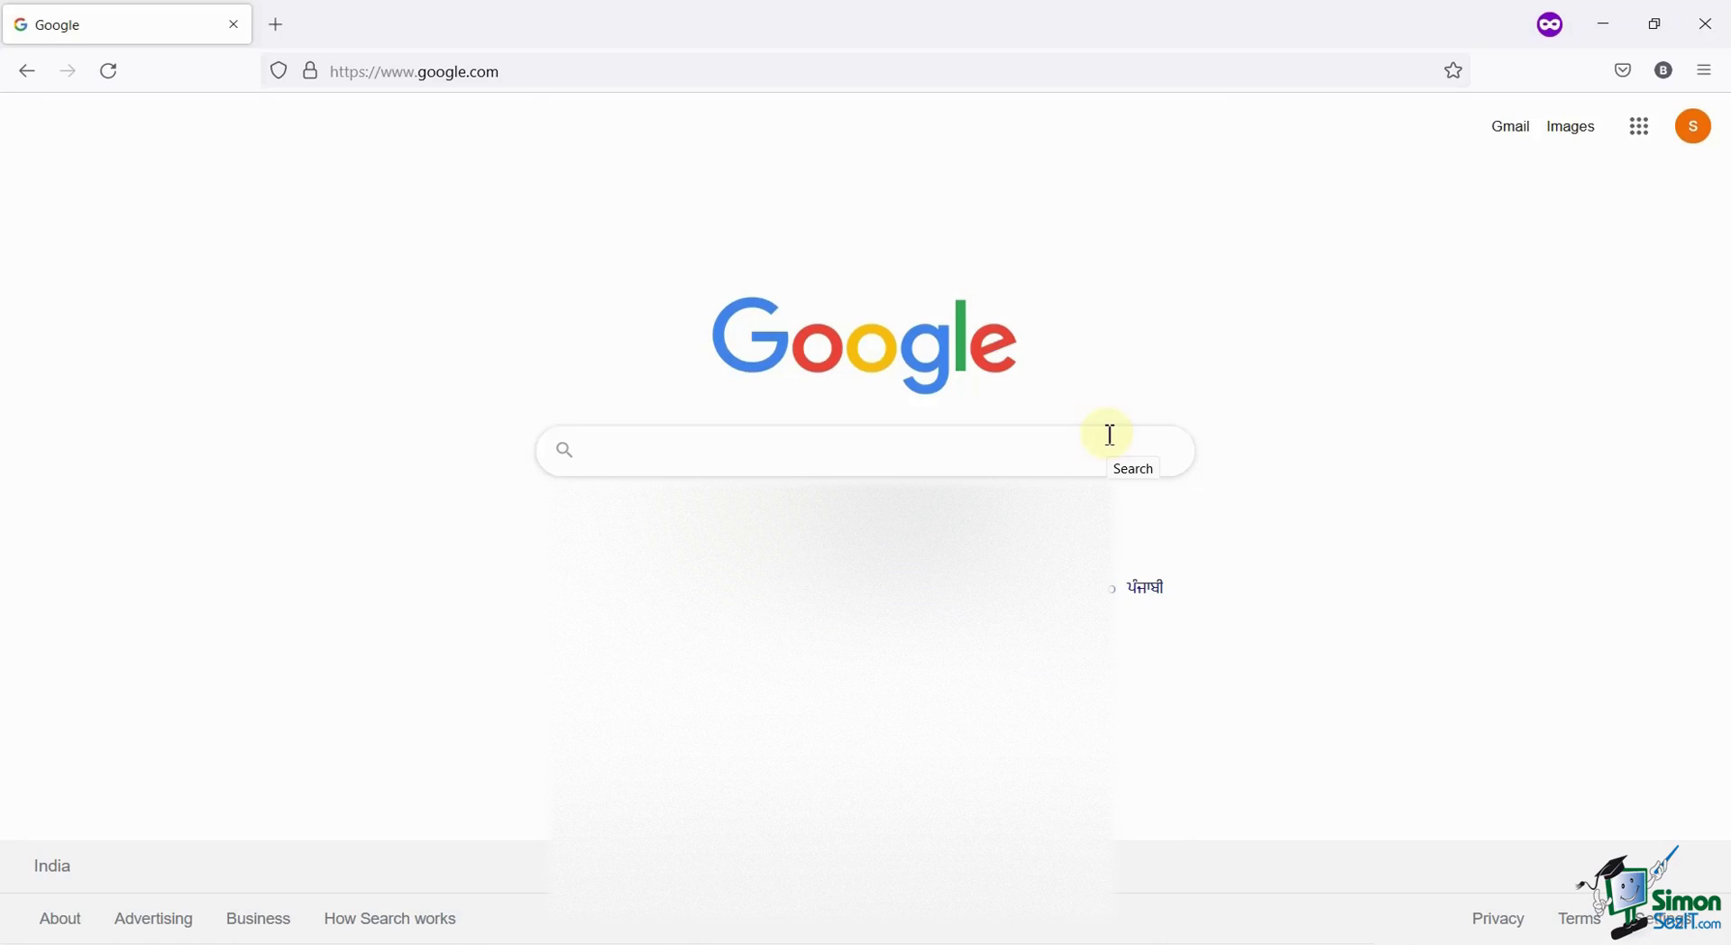
Search Google for 'google forms' and open the 'Free Online Form Creator | Google Workspace' result.
{"action": "type", "text": "google forms"}
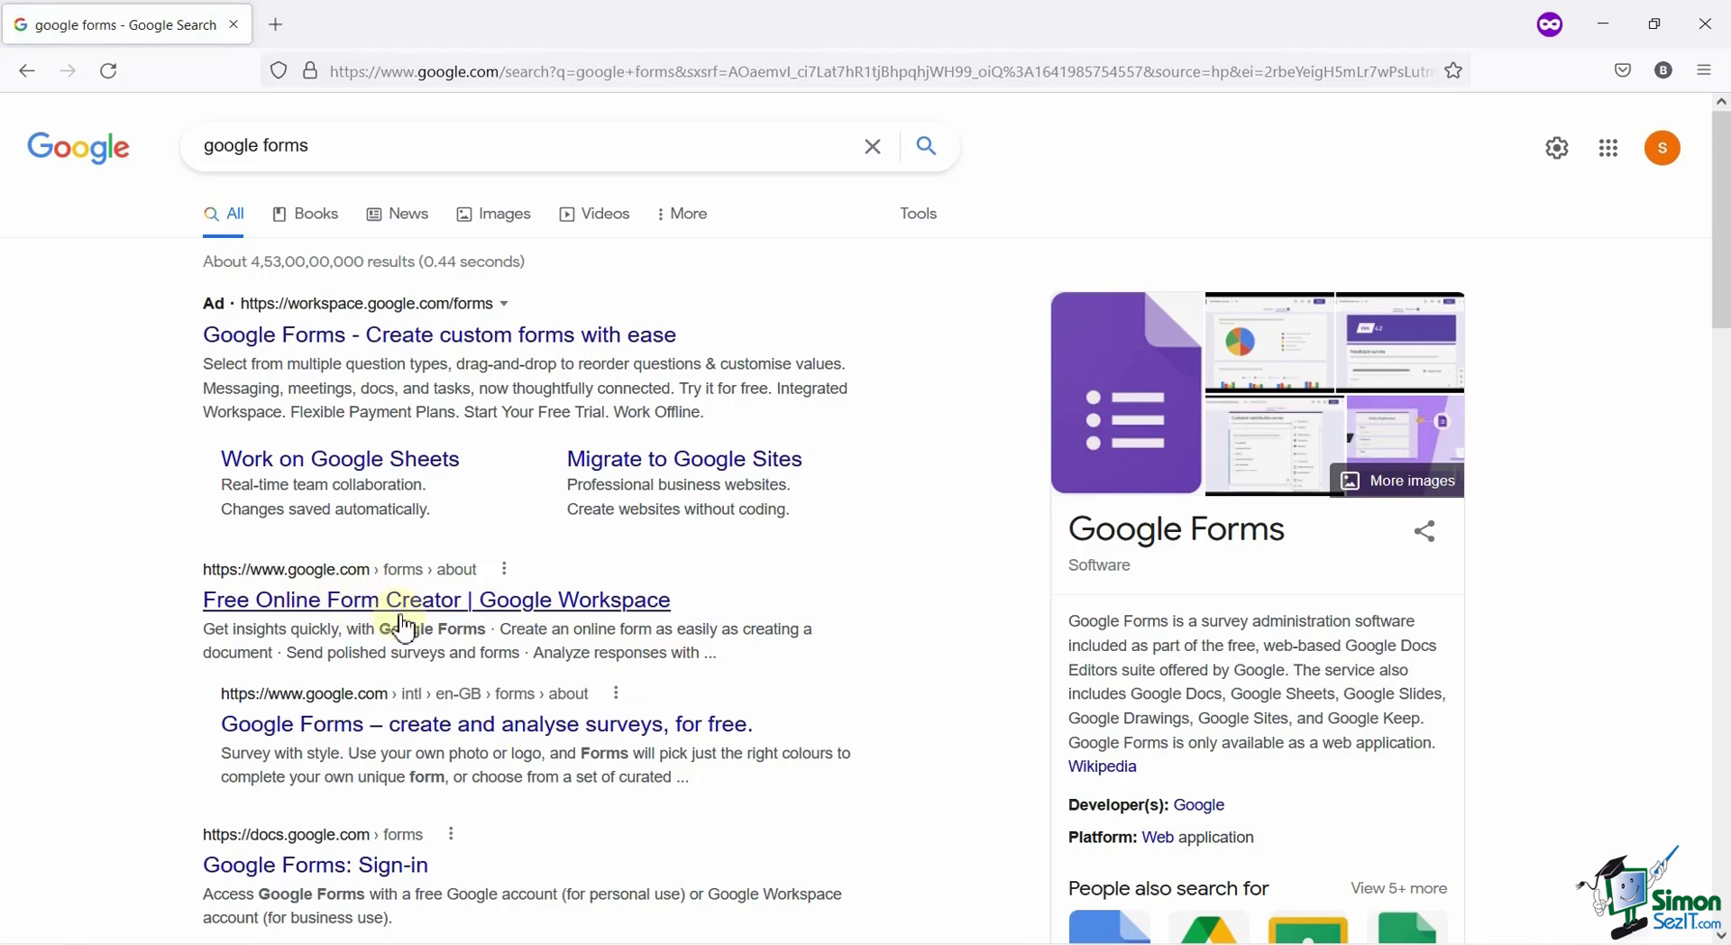
{"action": "left_click", "coordinate": [447, 624]}
{"action": "left_click", "coordinate": [466, 609]}
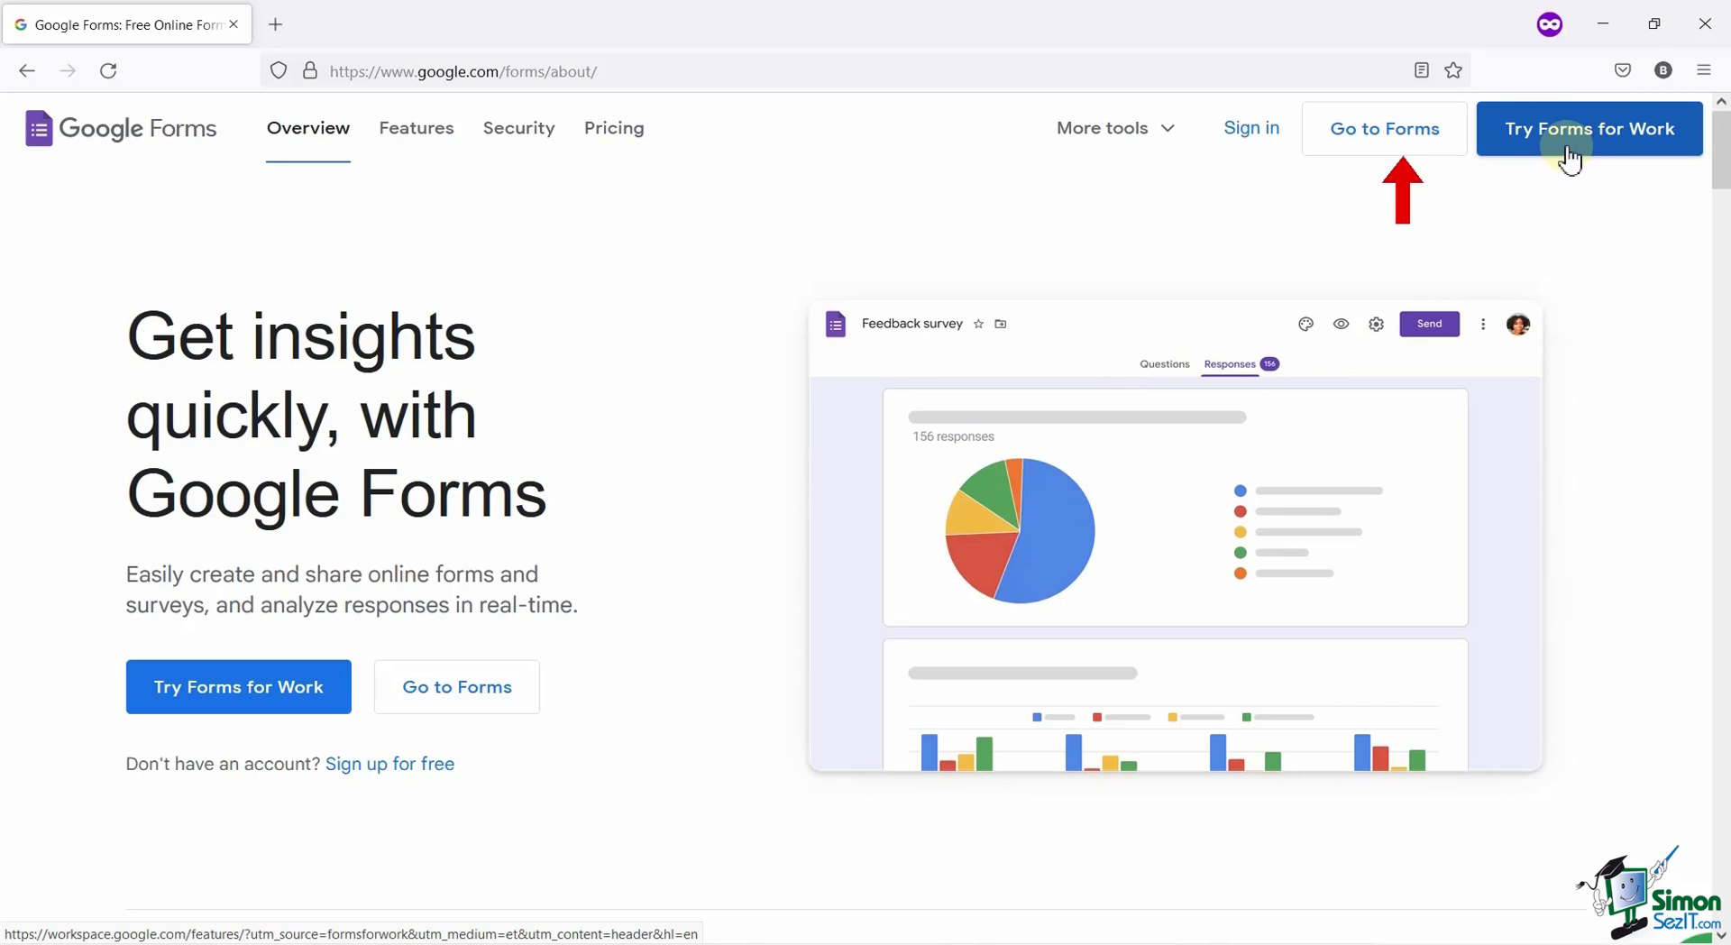
Open the Forms home page in a new tab with the Go to Forms button.
{"action": "left_click", "coordinate": [1441, 135]}
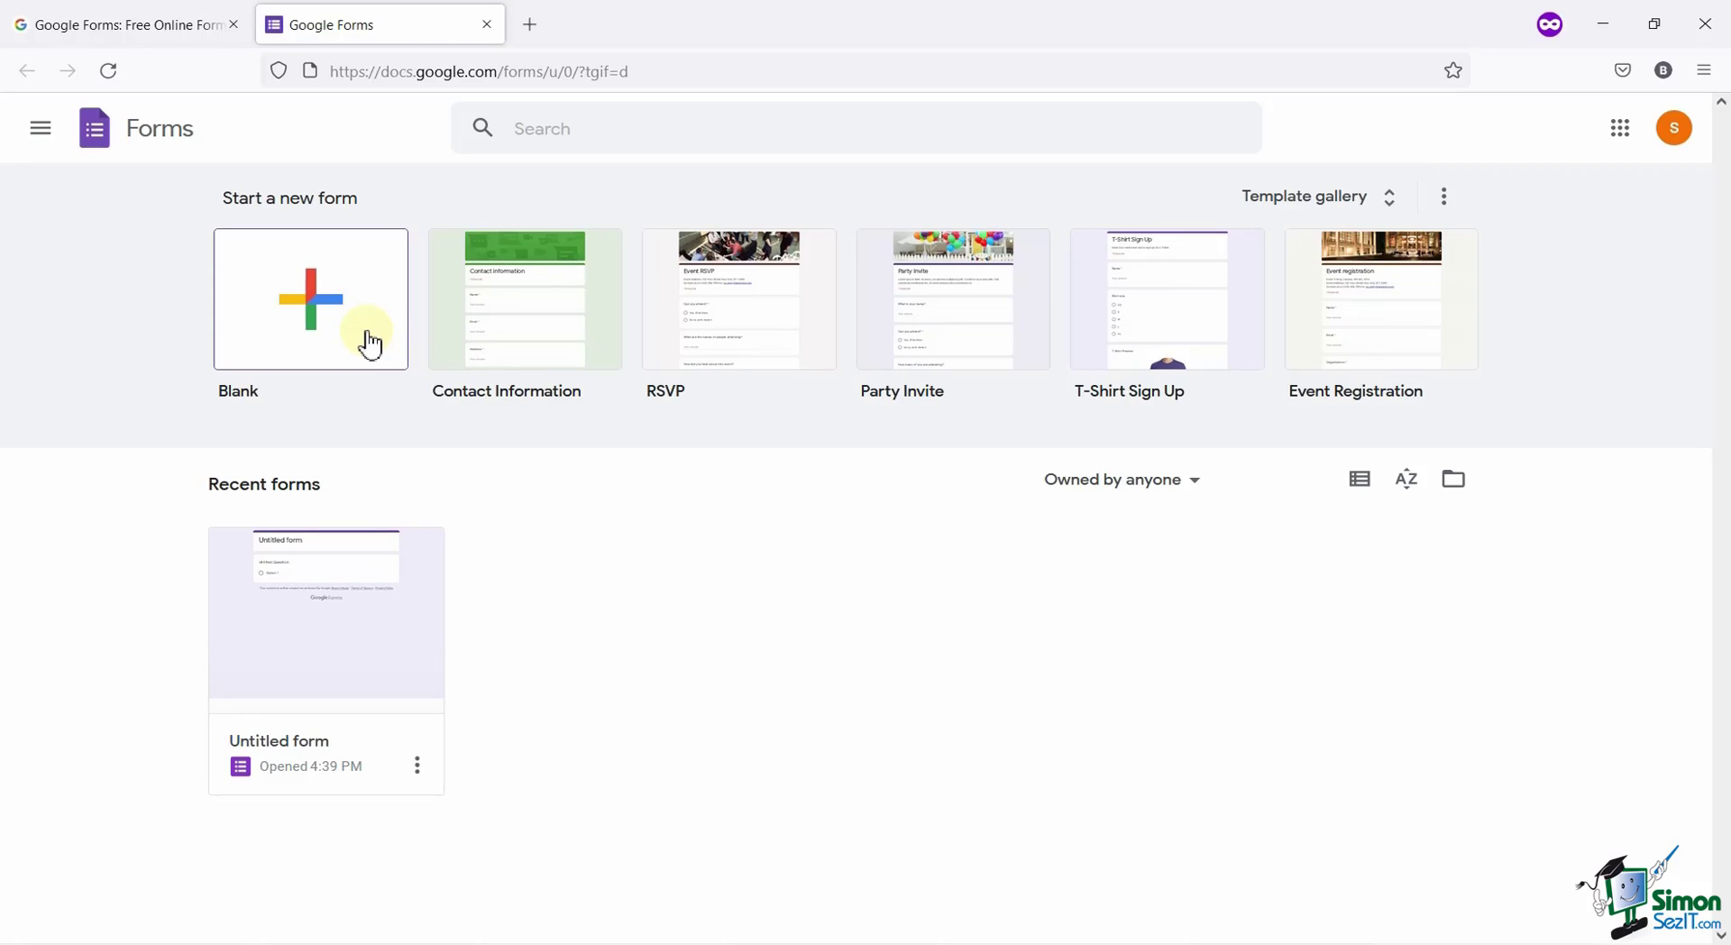
Create a blank form, dismiss the tip, and check Responses and Settings before returning to Questions.
{"action": "left_click", "coordinate": [370, 344]}
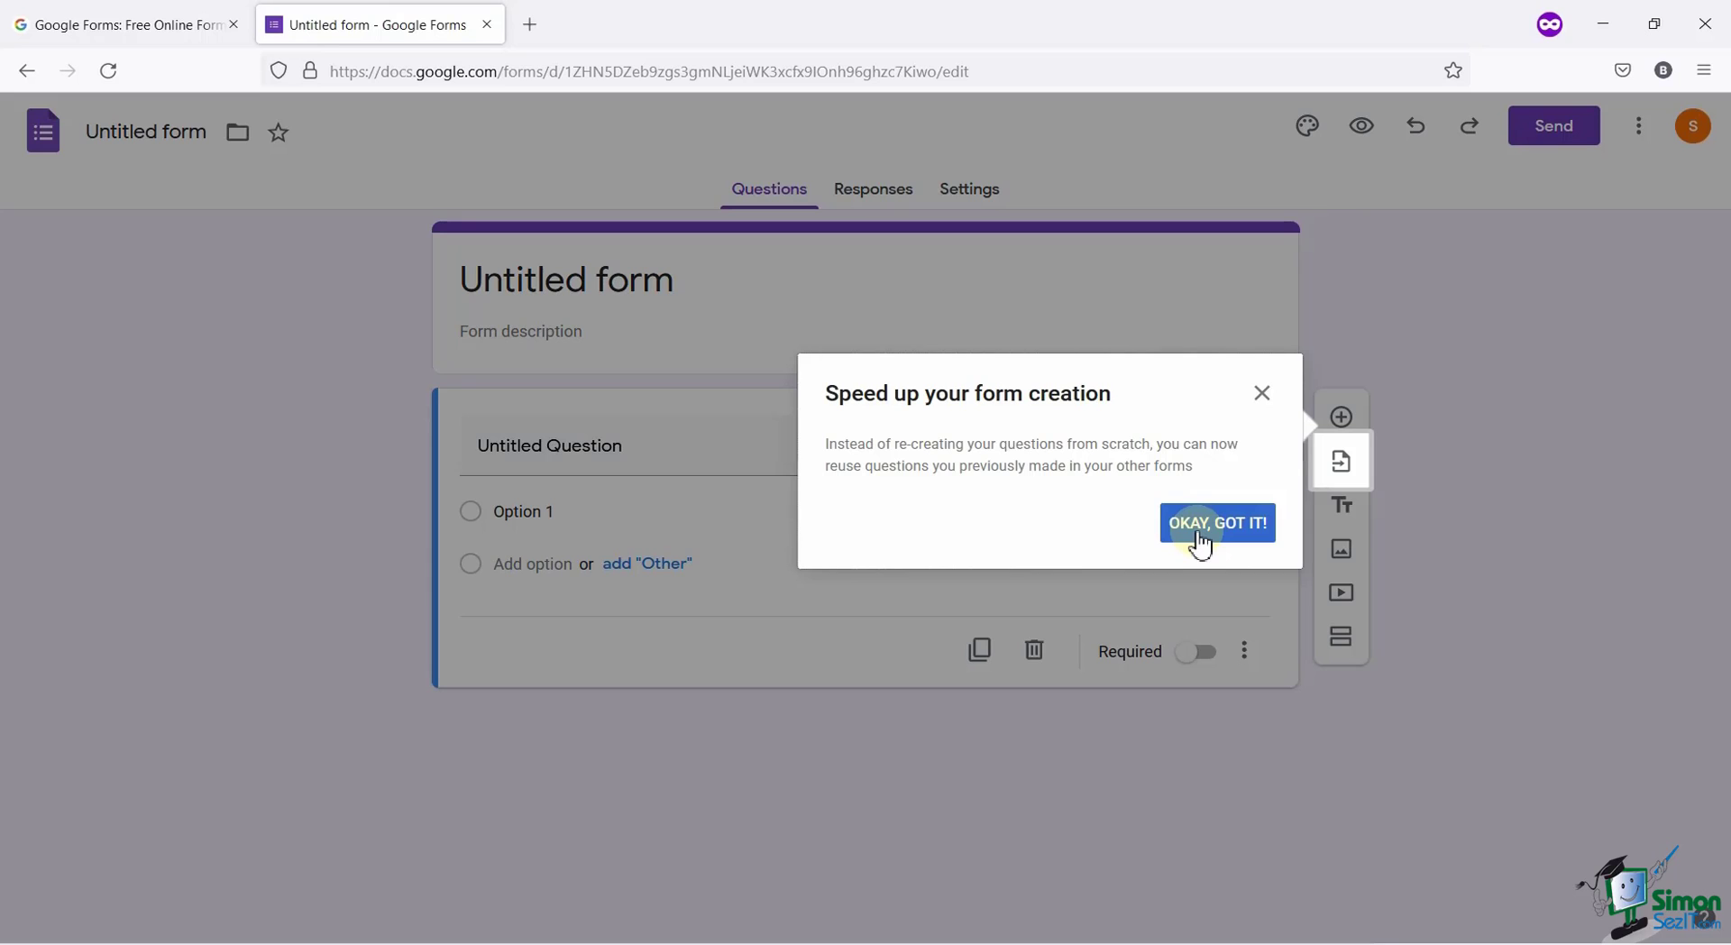
{"action": "left_click", "coordinate": [1200, 541]}
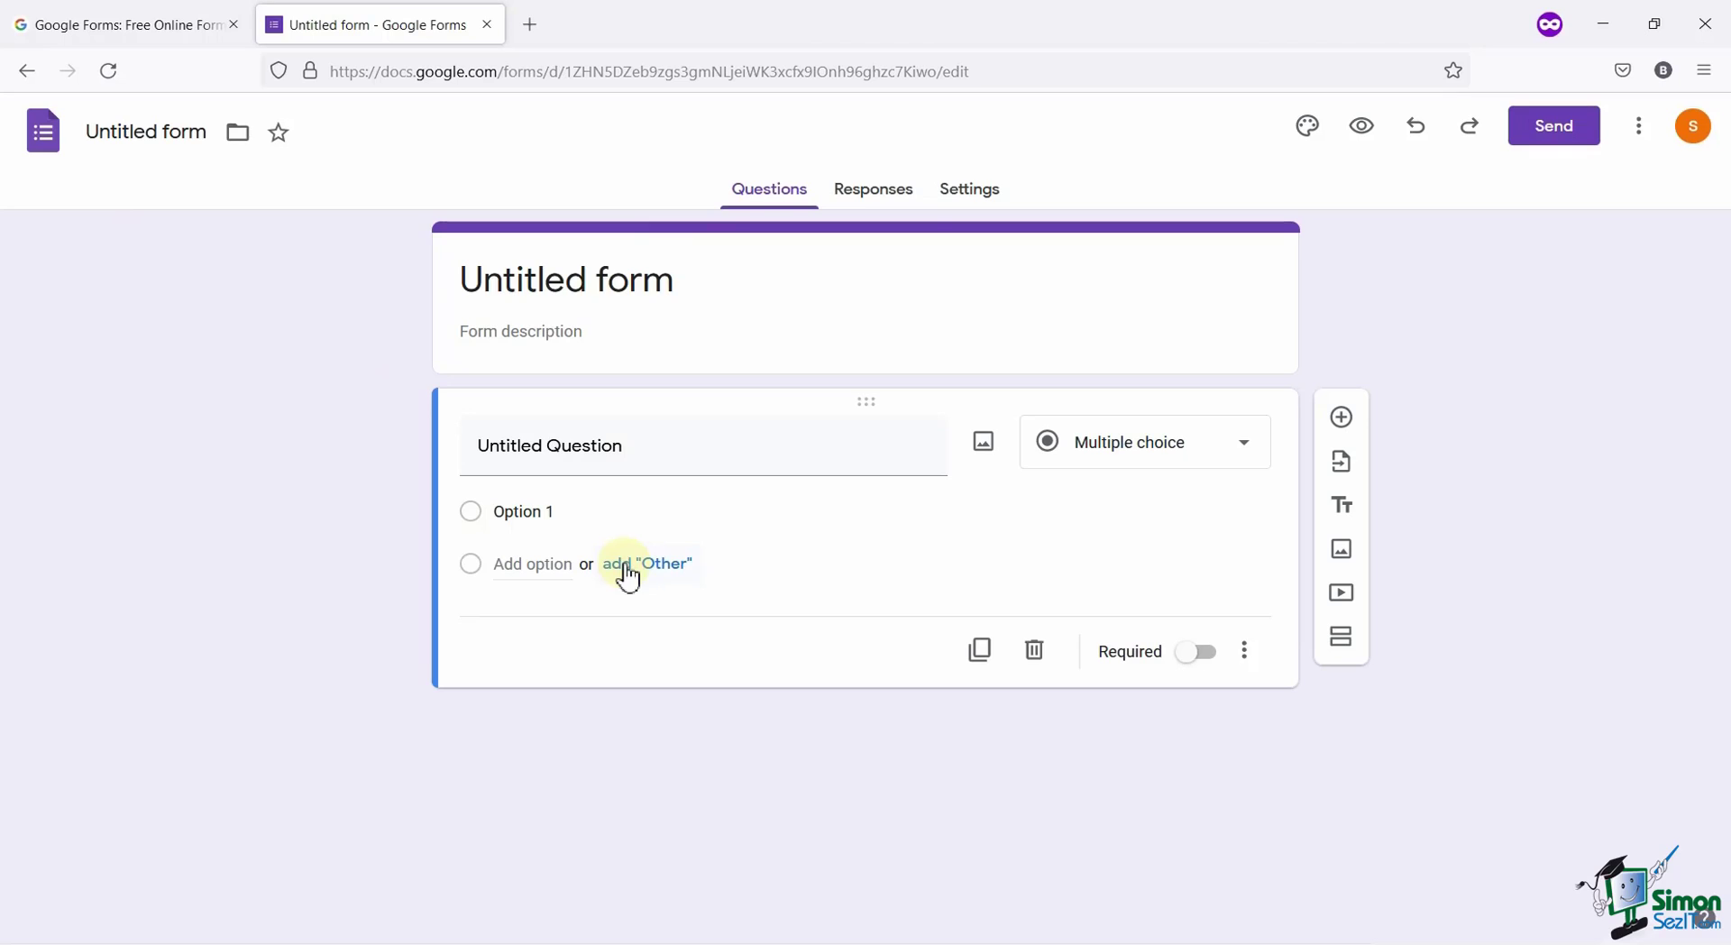
{"action": "left_click", "coordinate": [893, 209]}
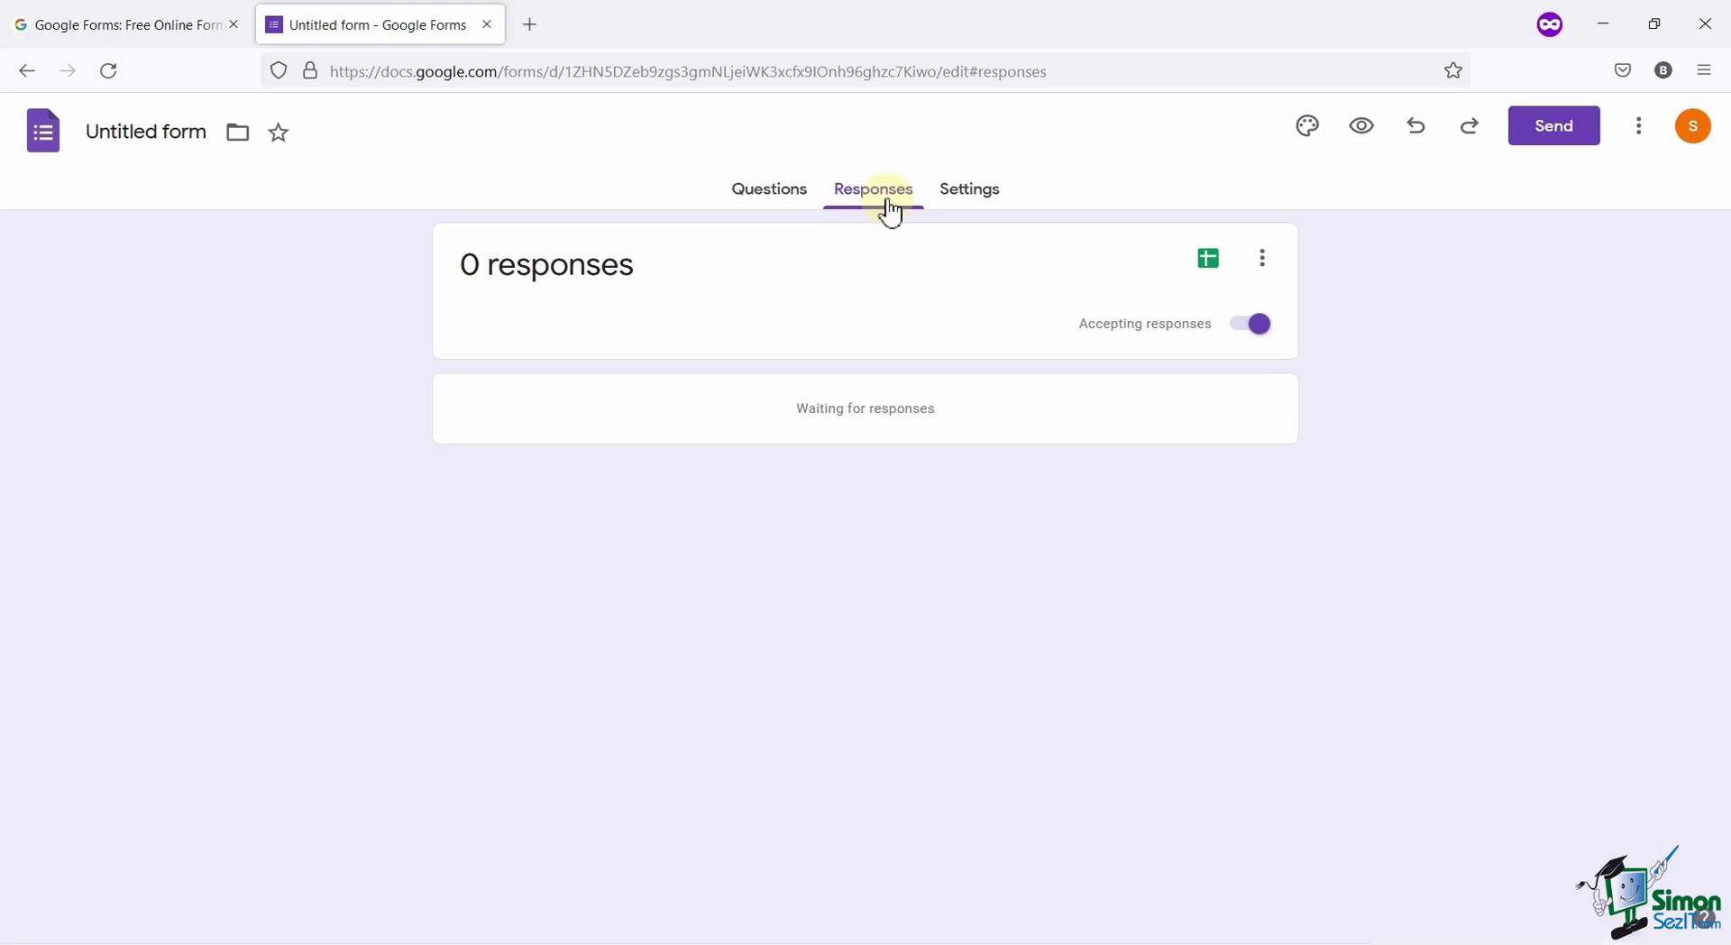
{"action": "left_click", "coordinate": [974, 209]}
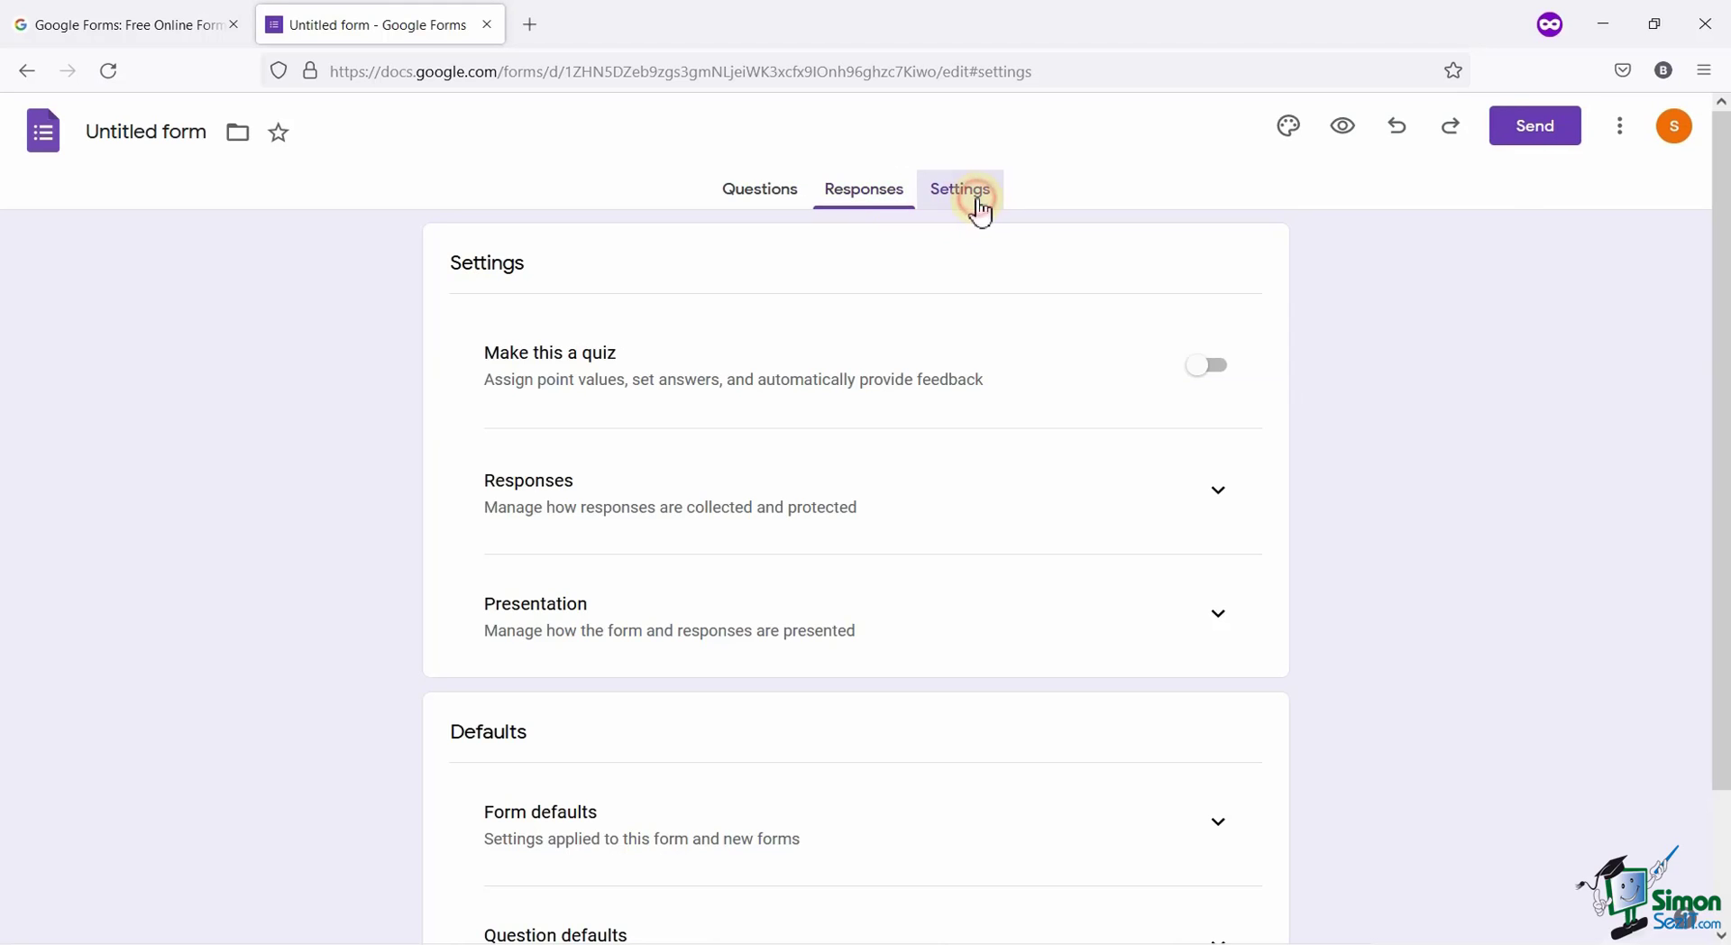
{"action": "scroll", "coordinate": [807, 315], "scroll_direction": "down", "scroll_amount": 2}
{"action": "scroll", "coordinate": [807, 316], "scroll_direction": "up", "scroll_amount": 2}
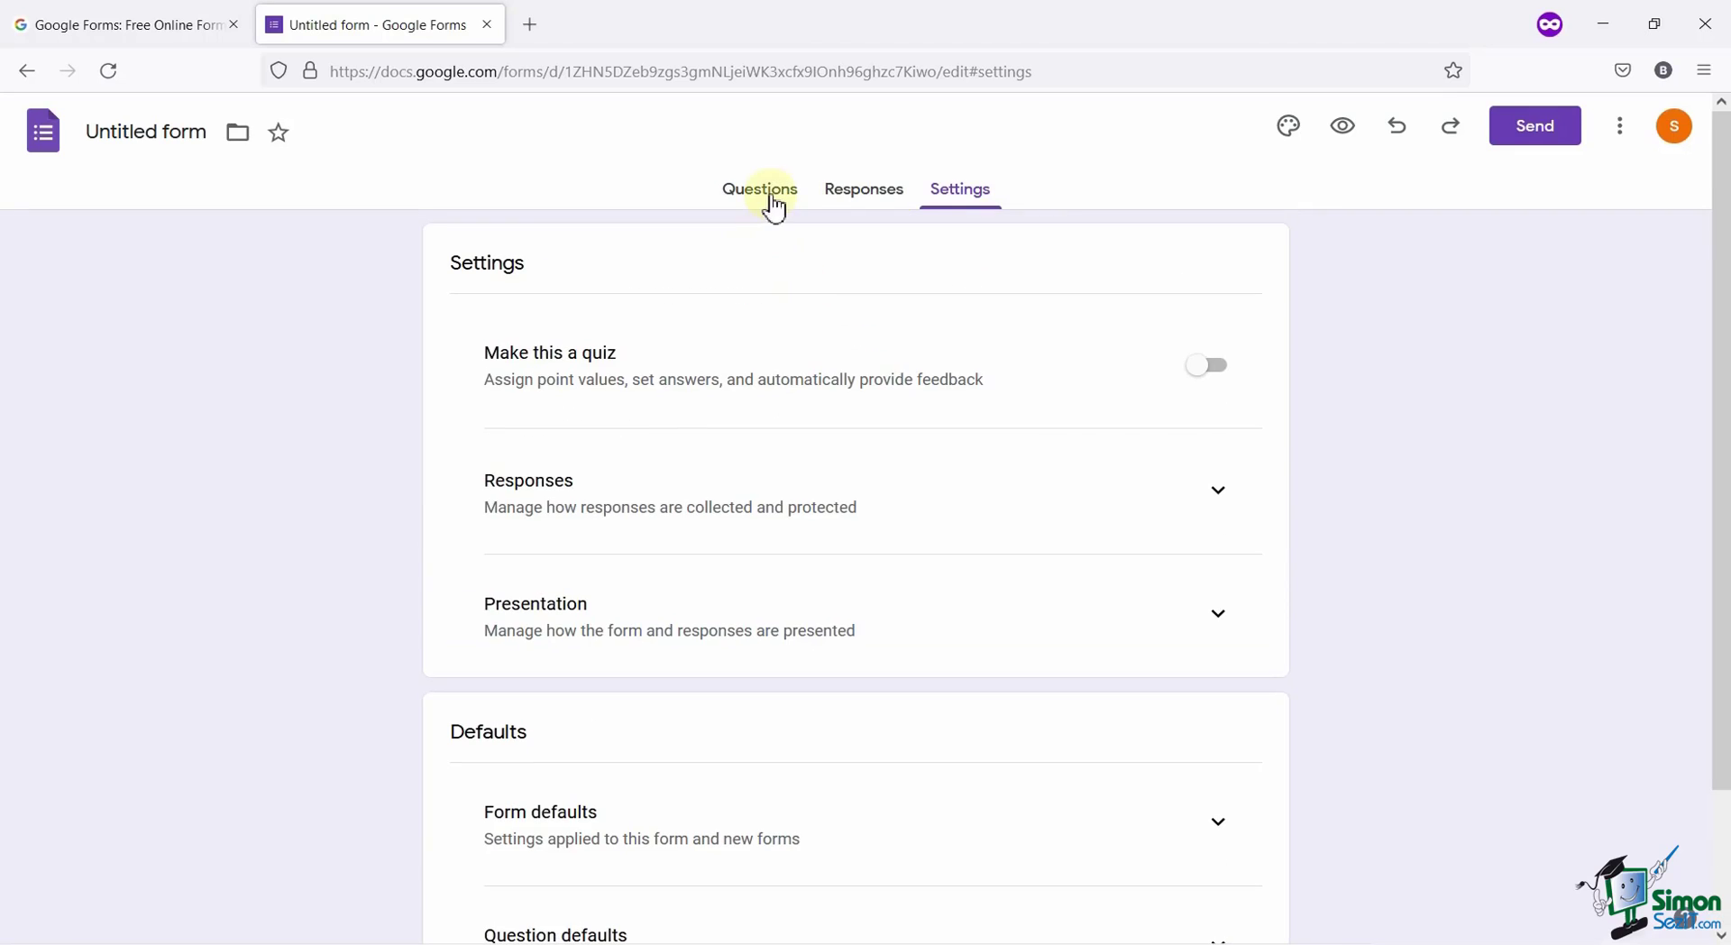
{"action": "left_click", "coordinate": [772, 194]}
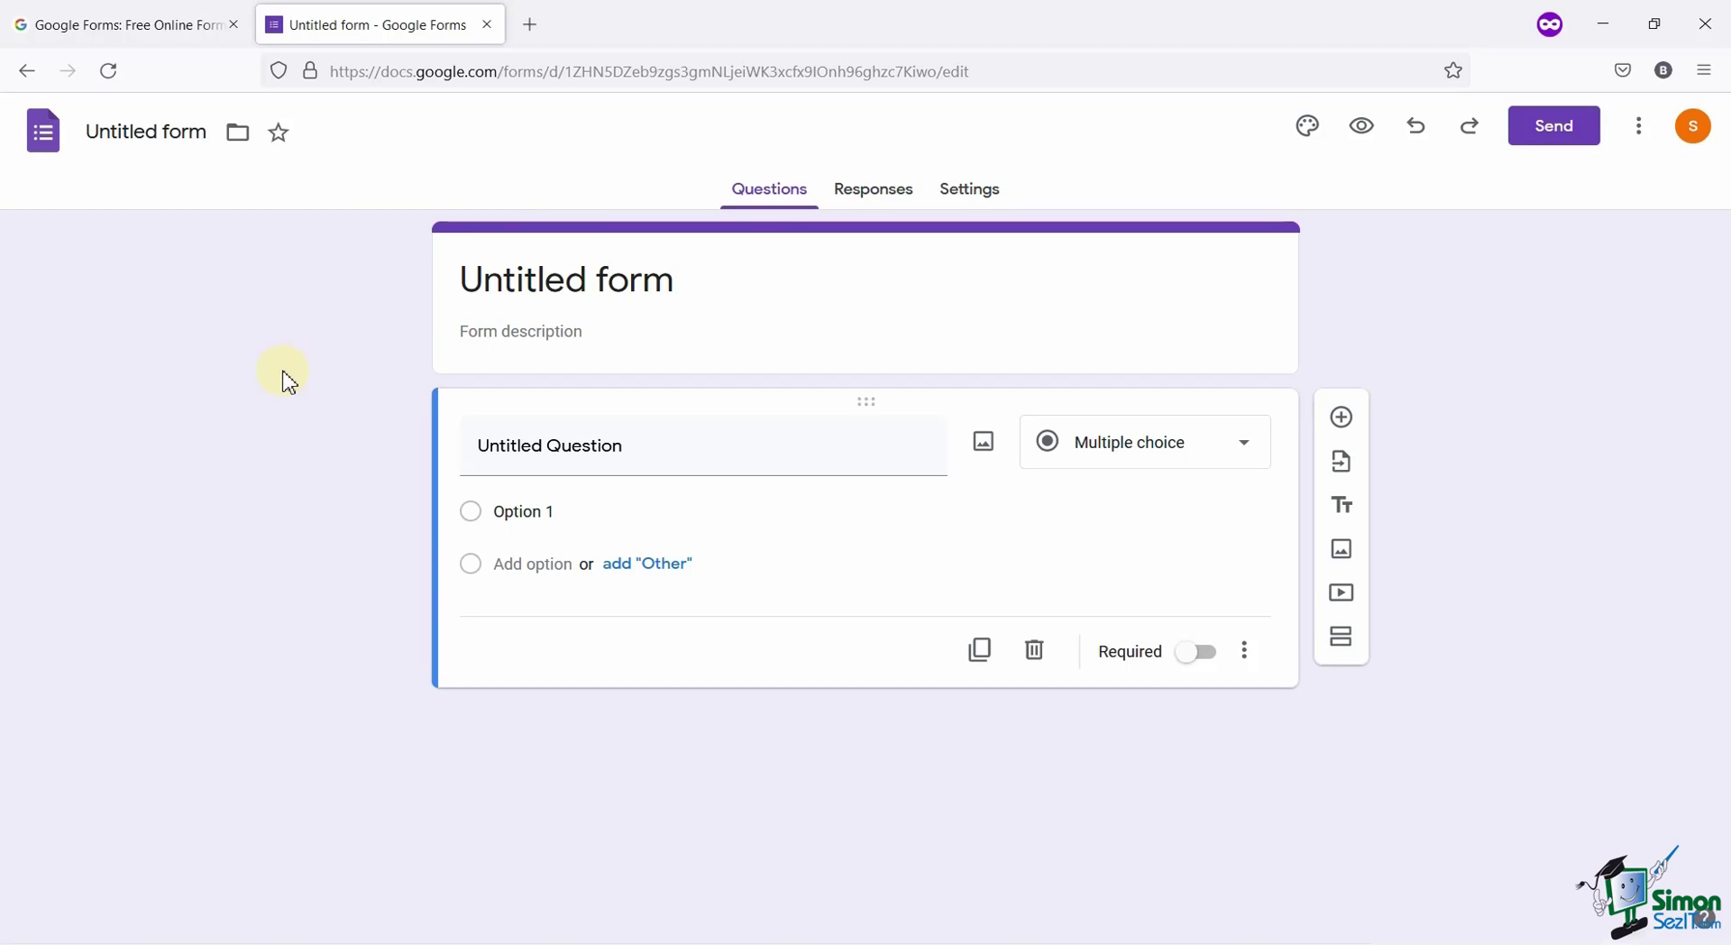
Title the form 'Course Survey' with description 'Instruction: Please Answer The Following Questions'.
{"action": "left_click", "coordinate": [680, 283]}
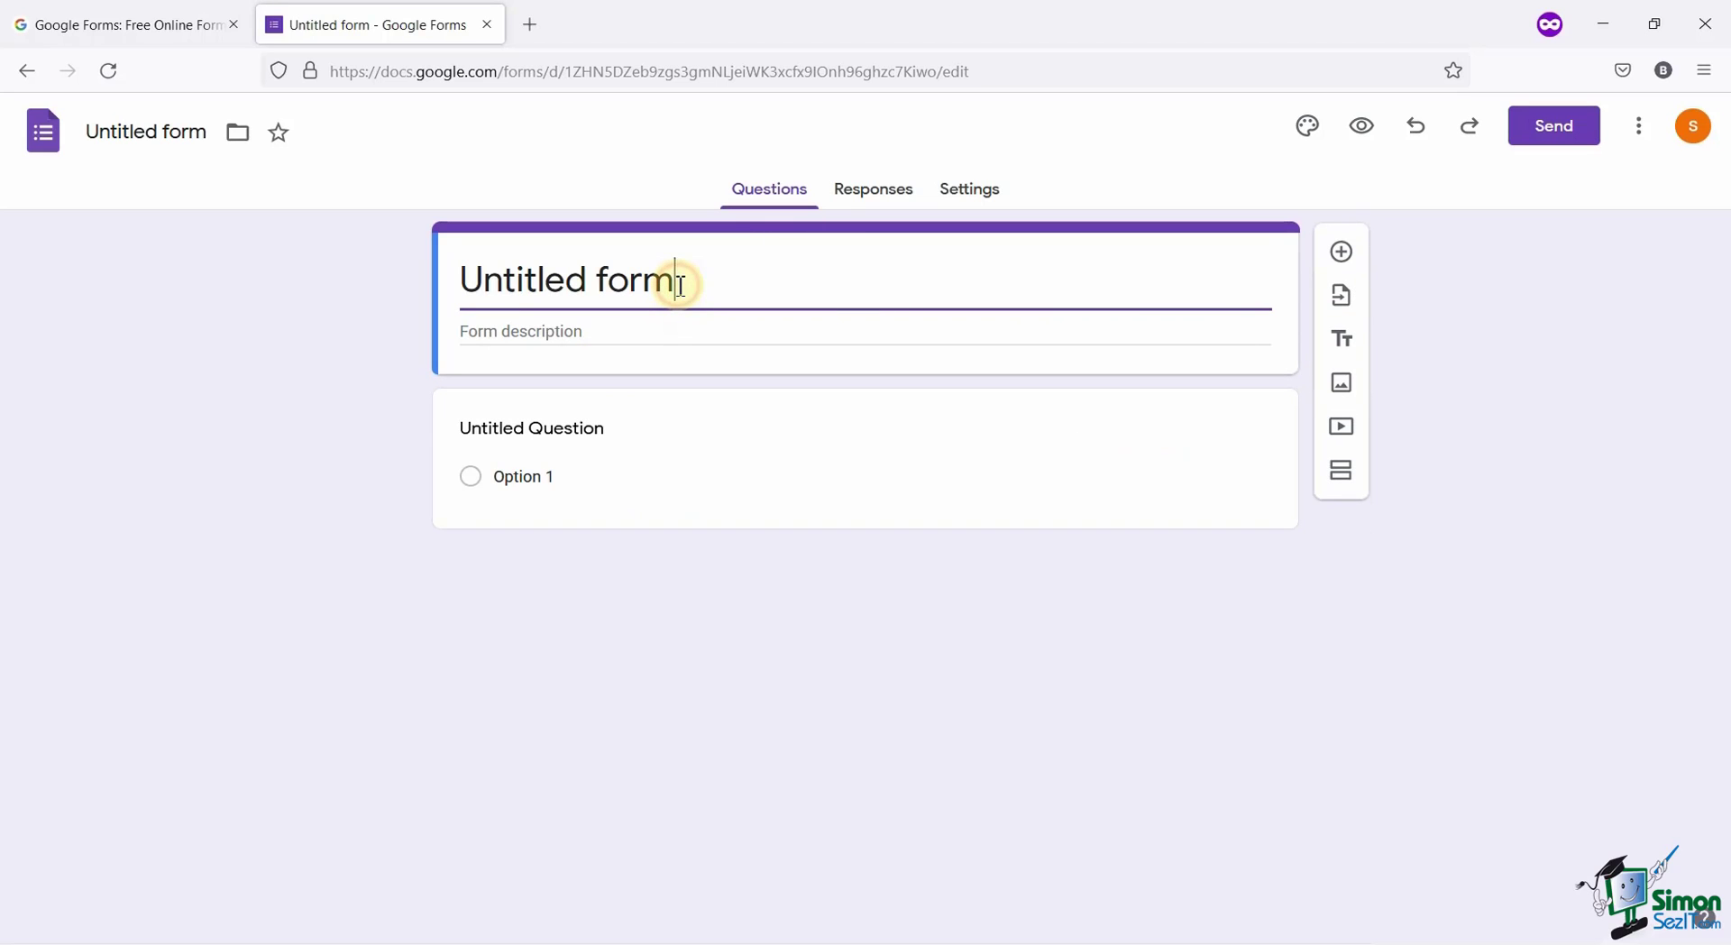
{"action": "key", "text": "ctrl+a"}
{"action": "type", "text": "Course Su"}
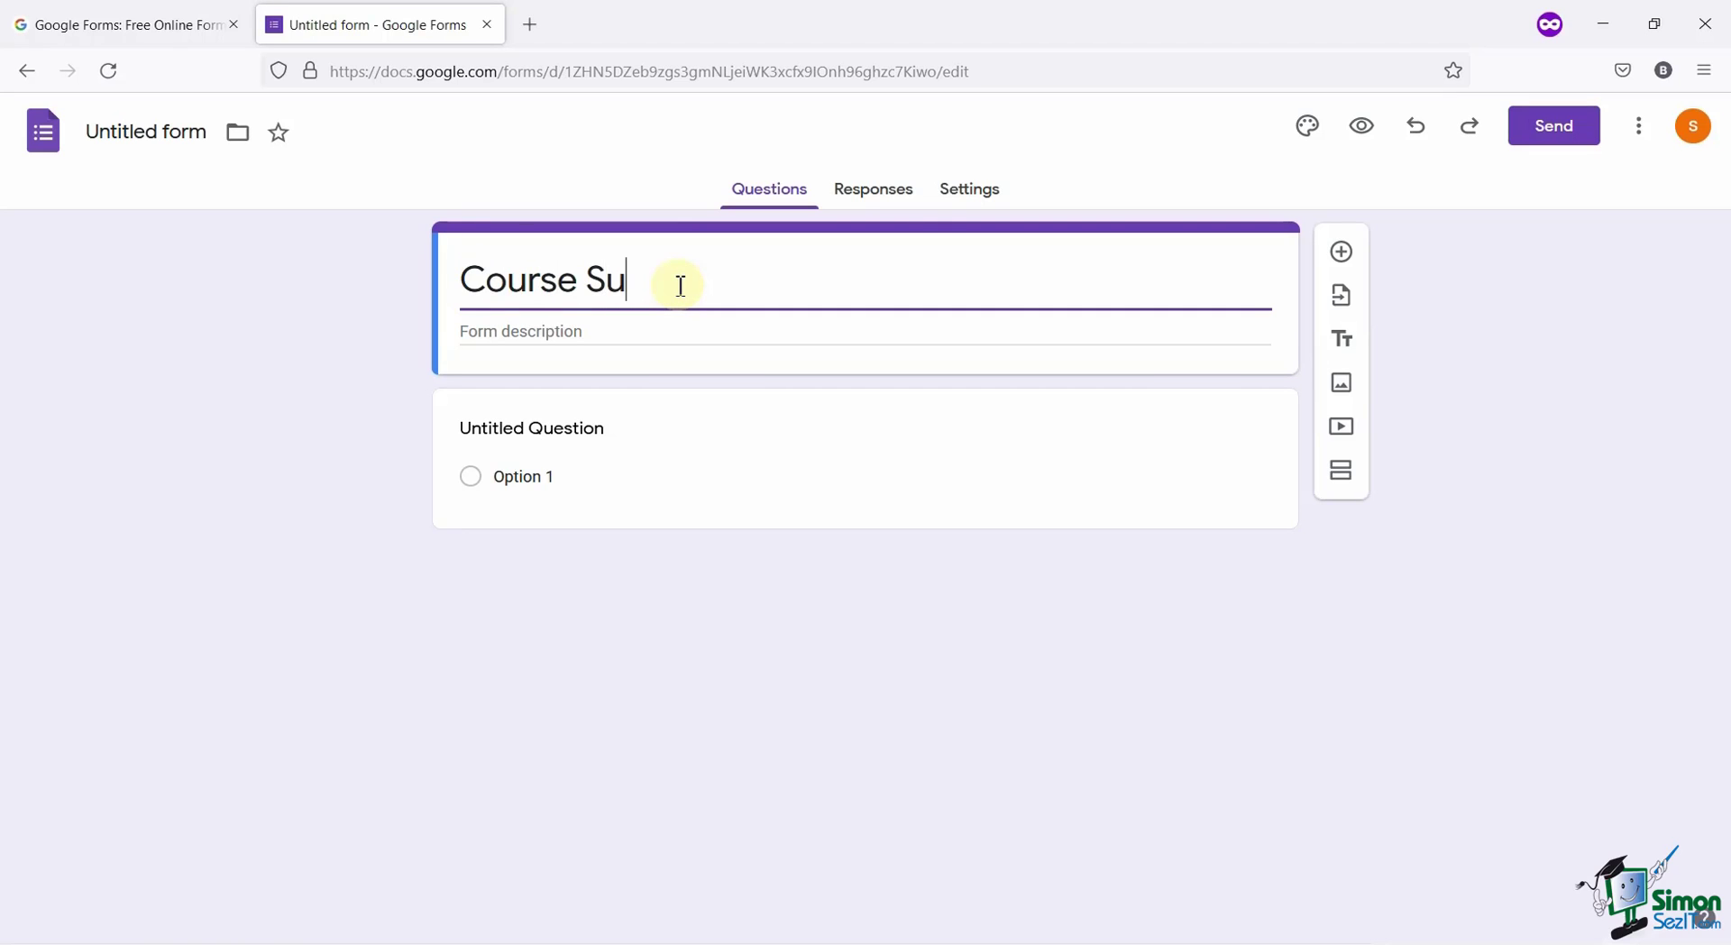
{"action": "type", "text": "rvey"}
{"action": "left_click", "coordinate": [600, 339]}
{"action": "type", "text": "Instru"}
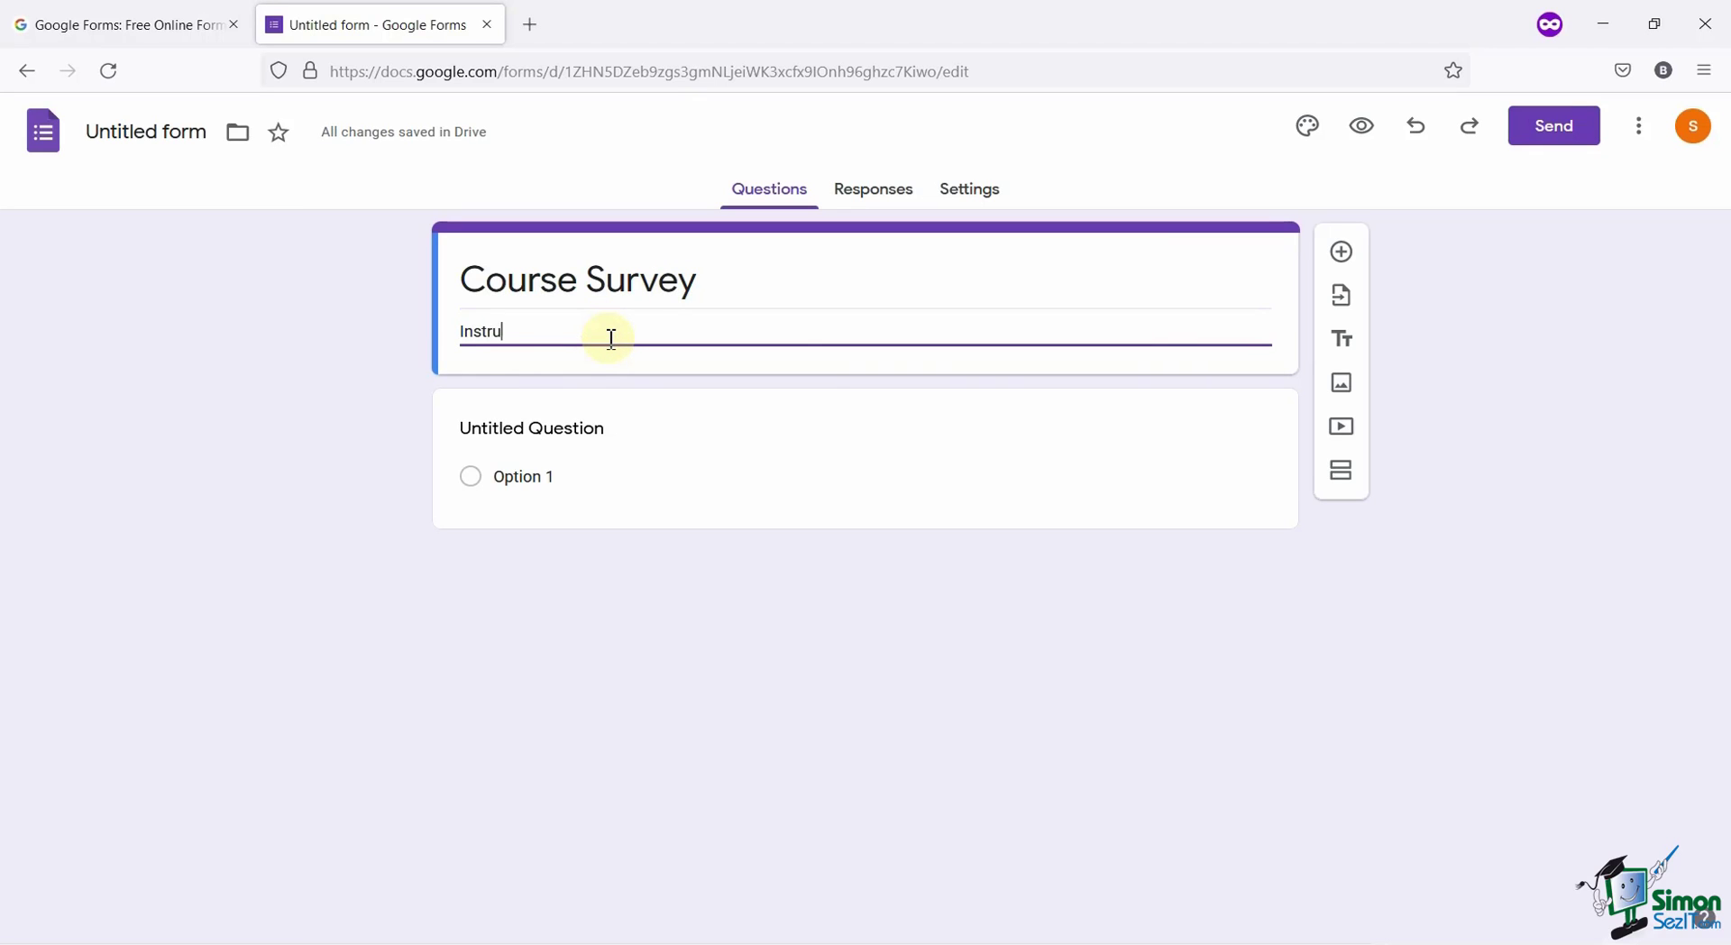
{"action": "type", "text": "ction: Please "}
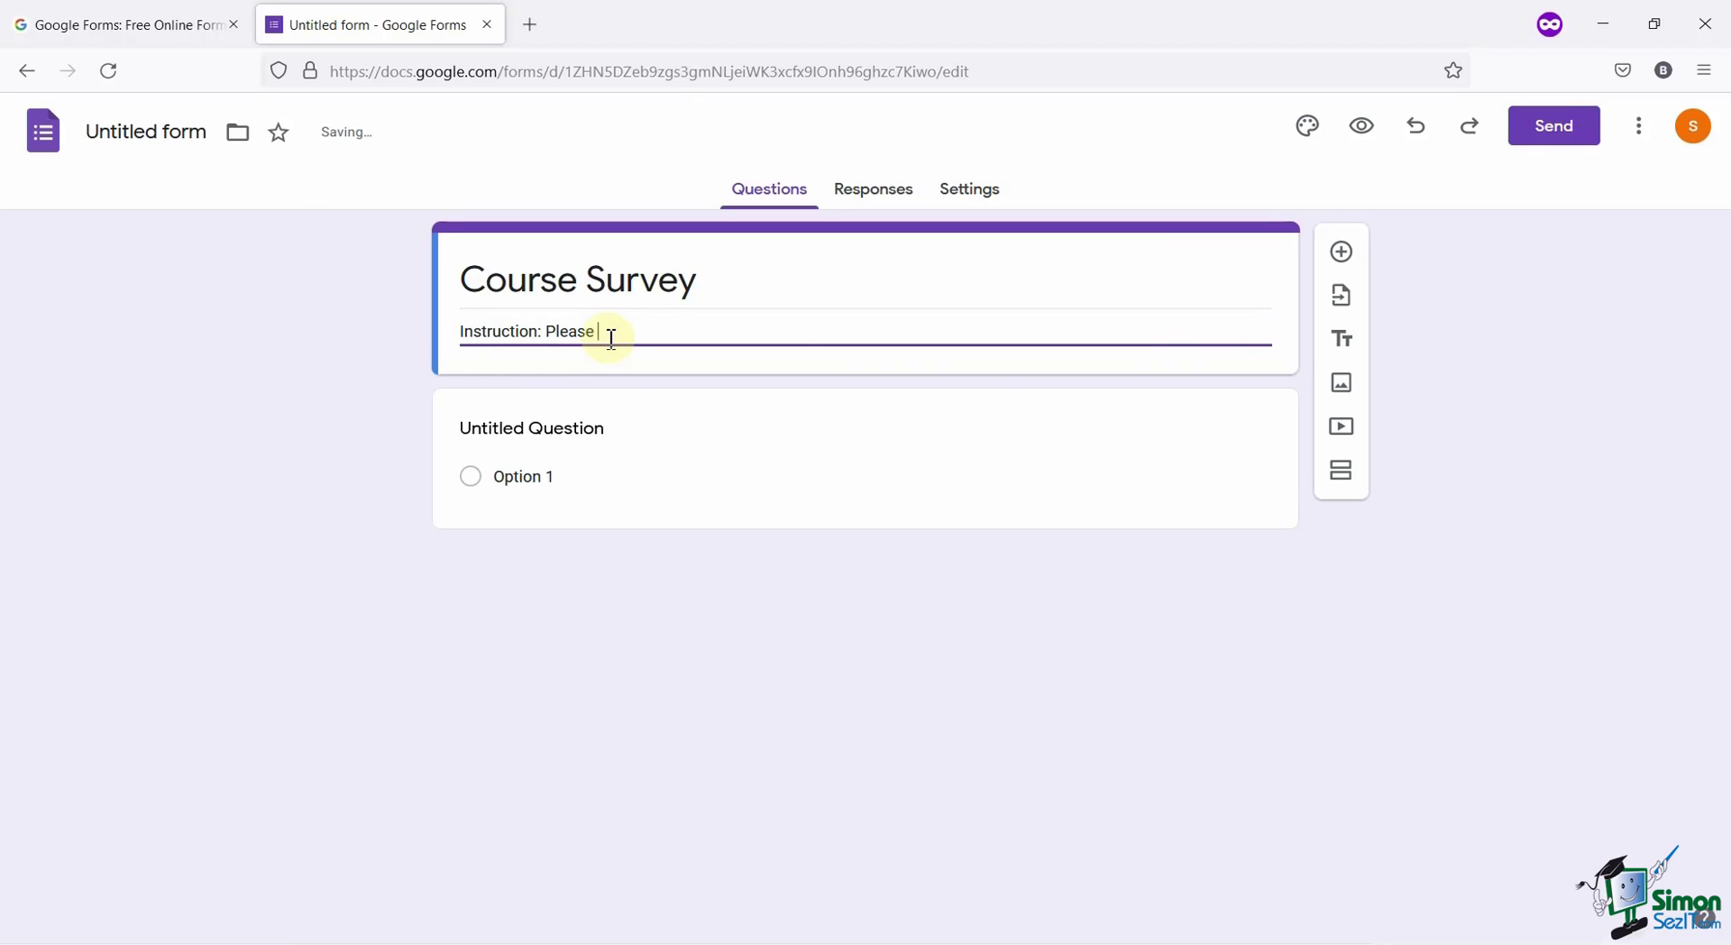
{"action": "type", "text": "Answer The Following Questions"}
{"action": "left_click", "coordinate": [641, 363]}
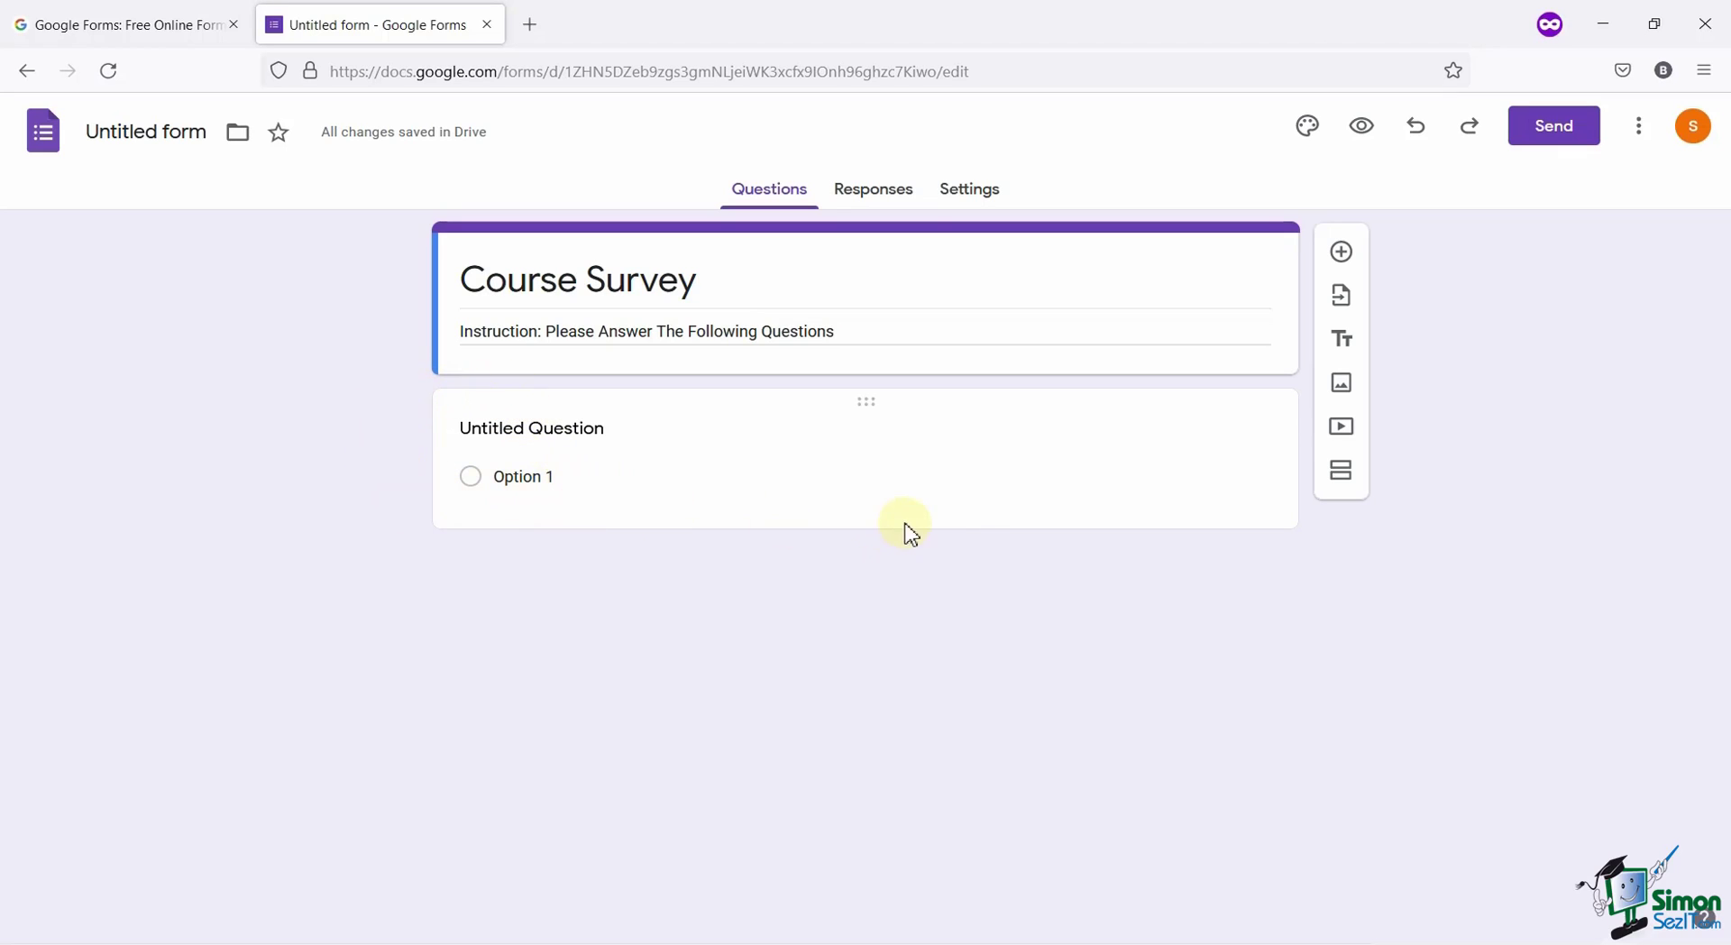
Rename the first question 'Email', change it to Short answer, and mark it required.
{"action": "left_click", "coordinate": [1224, 397]}
{"action": "left_click", "coordinate": [814, 462]}
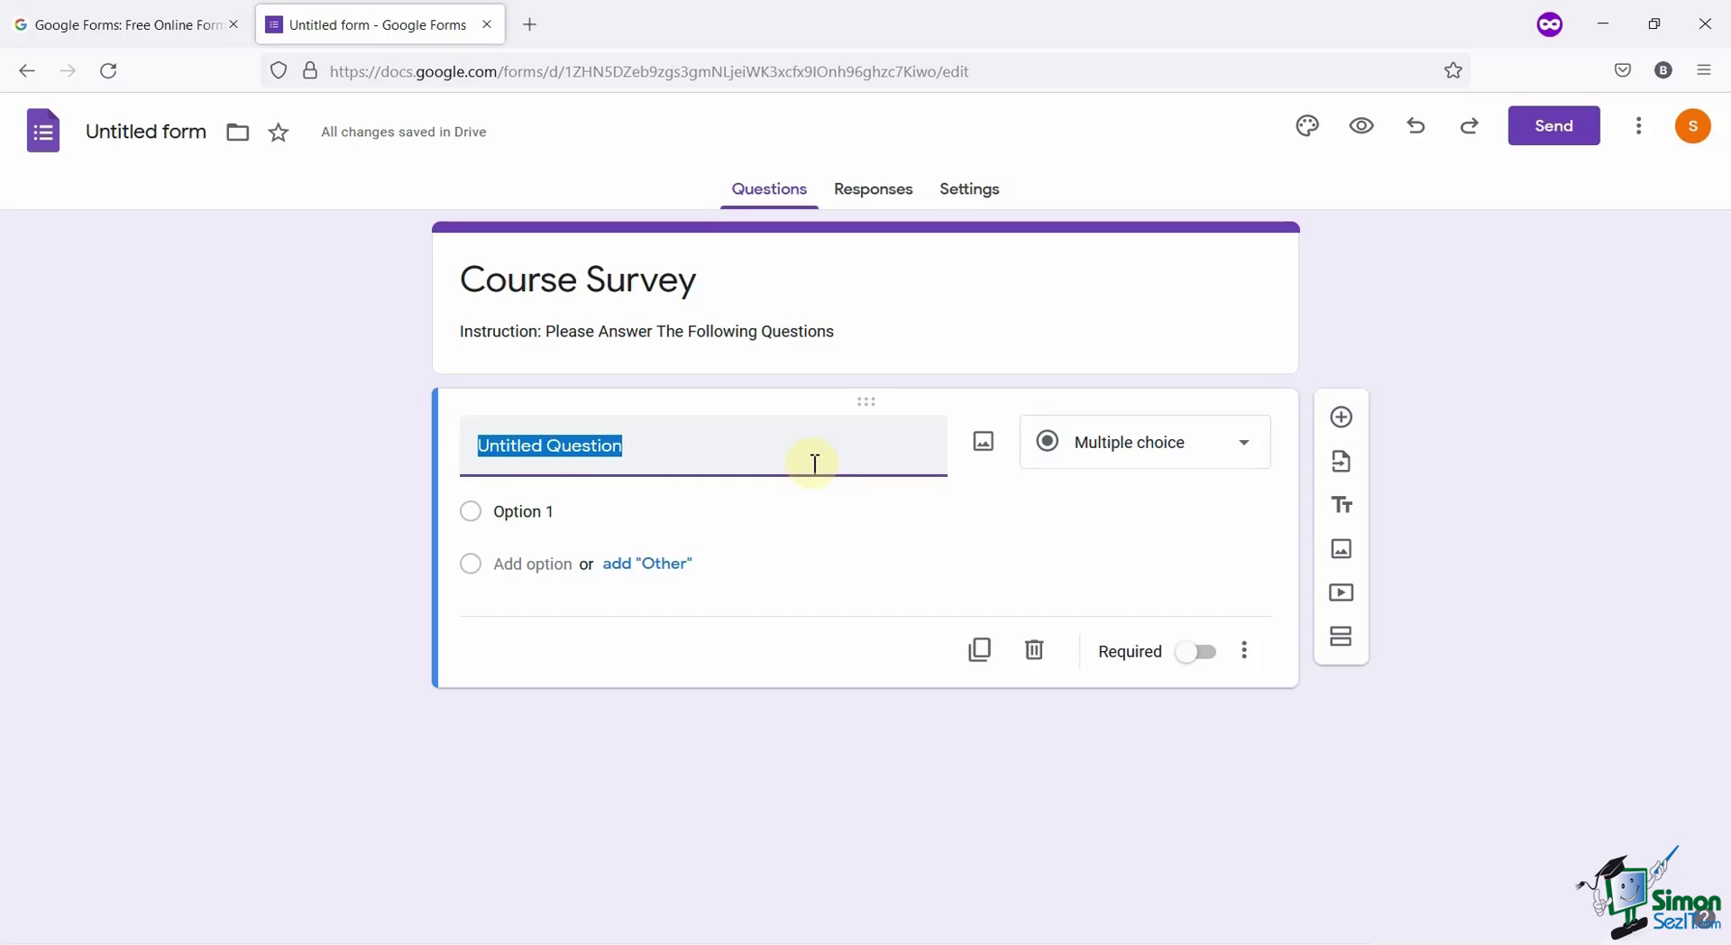
{"action": "type", "text": "E"}
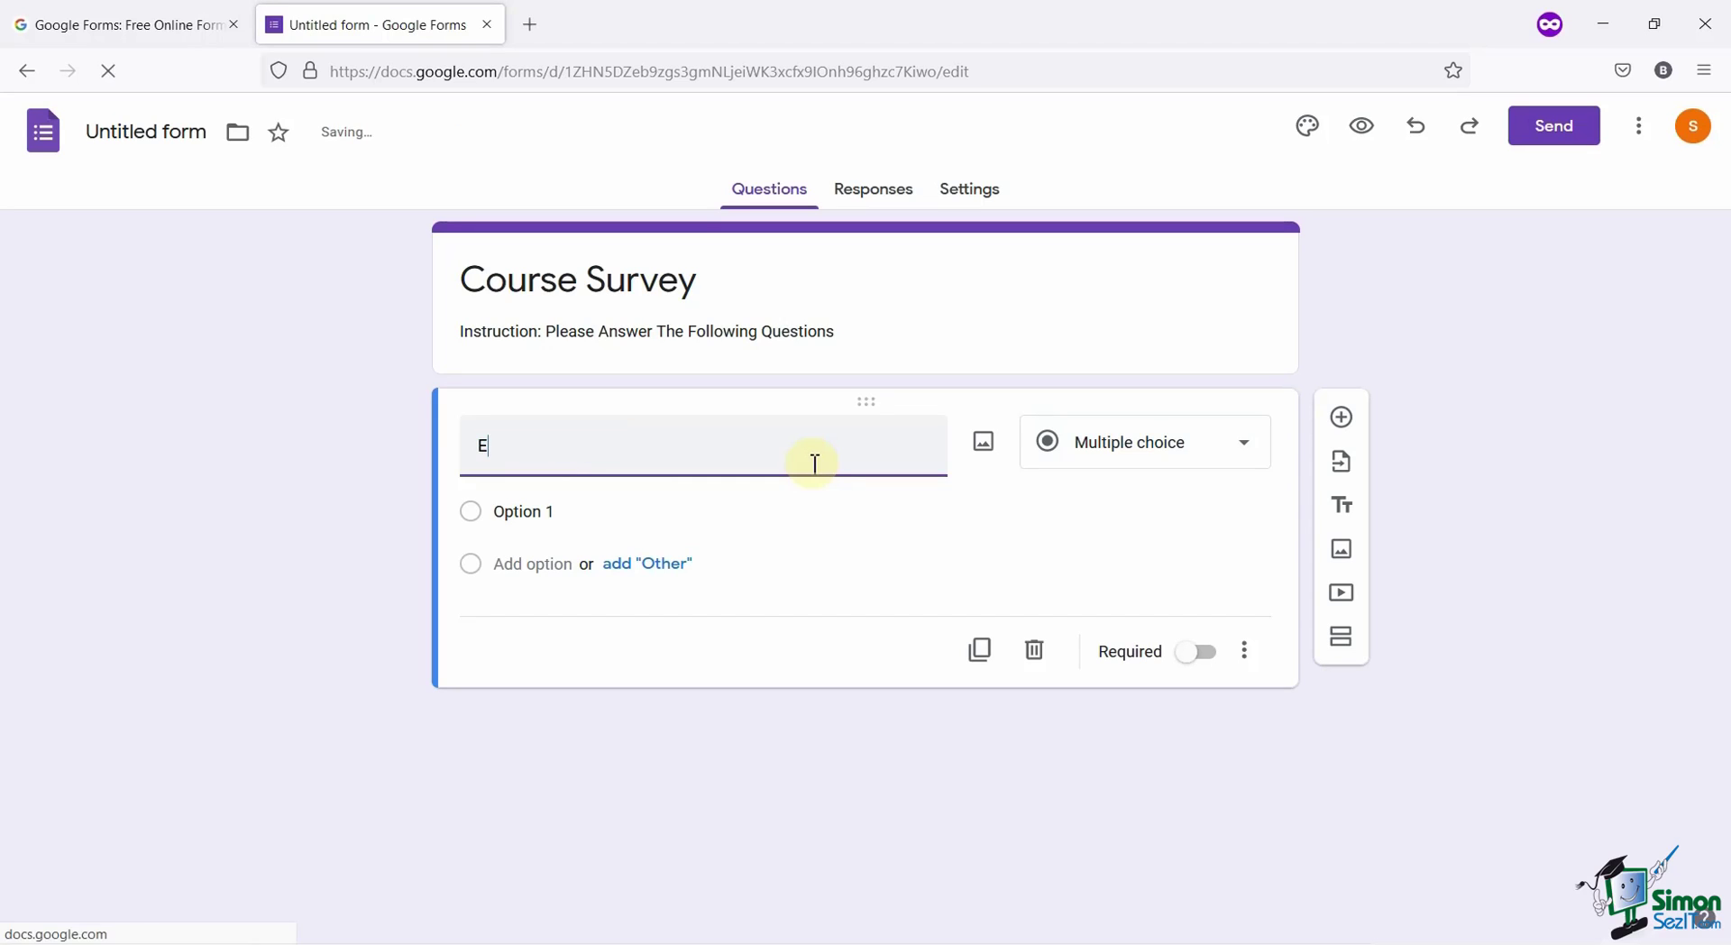
{"action": "type", "text": "mail"}
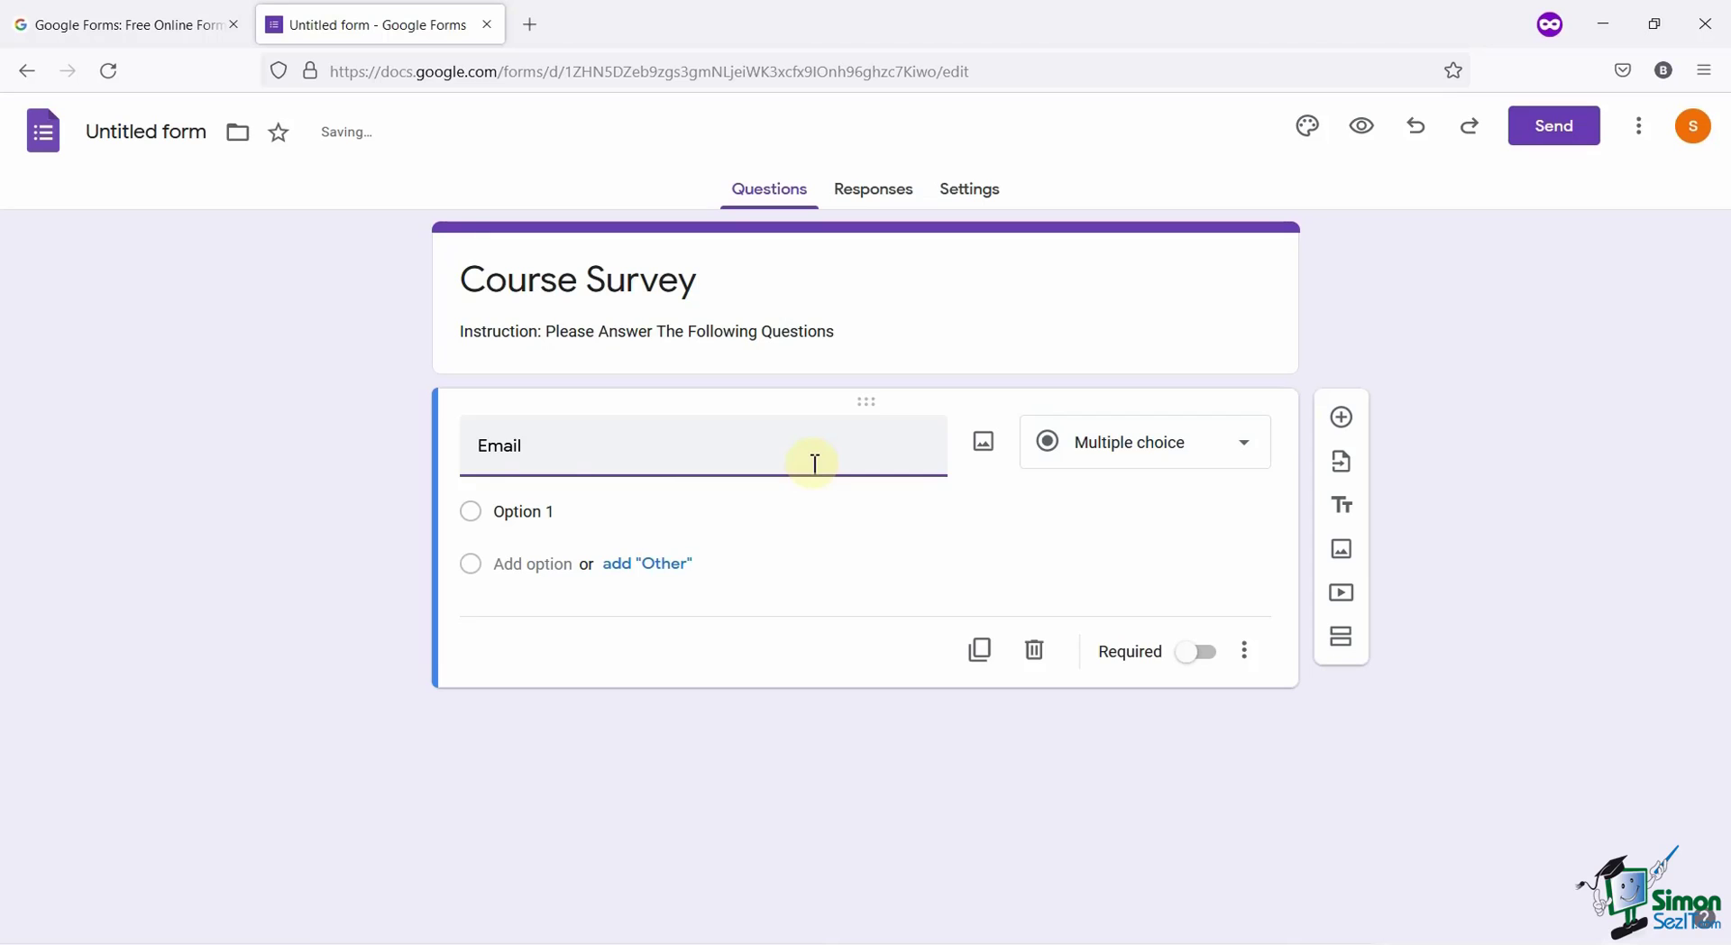
{"action": "left_click", "coordinate": [1161, 458]}
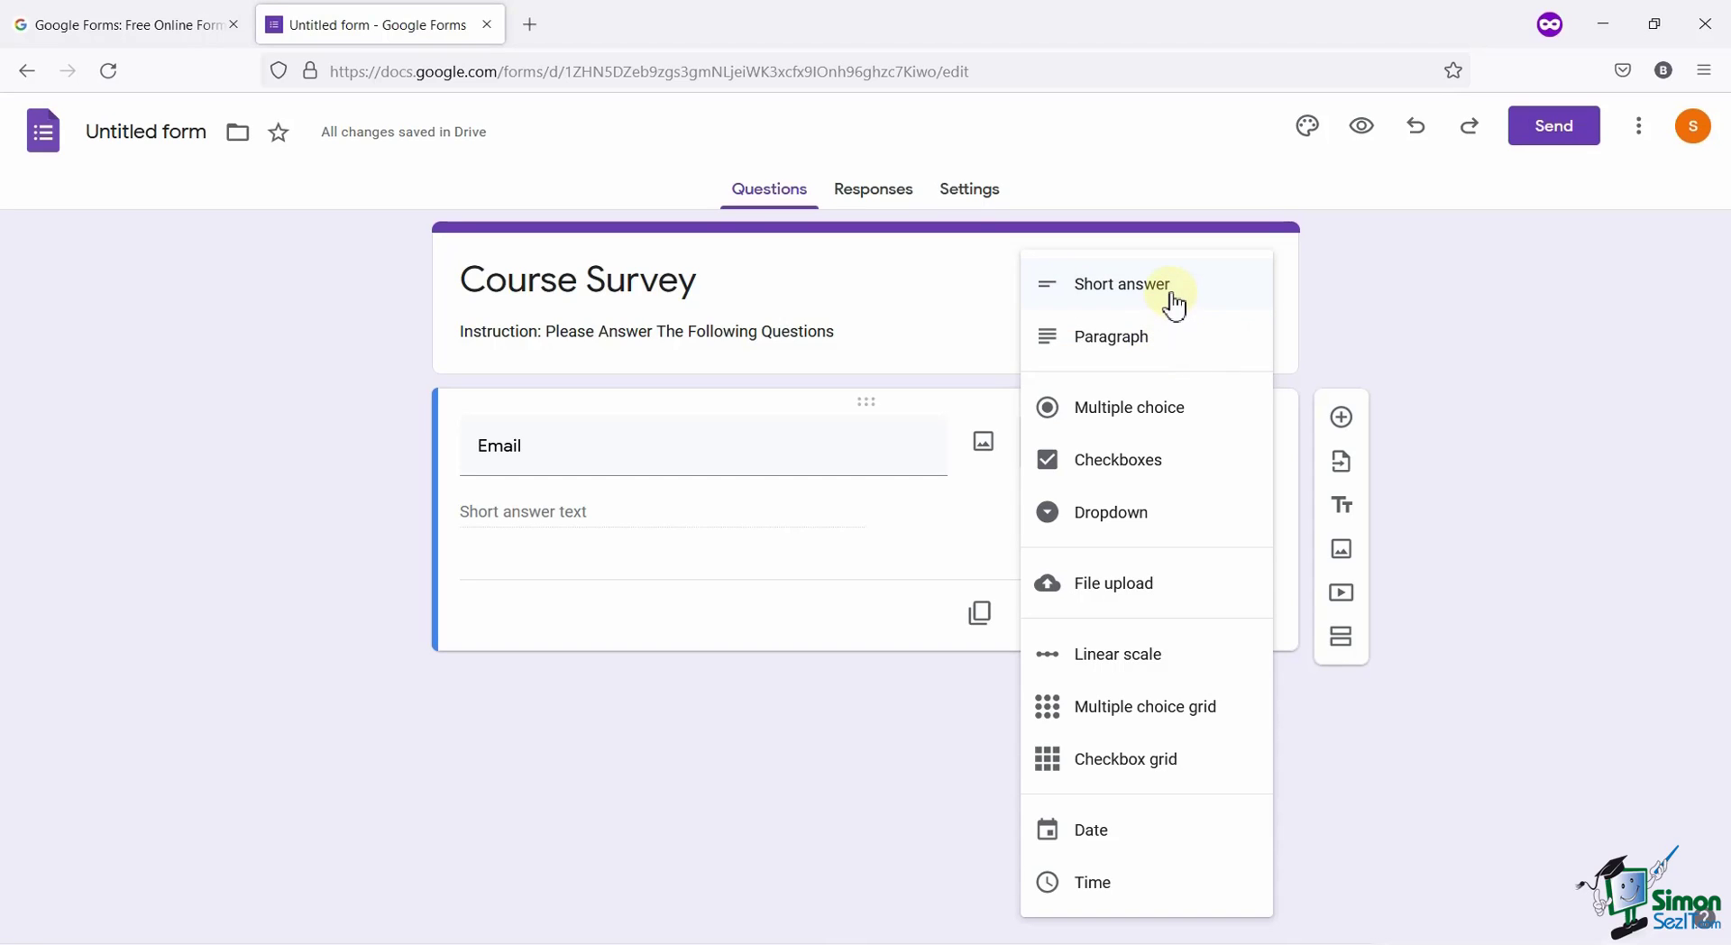
{"action": "left_click", "coordinate": [1175, 308]}
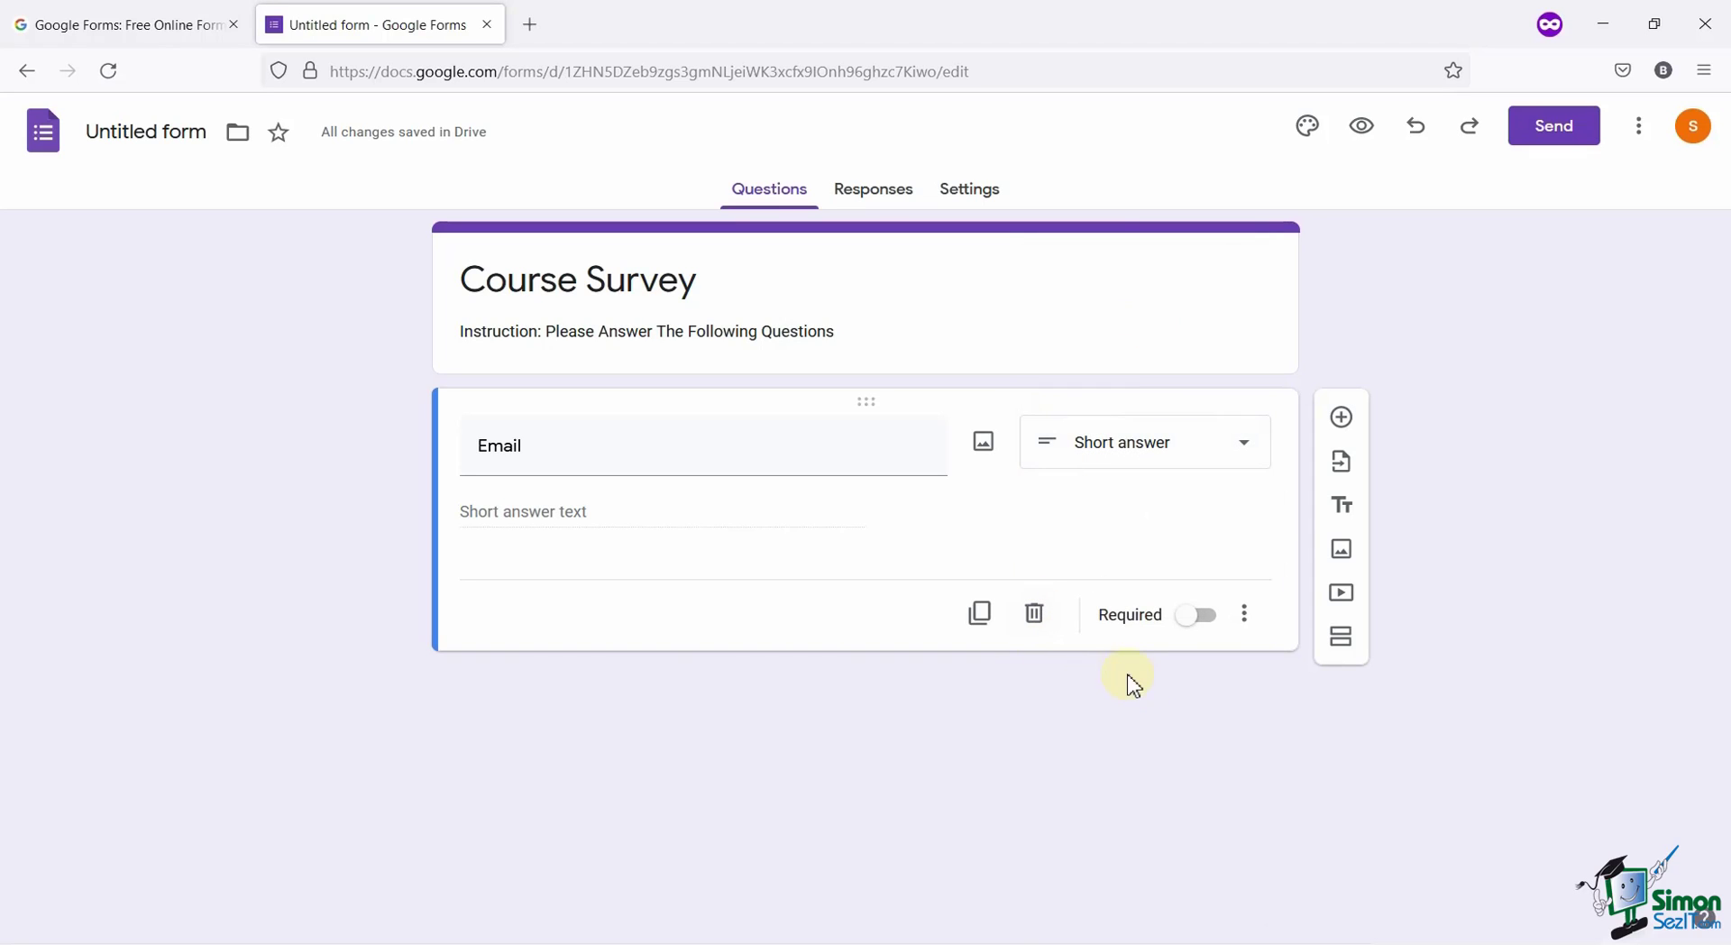
{"action": "left_click", "coordinate": [1210, 636]}
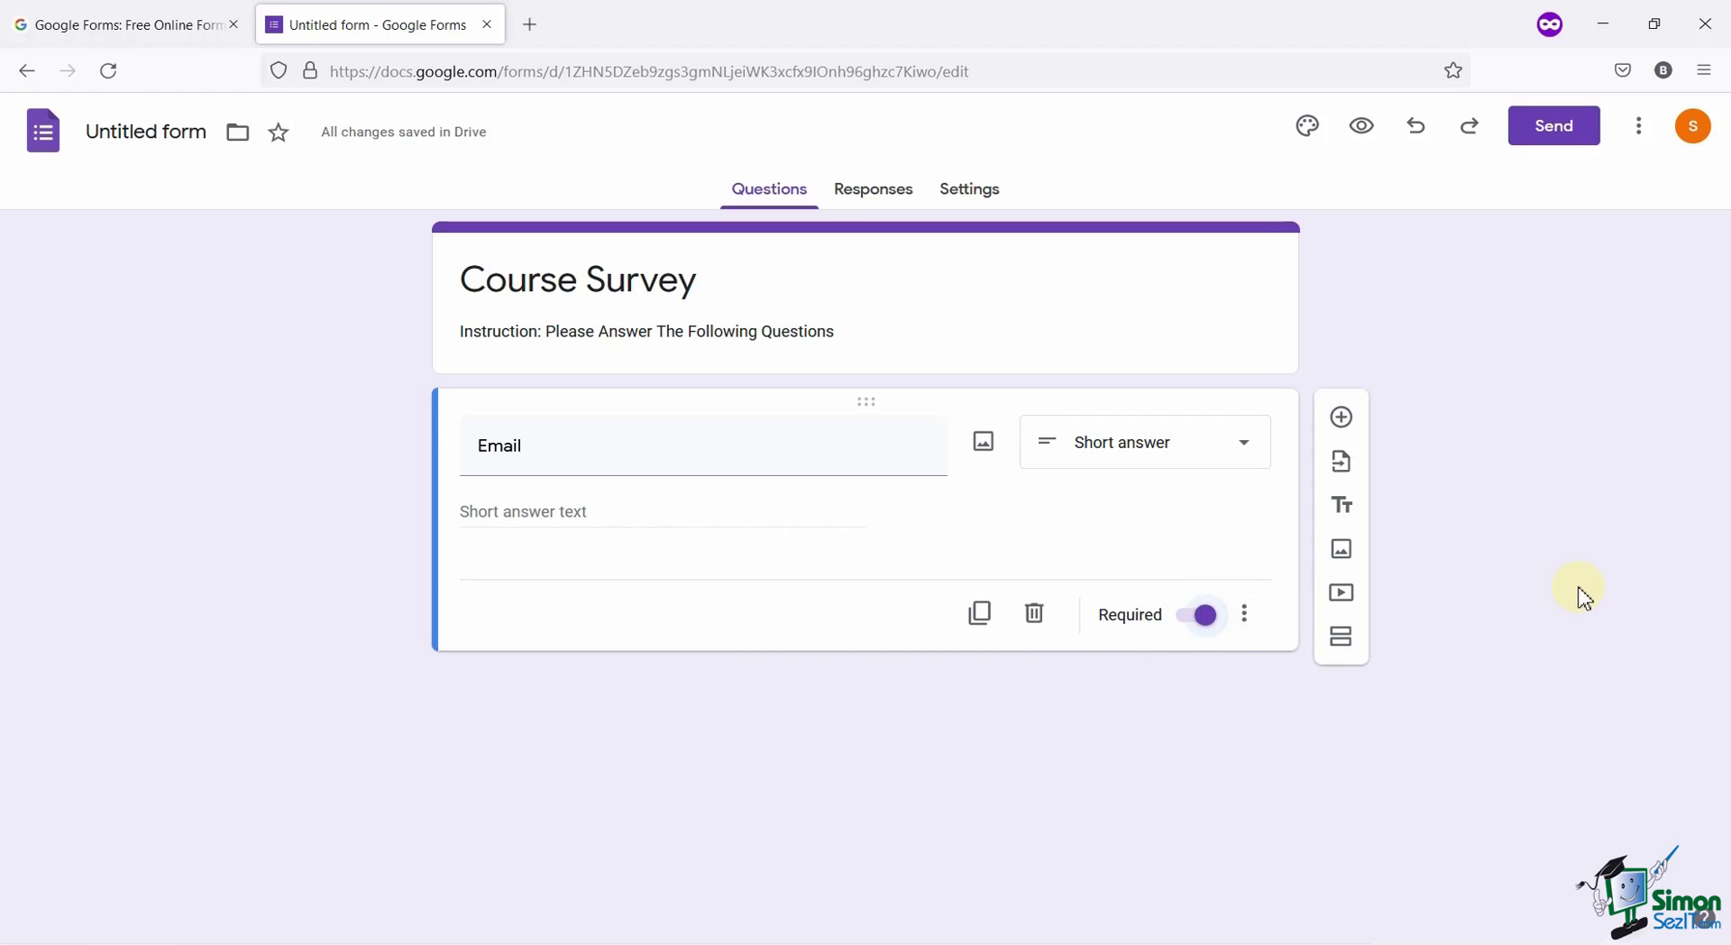
Add a 'Date Of Birth' question using the Date question type.
{"action": "left_click", "coordinate": [1344, 421]}
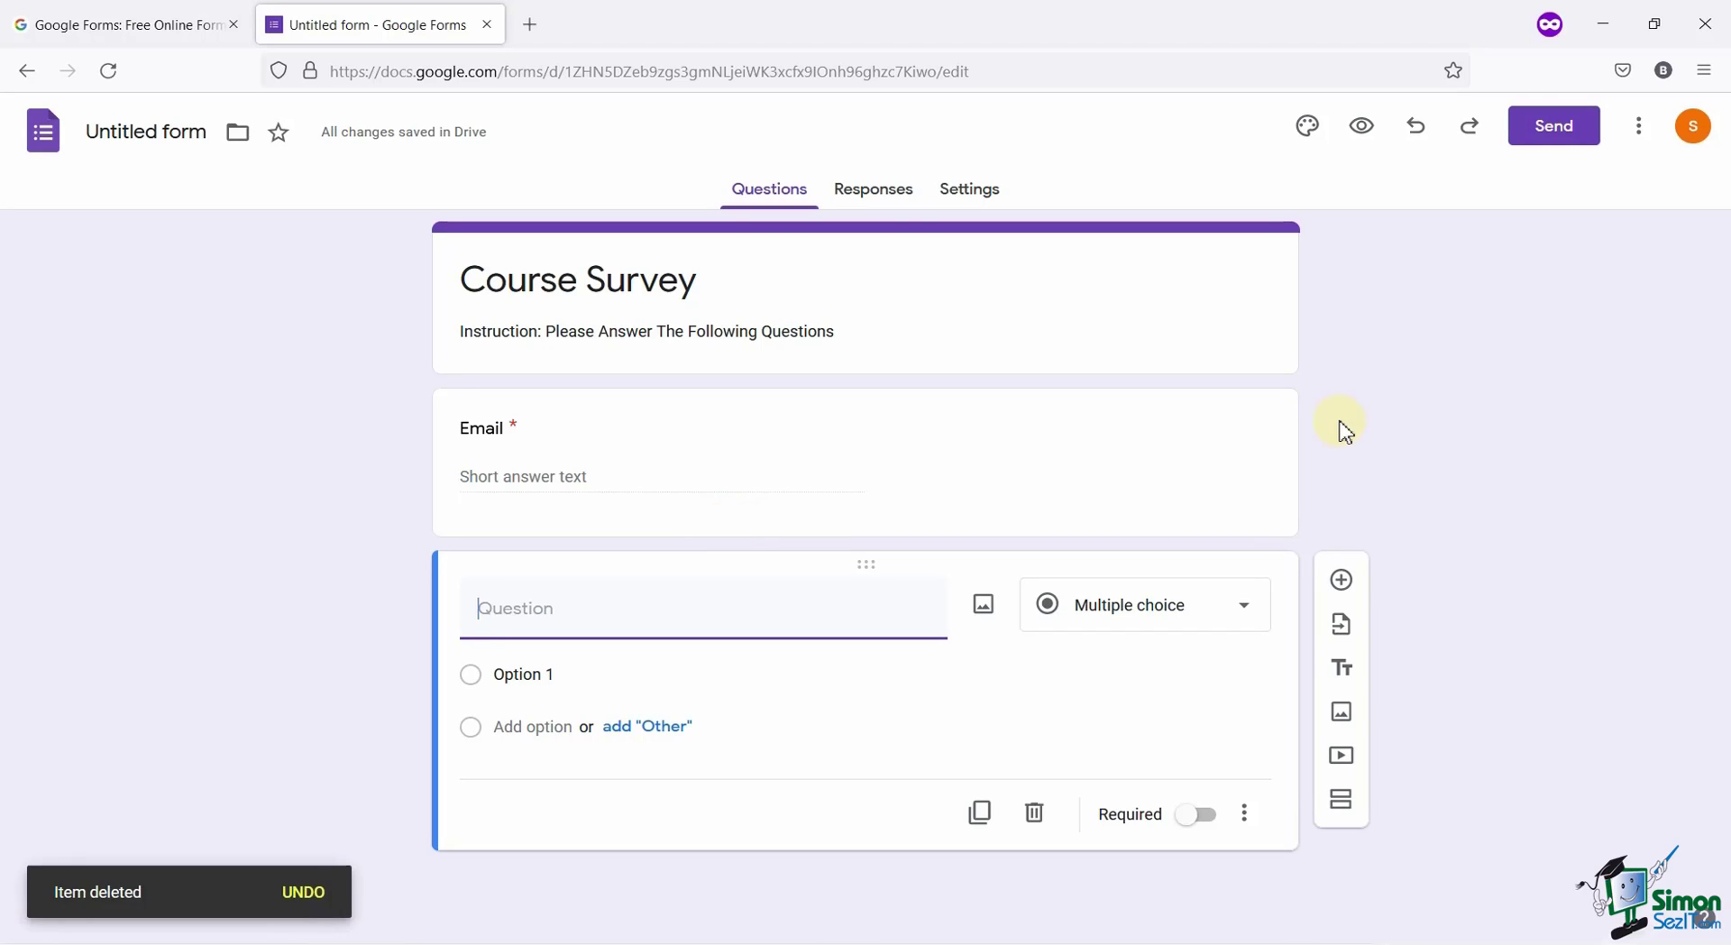
{"action": "type", "text": "Date"}
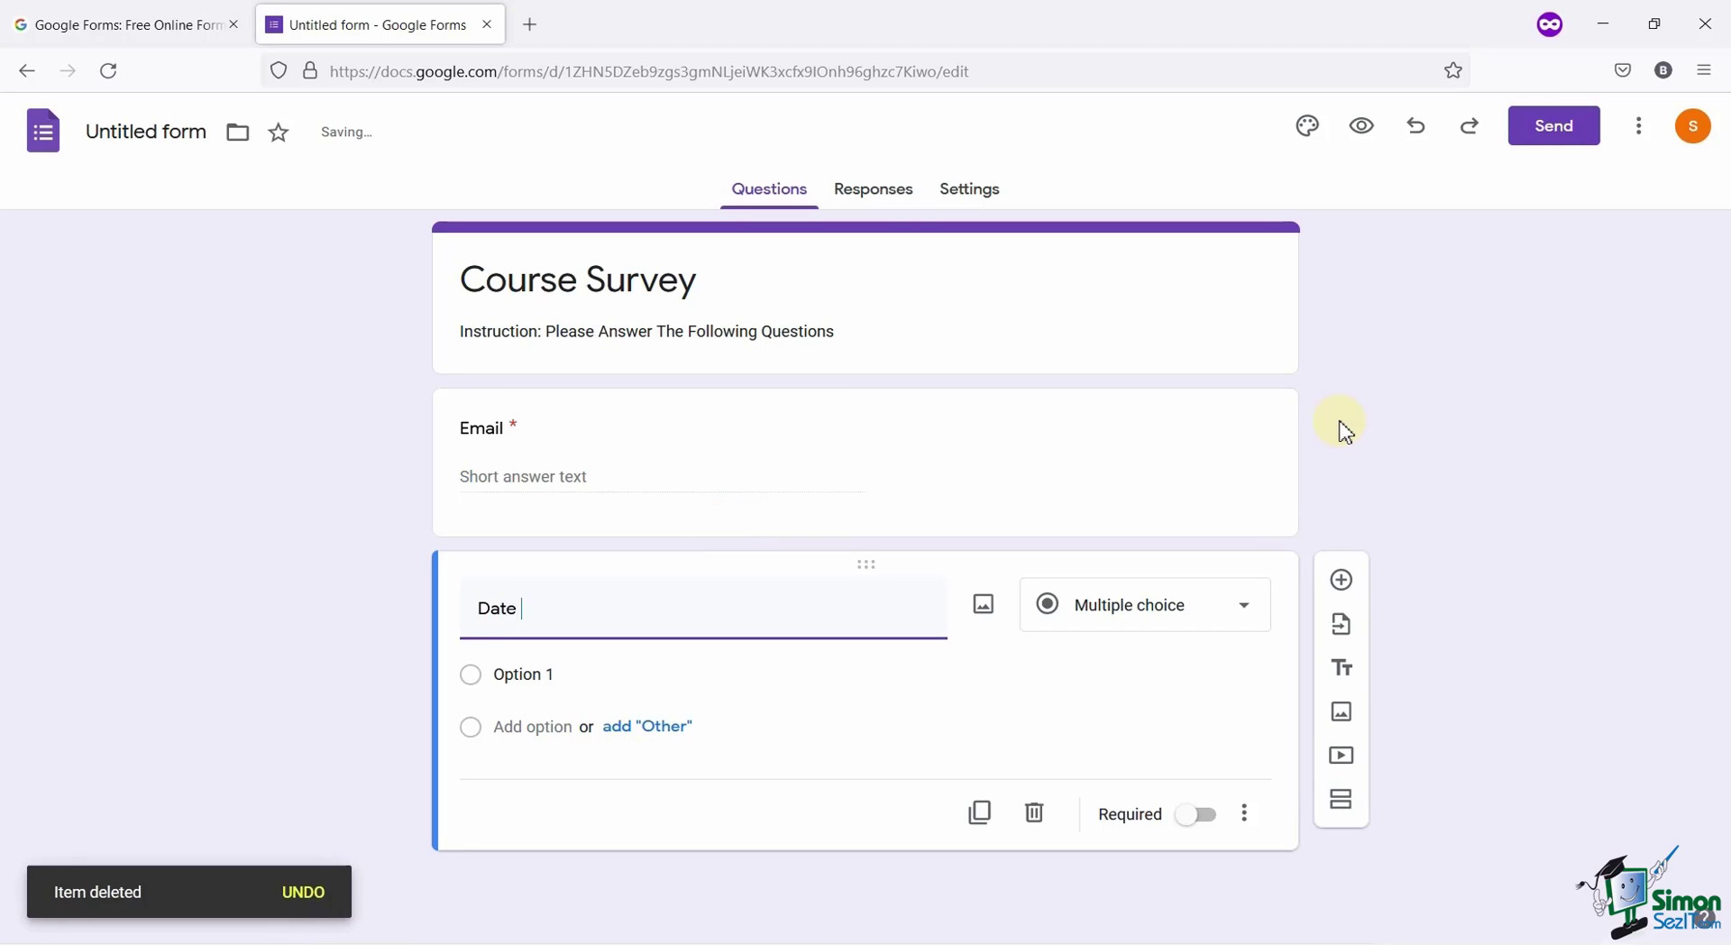
{"action": "type", "text": "Of Bi"}
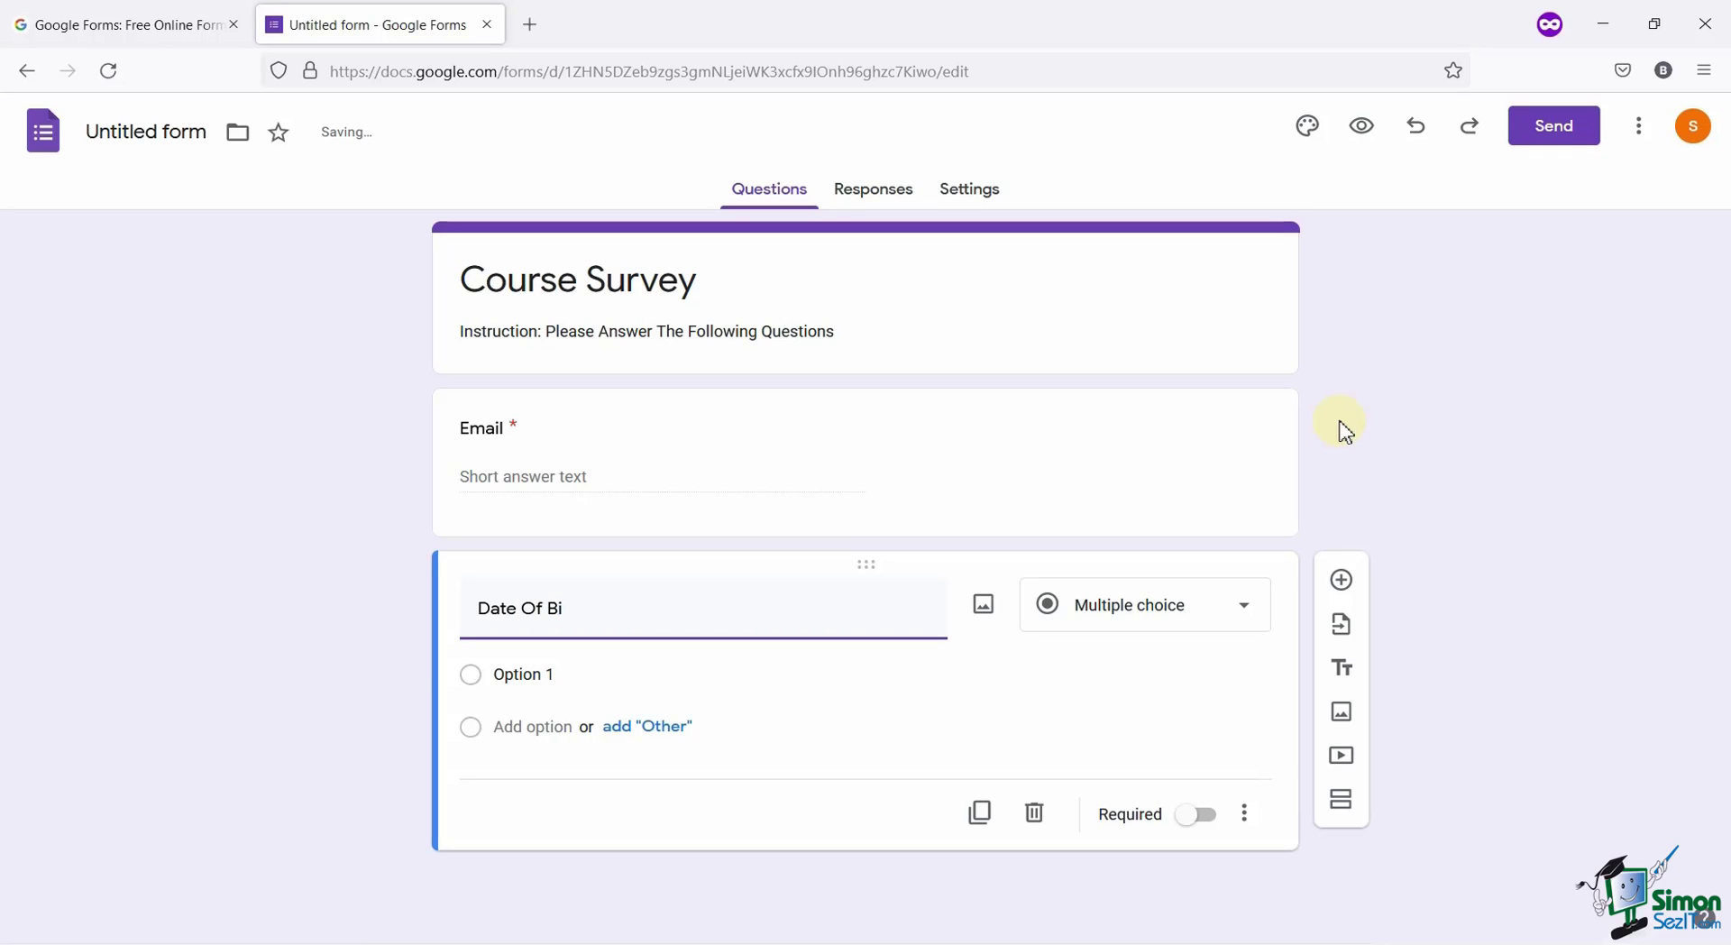
{"action": "type", "text": "rth"}
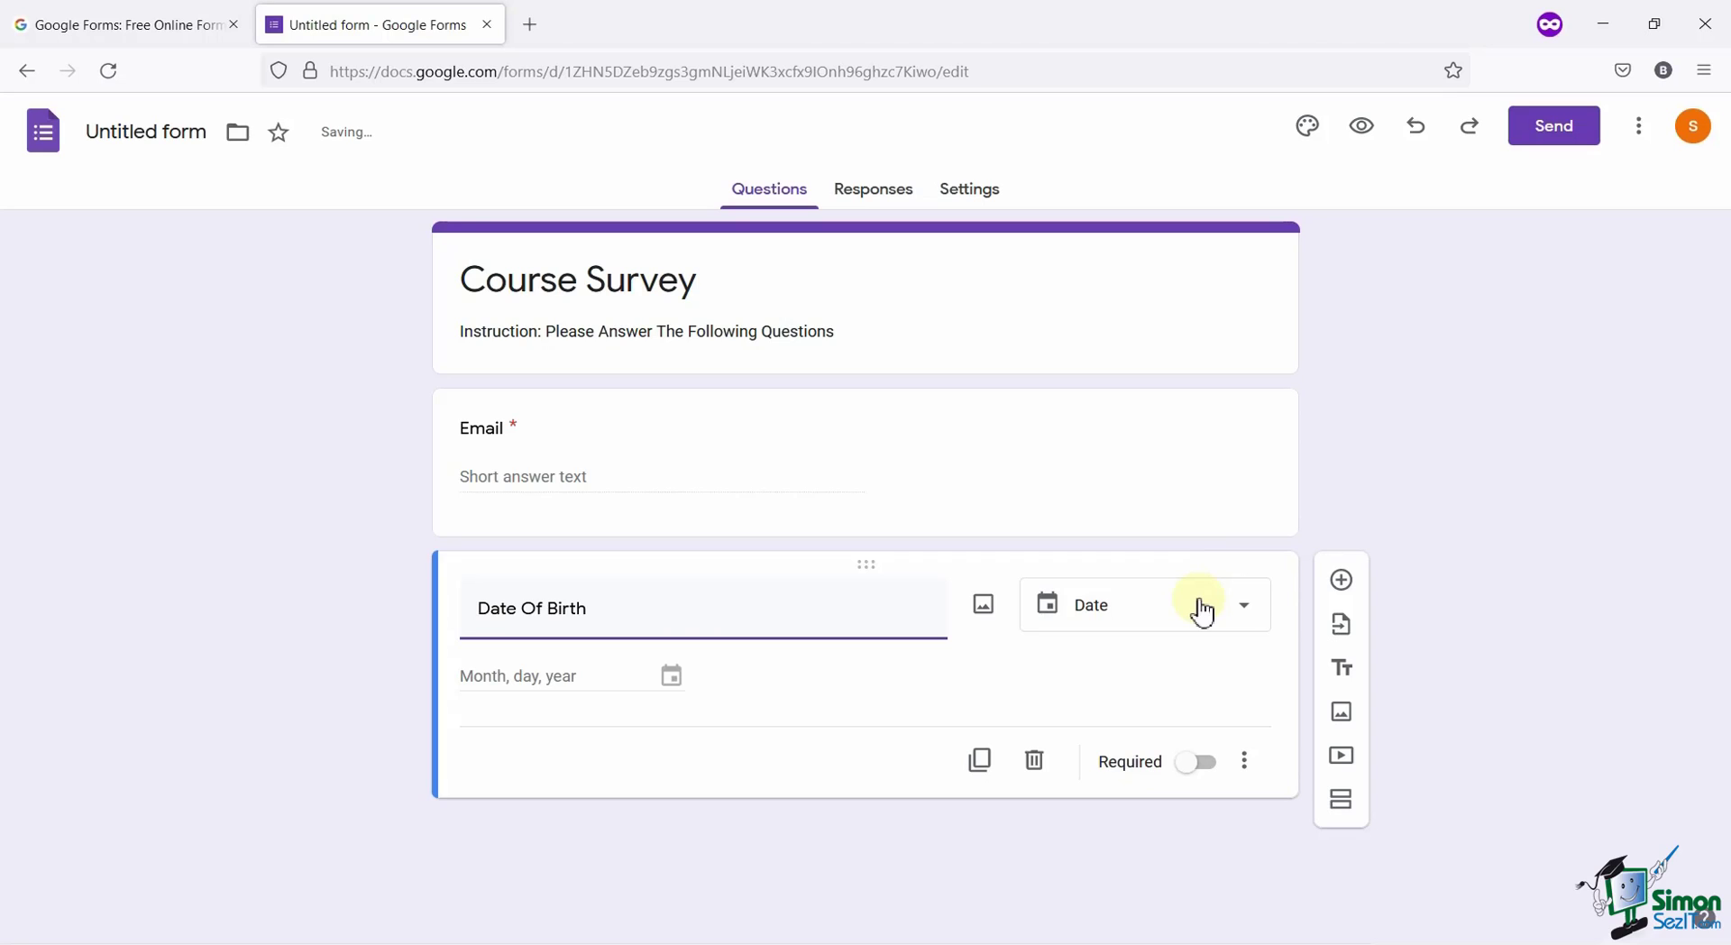
{"action": "left_click", "coordinate": [1192, 622]}
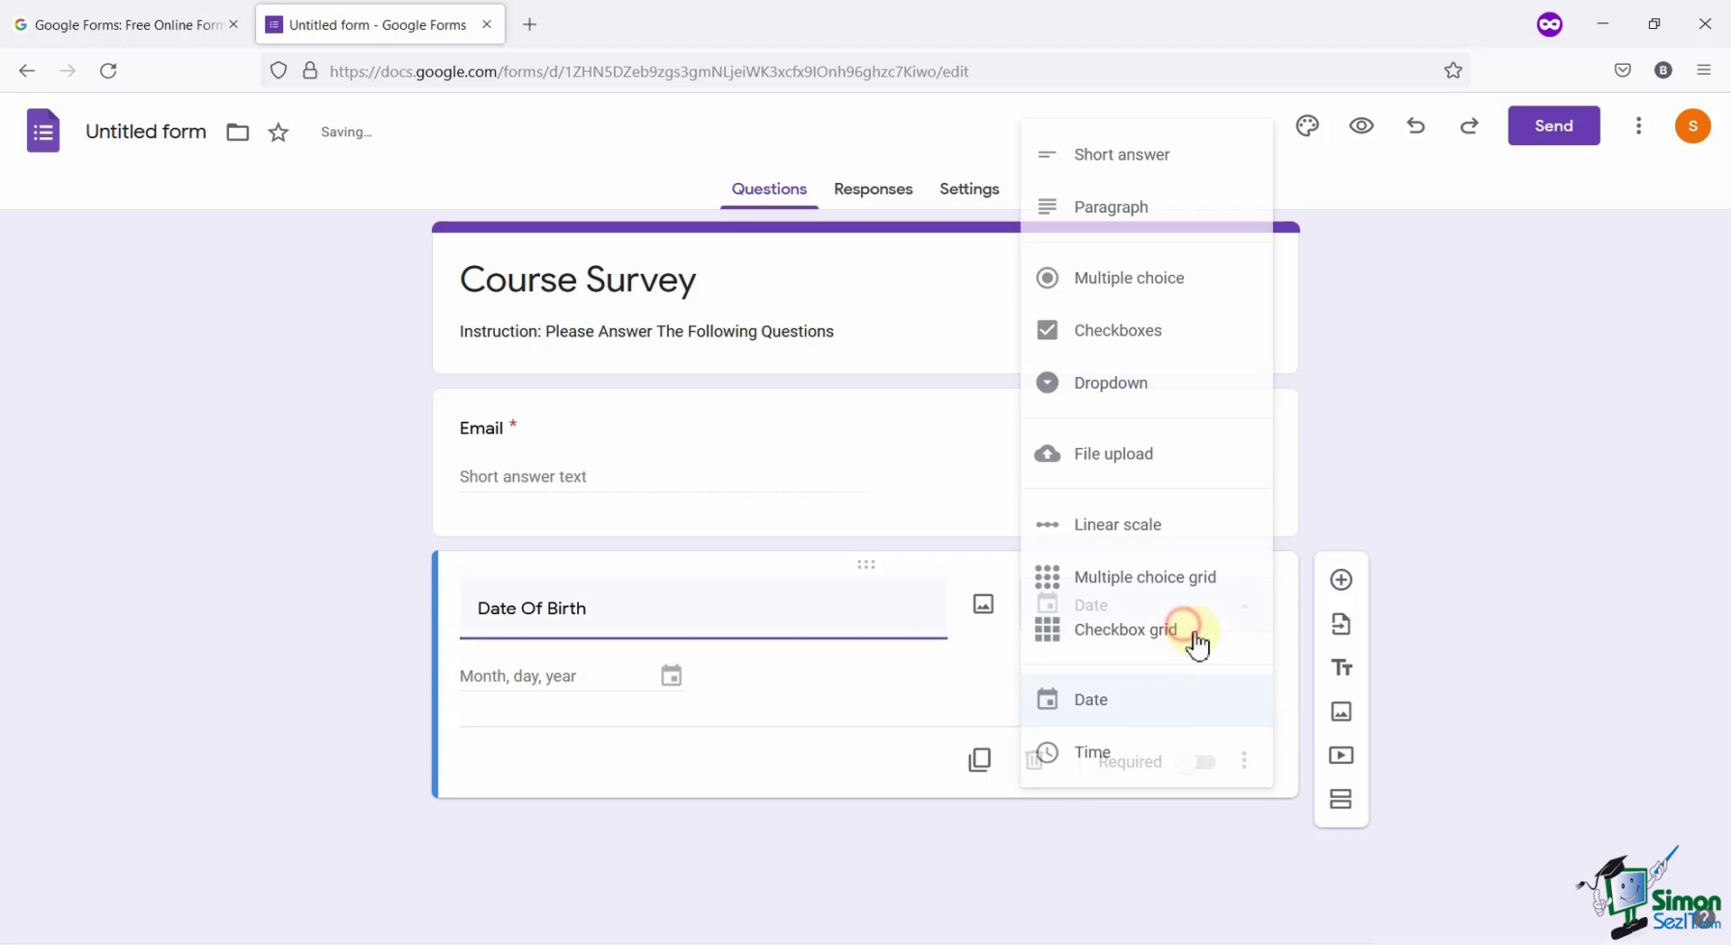
{"action": "left_click", "coordinate": [1156, 718]}
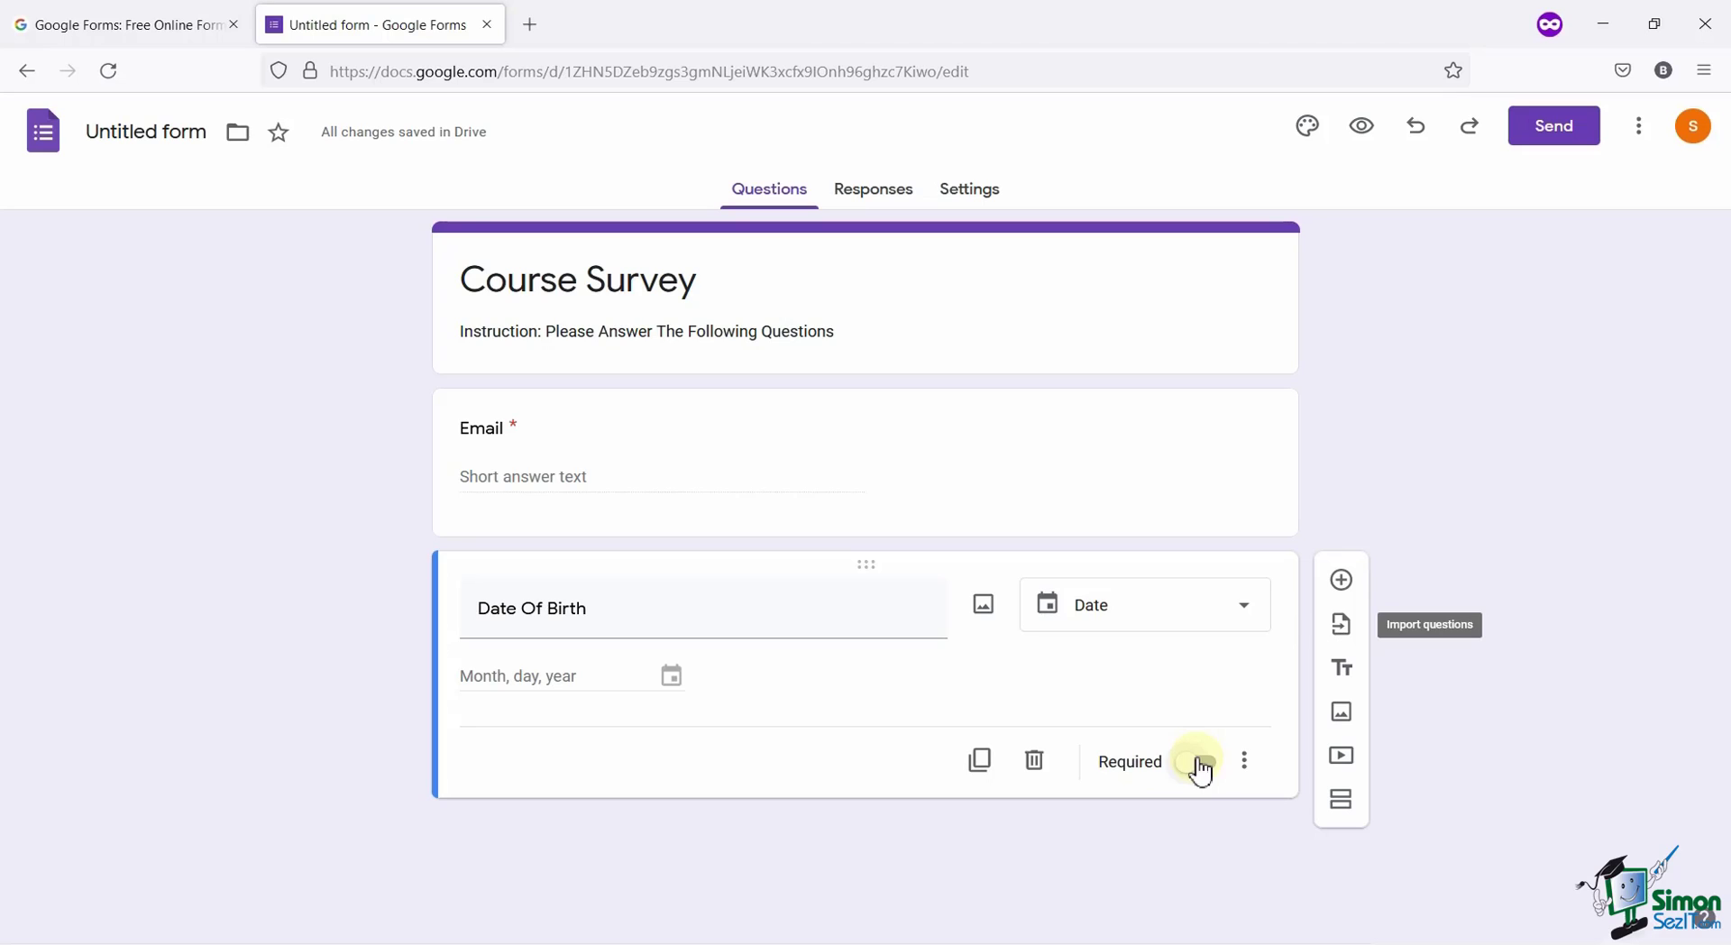
Add a multiple-choice question 'Will You Refer Our Coarse To Other Students?'.
{"action": "left_click", "coordinate": [1341, 581]}
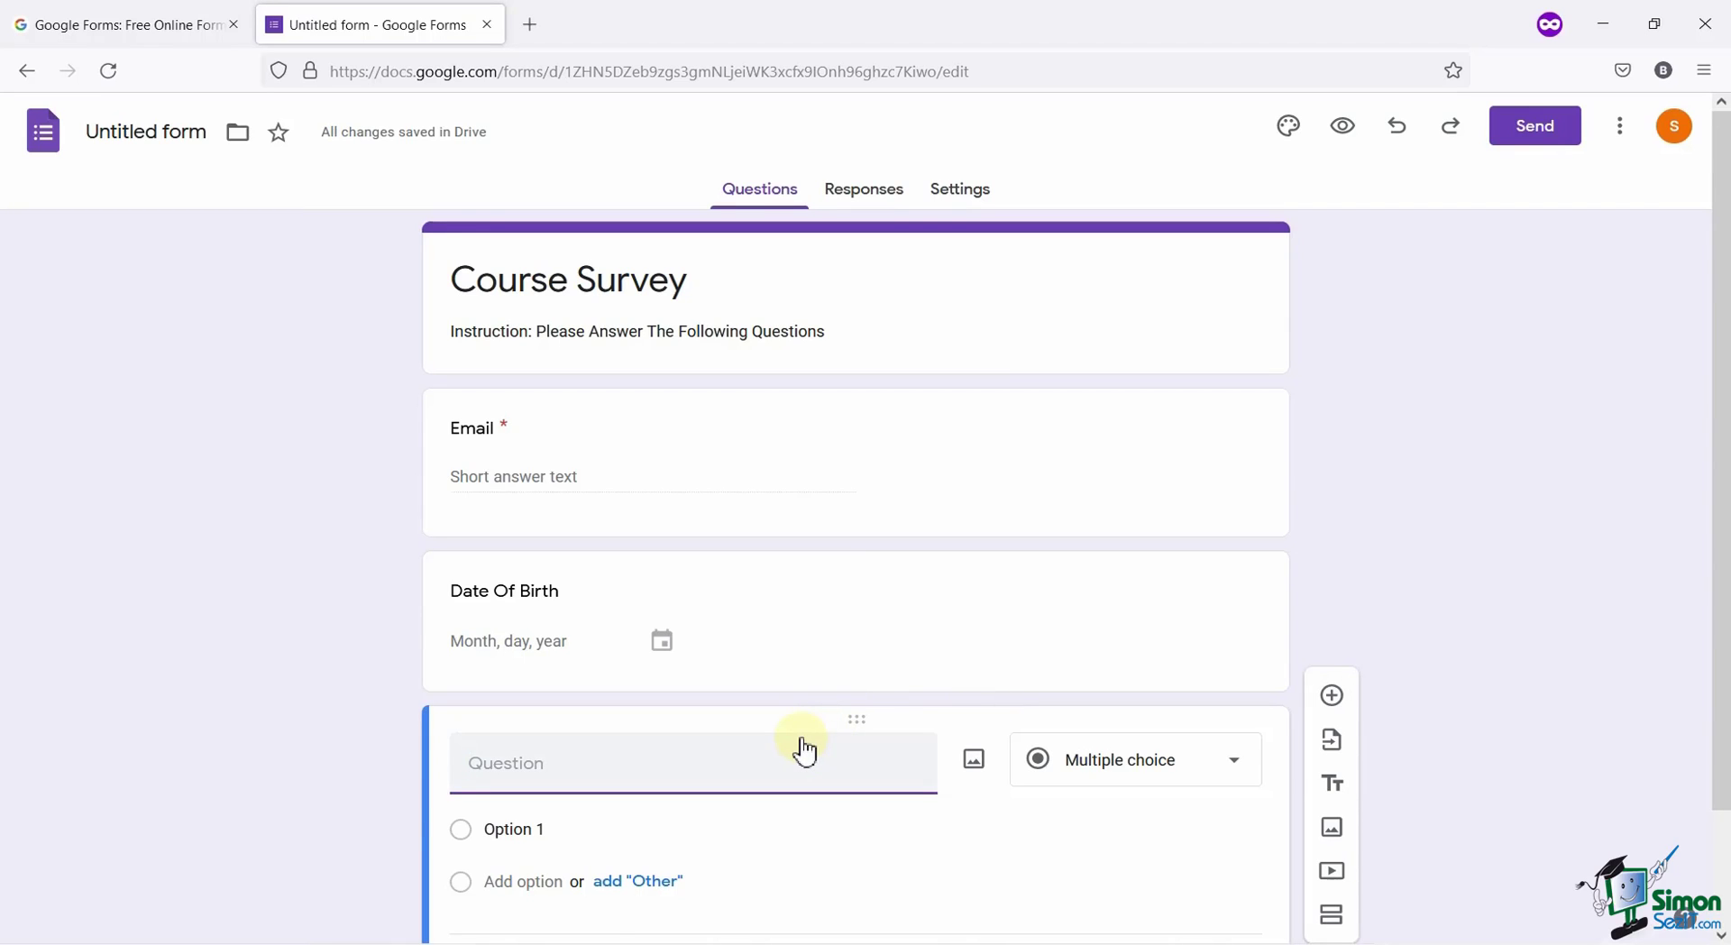
{"action": "type", "text": "Will You Refer Our Coarse To Other Students?"}
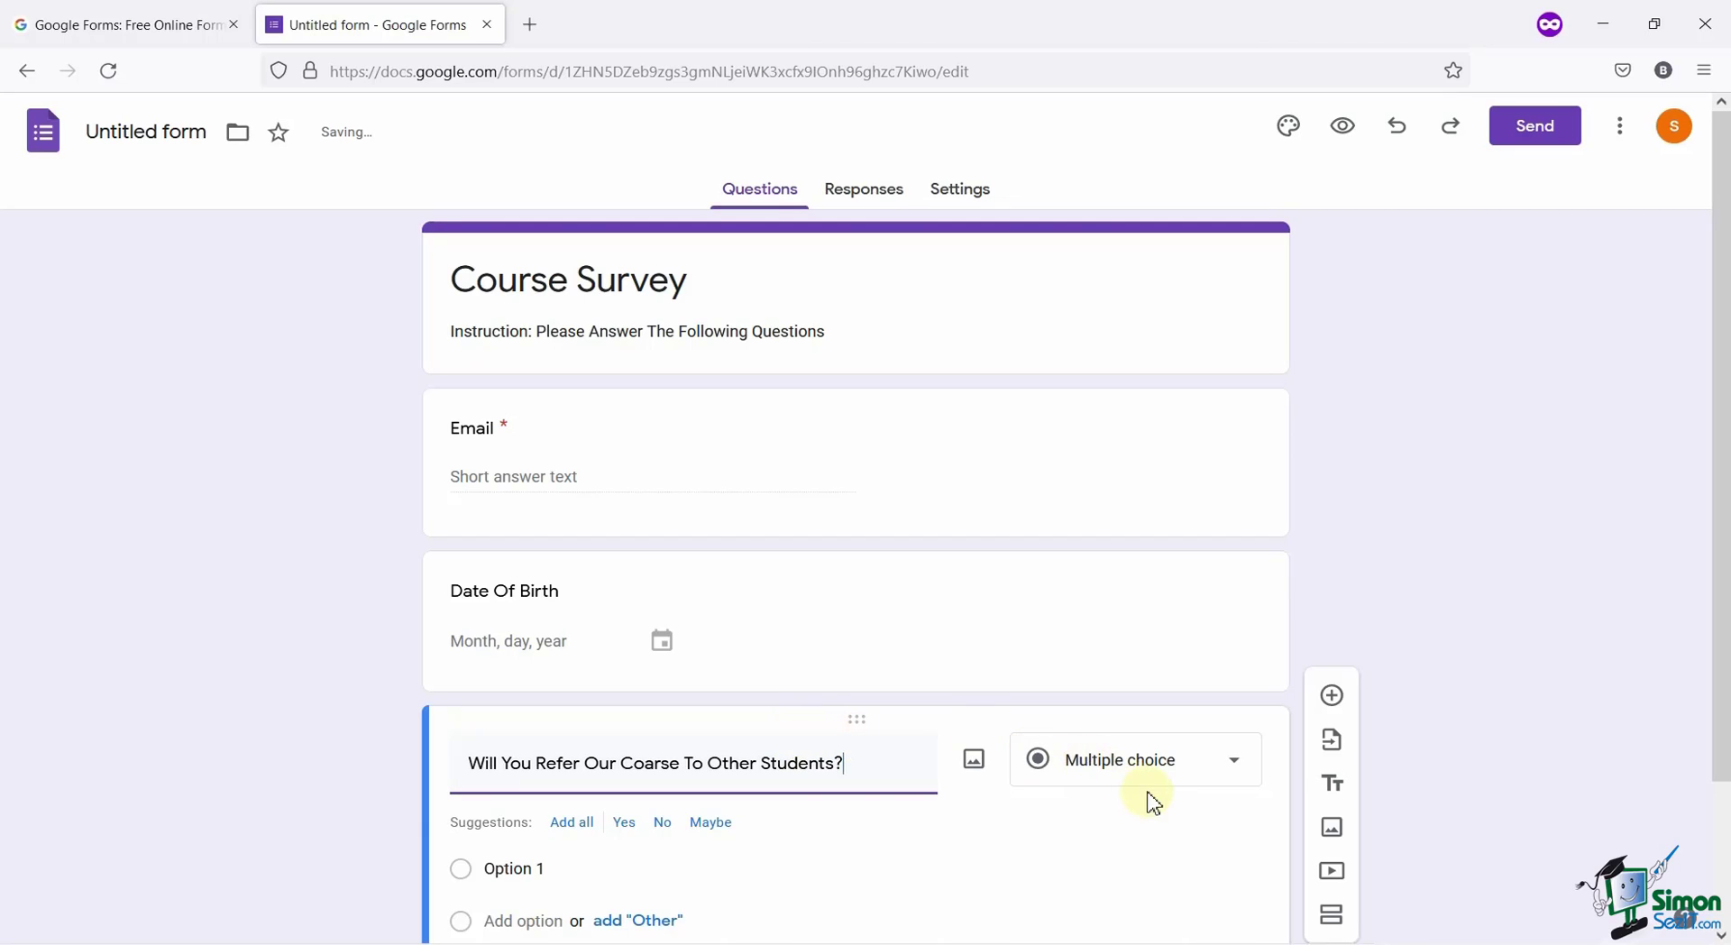
{"action": "left_click", "coordinate": [1163, 790]}
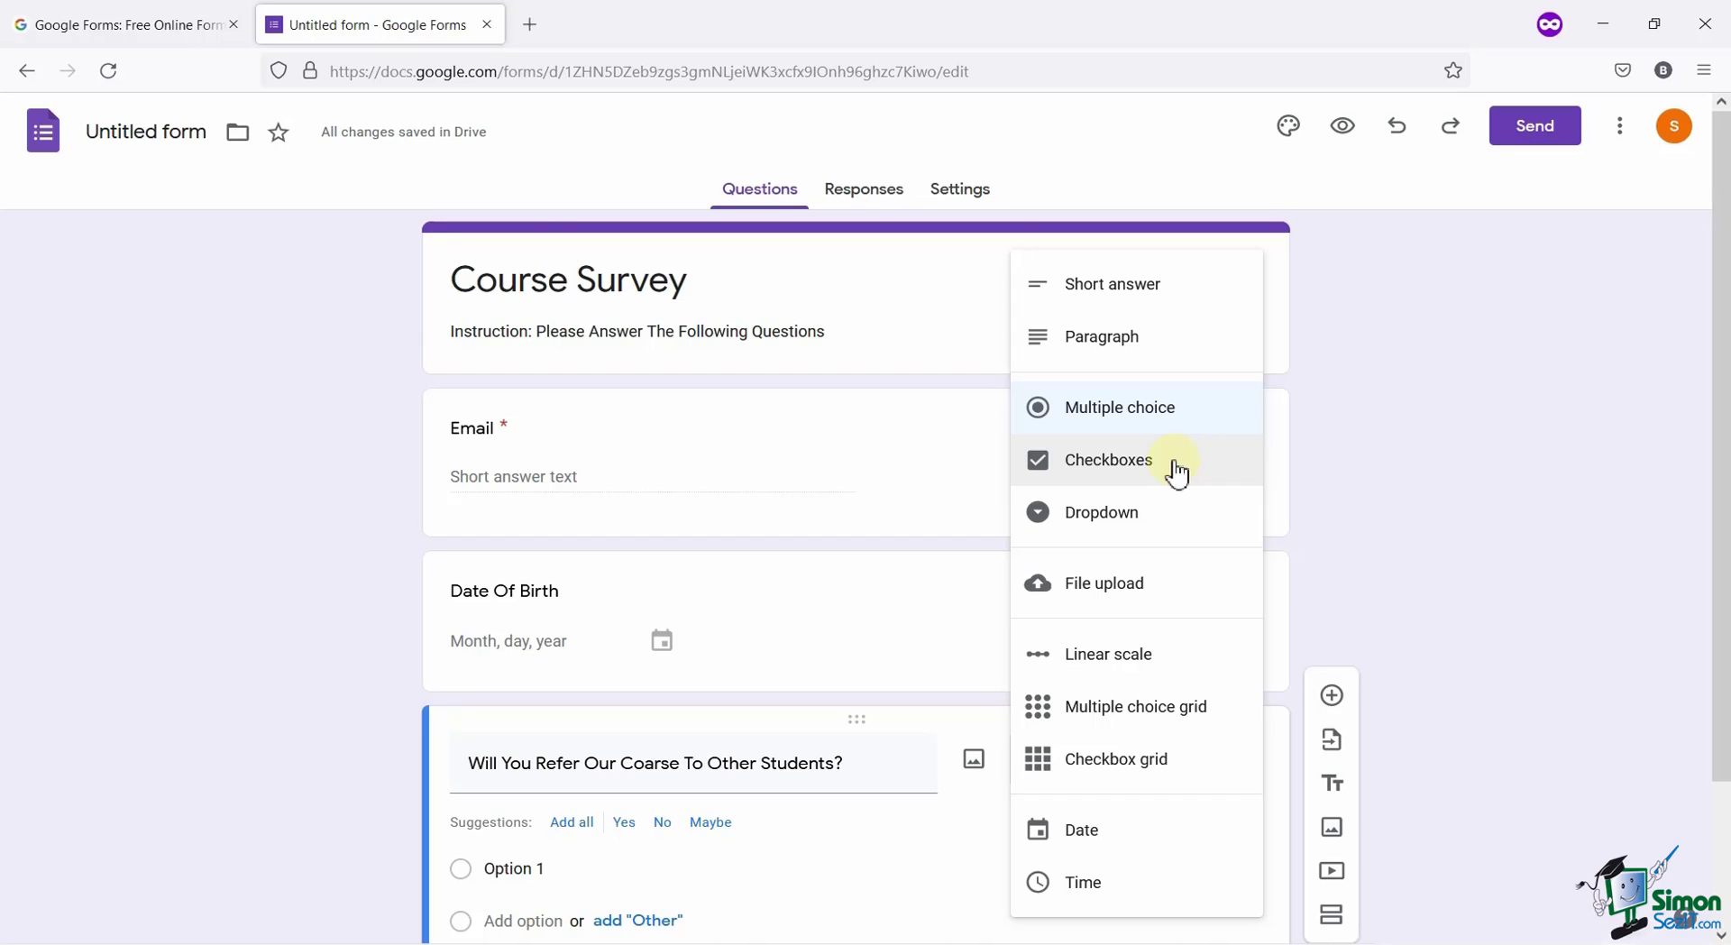
{"action": "left_click", "coordinate": [1178, 410]}
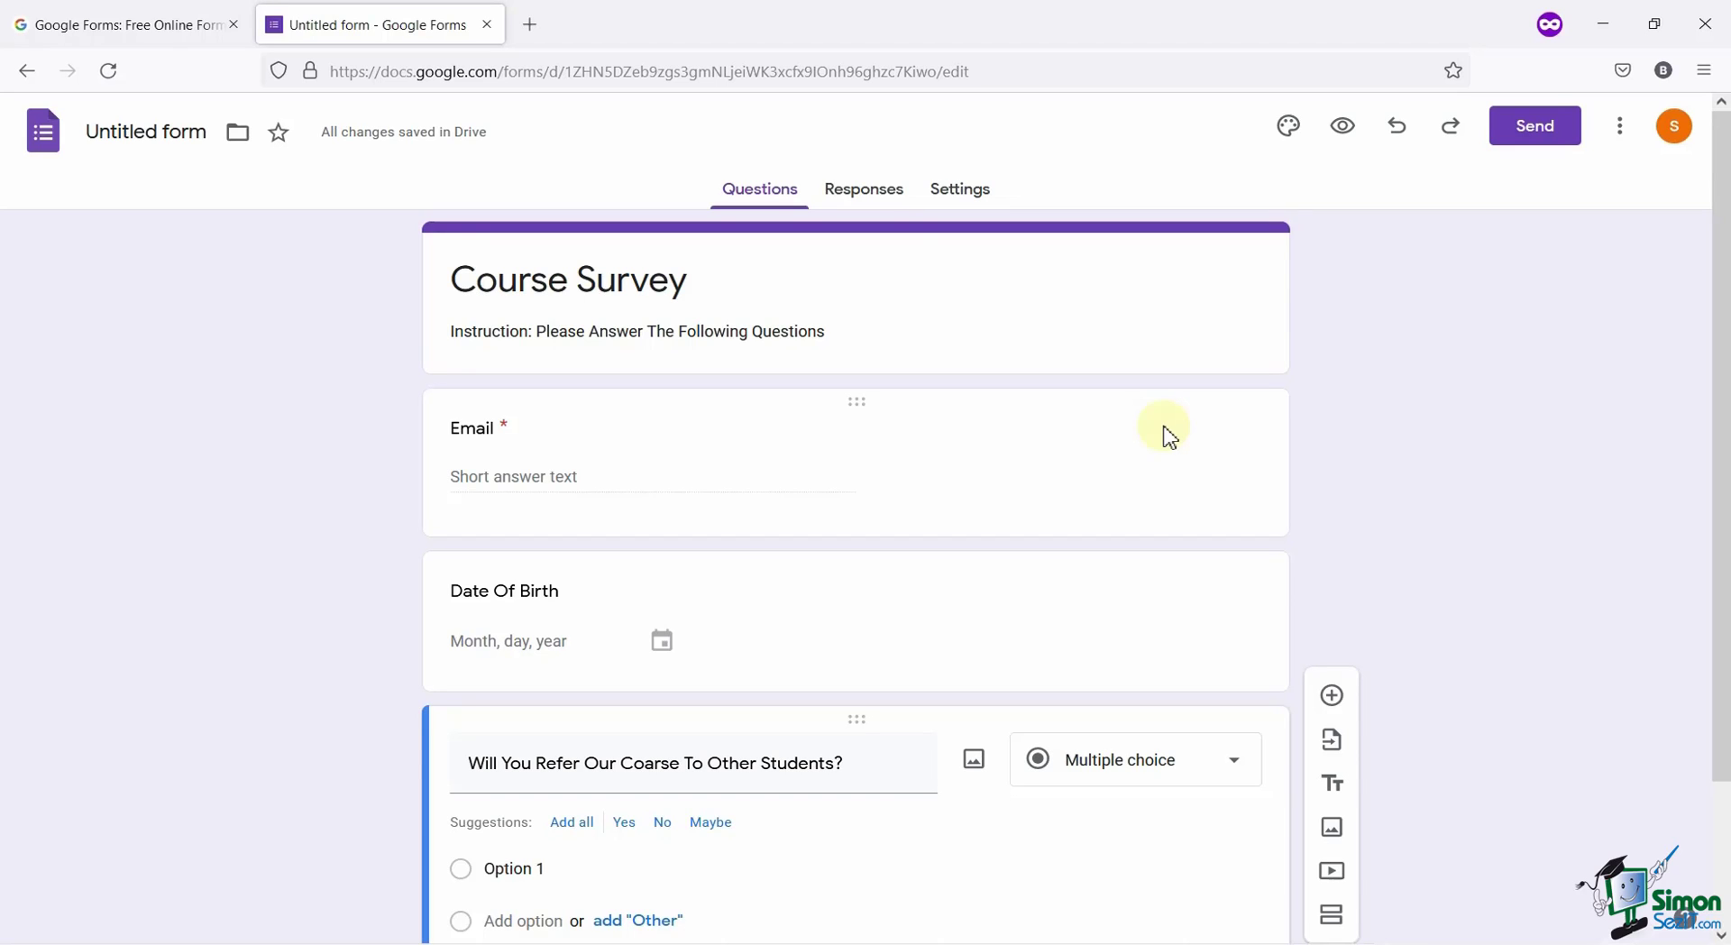
Give the referral question the options Yes and No and make it required.
{"action": "scroll", "coordinate": [946, 618], "scroll_direction": "down", "scroll_amount": 2}
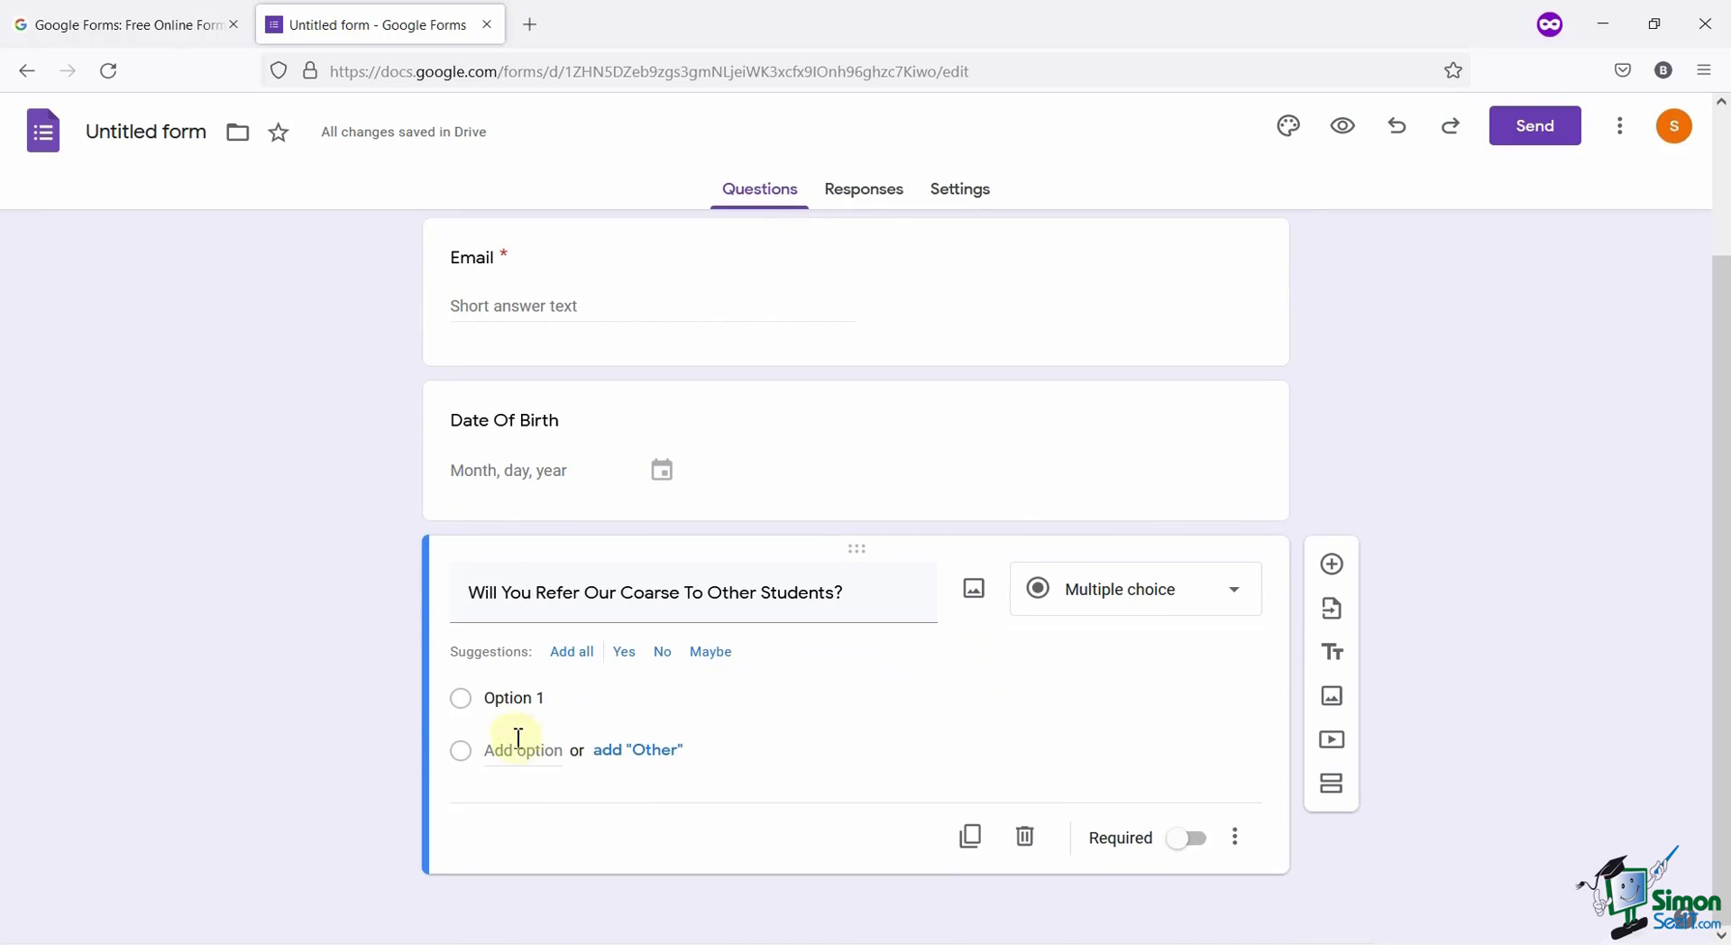
{"action": "left_click", "coordinate": [577, 692]}
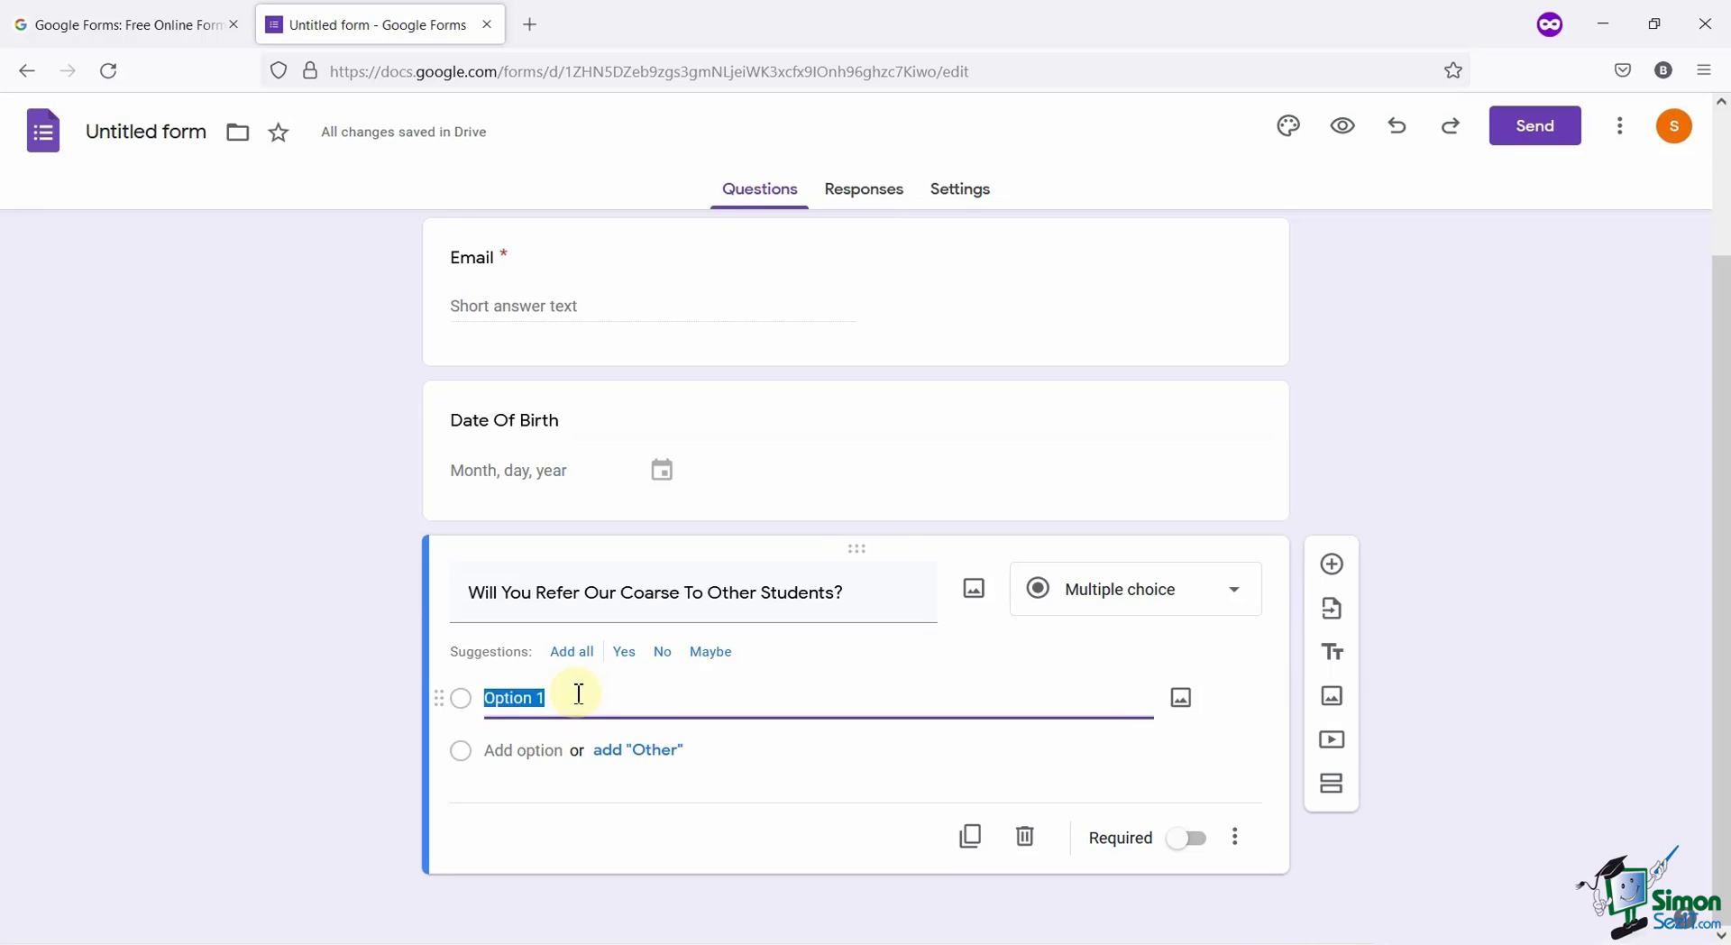
{"action": "type", "text": "Yes"}
{"action": "left_click", "coordinate": [549, 741]}
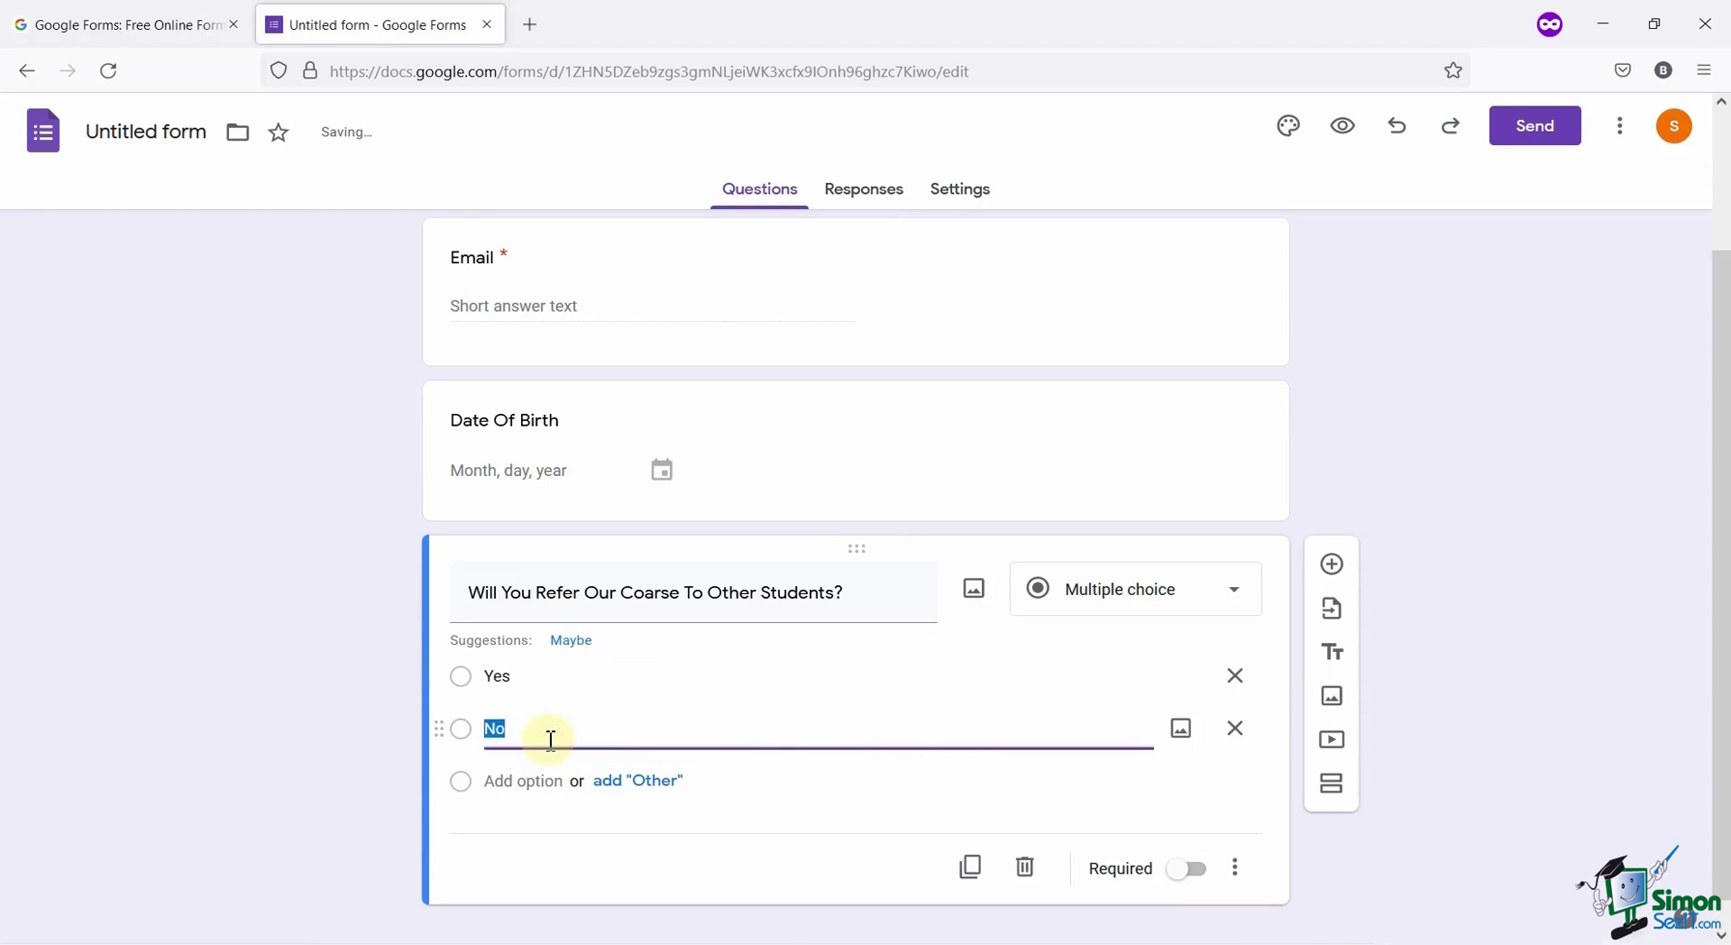
{"action": "type", "text": "no"}
{"action": "key", "text": "BackSpace"}
{"action": "key", "text": "BackSpace"}
{"action": "type", "text": "No"}
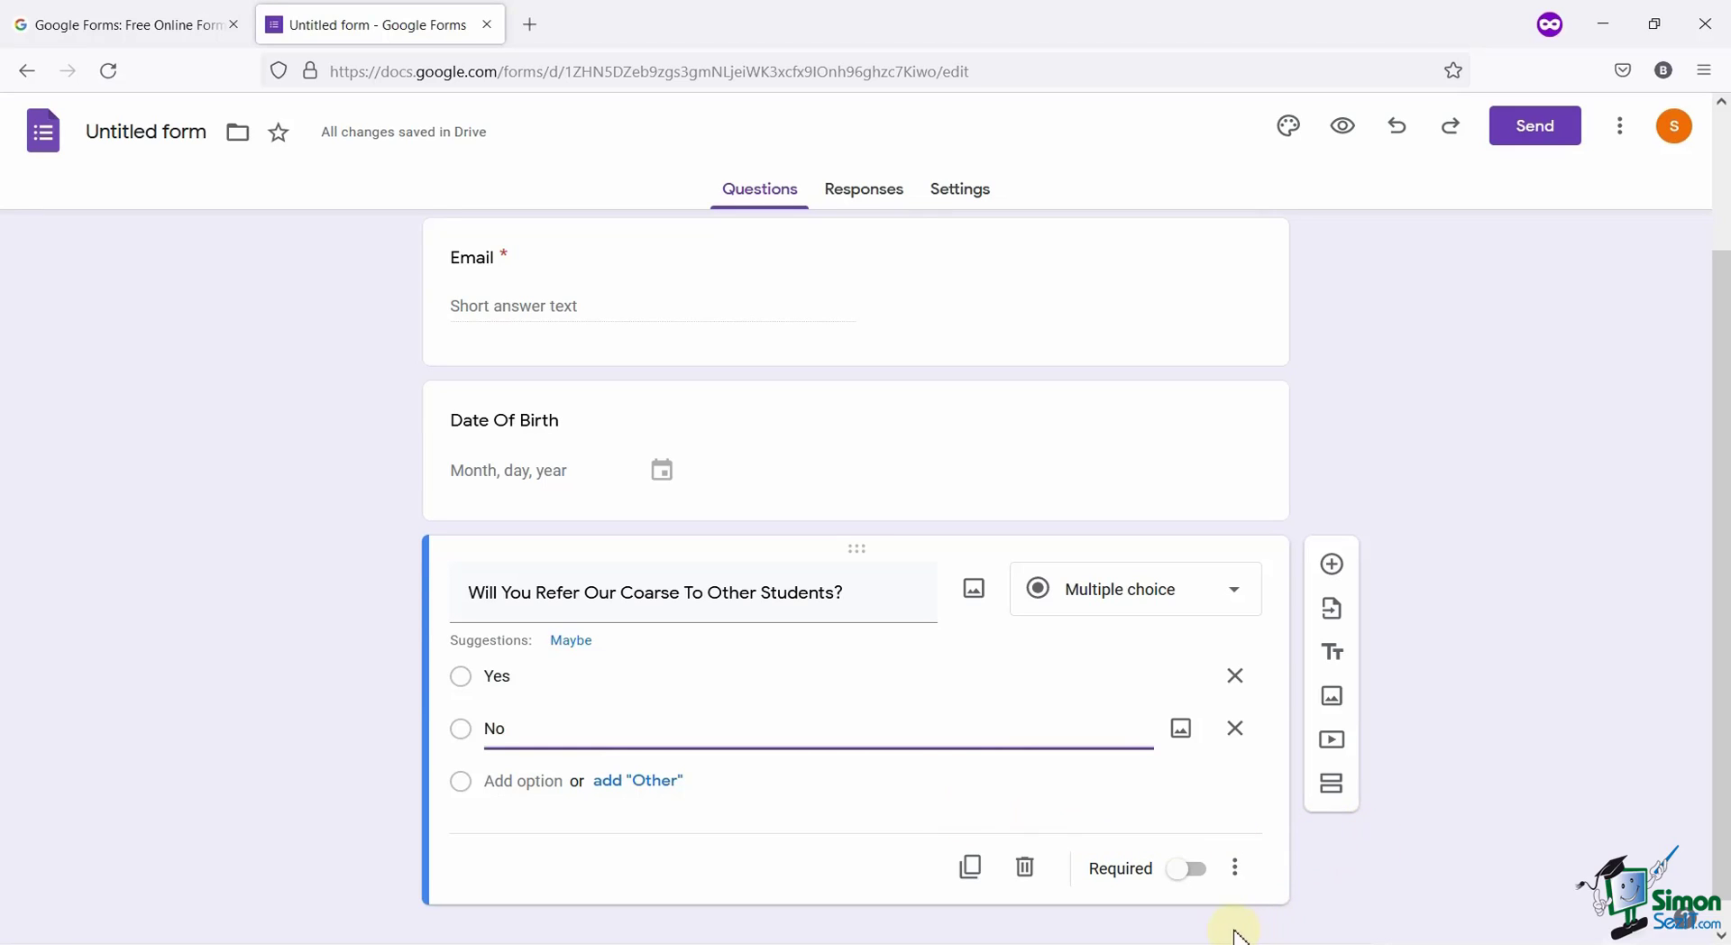
{"action": "left_click", "coordinate": [1188, 872]}
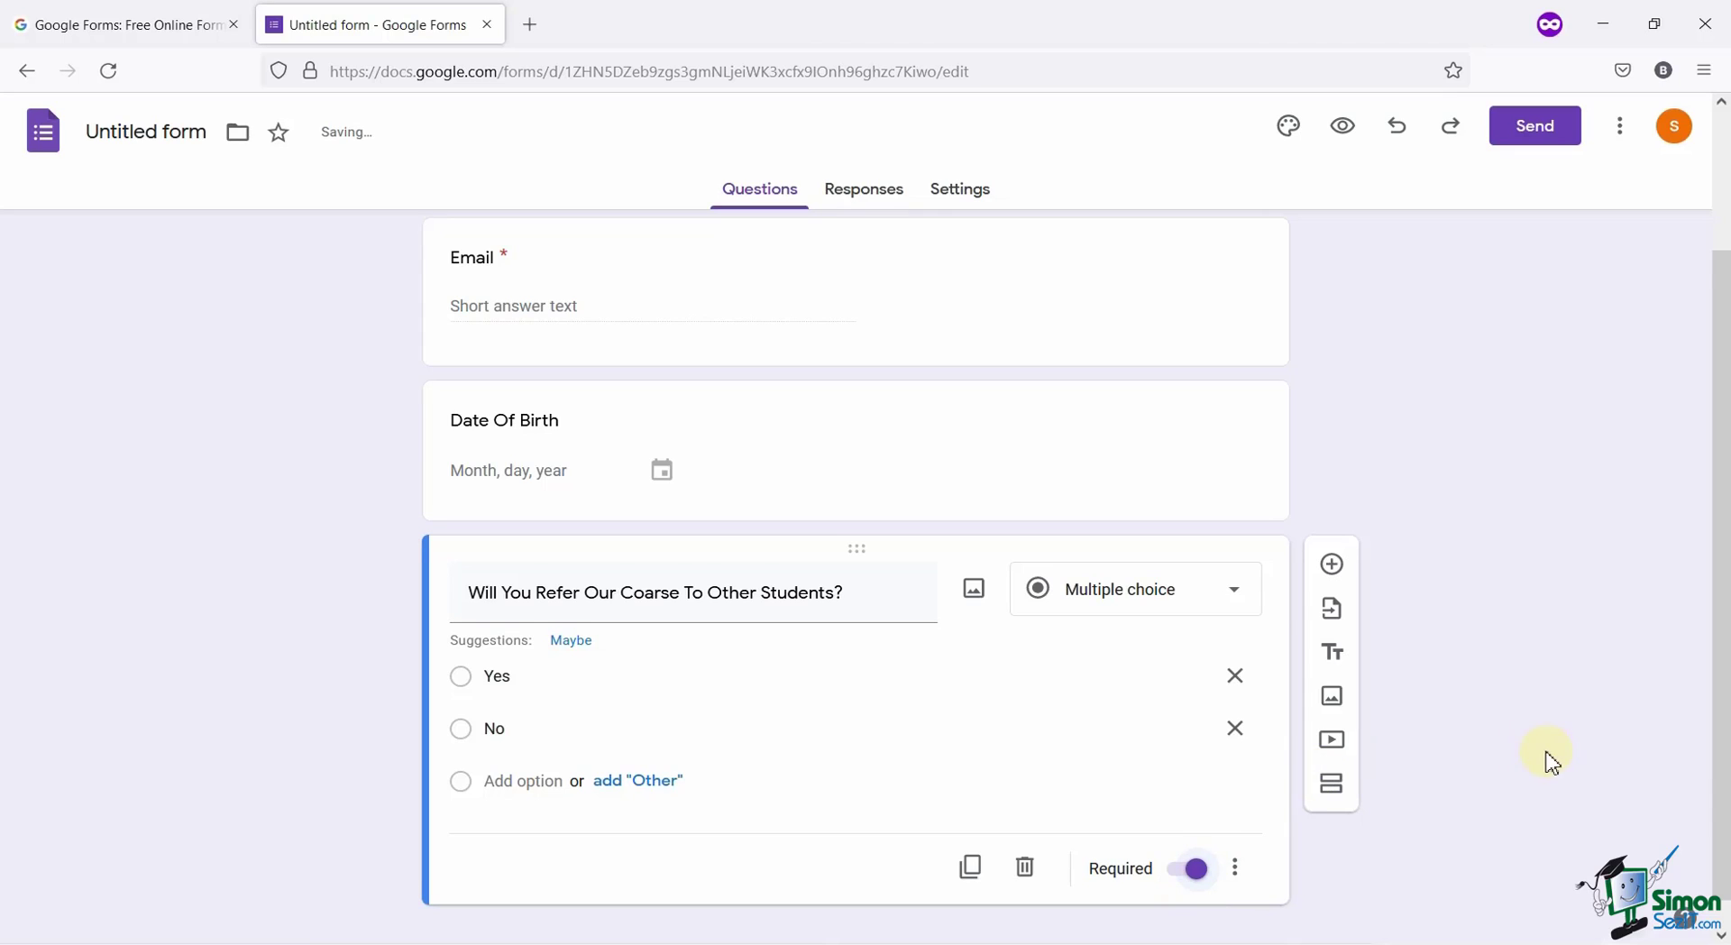
{"action": "scroll", "coordinate": [1546, 758], "scroll_direction": "down", "scroll_amount": 1}
Add a Dropdown question titled 'In What Quality Do You Watch Our Courses?'.
{"action": "left_click", "coordinate": [1332, 535]}
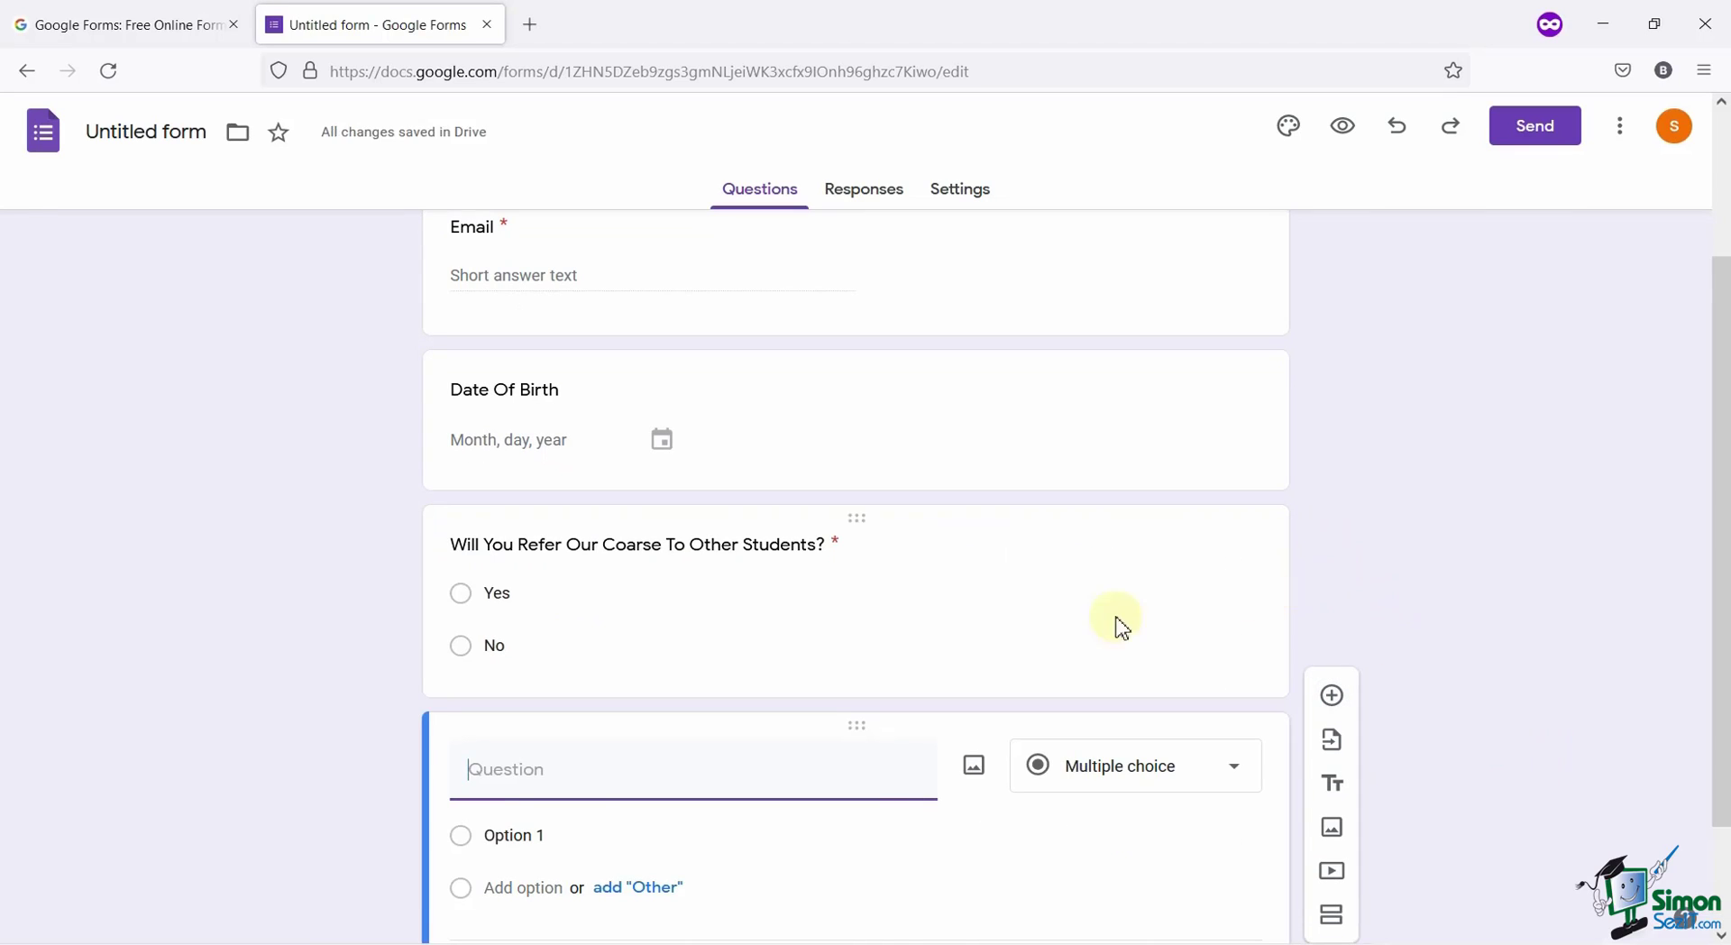
{"action": "type", "text": "In What Quality Do Watch Our Courses?"}
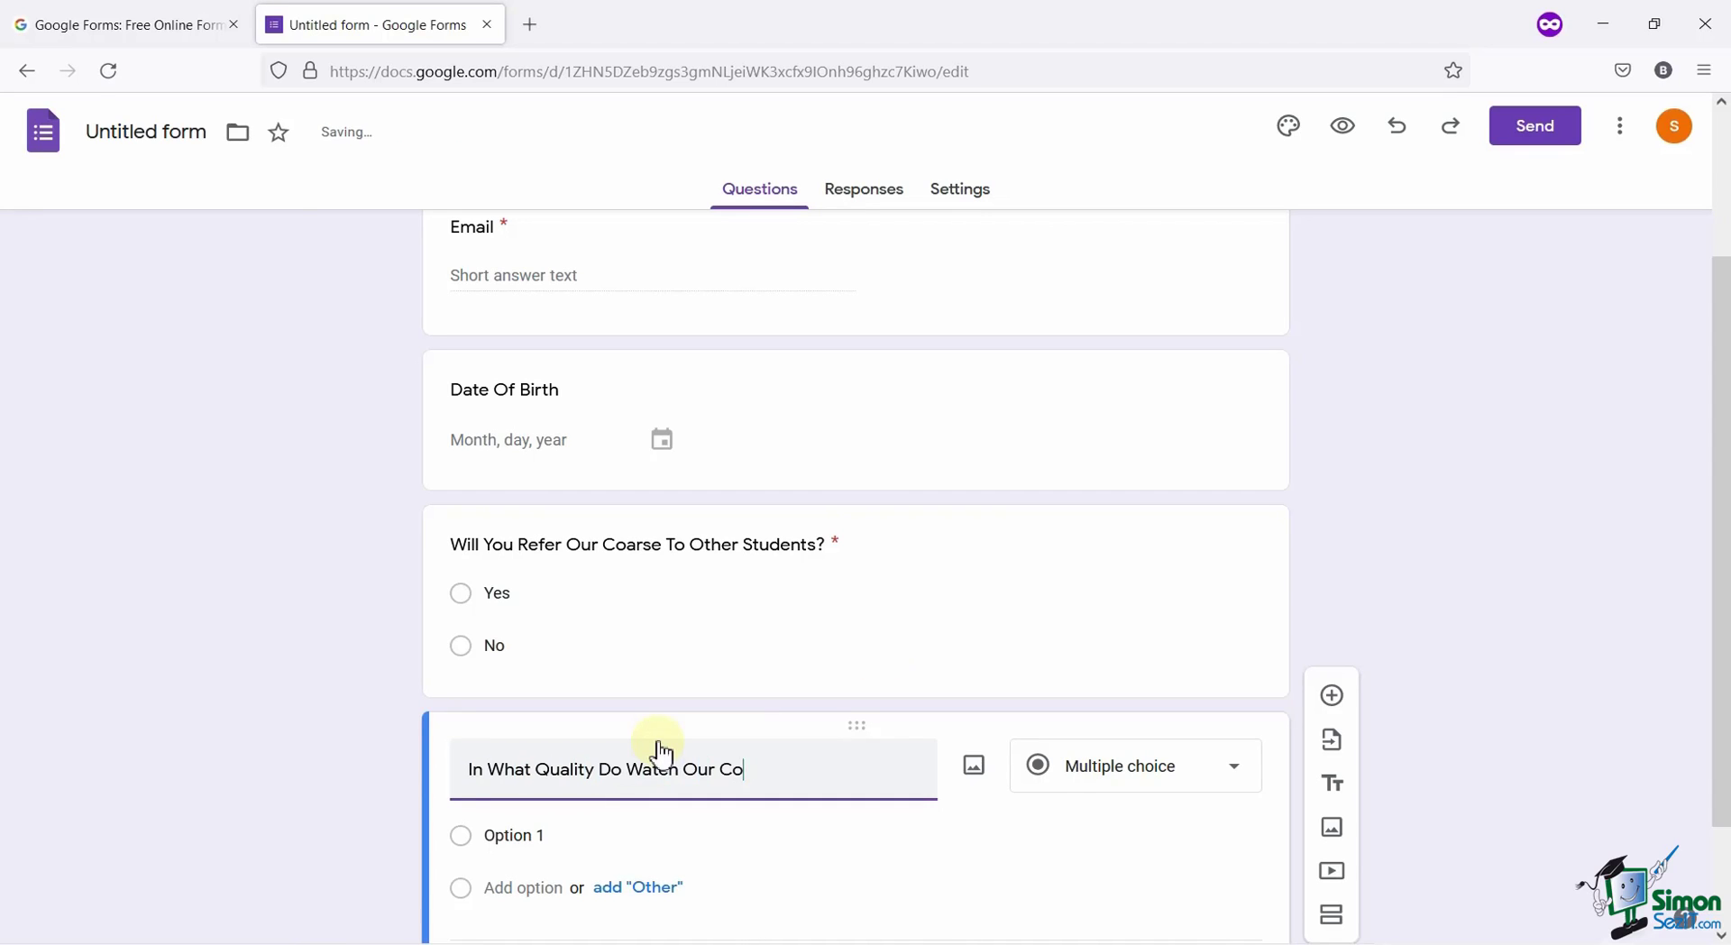
{"action": "left_click", "coordinate": [629, 653]}
{"action": "type", "text": "You"}
{"action": "left_click", "coordinate": [1081, 669]}
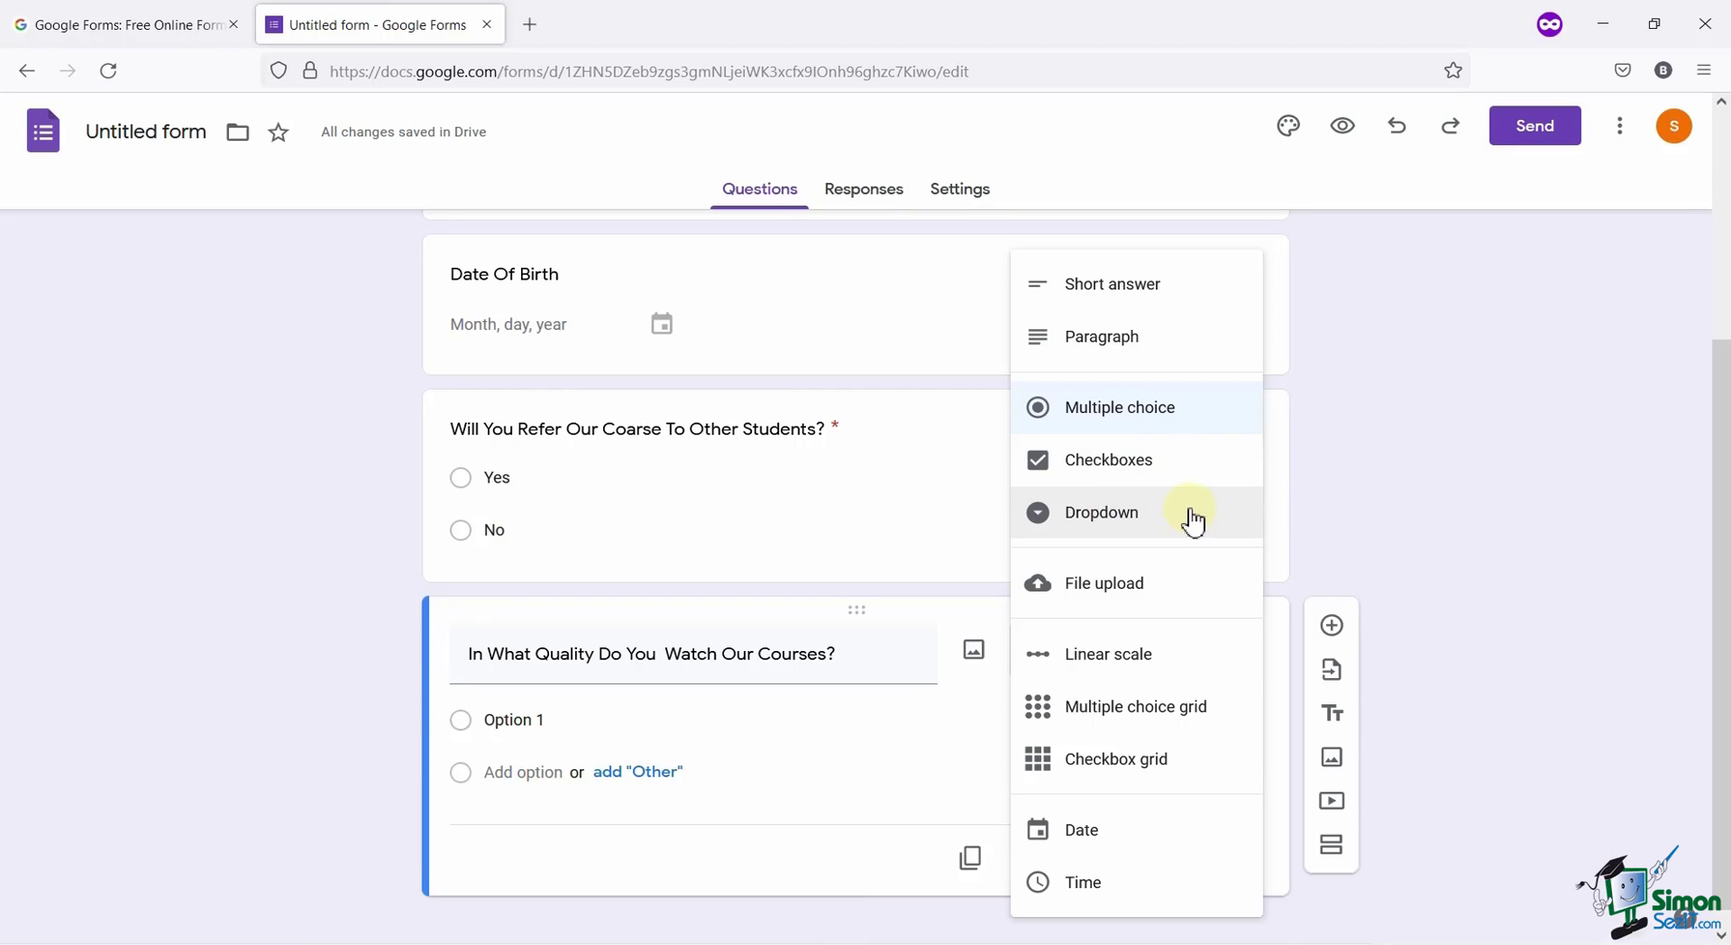
{"action": "left_click", "coordinate": [1172, 514]}
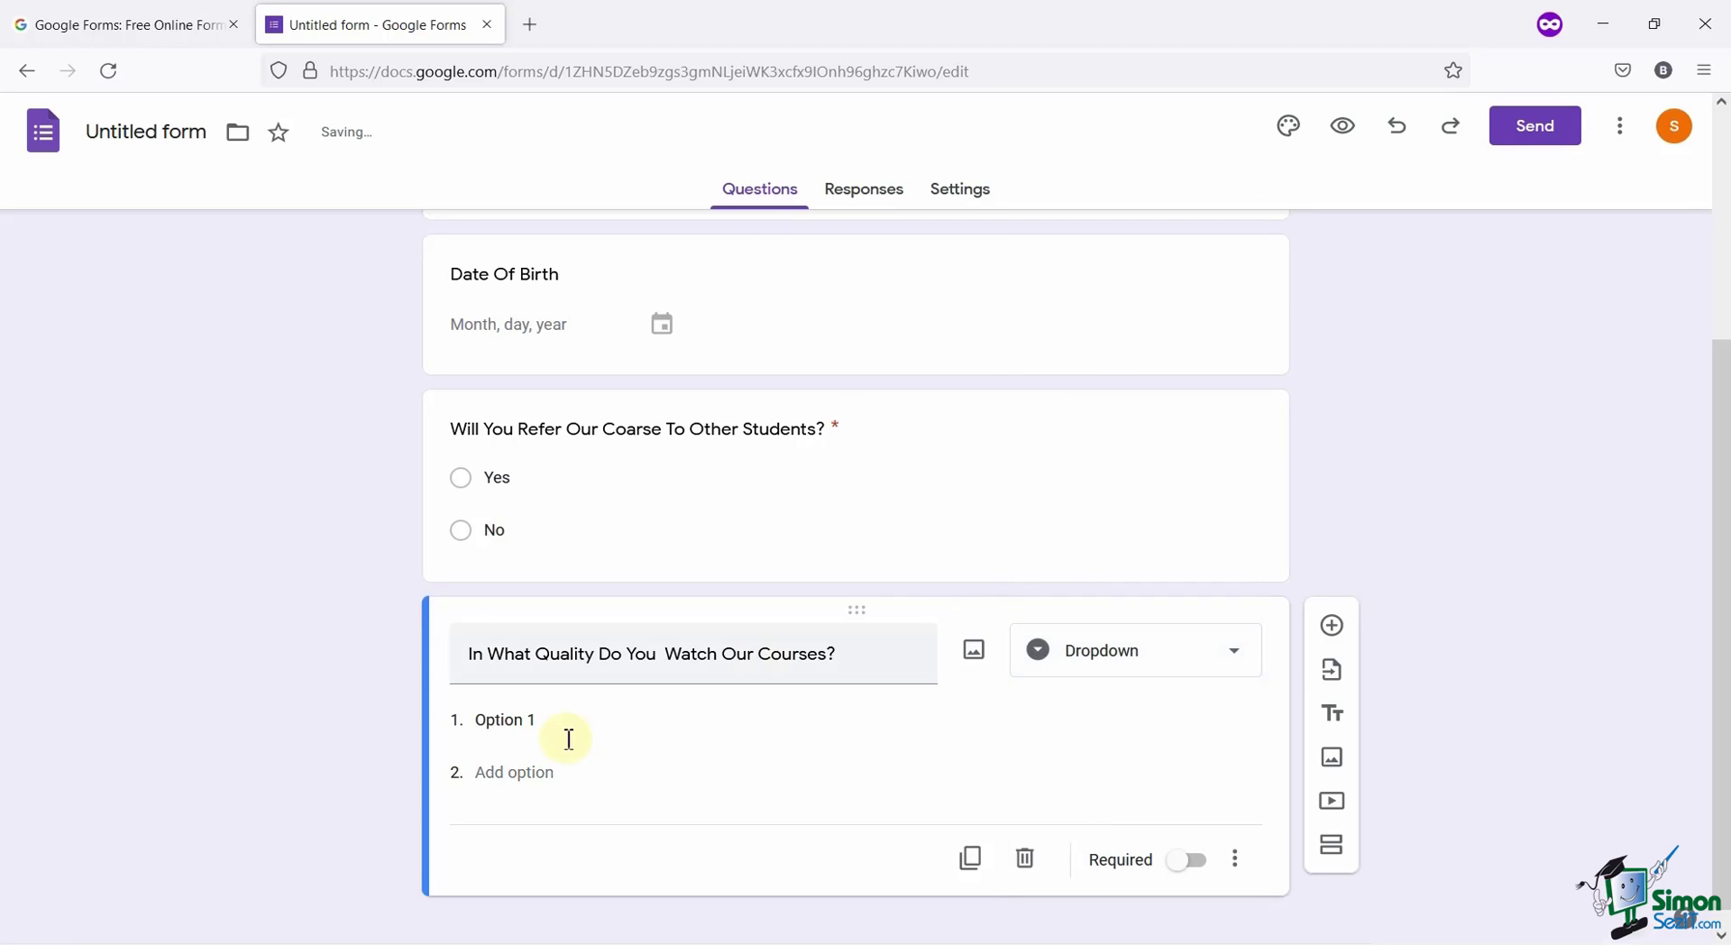
Fill the dropdown with 1080p, 720p, 480p and 360p, discarding a stray fifth choice.
{"action": "left_click", "coordinate": [631, 697]}
{"action": "type", "text": "1080p"}
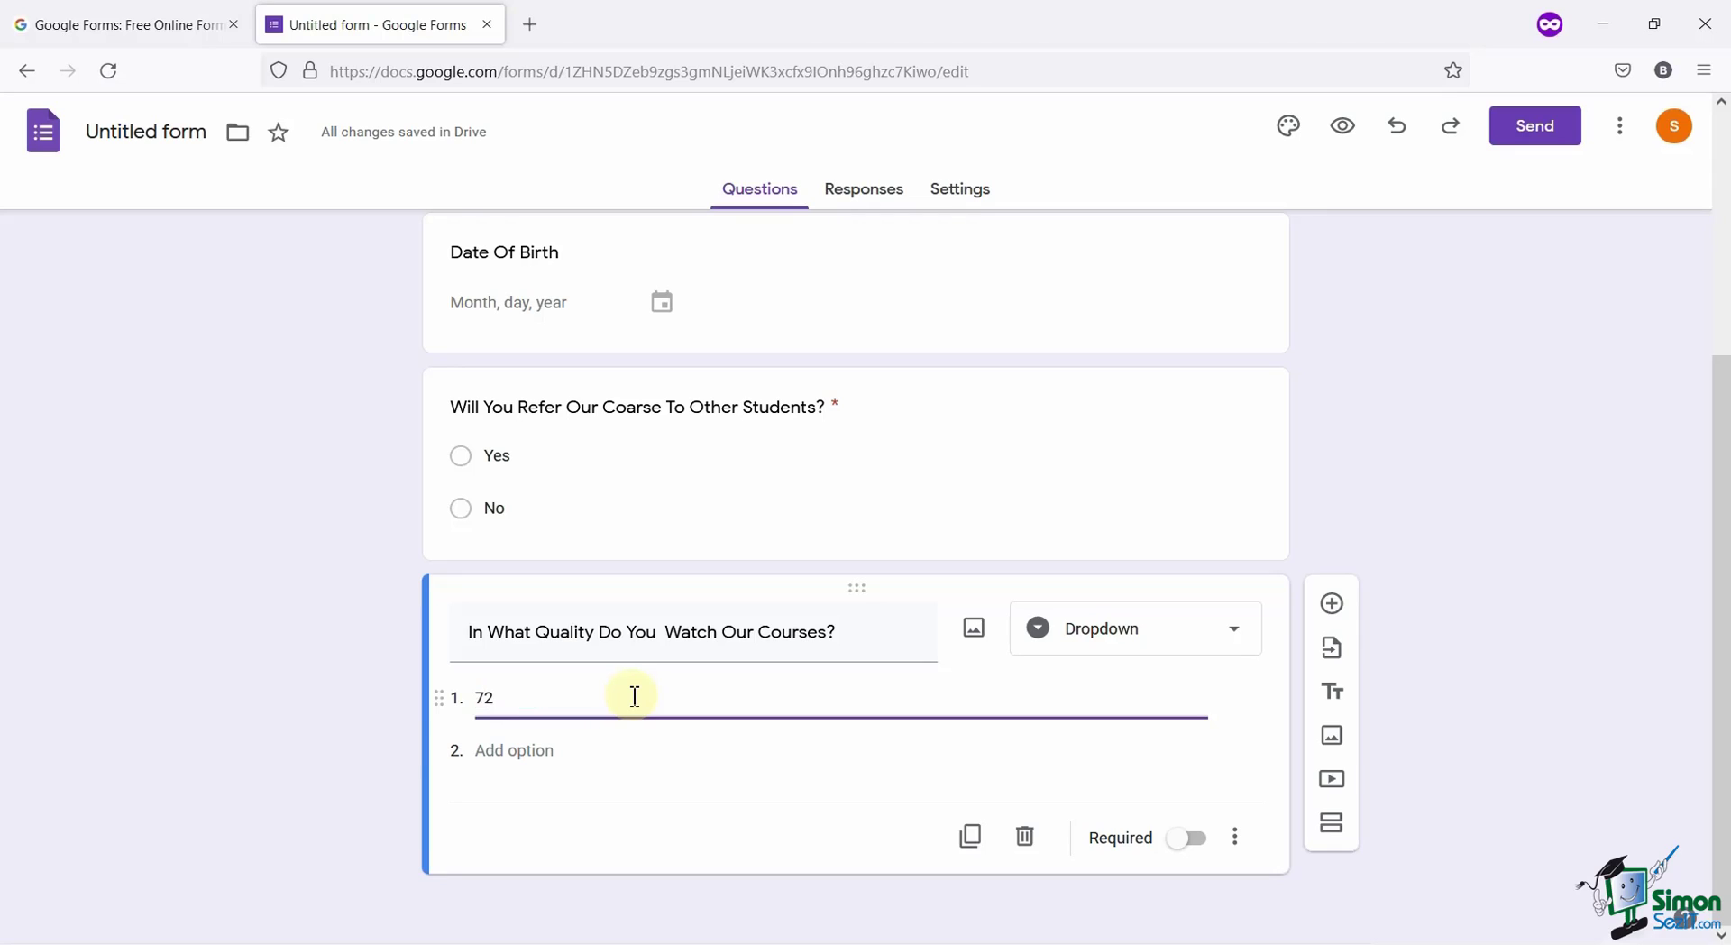
{"action": "left_click", "coordinate": [519, 751]}
{"action": "type", "text": "720p"}
{"action": "left_click", "coordinate": [514, 803]}
{"action": "type", "text": "480p"}
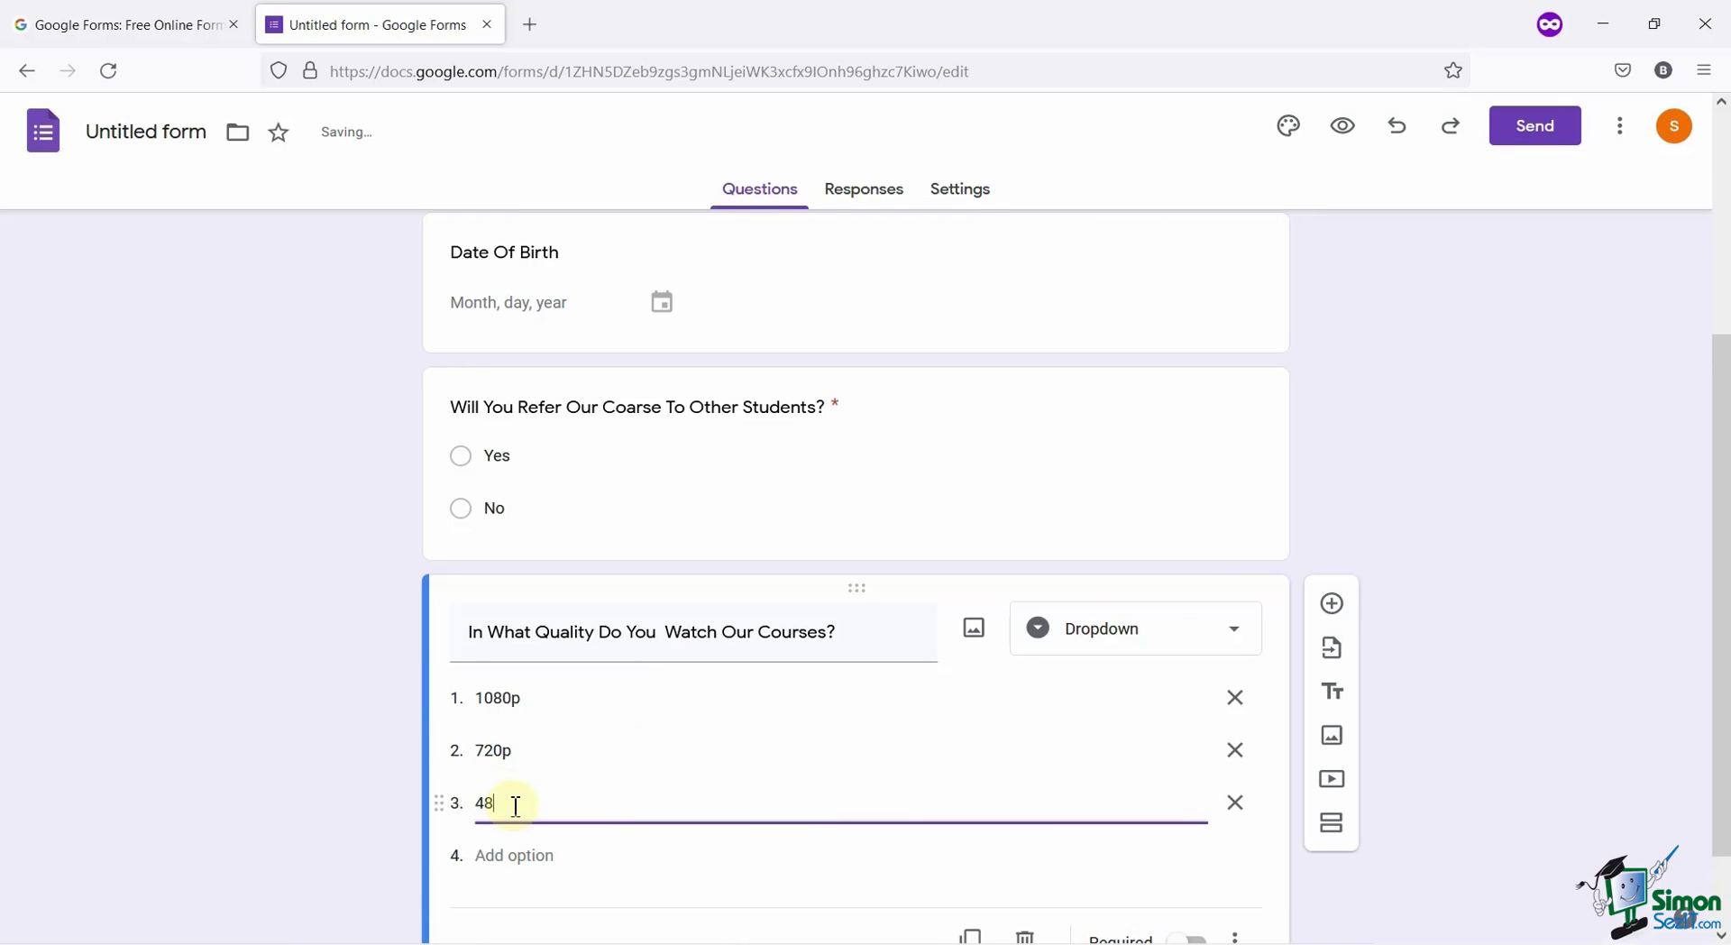
{"action": "left_click", "coordinate": [500, 855]}
{"action": "type", "text": "360p"}
{"action": "left_click", "coordinate": [539, 801]}
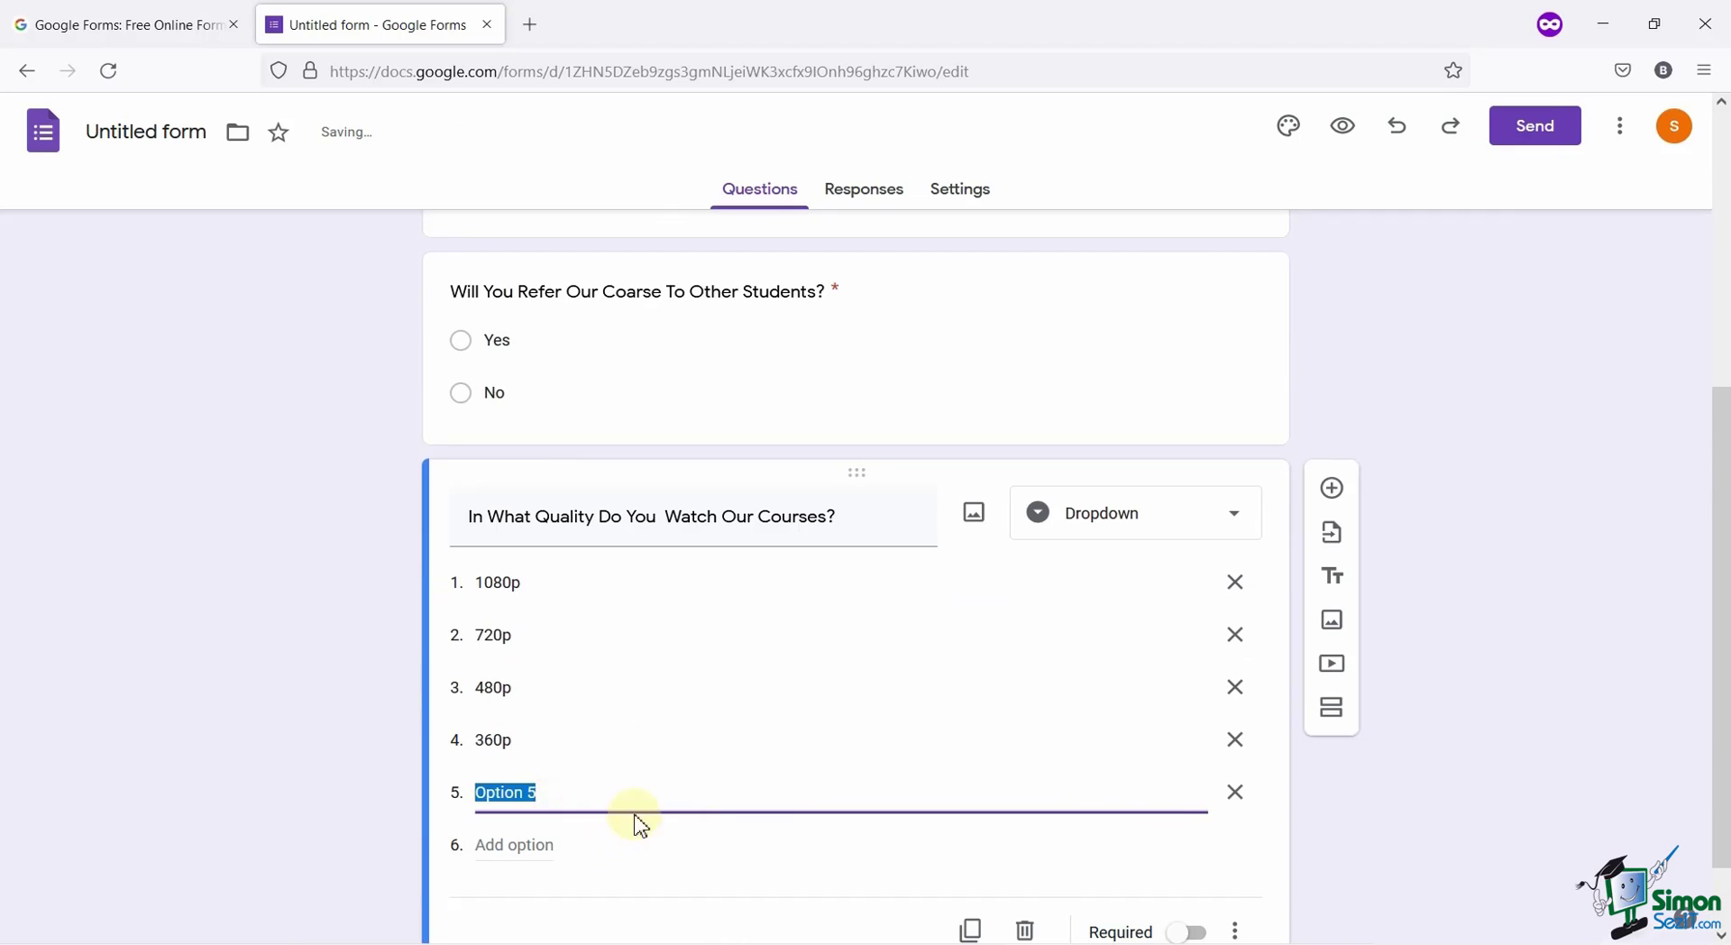
{"action": "type", "text": "OtH"}
{"action": "key", "text": "BackSpace"}
{"action": "key", "text": "BackSpace"}
{"action": "key", "text": "BackSpace"}
{"action": "key", "text": "BackSpace"}
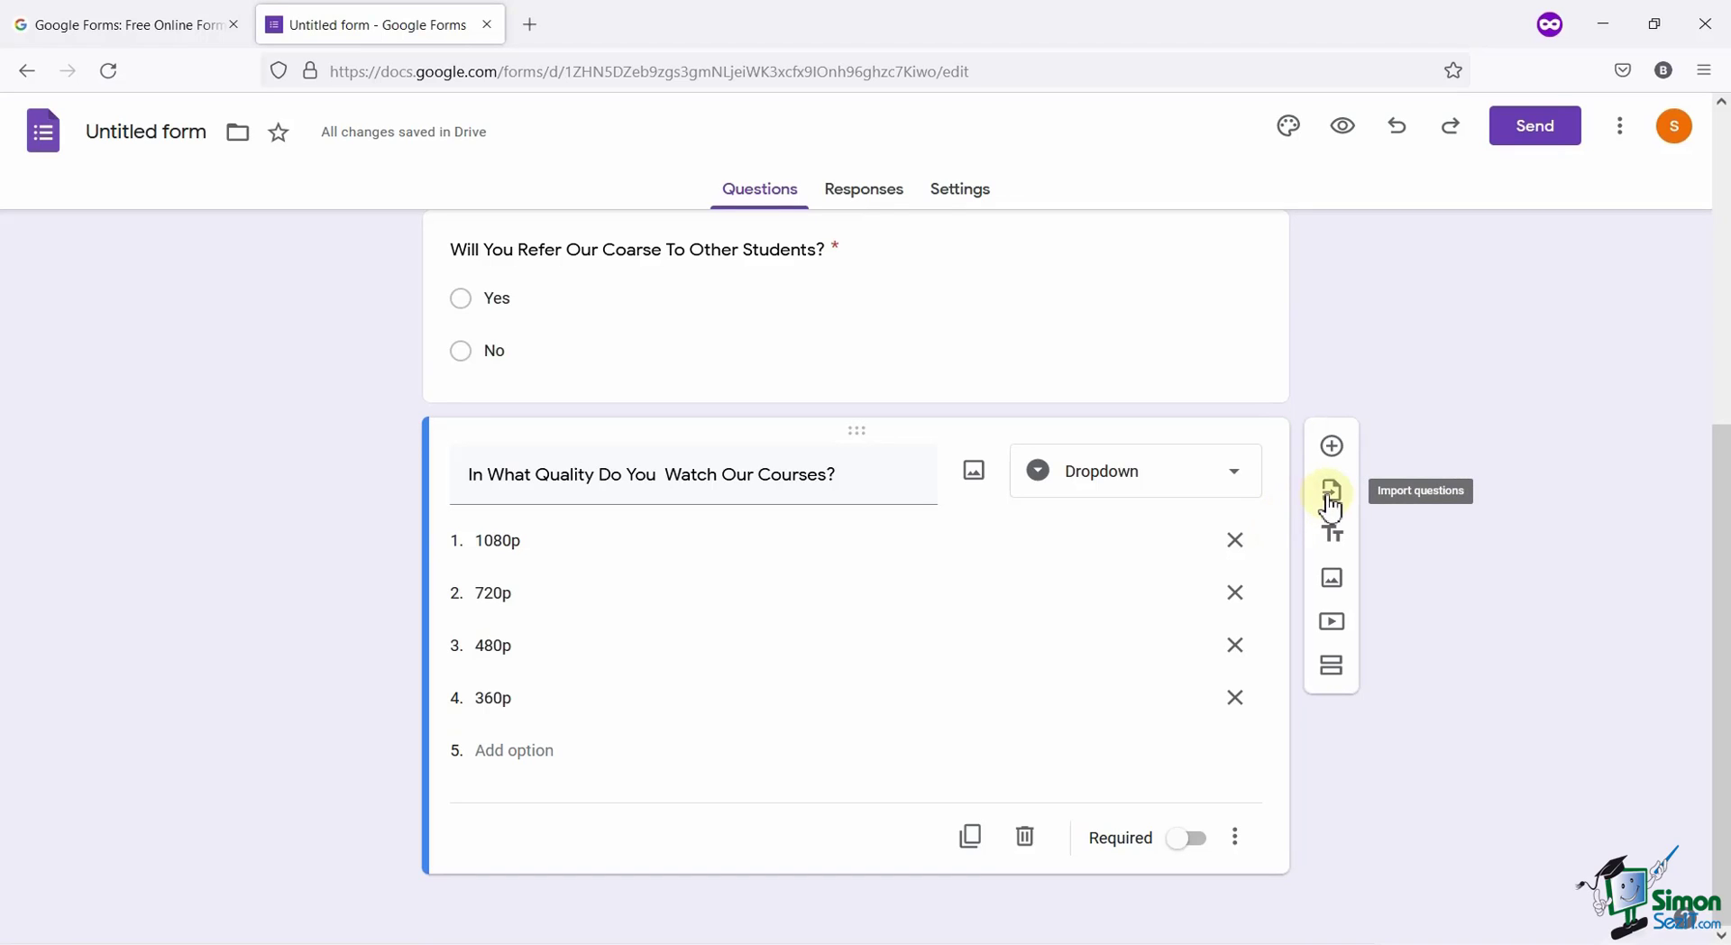
Add a new section and rename 'Untitled Section' to 'More Questions'.
{"action": "left_click", "coordinate": [1333, 671]}
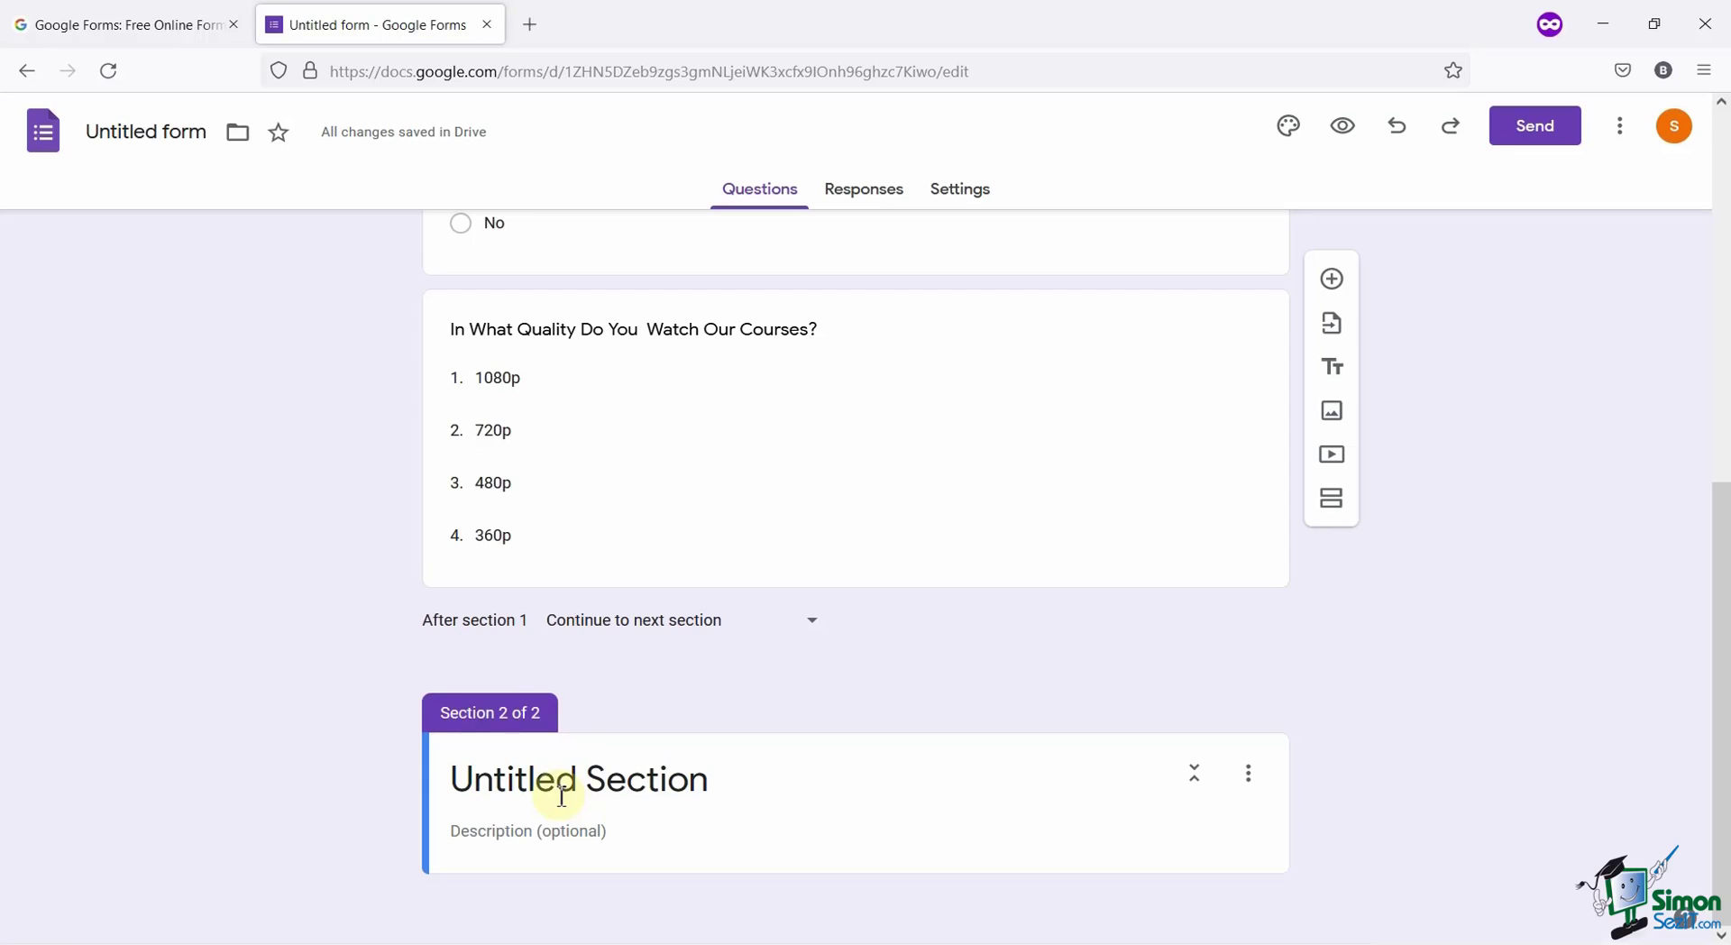
{"action": "left_click", "coordinate": [606, 777]}
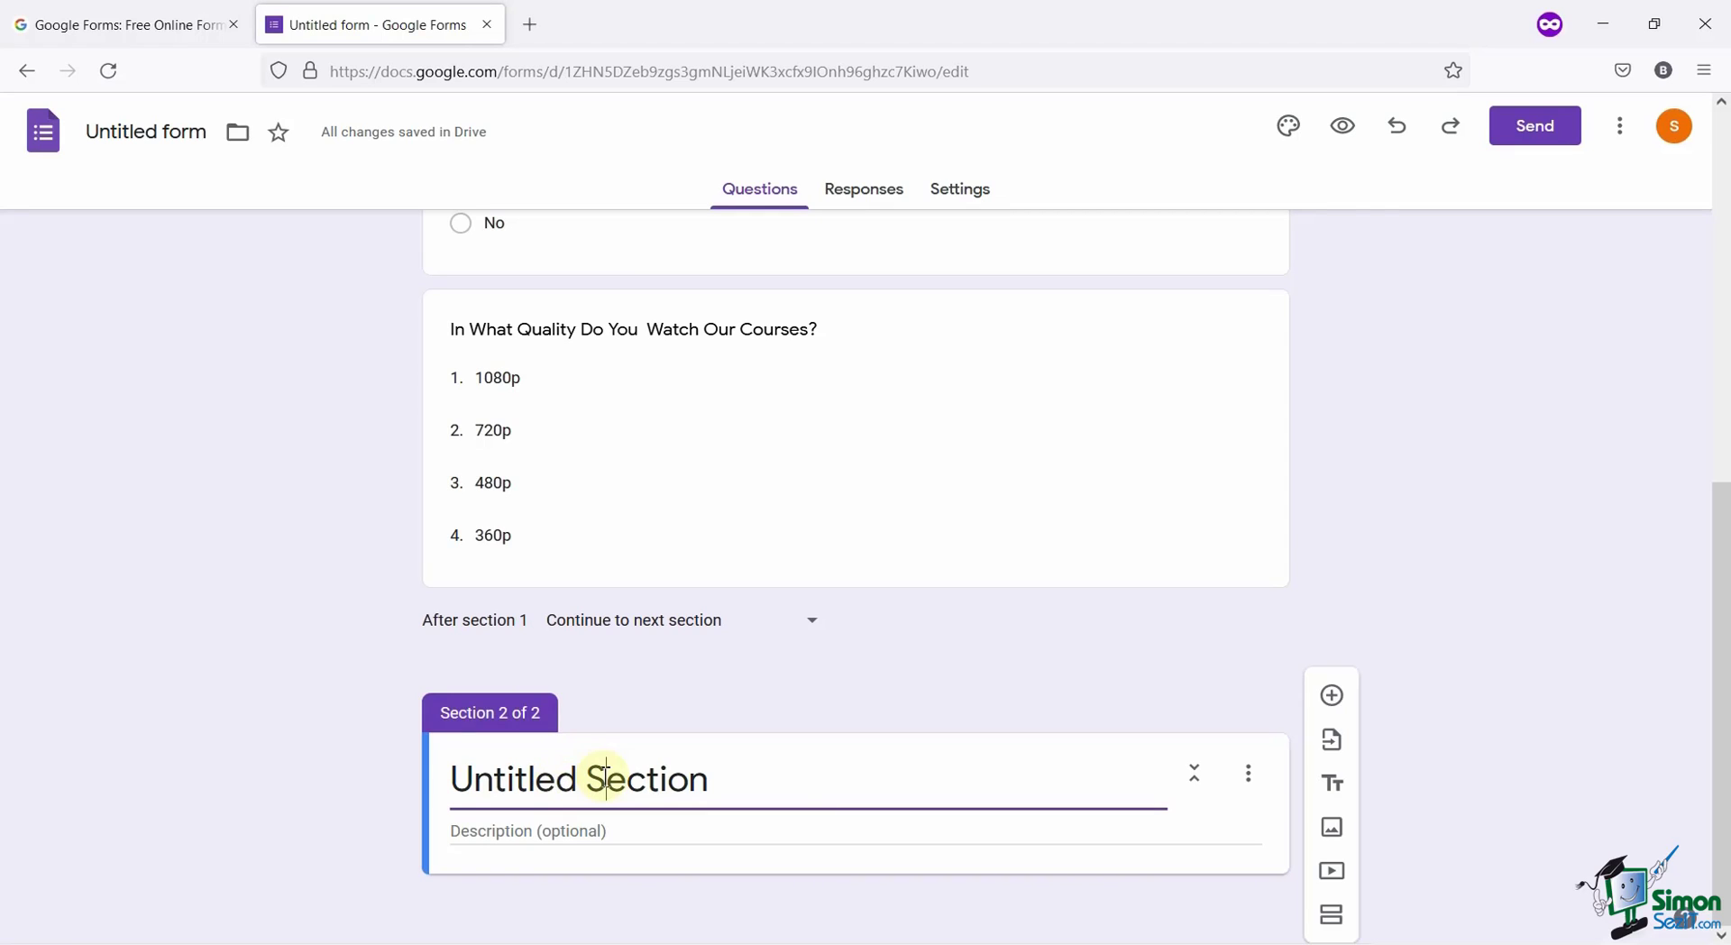
{"action": "triple_click", "coordinate": [607, 777]}
{"action": "type", "text": "More"}
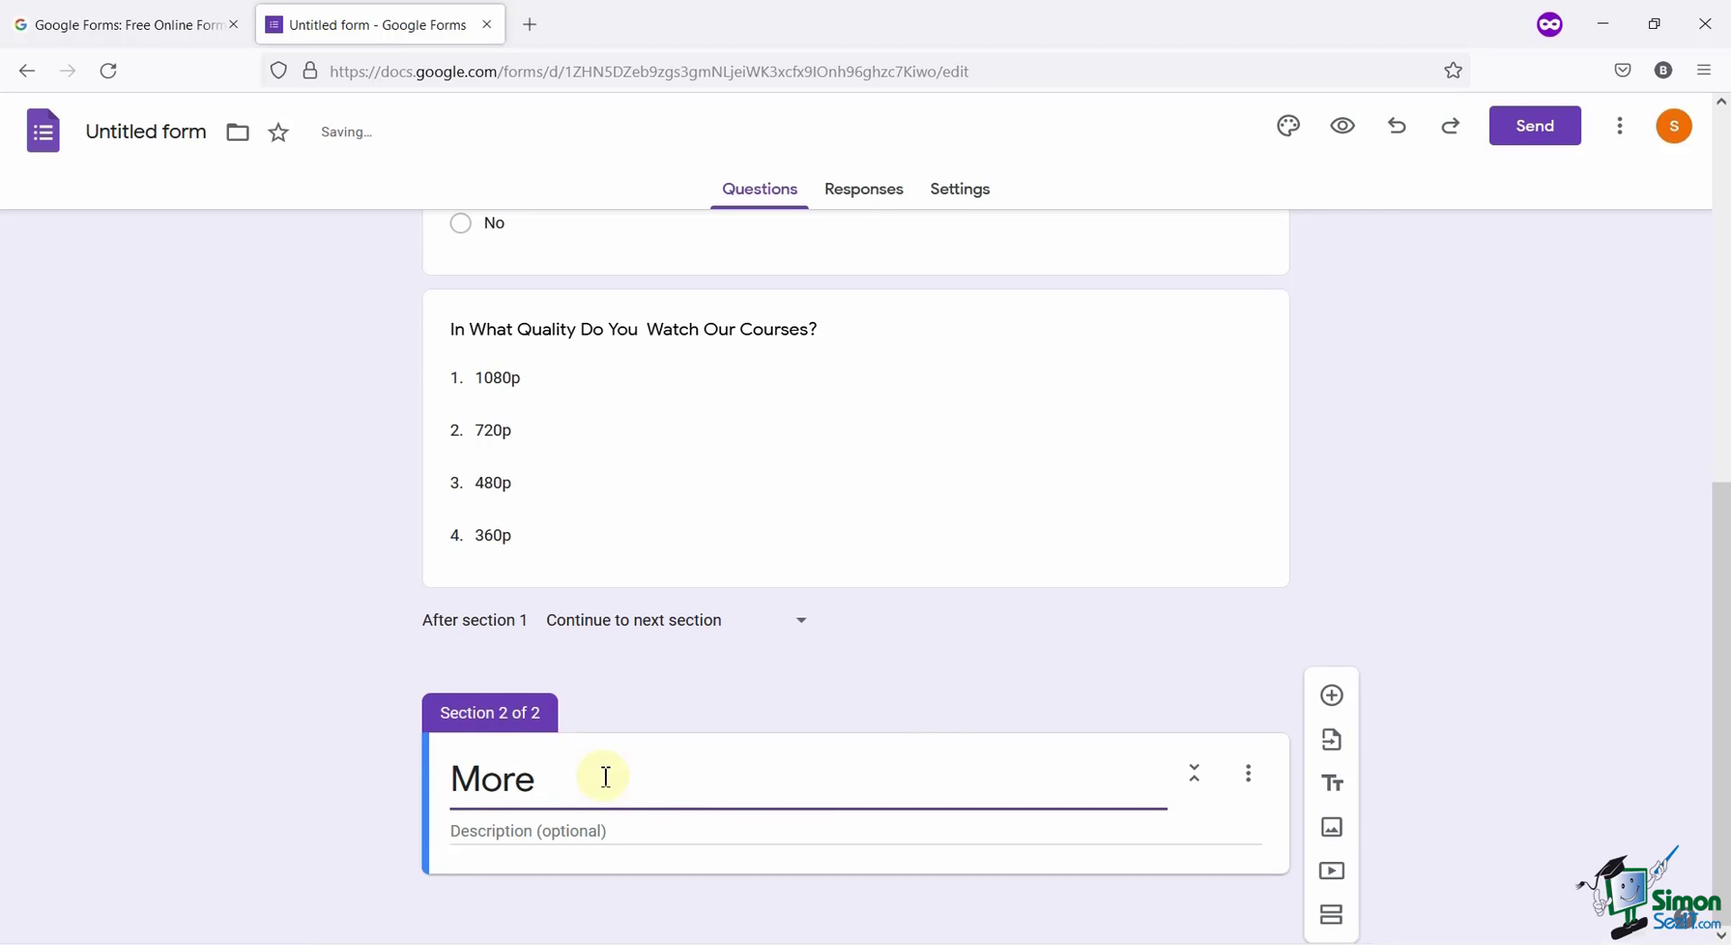
{"action": "type", "text": " Questions"}
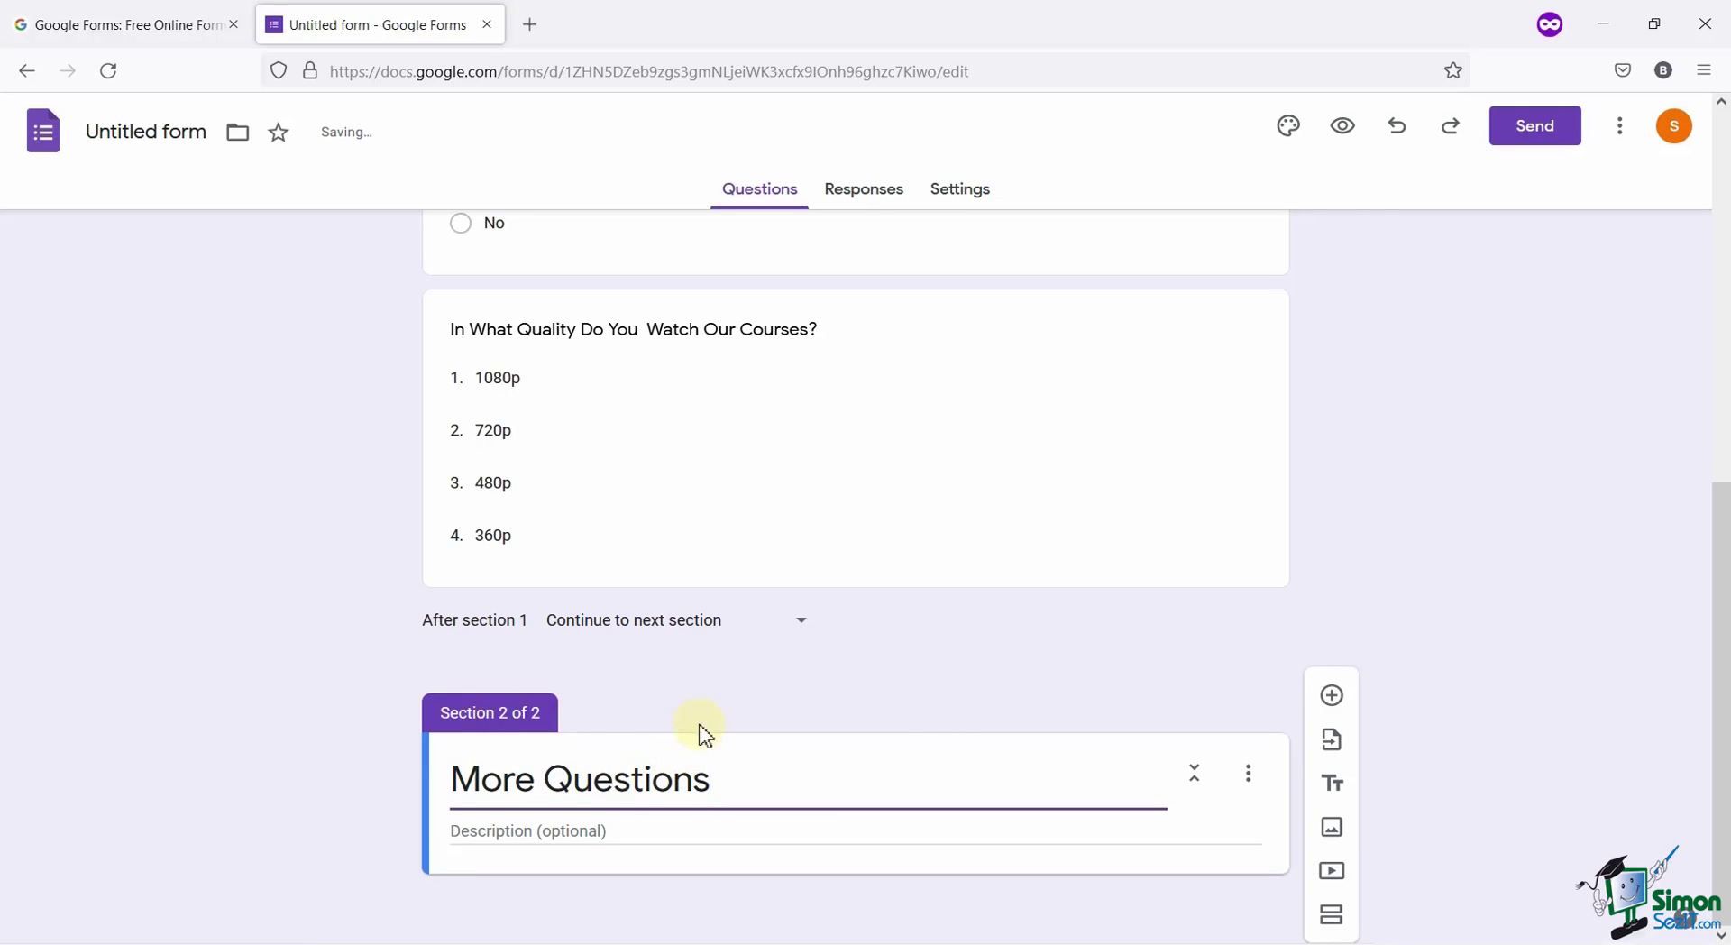
{"action": "left_click", "coordinate": [561, 838]}
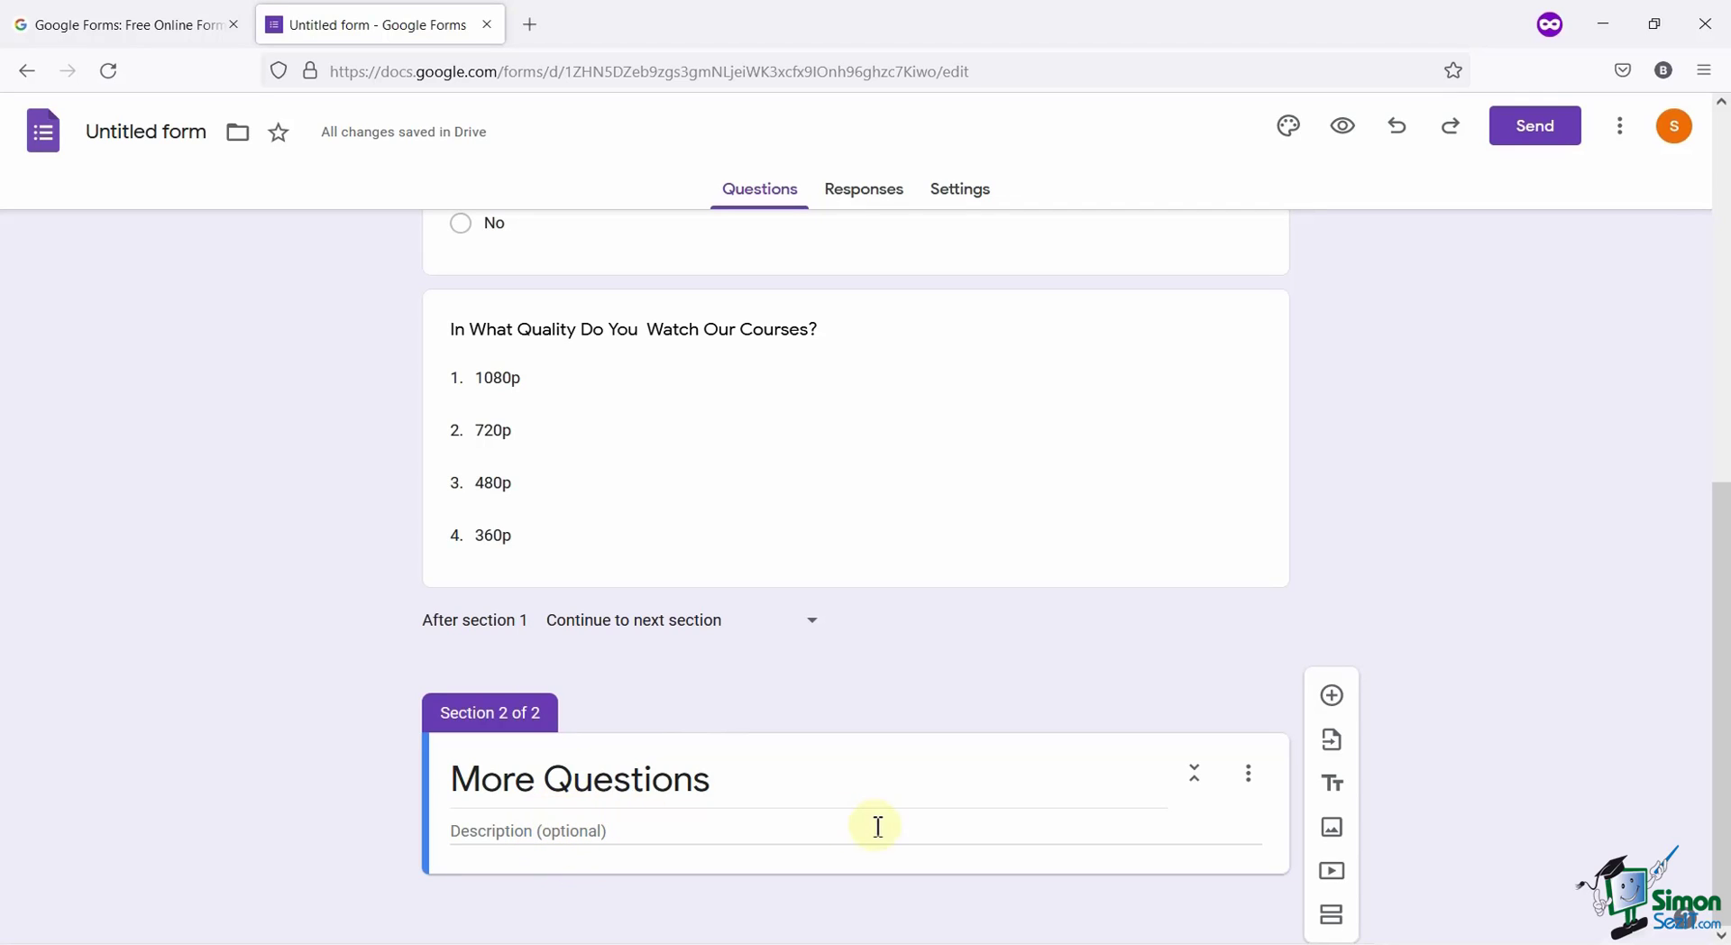
Add a Checkboxes question 'Does This Course help you achieve your goal?' to the section.
{"action": "left_click", "coordinate": [1334, 696]}
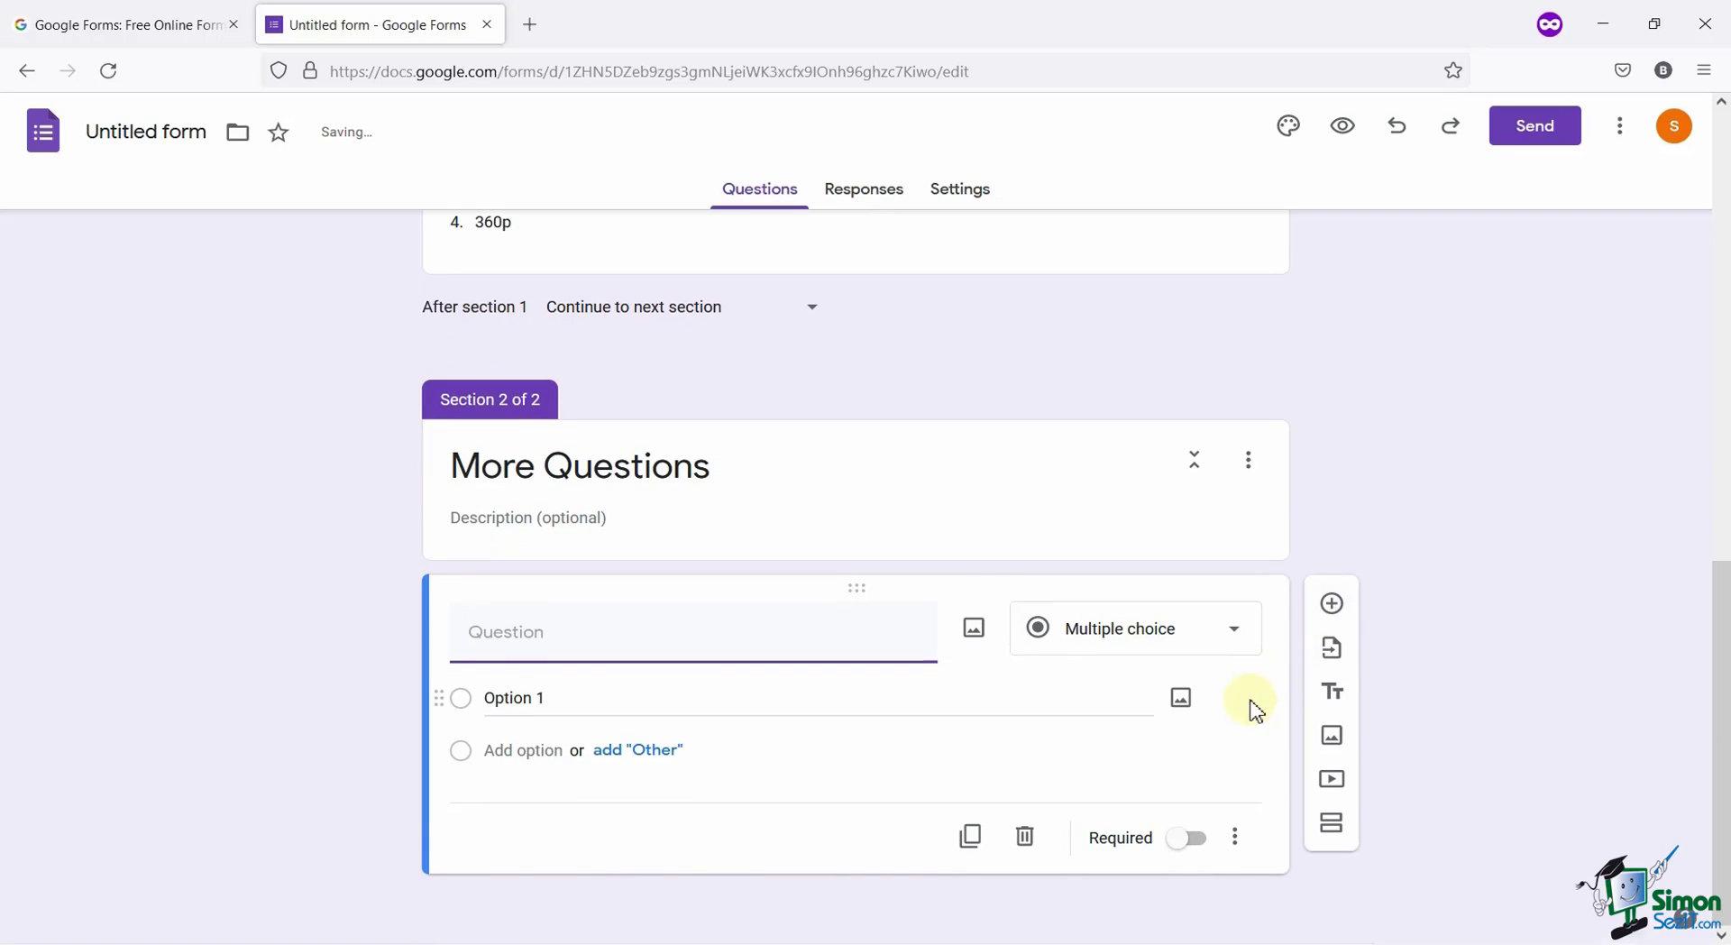
{"action": "type", "text": "Does Tihis Course help you acheive"}
{"action": "type", "text": " your goal?"}
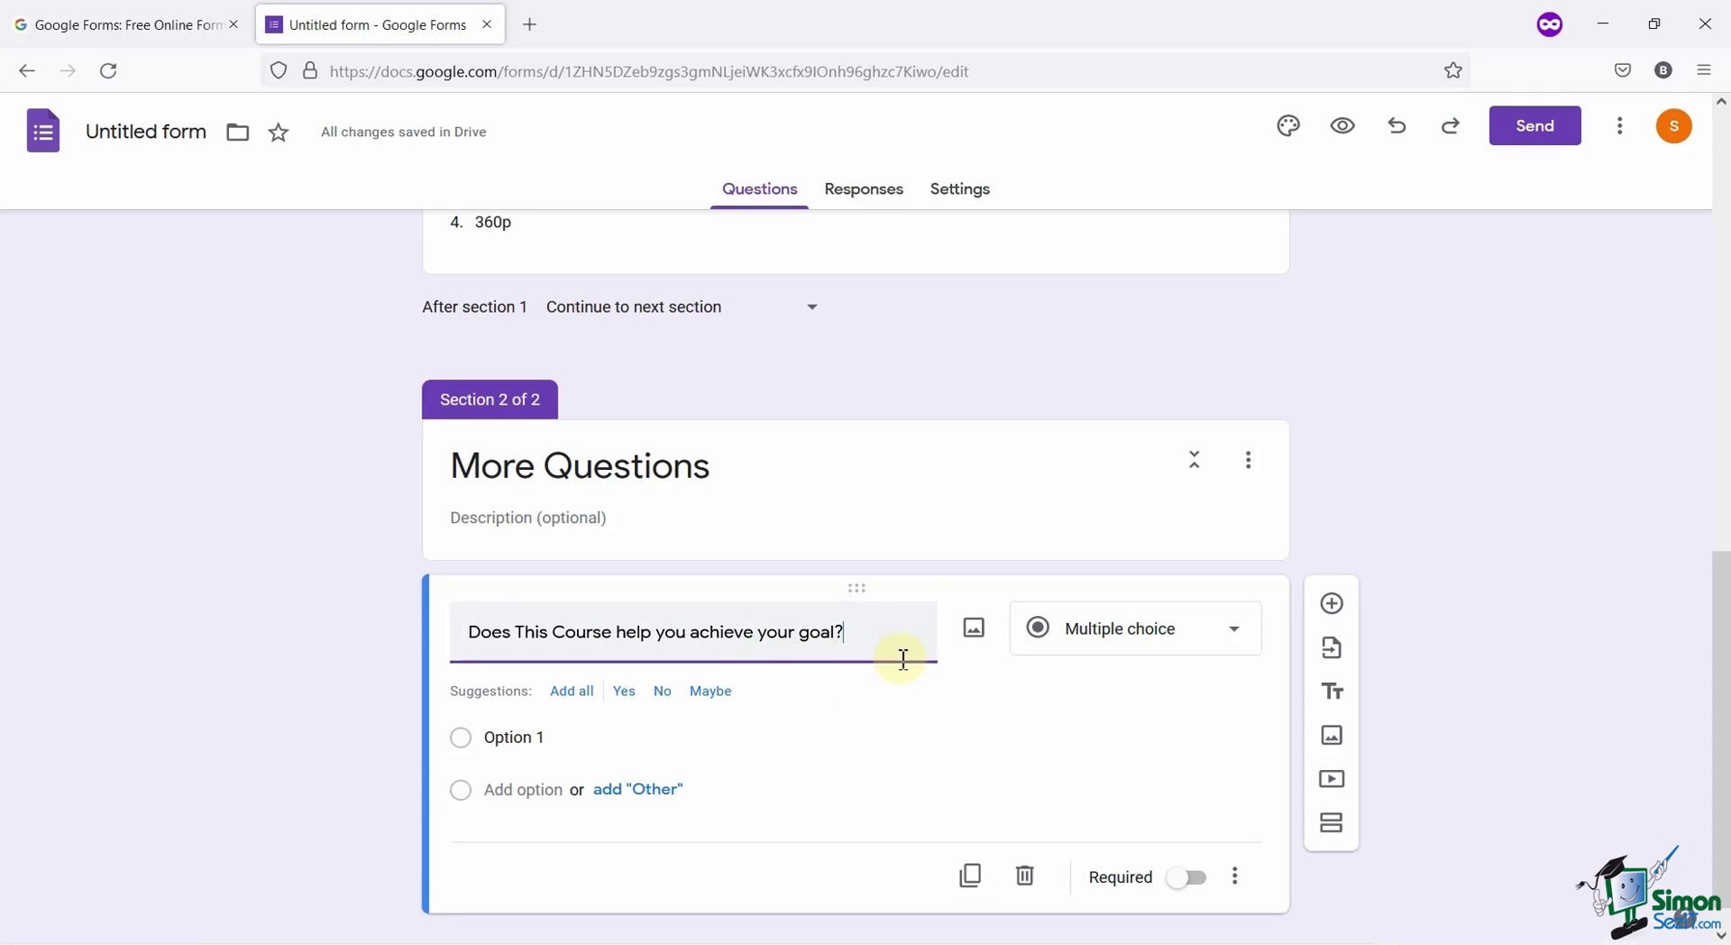
{"action": "left_click", "coordinate": [1163, 629]}
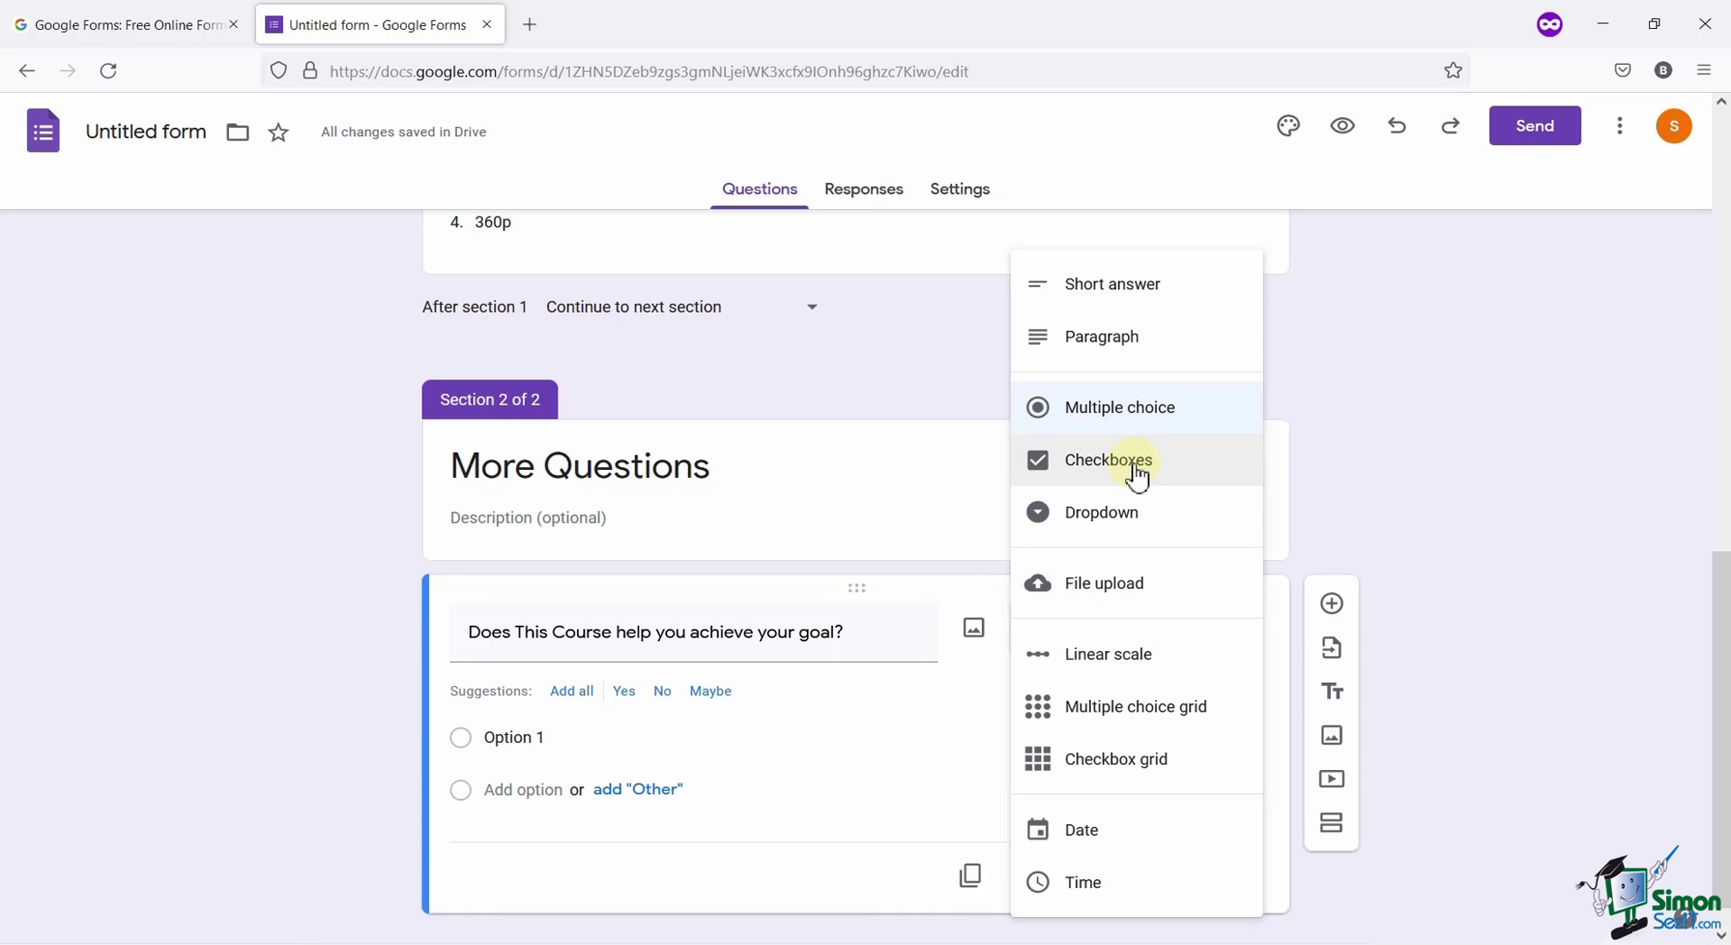
{"action": "left_click", "coordinate": [1132, 467]}
Enter the checkbox choices Sometimes, Always and Rarely.
{"action": "left_click", "coordinate": [611, 702]}
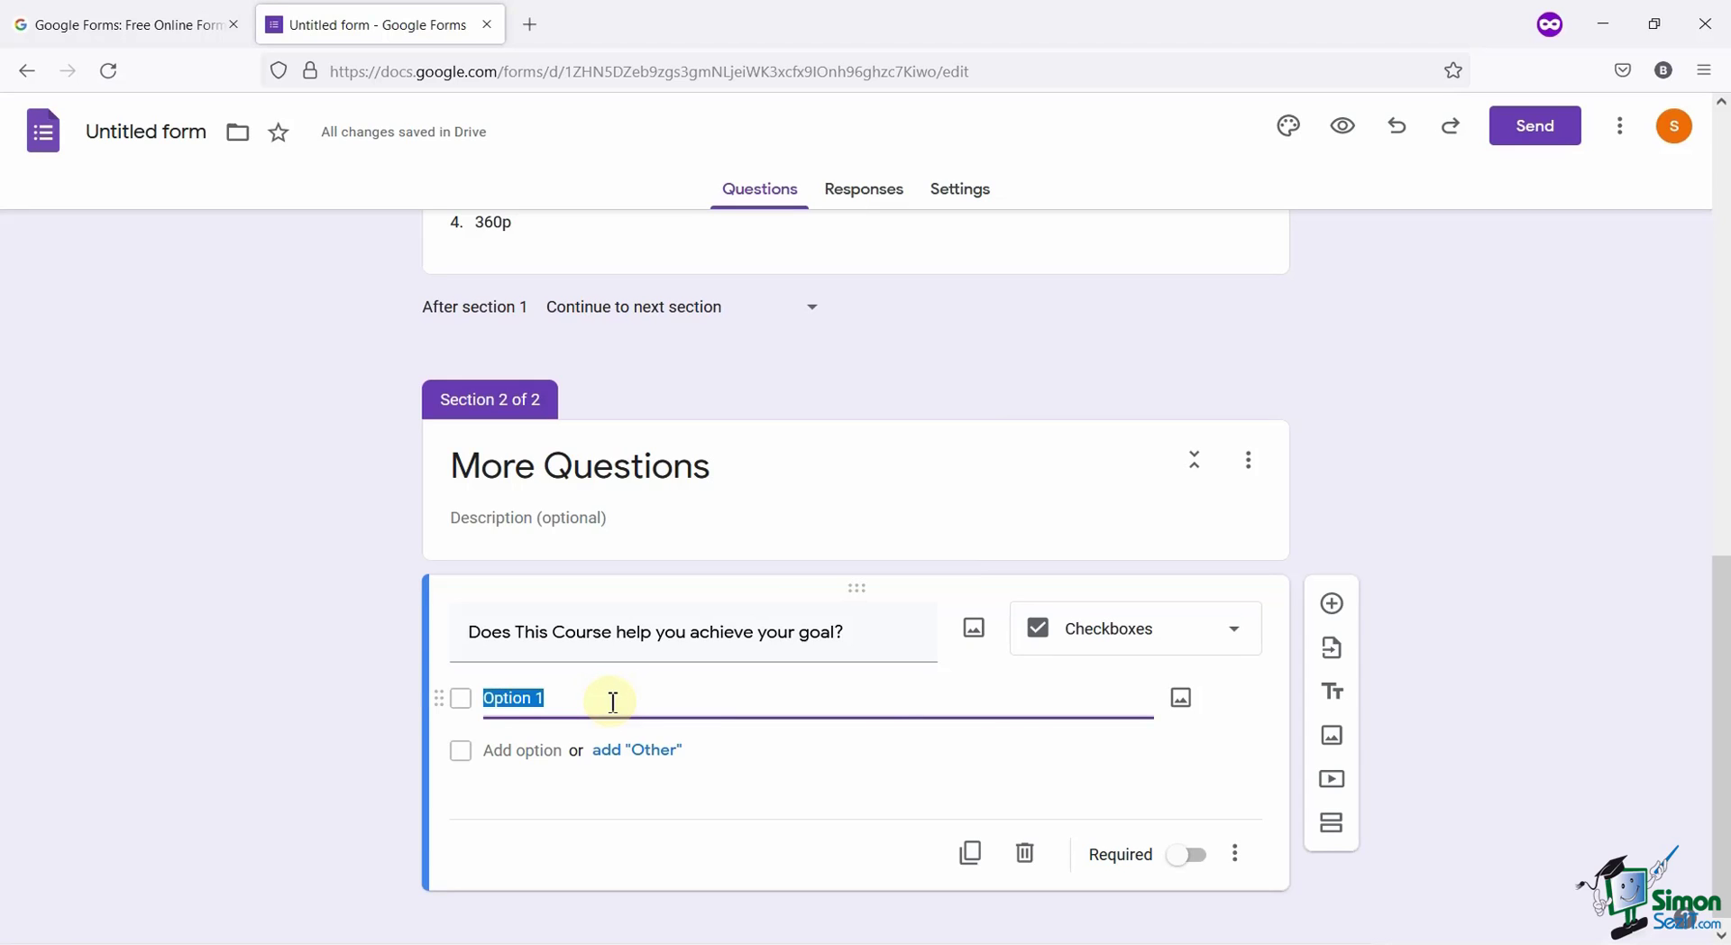
{"action": "type", "text": "Sometimes"}
{"action": "left_click", "coordinate": [521, 750]}
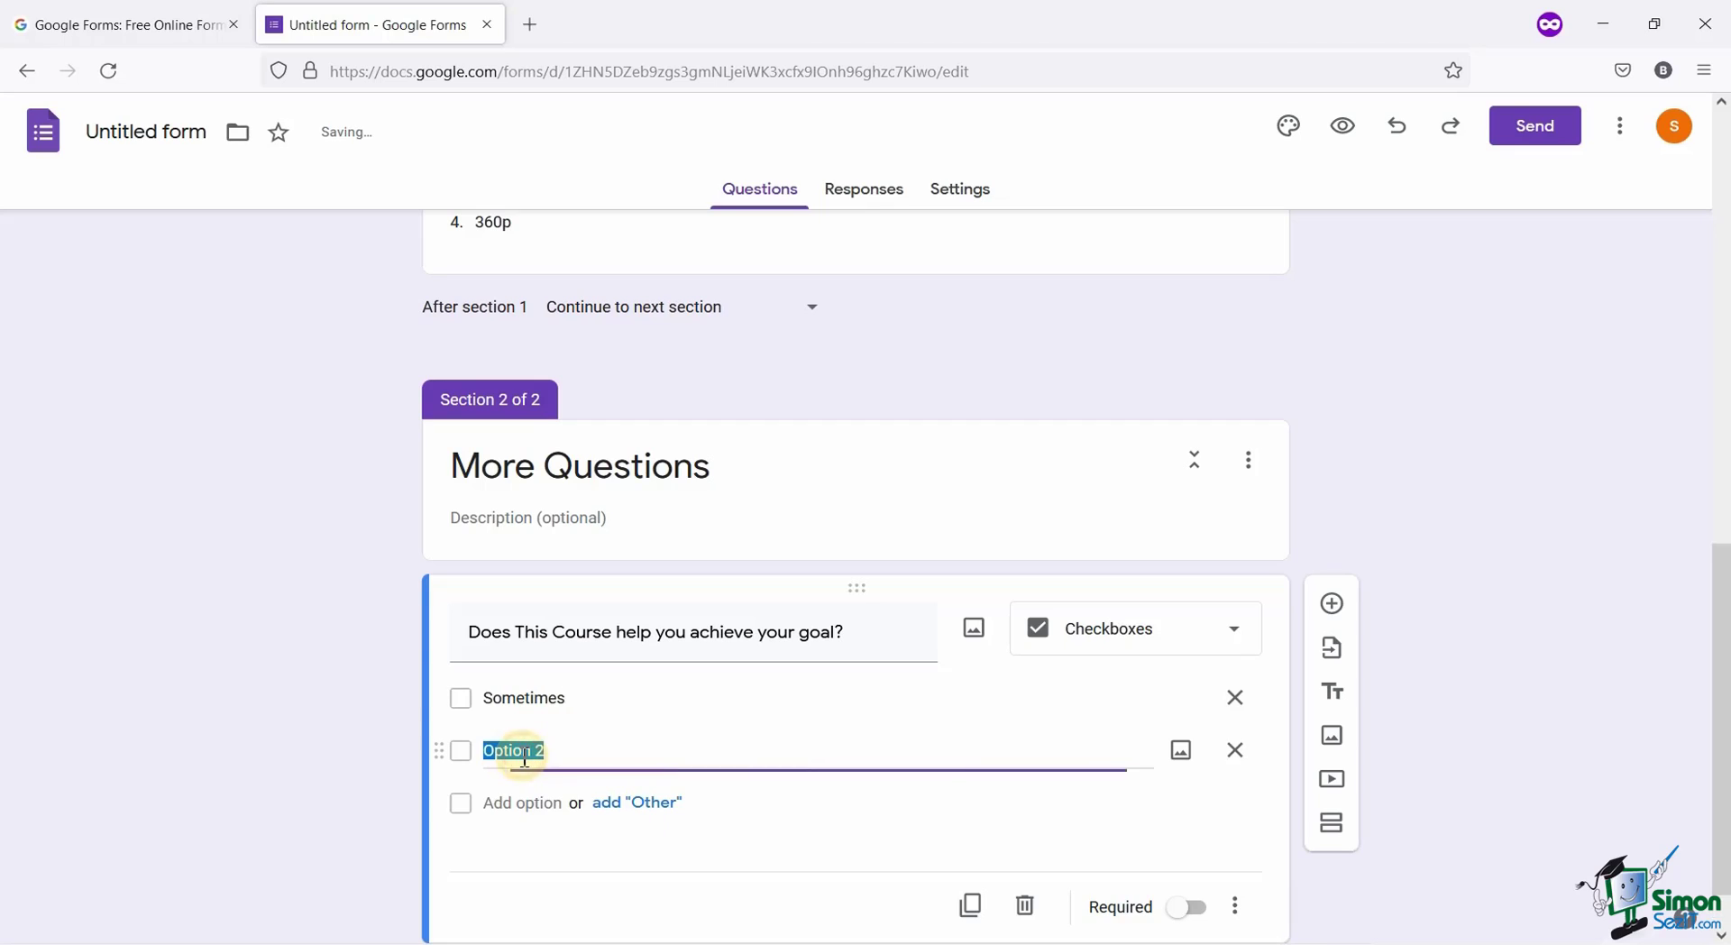
{"action": "type", "text": "Alway"}
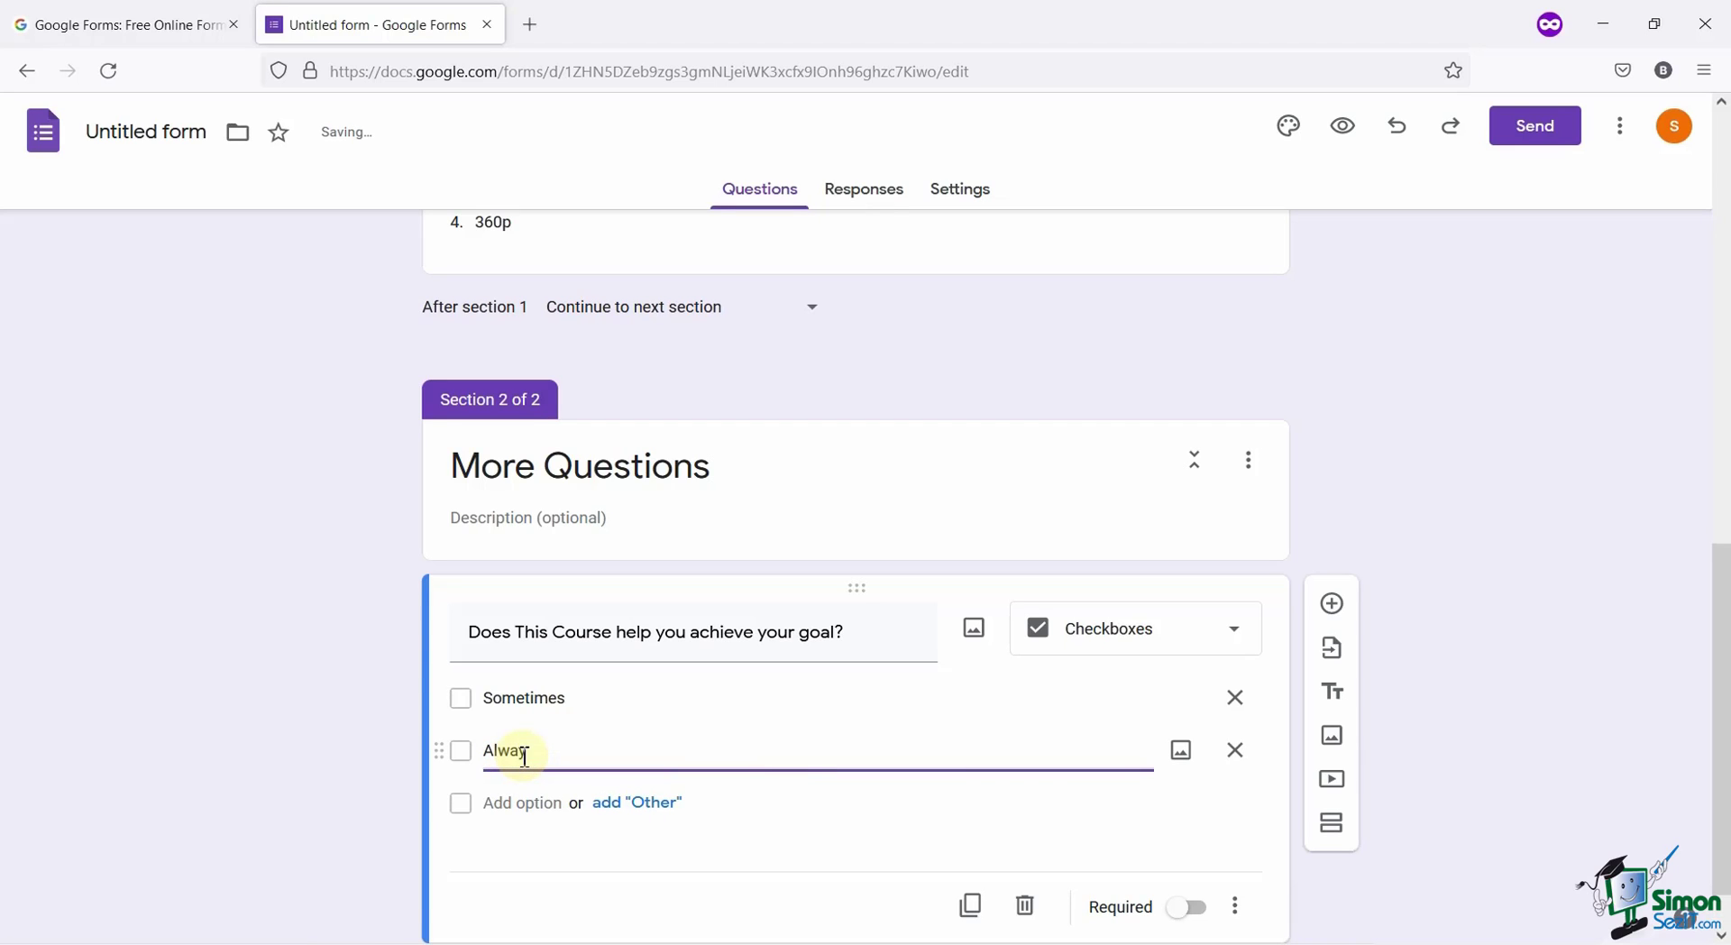
{"action": "type", "text": "s"}
{"action": "left_click", "coordinate": [529, 804]}
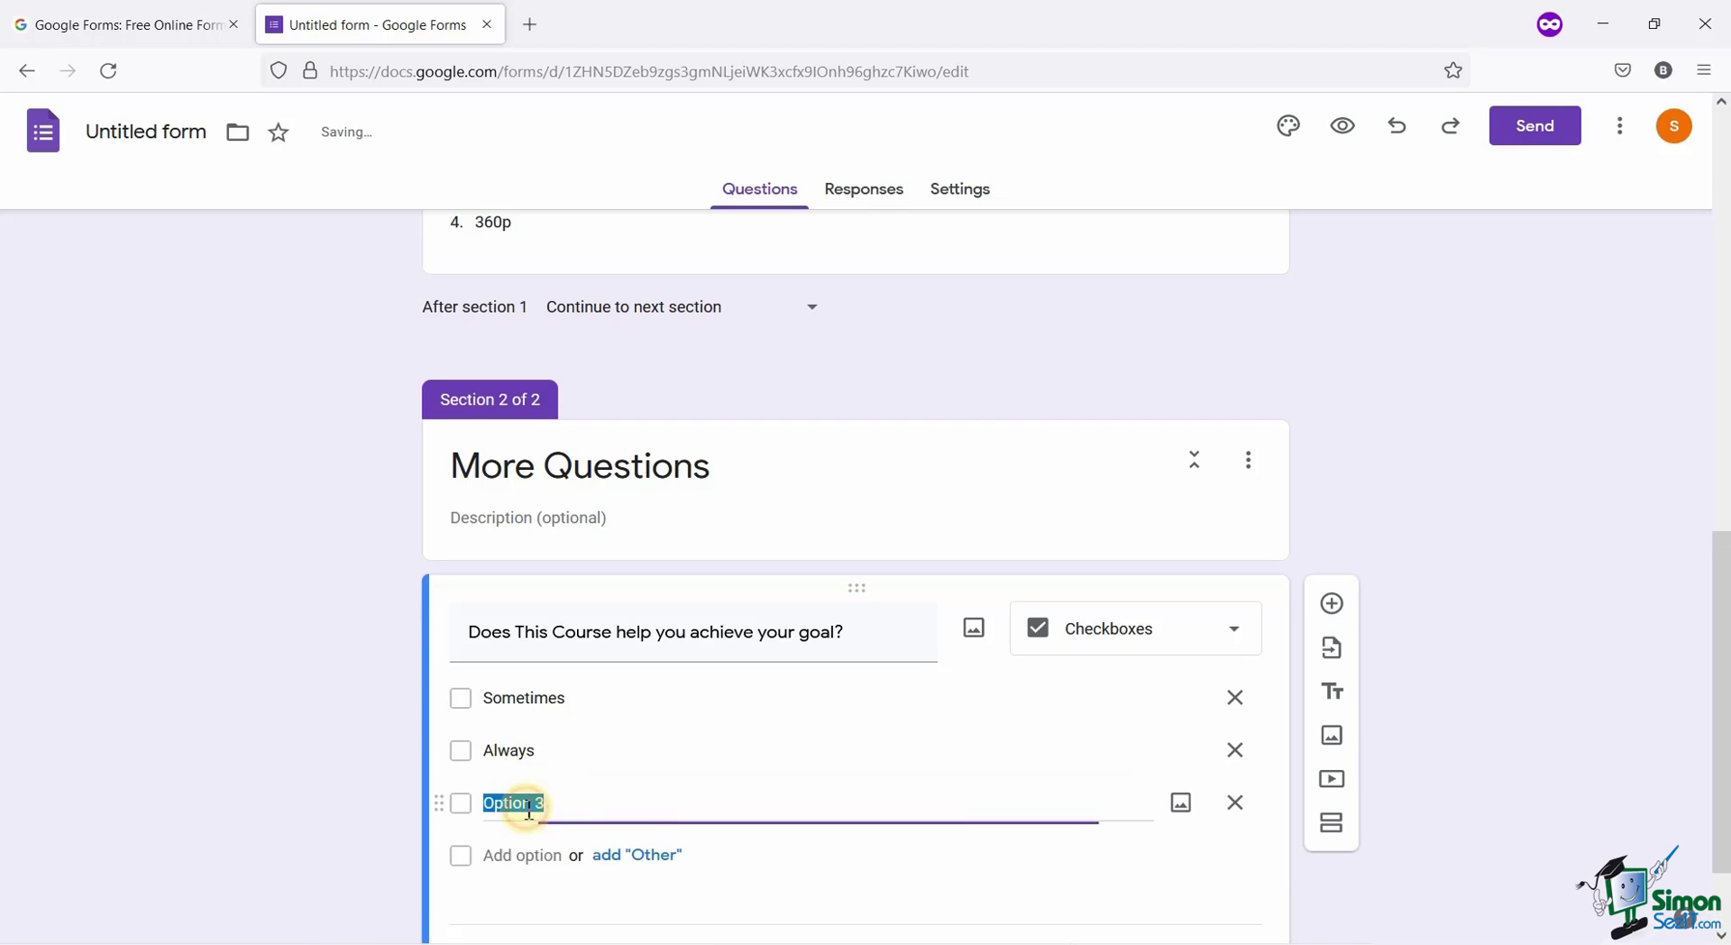
{"action": "type", "text": "Rarely"}
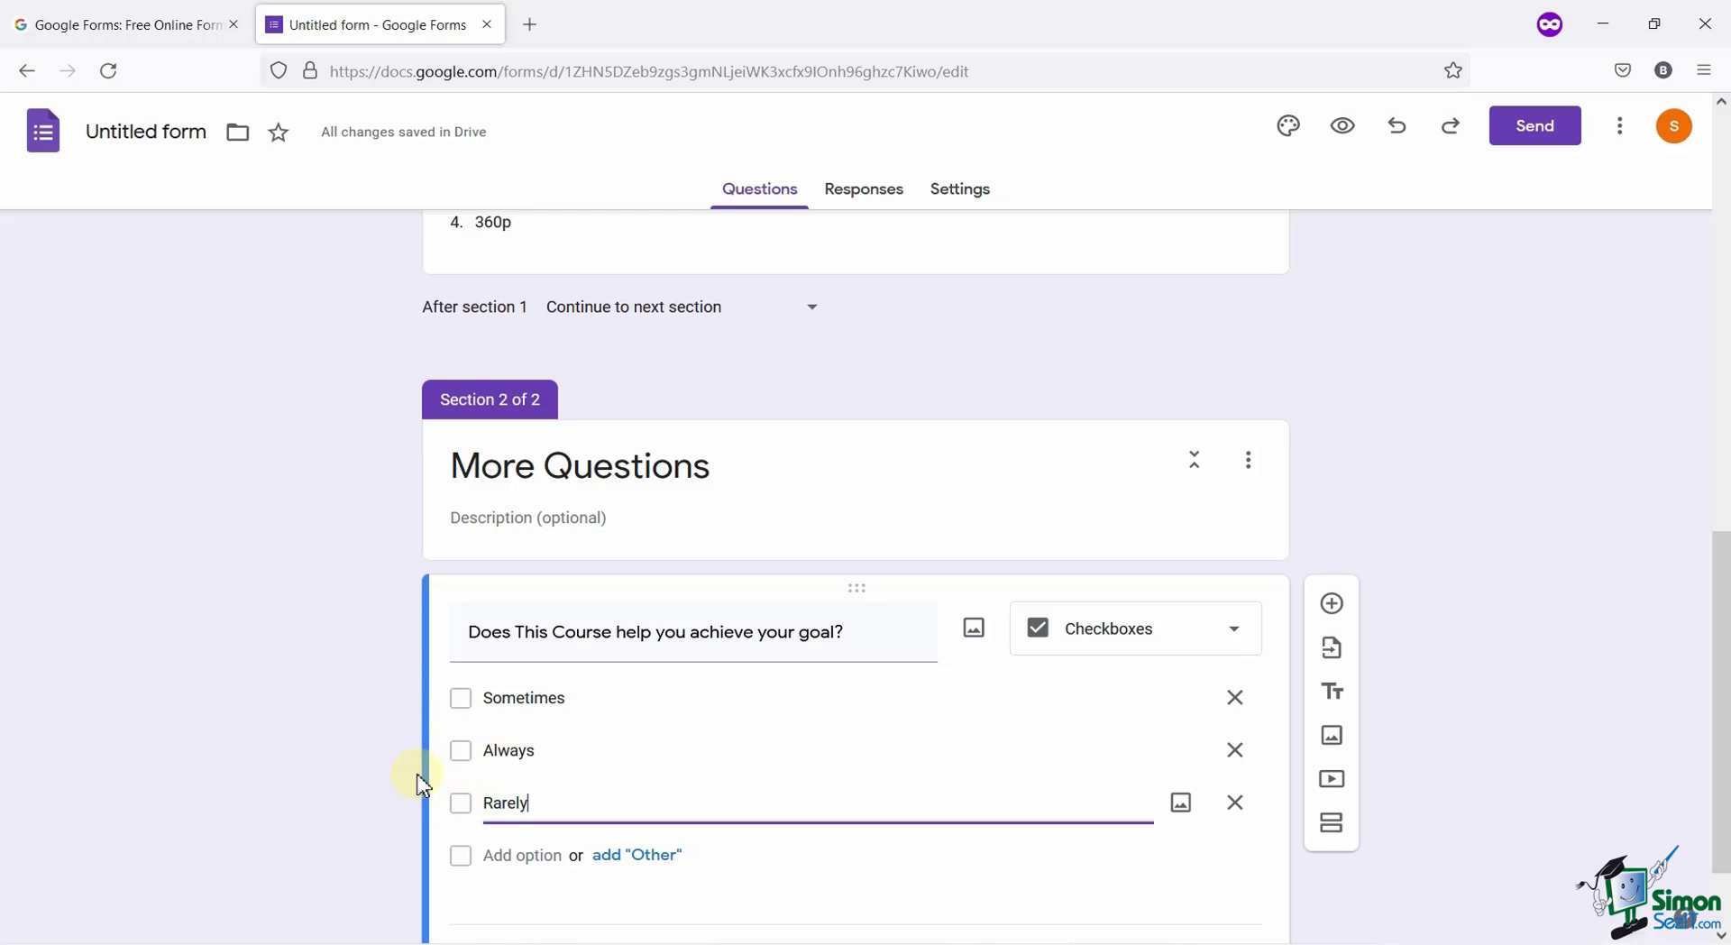
{"action": "scroll", "coordinate": [424, 786], "scroll_direction": "down", "scroll_amount": 1}
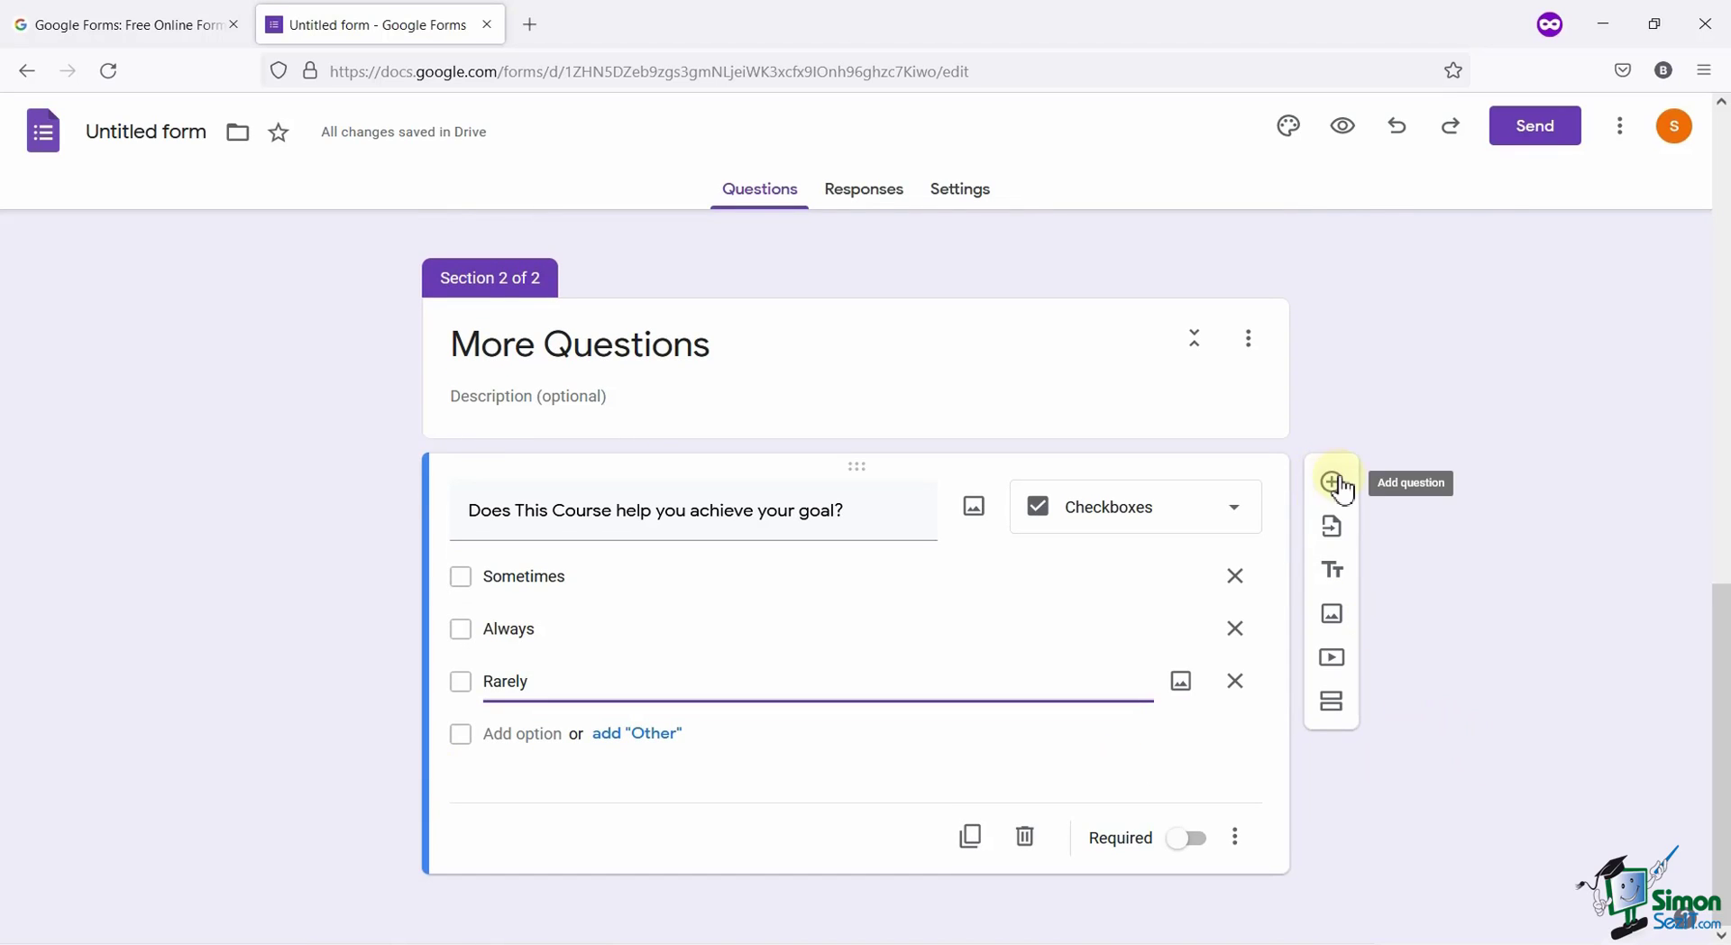
Add a linear scale question 'On a scale 1-5 how satisfied you are'.
{"action": "left_click", "coordinate": [1335, 481]}
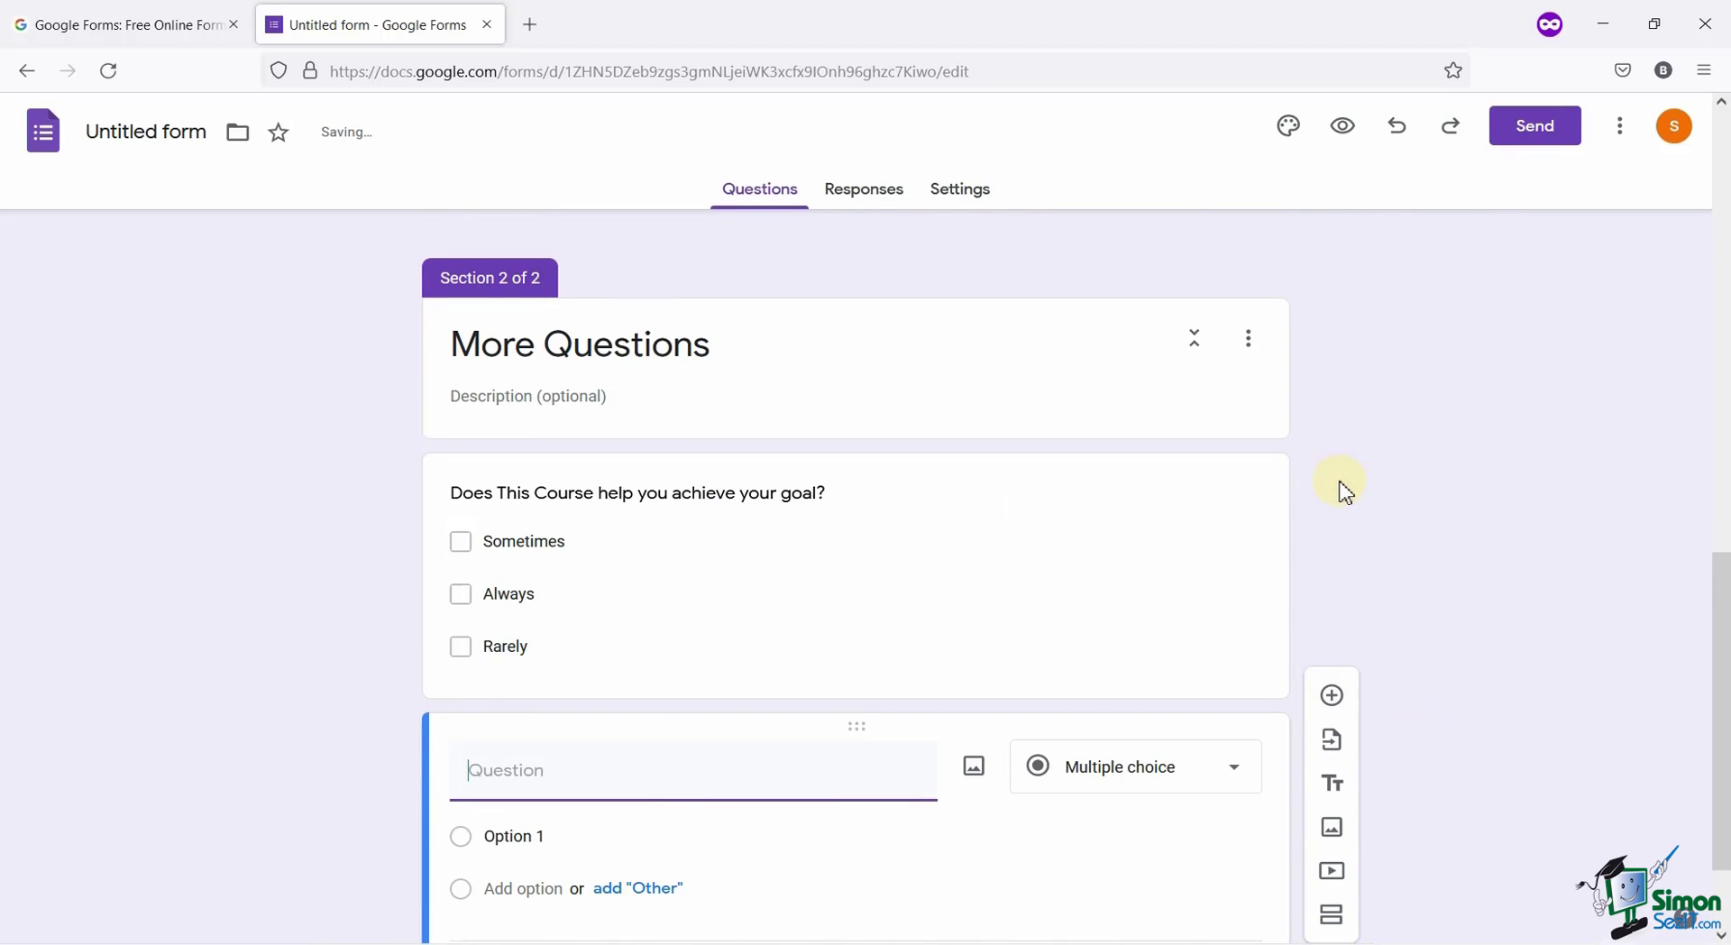
{"action": "type", "text": "On a scale 1-5 how"}
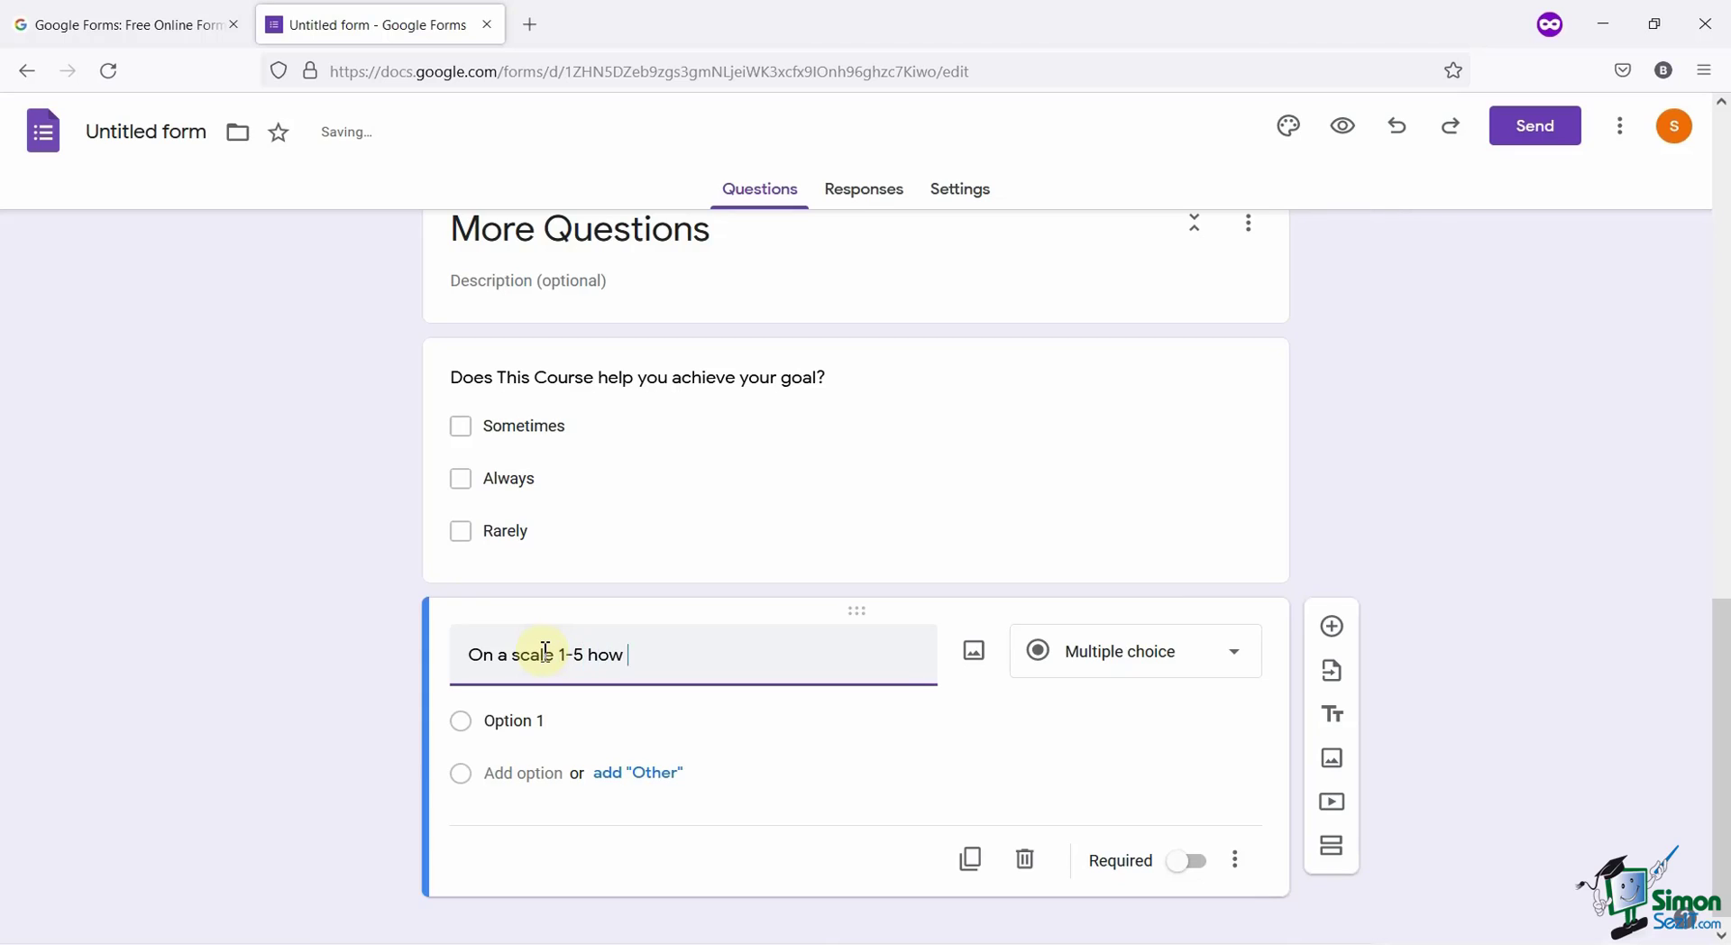
{"action": "type", "text": " satisfied you are?"}
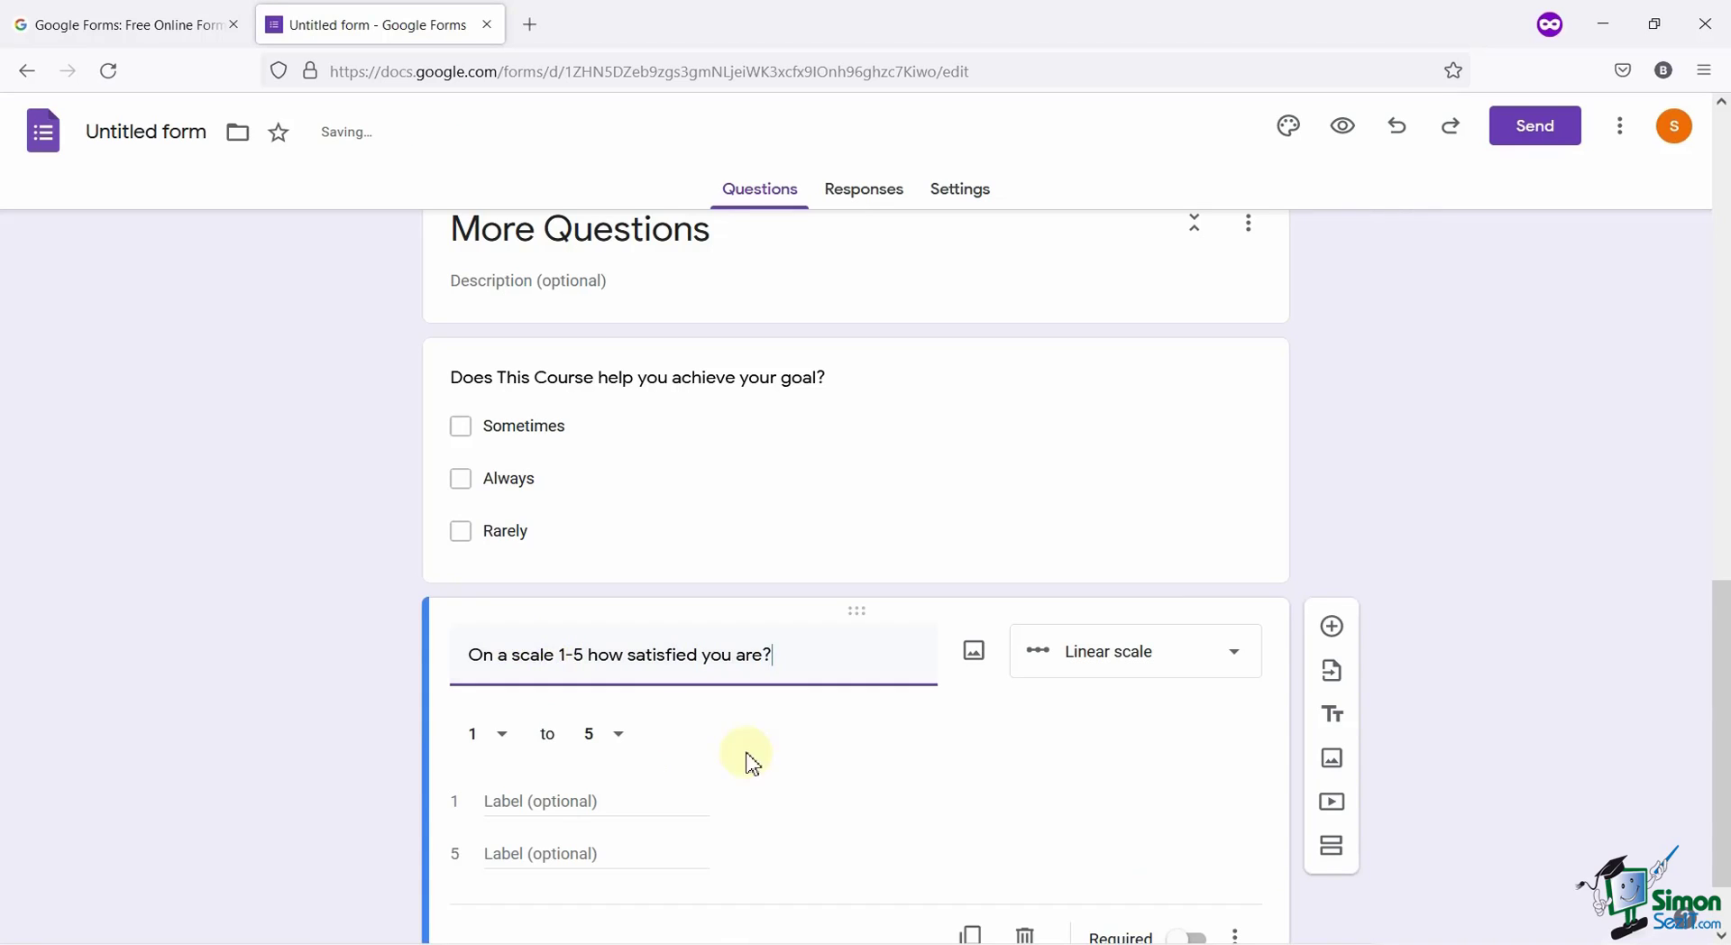
{"action": "left_click", "coordinate": [1218, 683]}
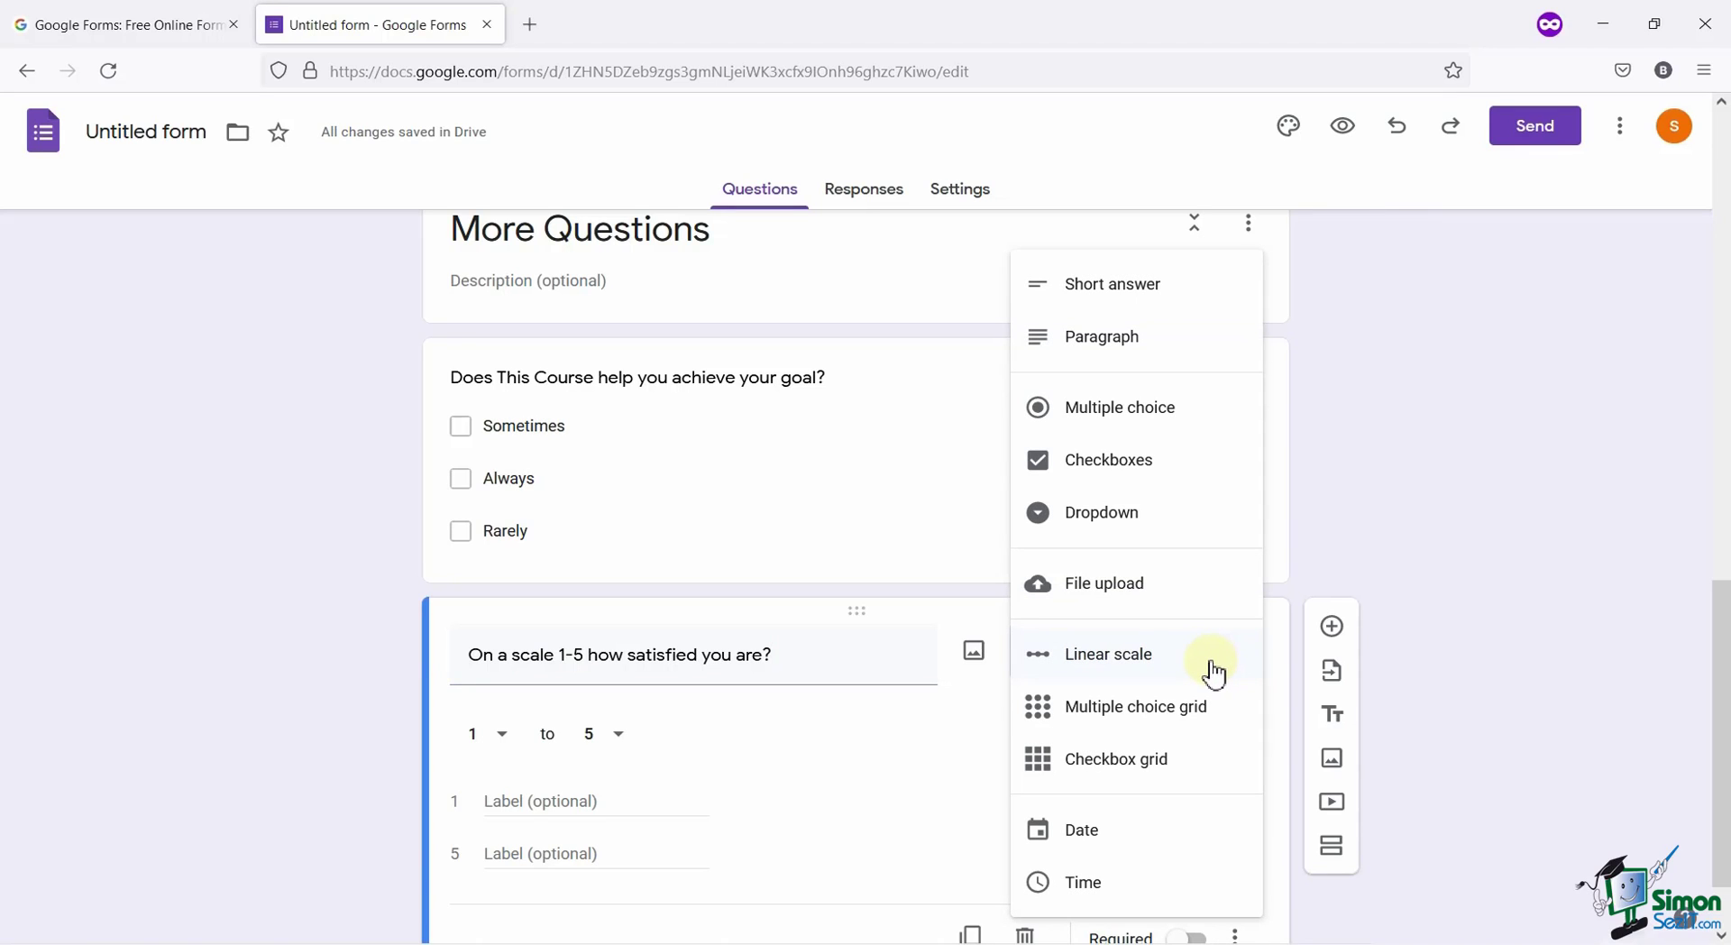
{"action": "left_click", "coordinate": [1214, 671]}
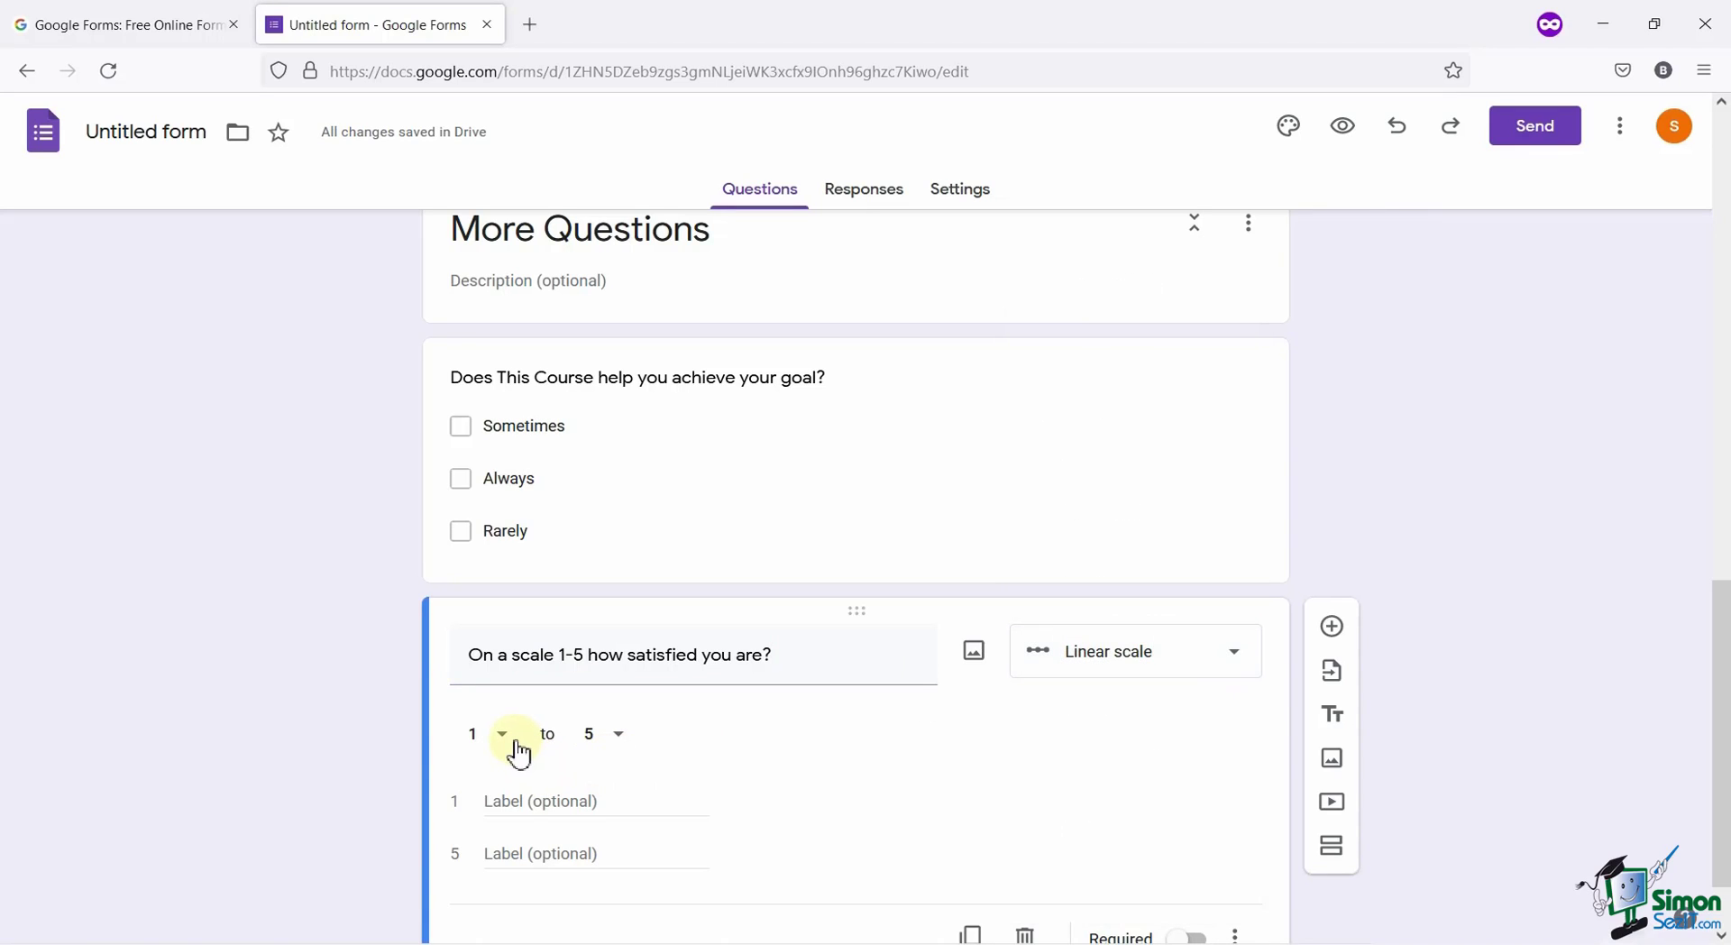
Keep the scale at 1 to 5, with end labels Not Satisafied and Fully Satisfied.
{"action": "left_click", "coordinate": [621, 735]}
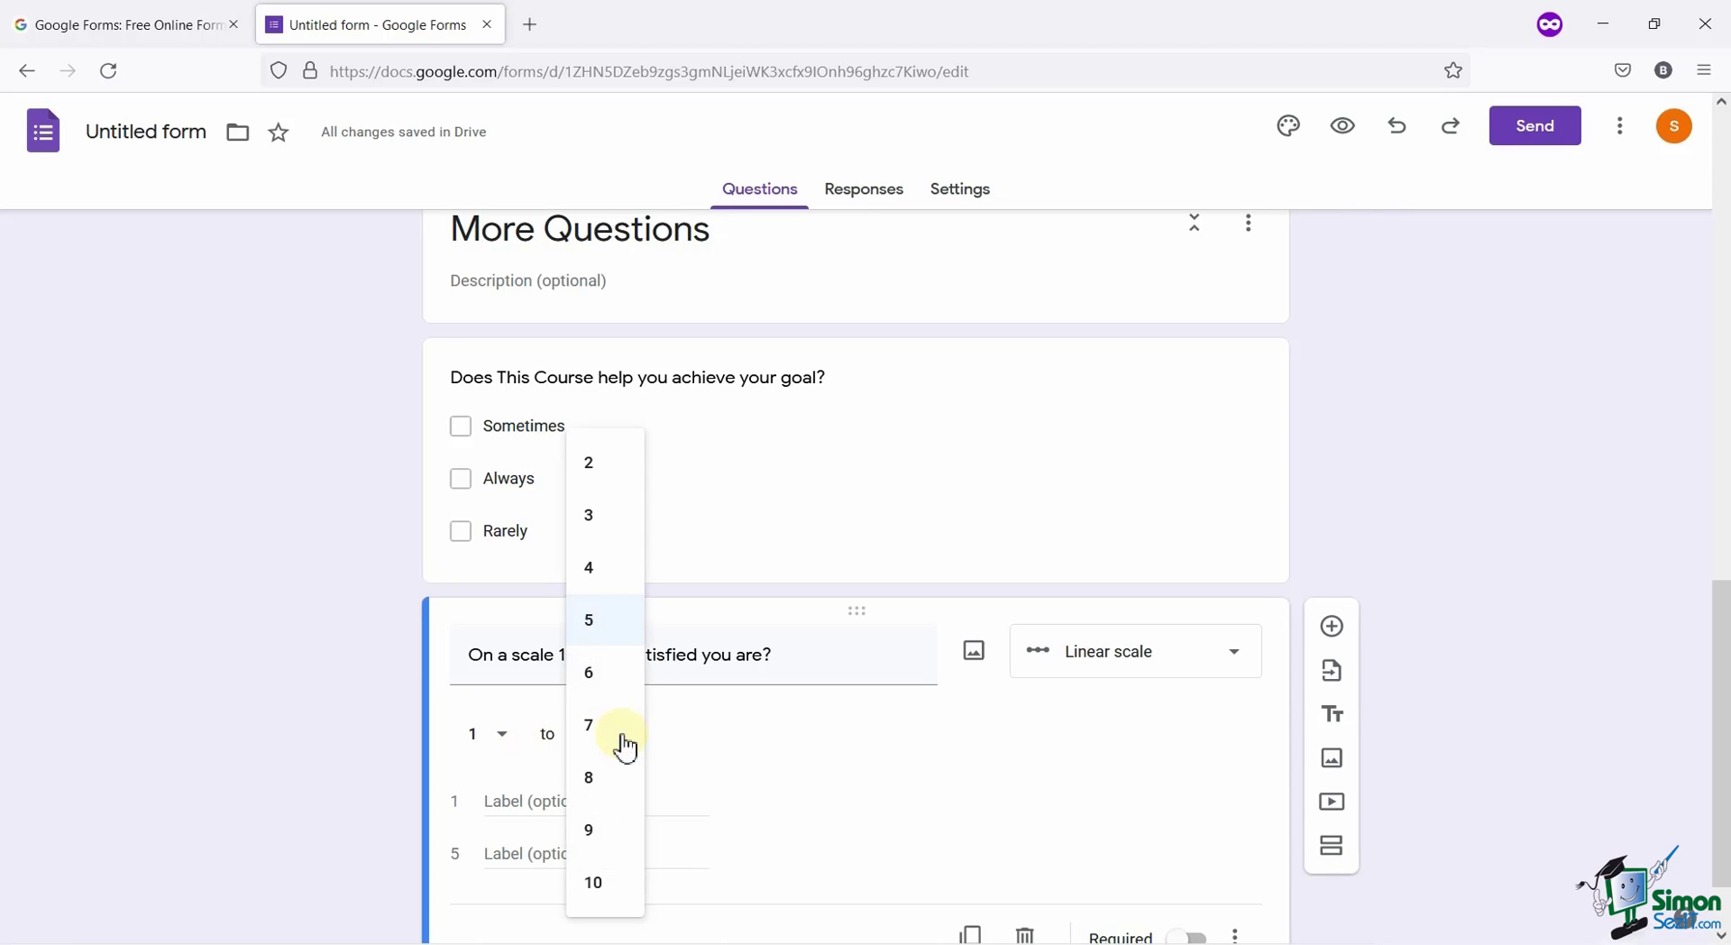
{"action": "scroll", "coordinate": [597, 865], "scroll_direction": "down", "scroll_amount": 1}
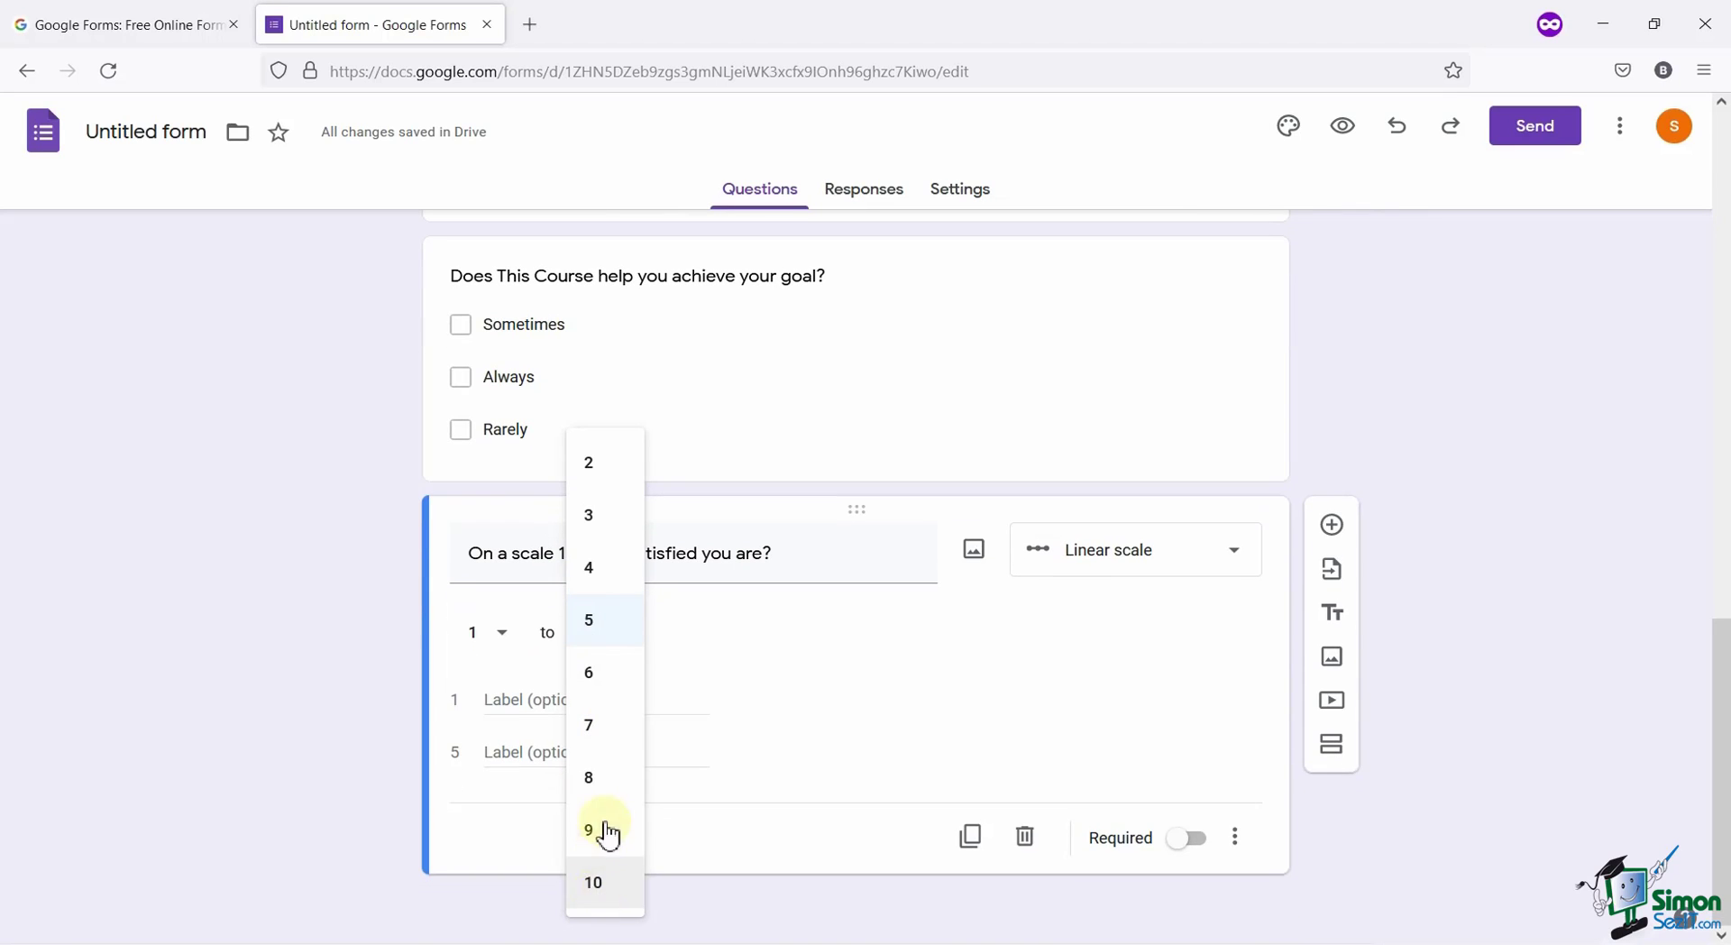
{"action": "left_click", "coordinate": [316, 674]}
{"action": "left_click", "coordinate": [602, 696]}
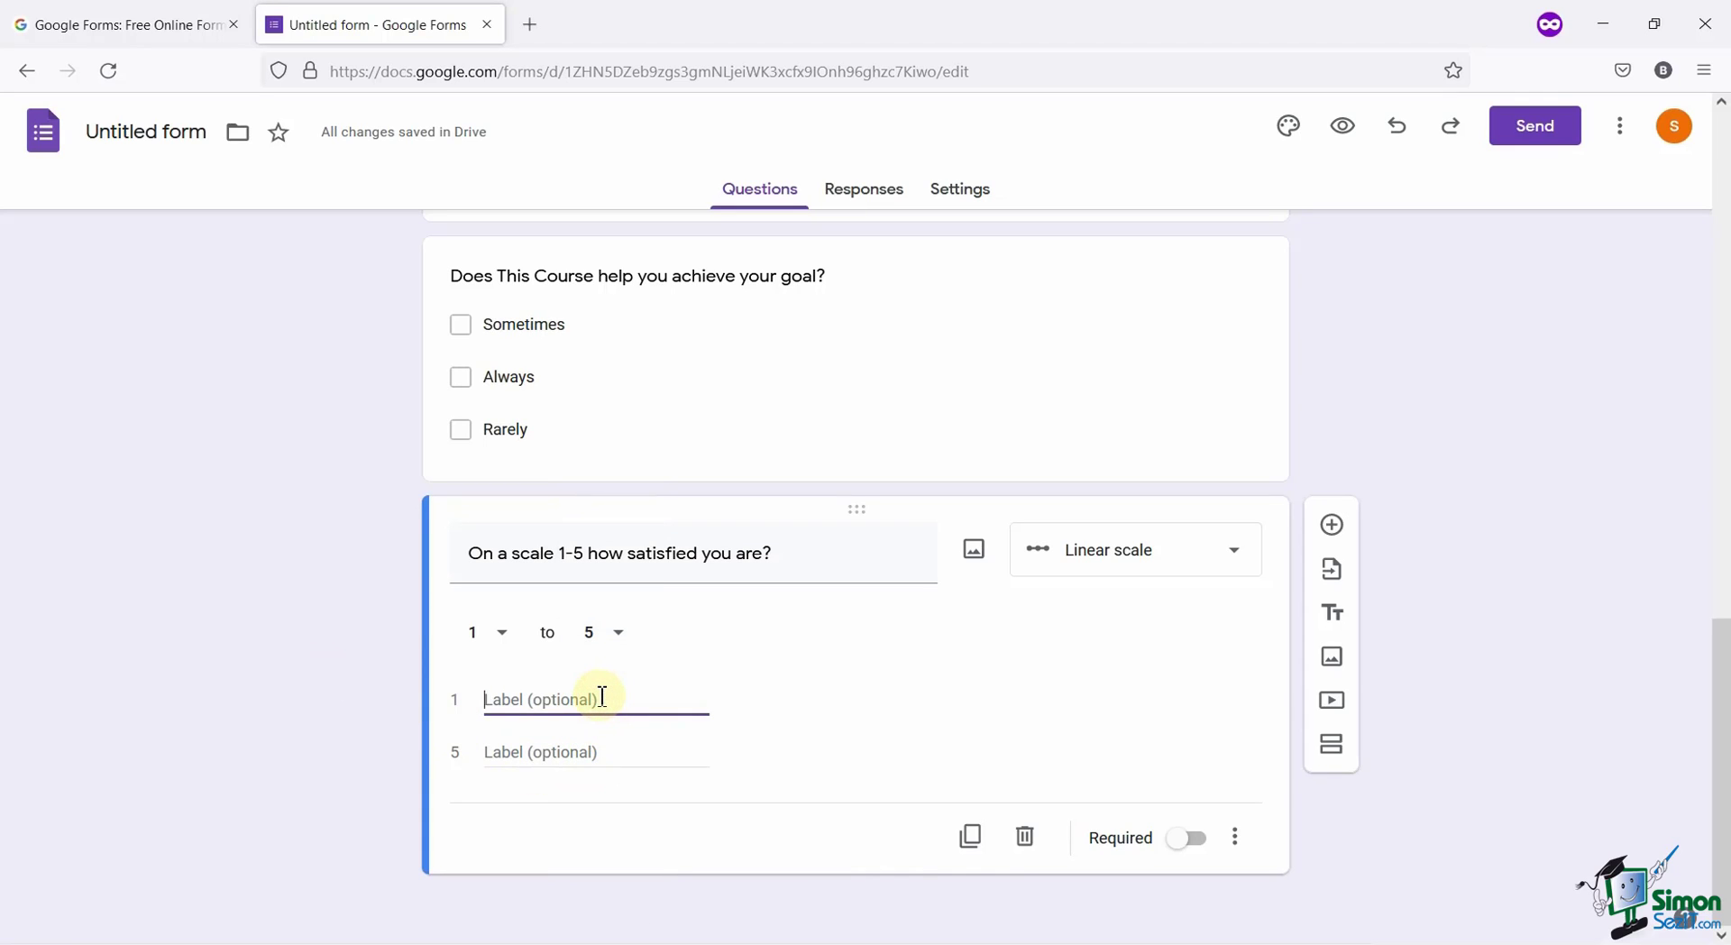
{"action": "type", "text": "Not Satisafied"}
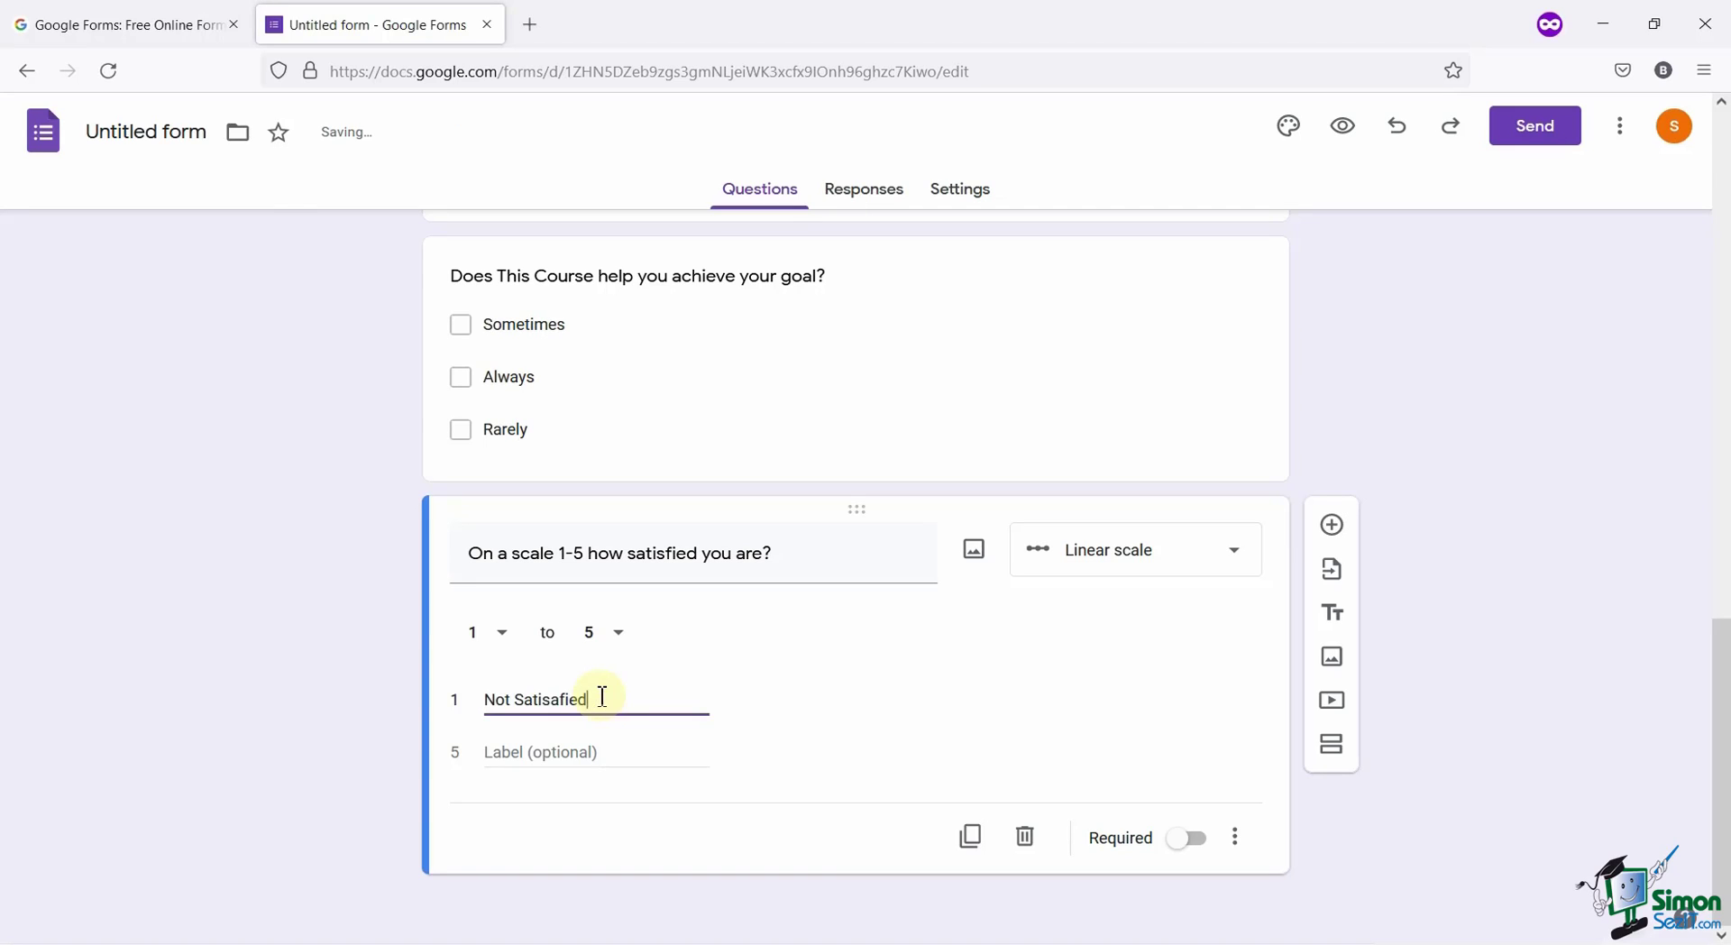
{"action": "key", "text": "Tab"}
{"action": "type", "text": "Fully Satis"}
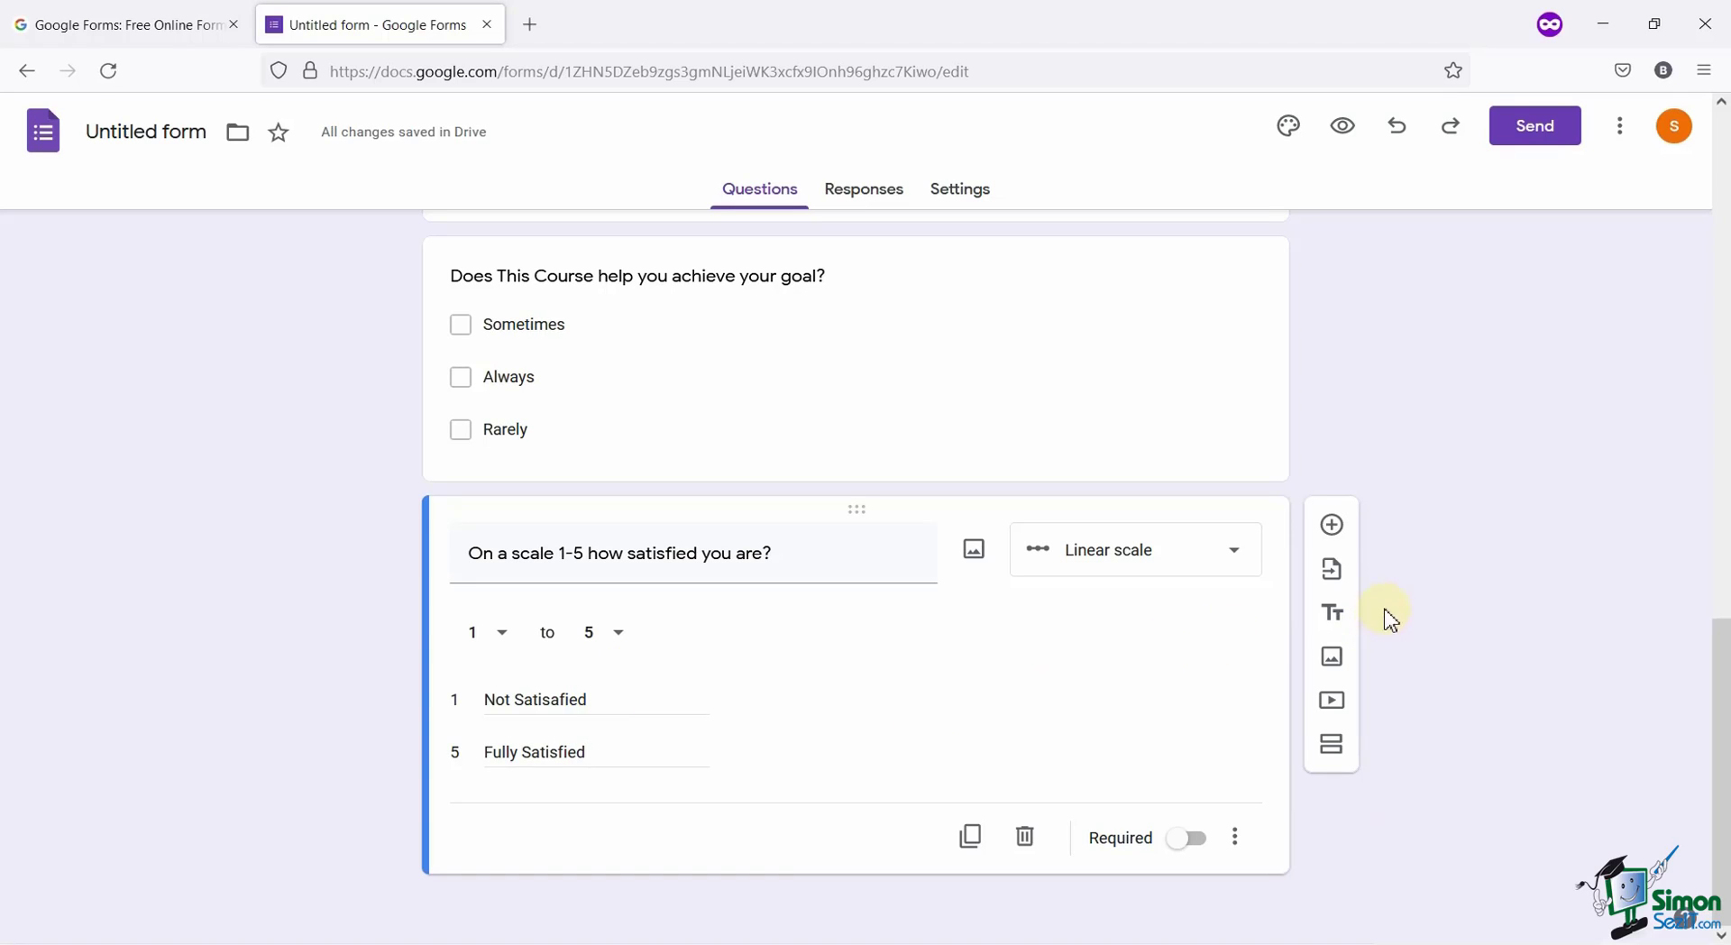
Add a Multiple choice grid question 'Please rate our course module individually'.
{"action": "left_click", "coordinate": [1330, 526]}
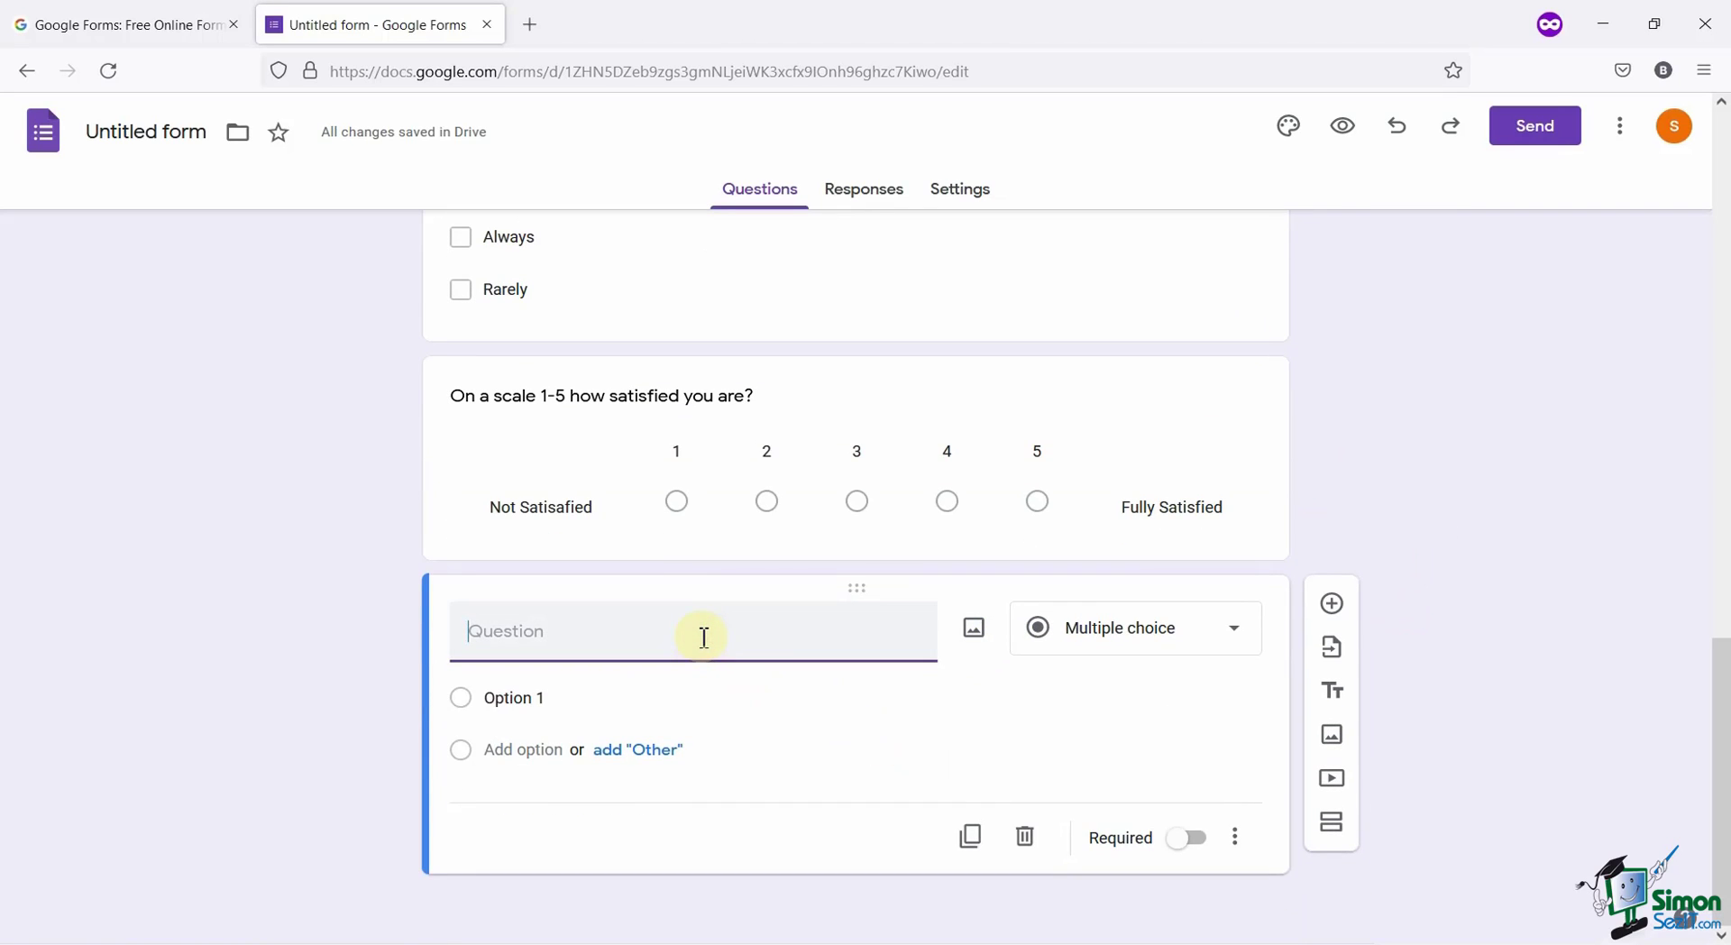
{"action": "type", "text": "Please r"}
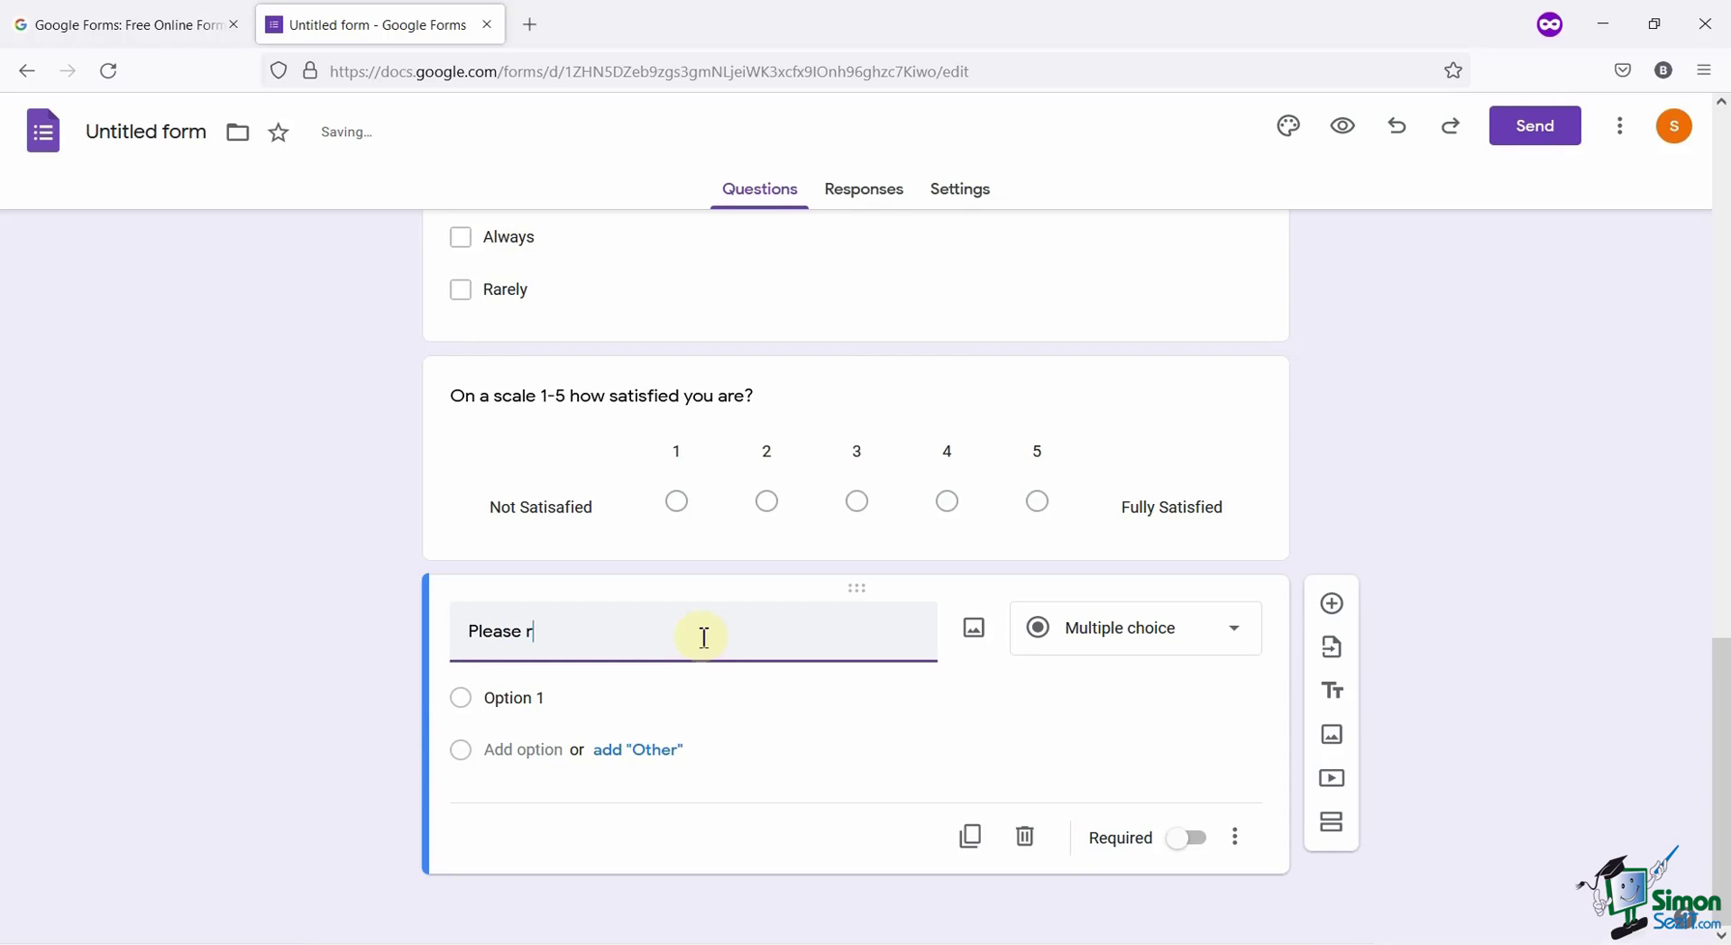
{"action": "type", "text": "ate our course mod"}
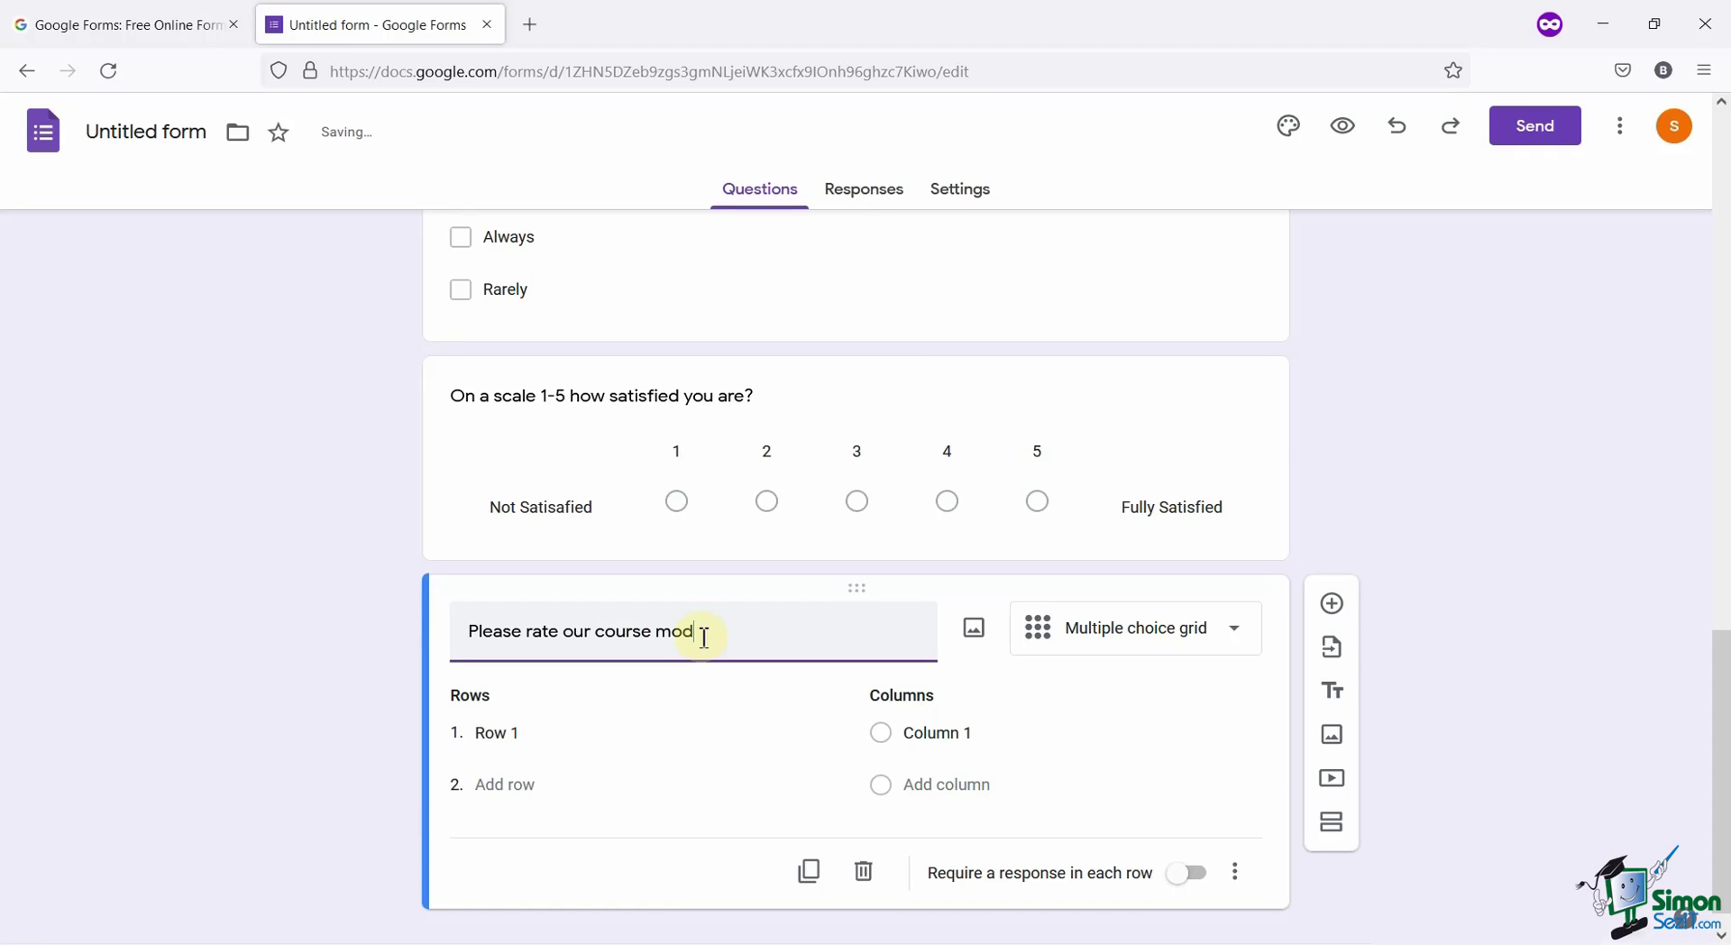
{"action": "type", "text": "ule individually"}
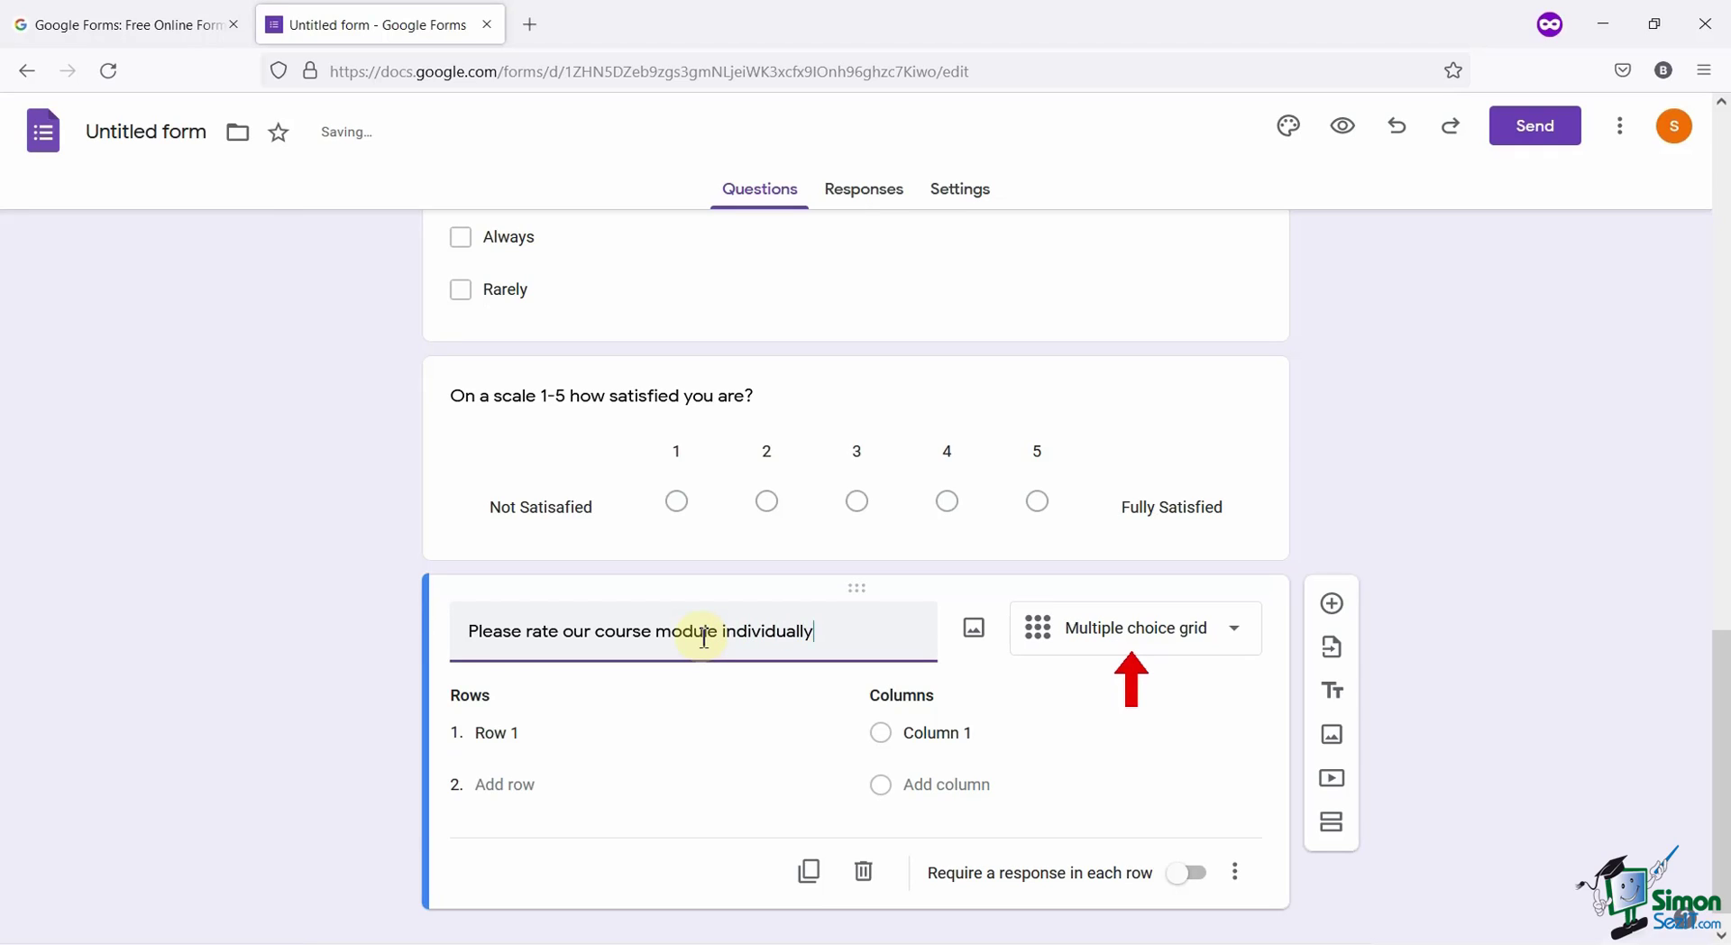
{"action": "left_click", "coordinate": [649, 735]}
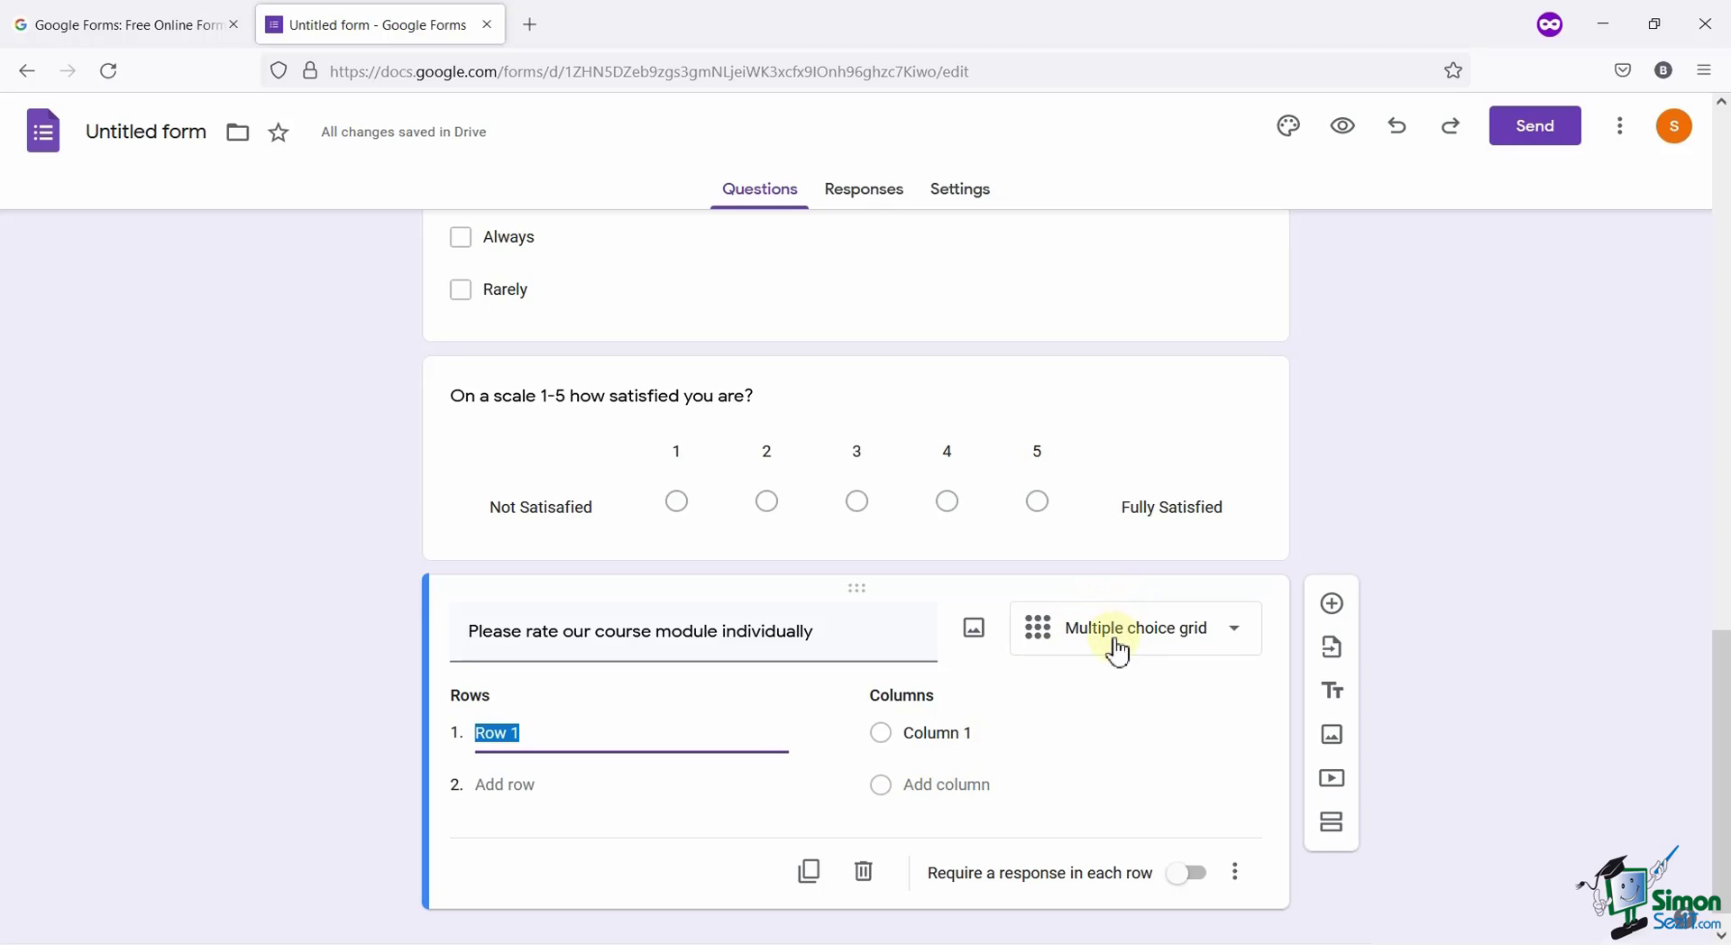
{"action": "left_click", "coordinate": [1152, 646]}
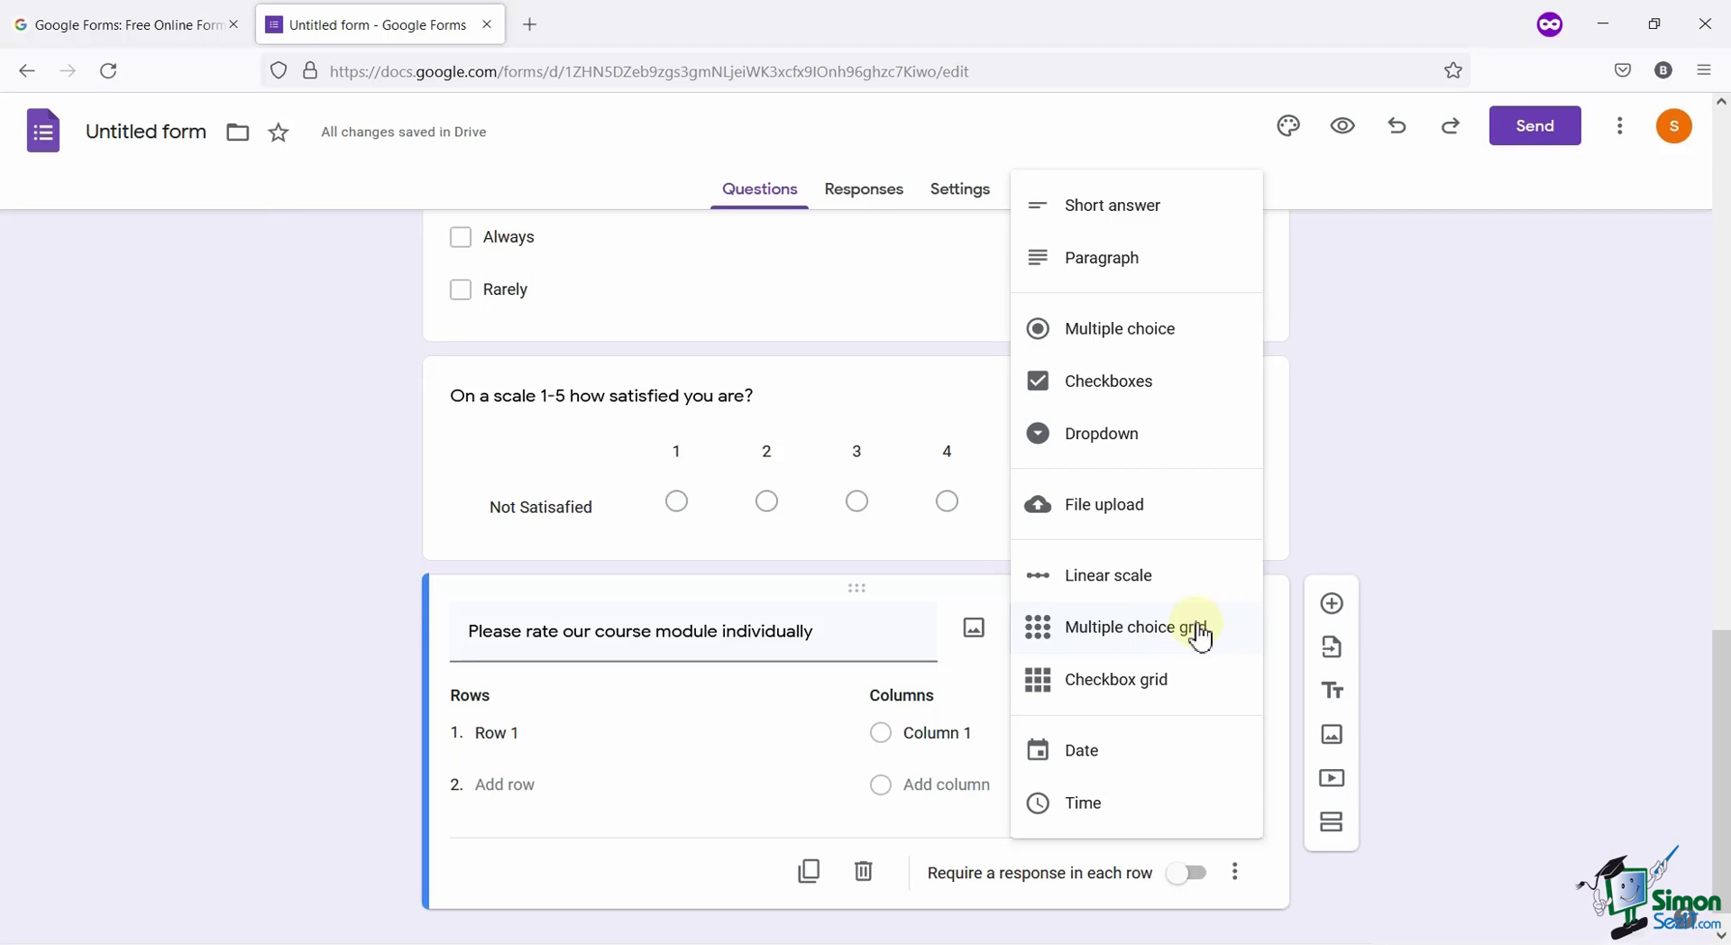
{"action": "left_click", "coordinate": [1199, 629]}
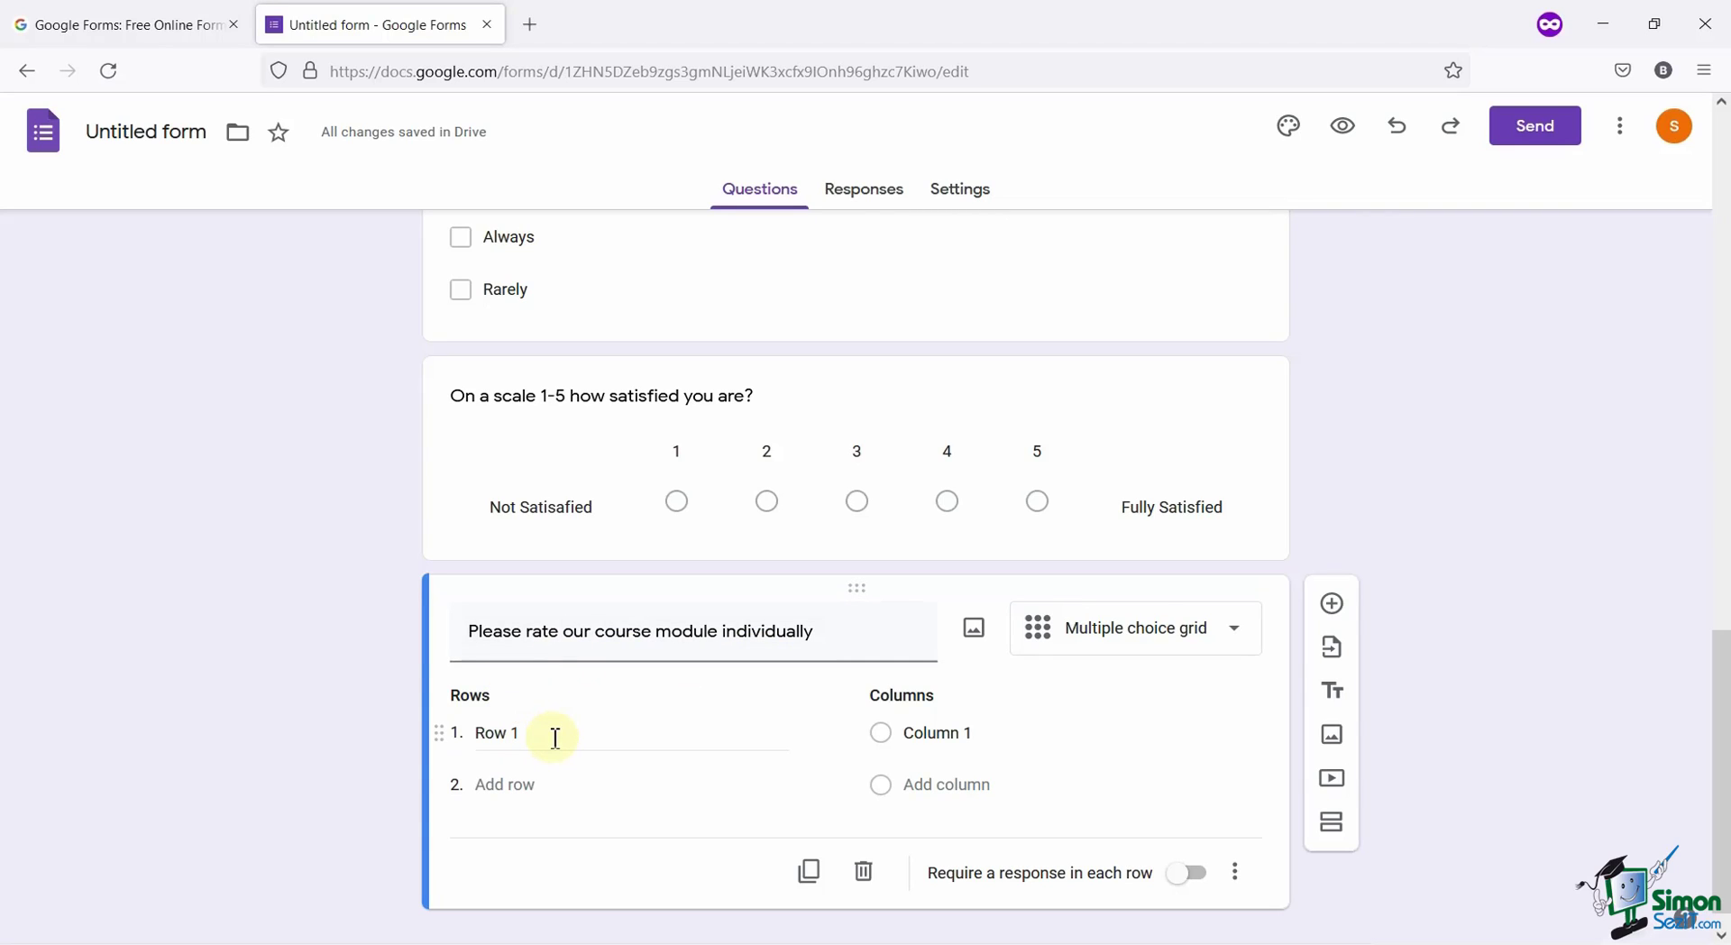
Fill in the grid rows Module 1, Module 2, Module 3, Module 4 and Module 5.
{"action": "left_click", "coordinate": [556, 738]}
{"action": "type", "text": "Module 1"}
{"action": "key", "text": "ctrl+a"}
{"action": "key", "text": "ctrl+c"}
{"action": "key", "text": "Return"}
{"action": "key", "text": "ctrl+v"}
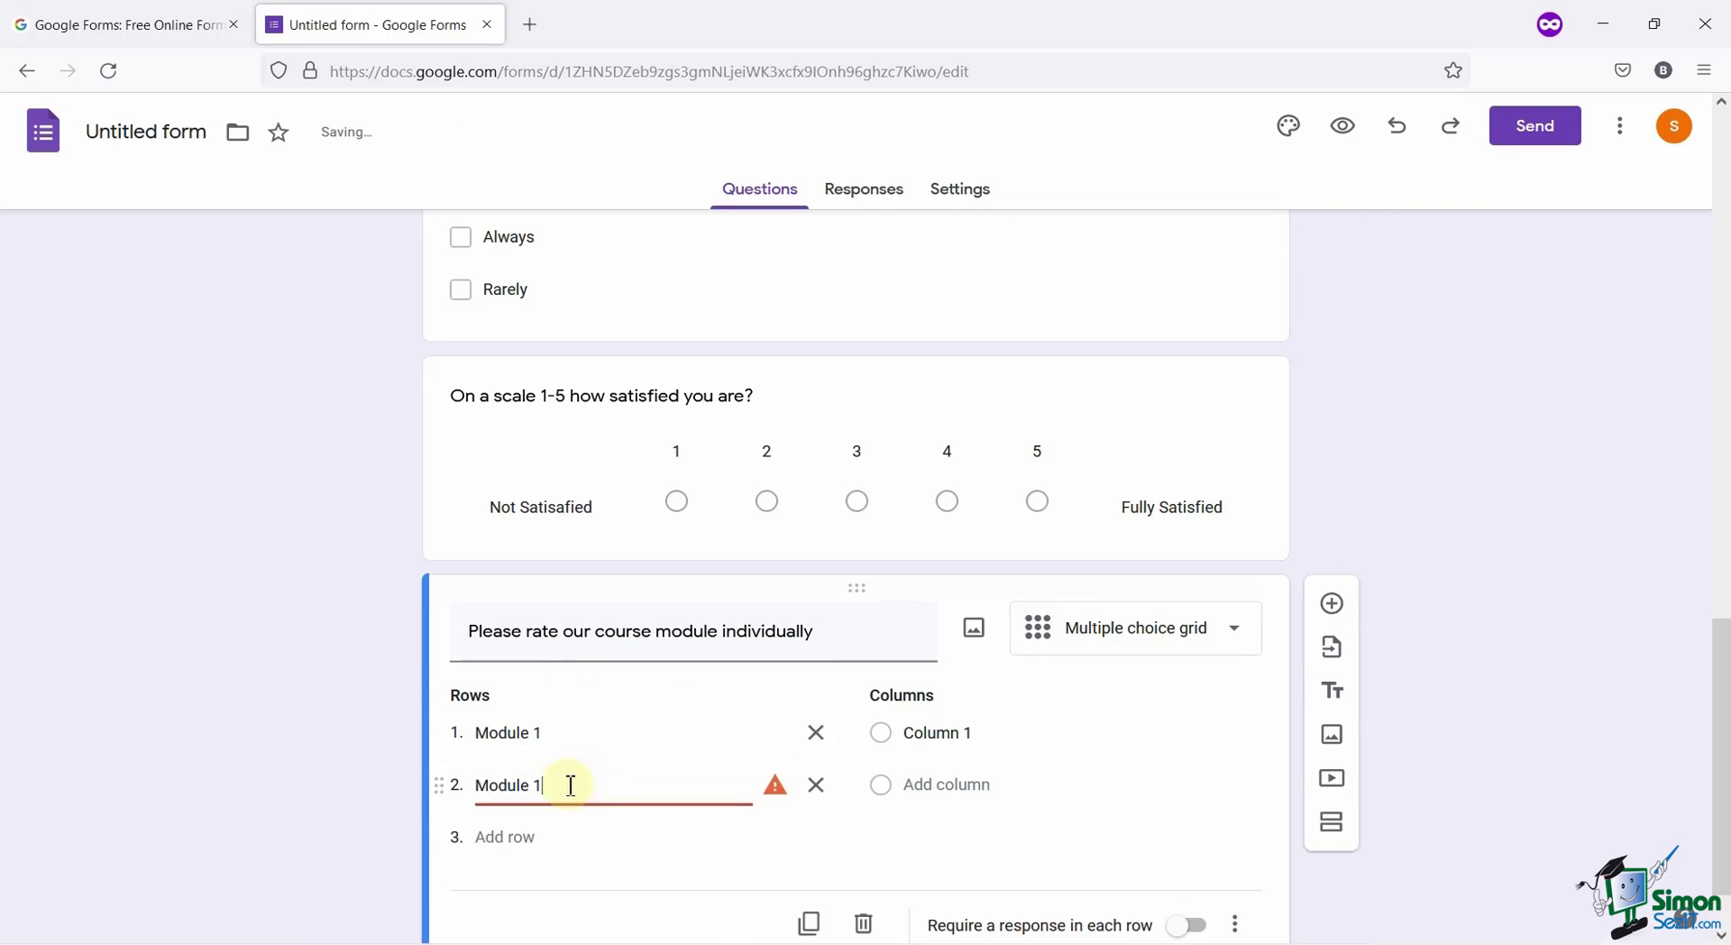
{"action": "key", "text": "BackSpace"}
{"action": "type", "text": "2"}
{"action": "key", "text": "Return"}
{"action": "key", "text": "ctrl+v"}
{"action": "key", "text": "shift+Left"}
{"action": "type", "text": "3"}
{"action": "key", "text": "Return"}
{"action": "key", "text": "ctrl+v"}
{"action": "key", "text": "shift+Left"}
{"action": "type", "text": "4"}
{"action": "key", "text": "Return"}
{"action": "key", "text": "ctrl+v"}
{"action": "key", "text": "shift+Left"}
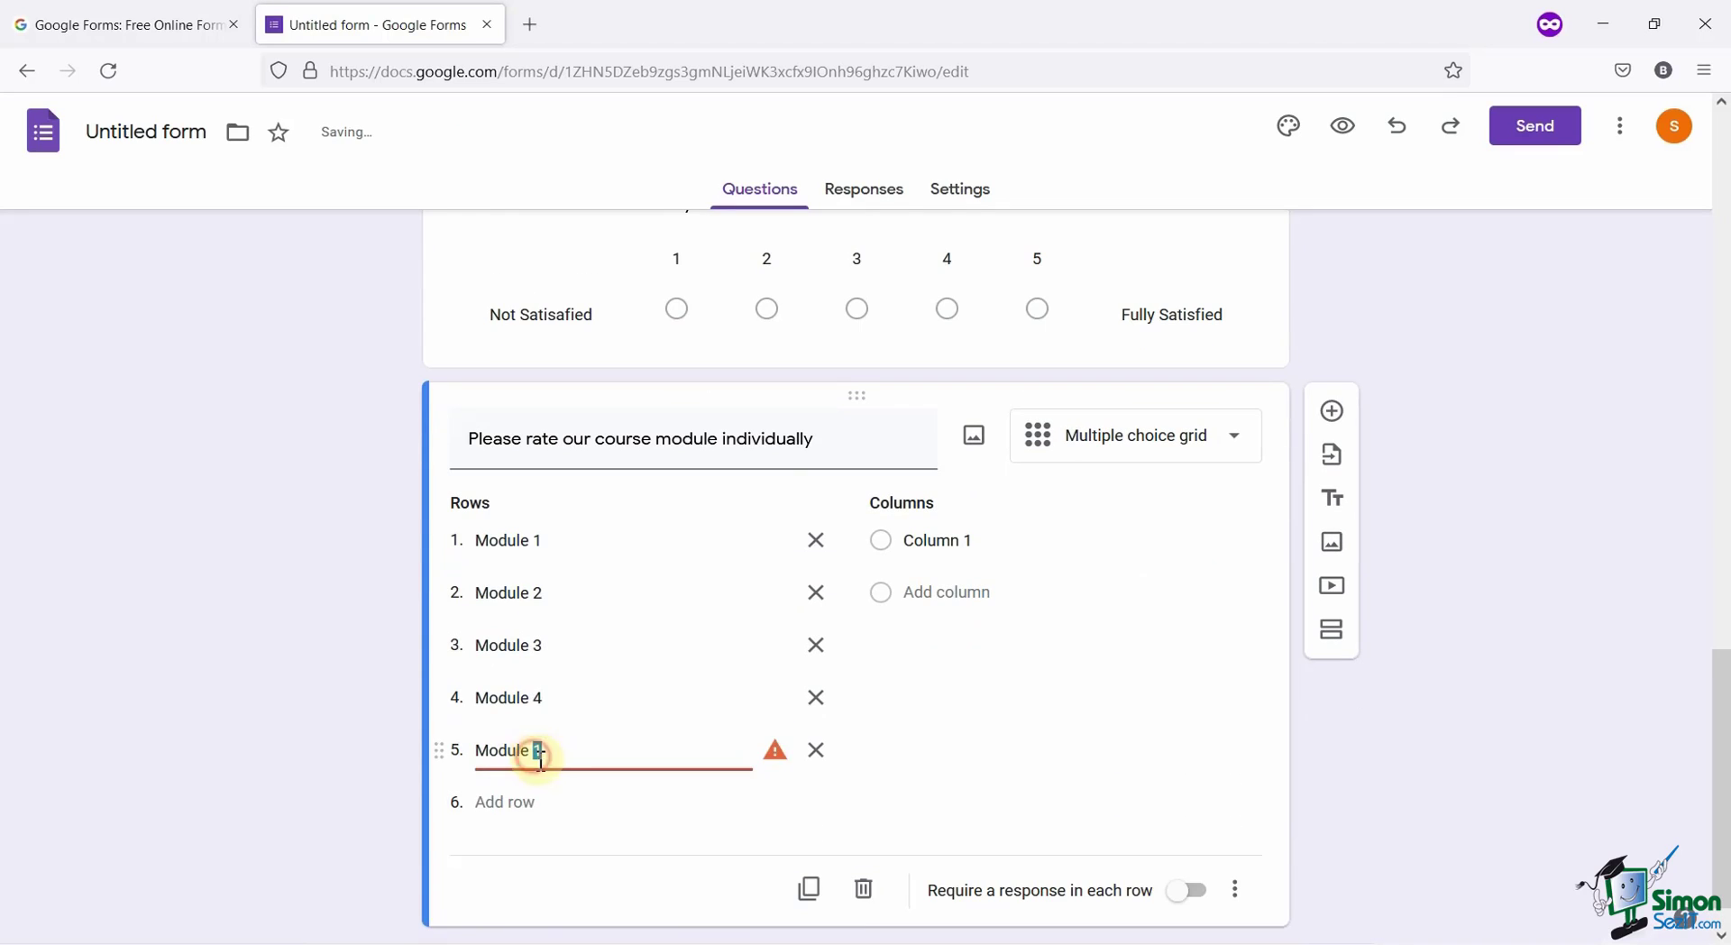
{"action": "type", "text": "5"}
Fill in the grid columns 1-Star, 2-Star, 3-Star, 4-Star and 5-Star.
{"action": "left_click", "coordinate": [1037, 530]}
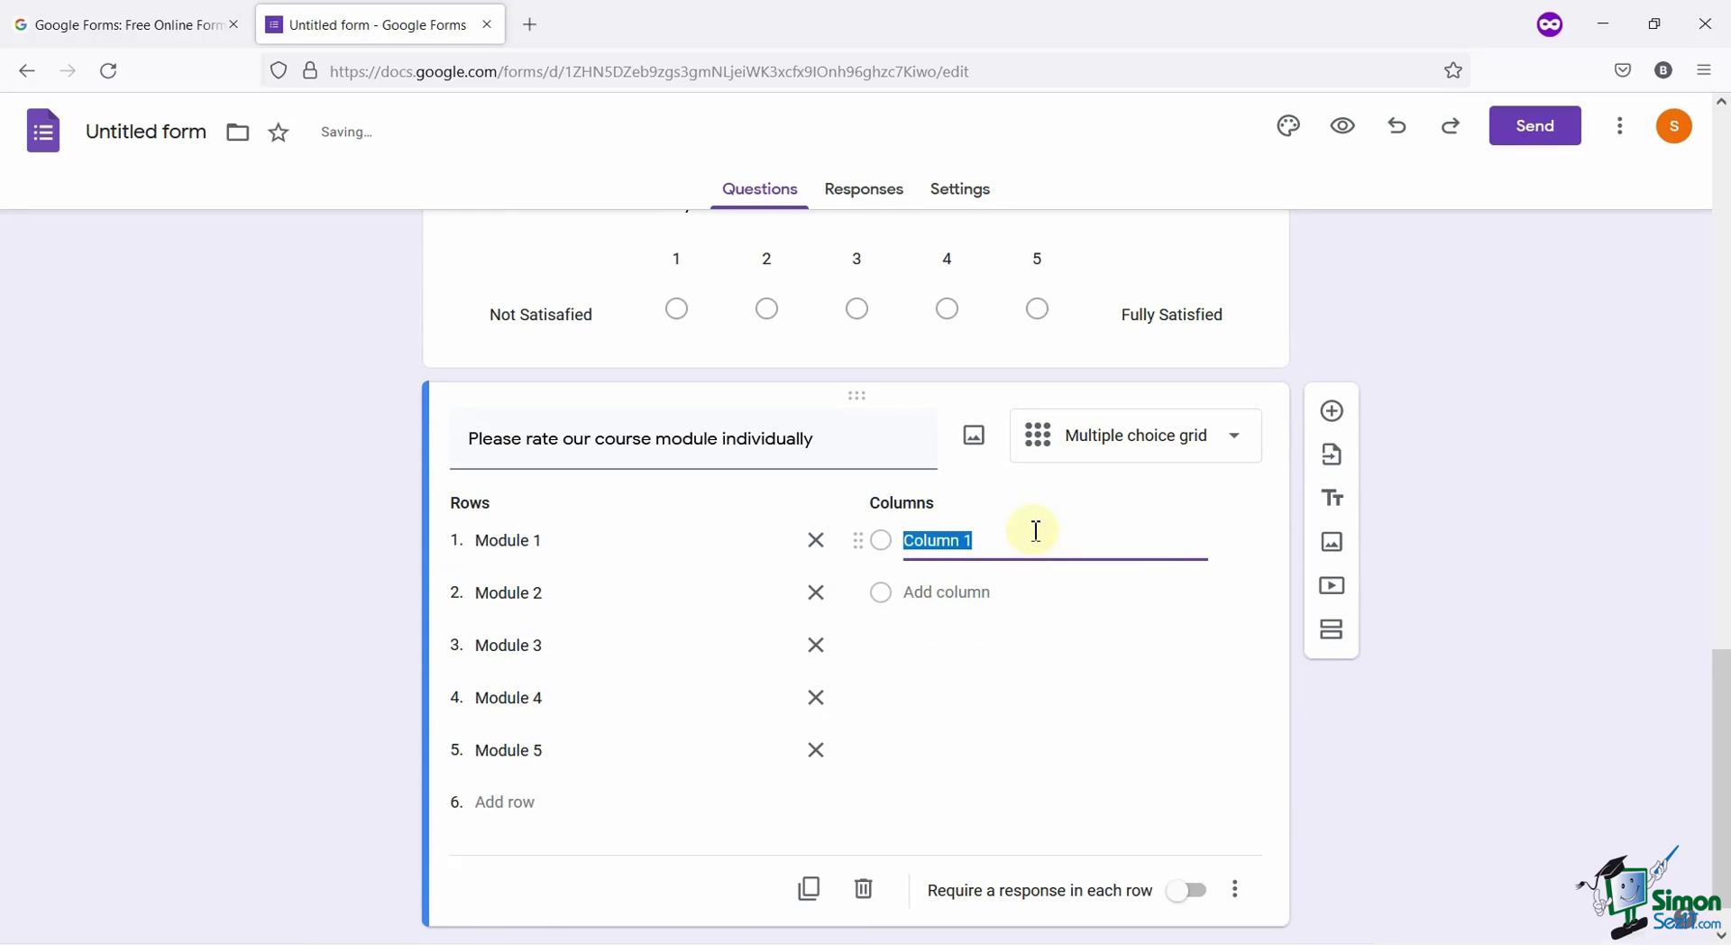
{"action": "type", "text": "1-Star"}
{"action": "key", "text": "ctrl+a"}
{"action": "left_click", "coordinate": [954, 592]}
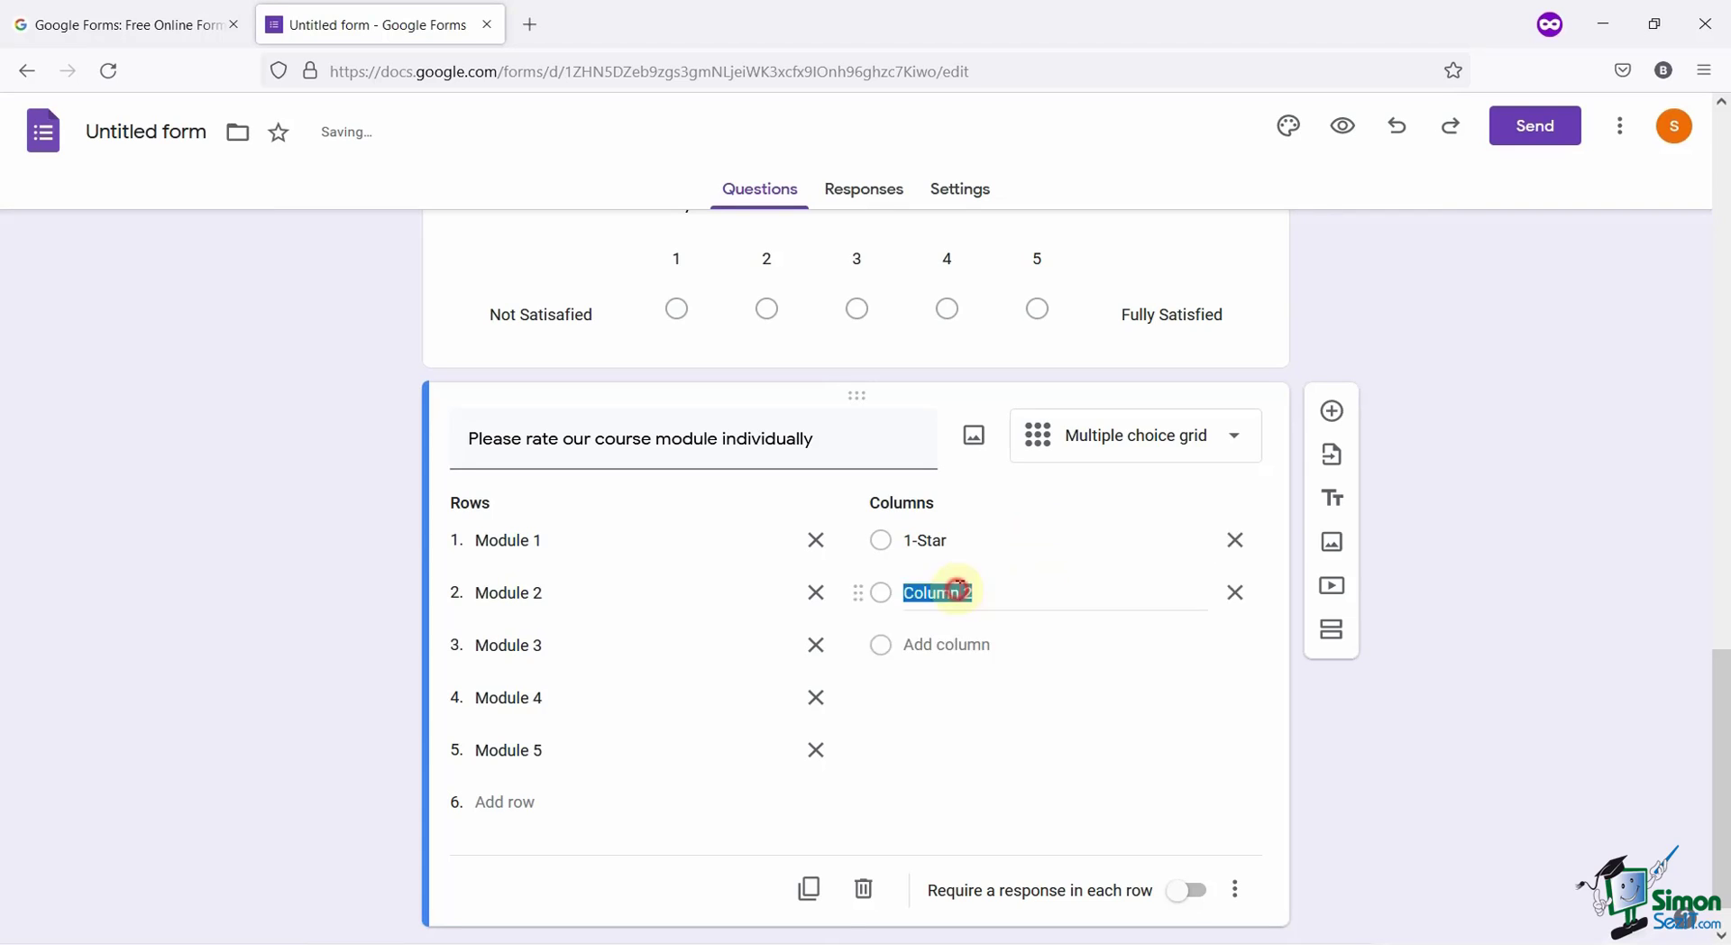
{"action": "type", "text": "2-Star"}
{"action": "left_click", "coordinate": [981, 643]}
{"action": "type", "text": "3-Star"}
{"action": "left_click", "coordinate": [911, 697]}
{"action": "type", "text": "4-Star"}
{"action": "left_click", "coordinate": [912, 749]}
{"action": "type", "text": "5-Star"}
{"action": "left_click", "coordinate": [1479, 735]}
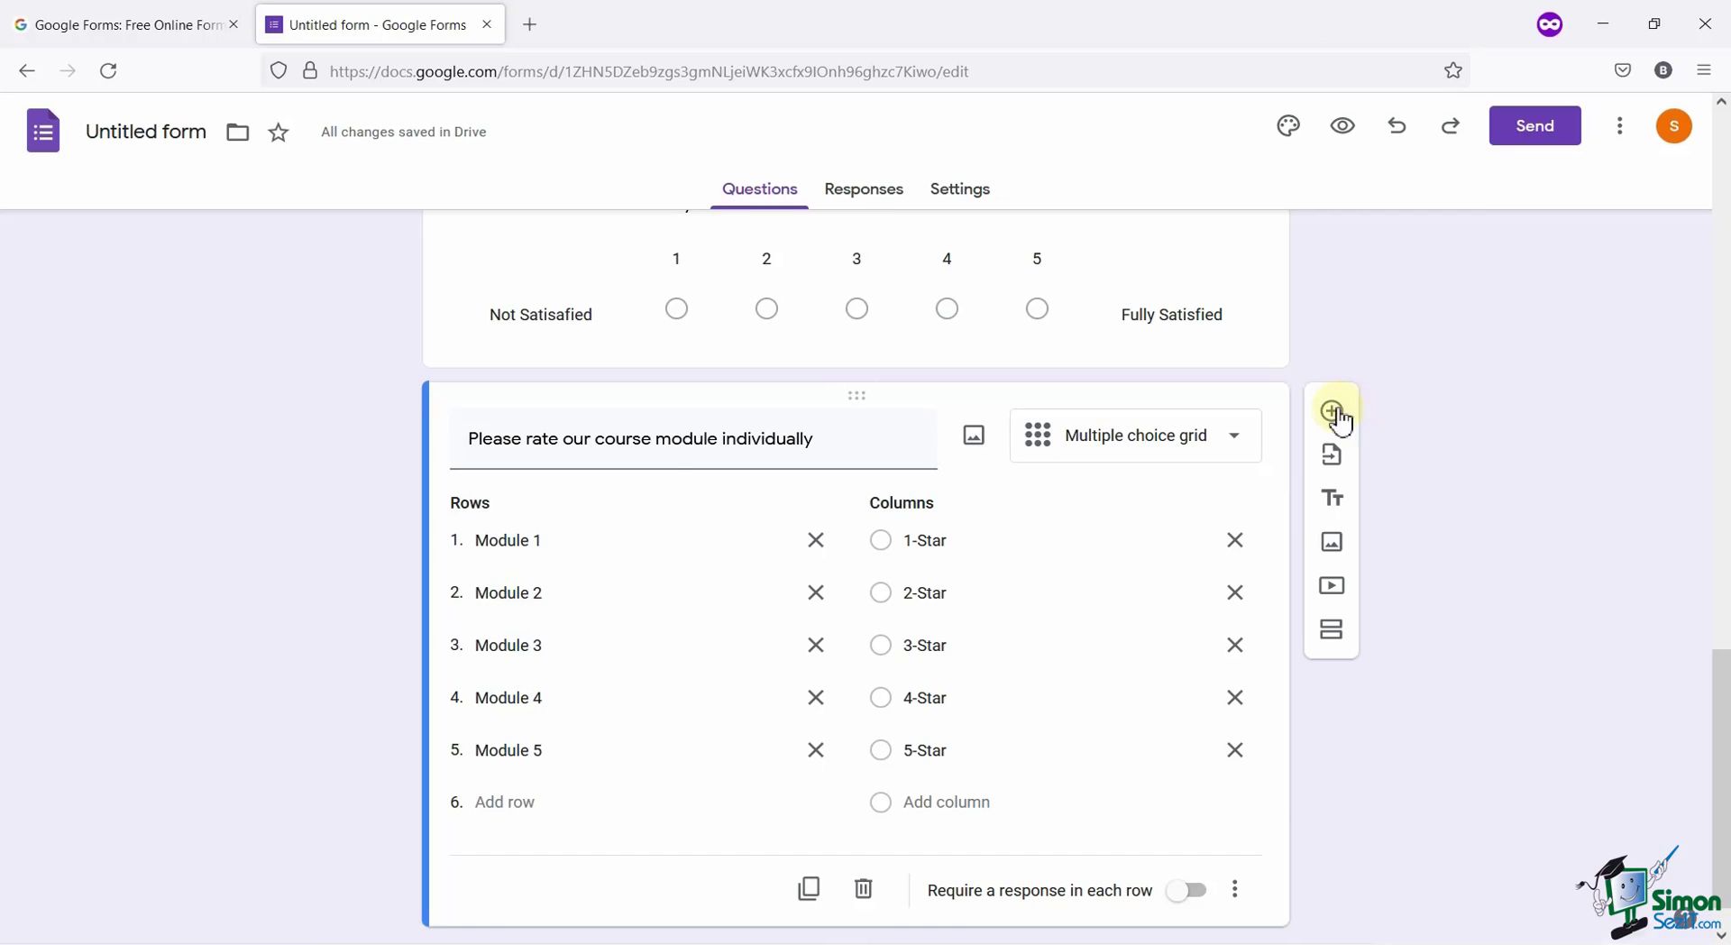
Add a Paragraph question 'Do you have any additional comments?' below the module grid.
{"action": "left_click", "coordinate": [1335, 413]}
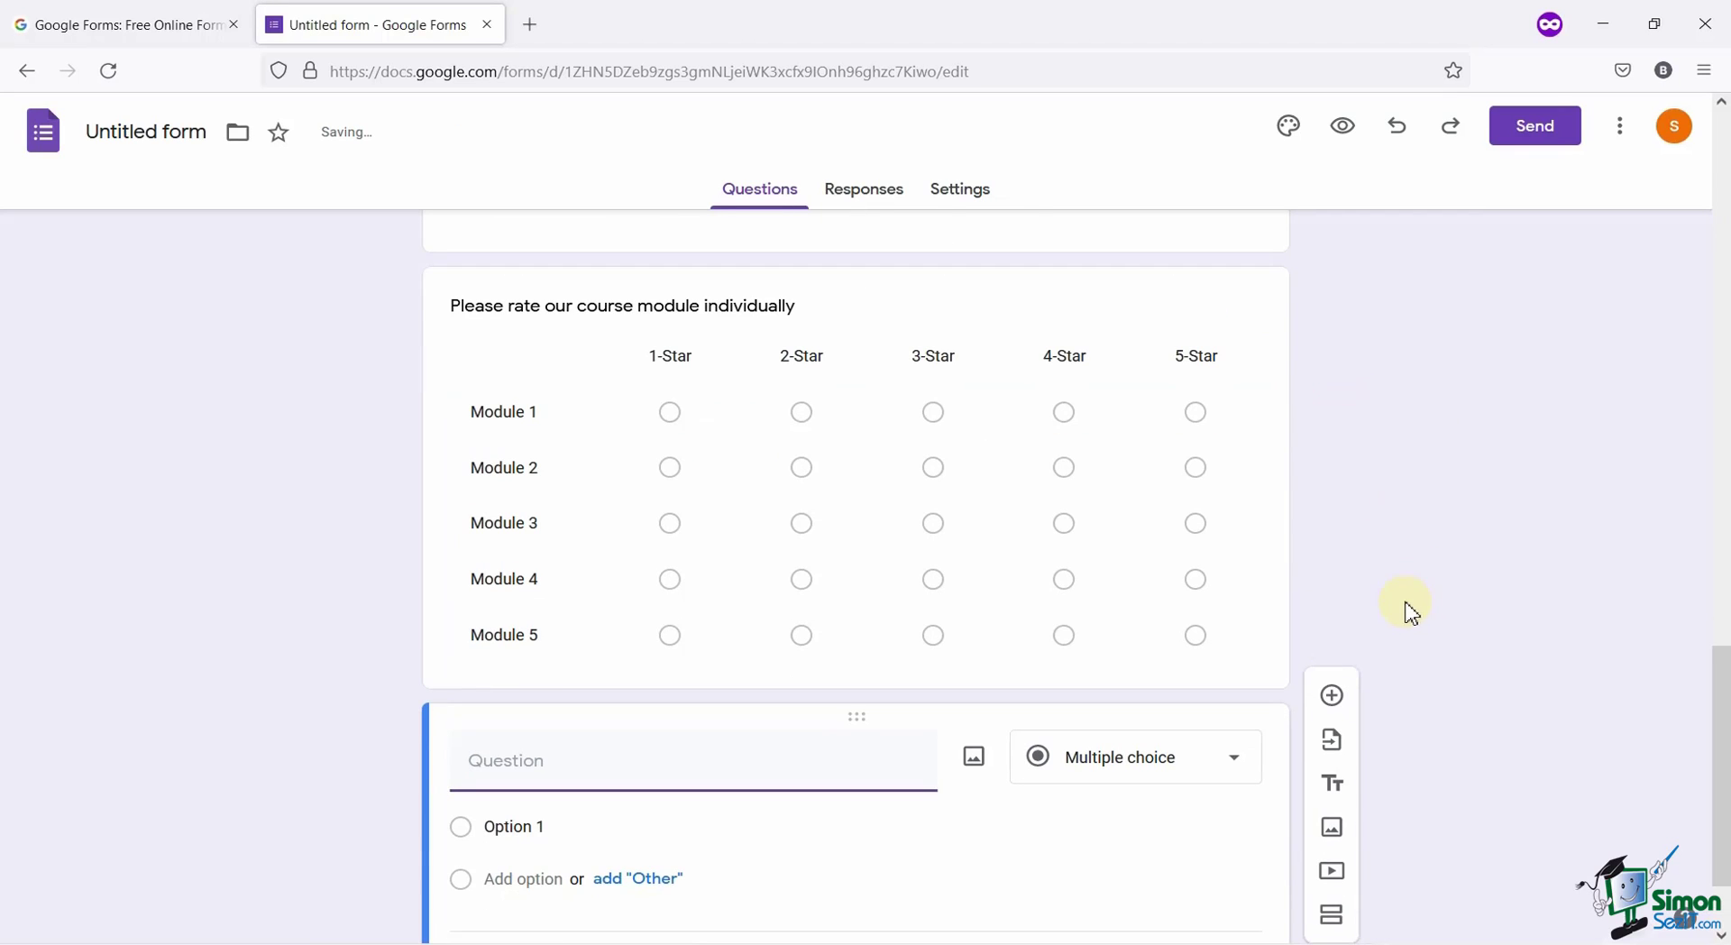
{"action": "left_click", "coordinate": [706, 645]}
{"action": "type", "text": "Do You"}
{"action": "key", "text": "BackSpace"}
{"action": "key", "text": "BackSpace"}
{"action": "key", "text": "BackSpace"}
{"action": "key", "text": "BackSpace"}
{"action": "type", "text": "you have any additional comments?"}
{"action": "left_click", "coordinate": [1170, 629]}
{"action": "left_click", "coordinate": [1180, 678]}
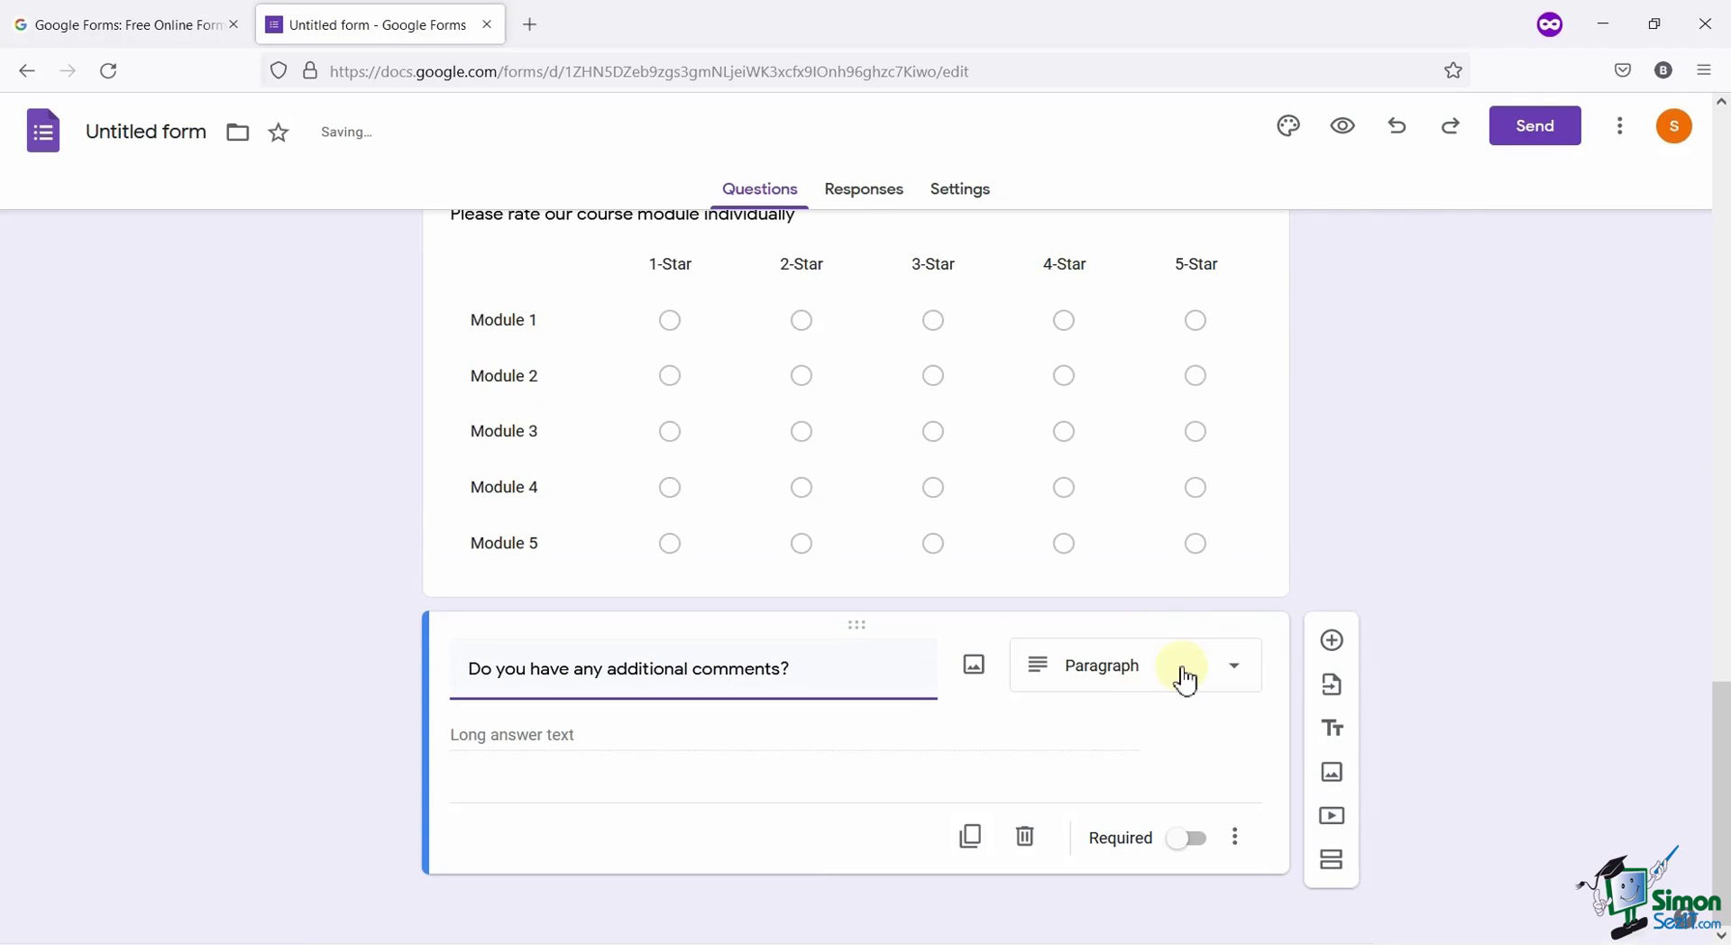
{"action": "left_click", "coordinate": [1184, 678]}
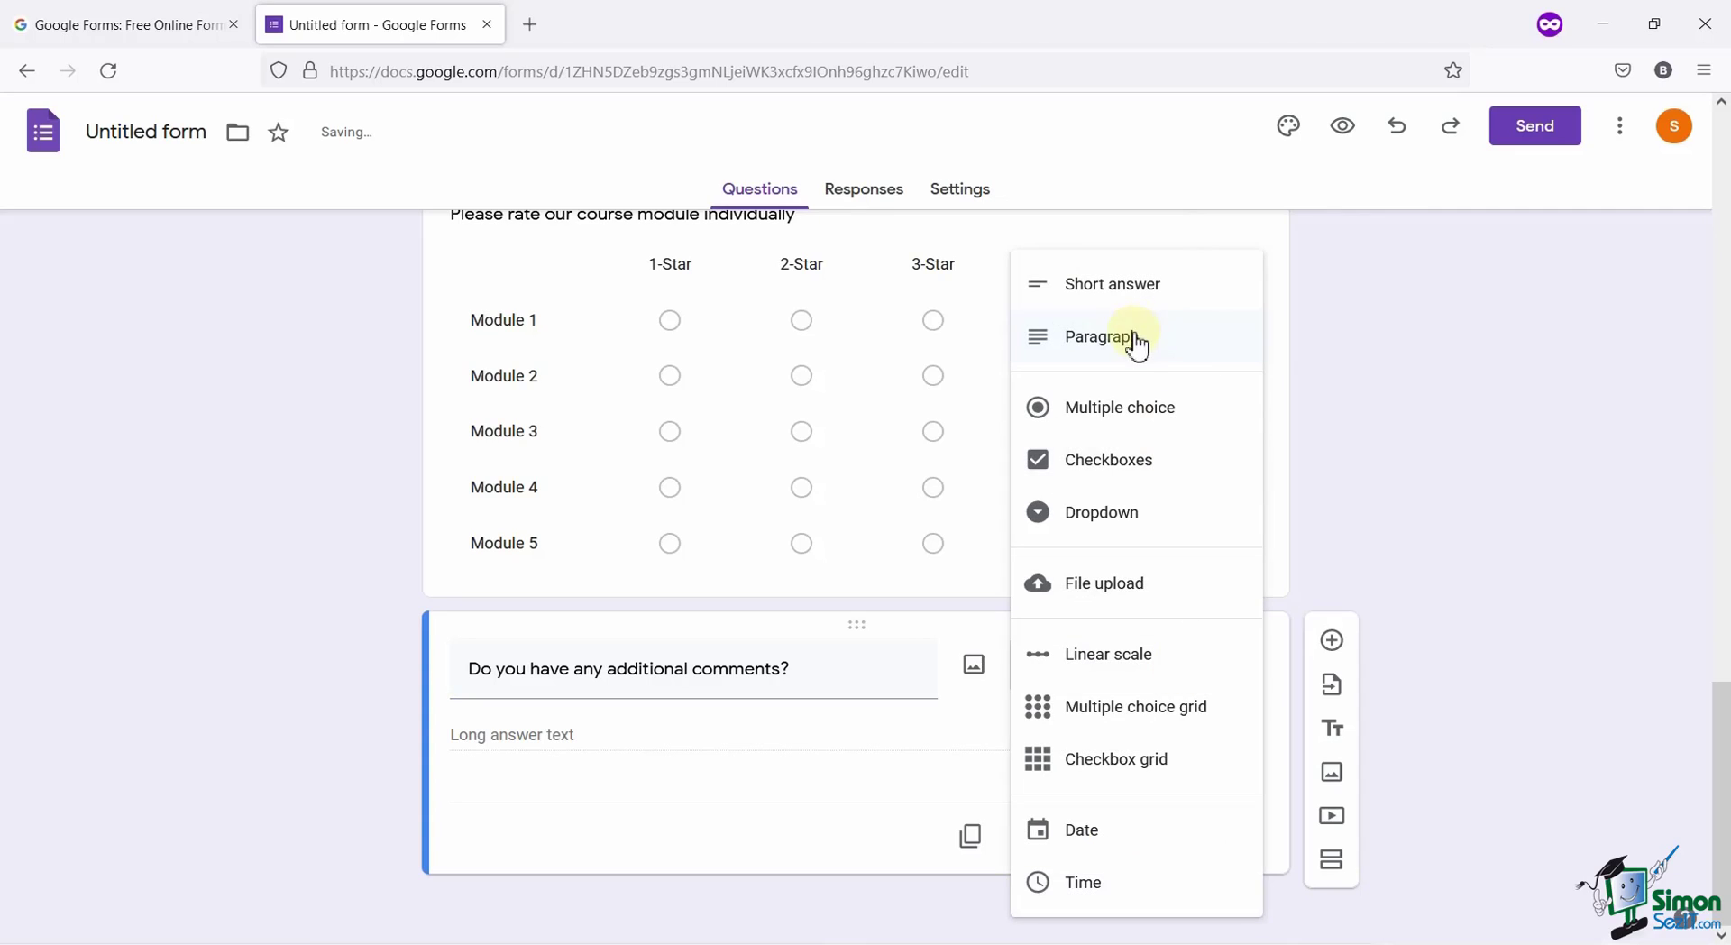
{"action": "left_click", "coordinate": [1397, 598]}
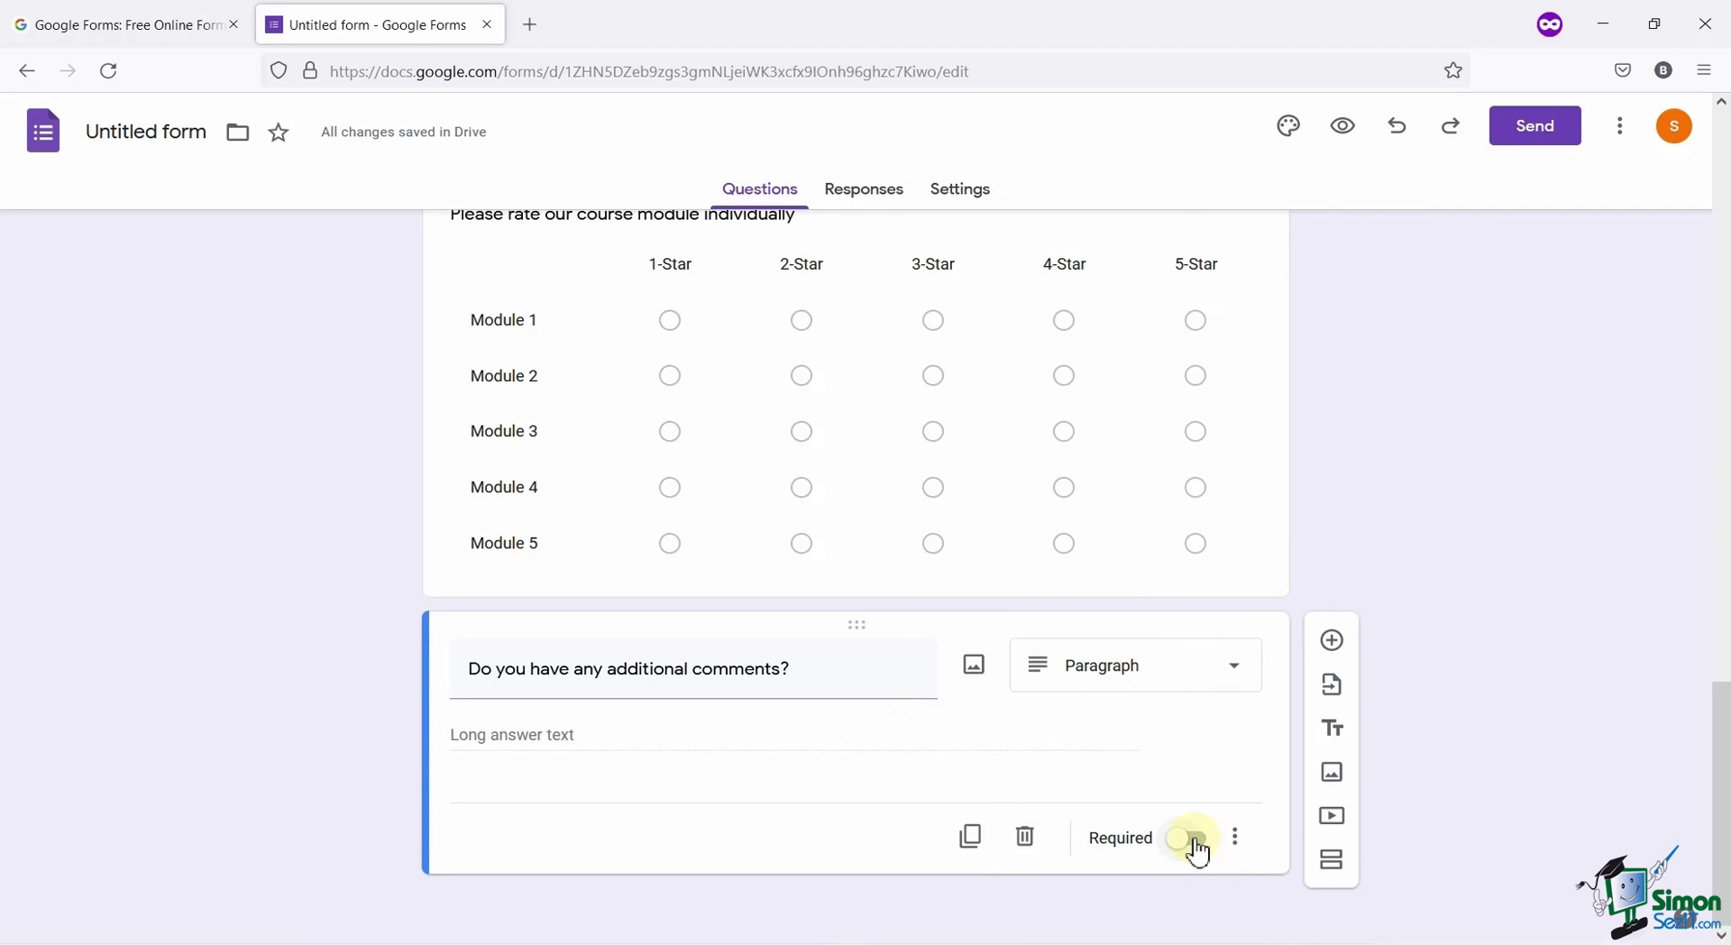
{"action": "scroll", "coordinate": [1167, 607], "scroll_direction": "up", "scroll_amount": 15}
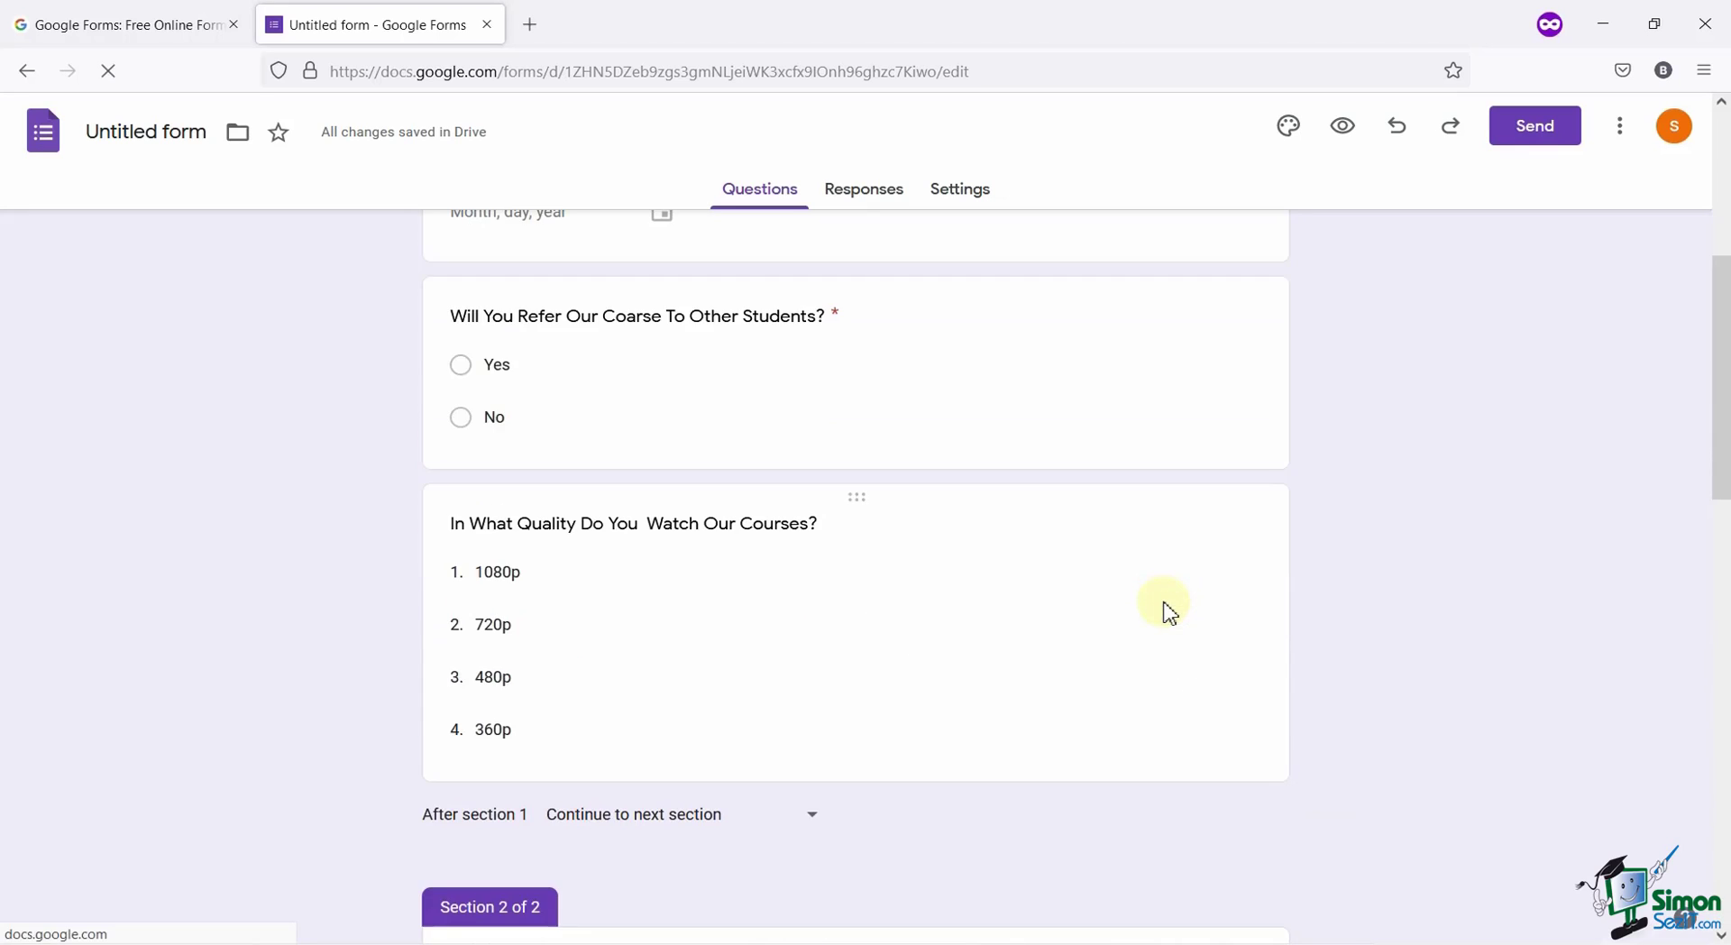
{"action": "scroll", "coordinate": [1169, 613], "scroll_direction": "up", "scroll_amount": 5}
{"action": "scroll", "coordinate": [1036, 572], "scroll_direction": "down", "scroll_amount": 14}
{"action": "scroll", "coordinate": [1028, 580], "scroll_direction": "up", "scroll_amount": 14}
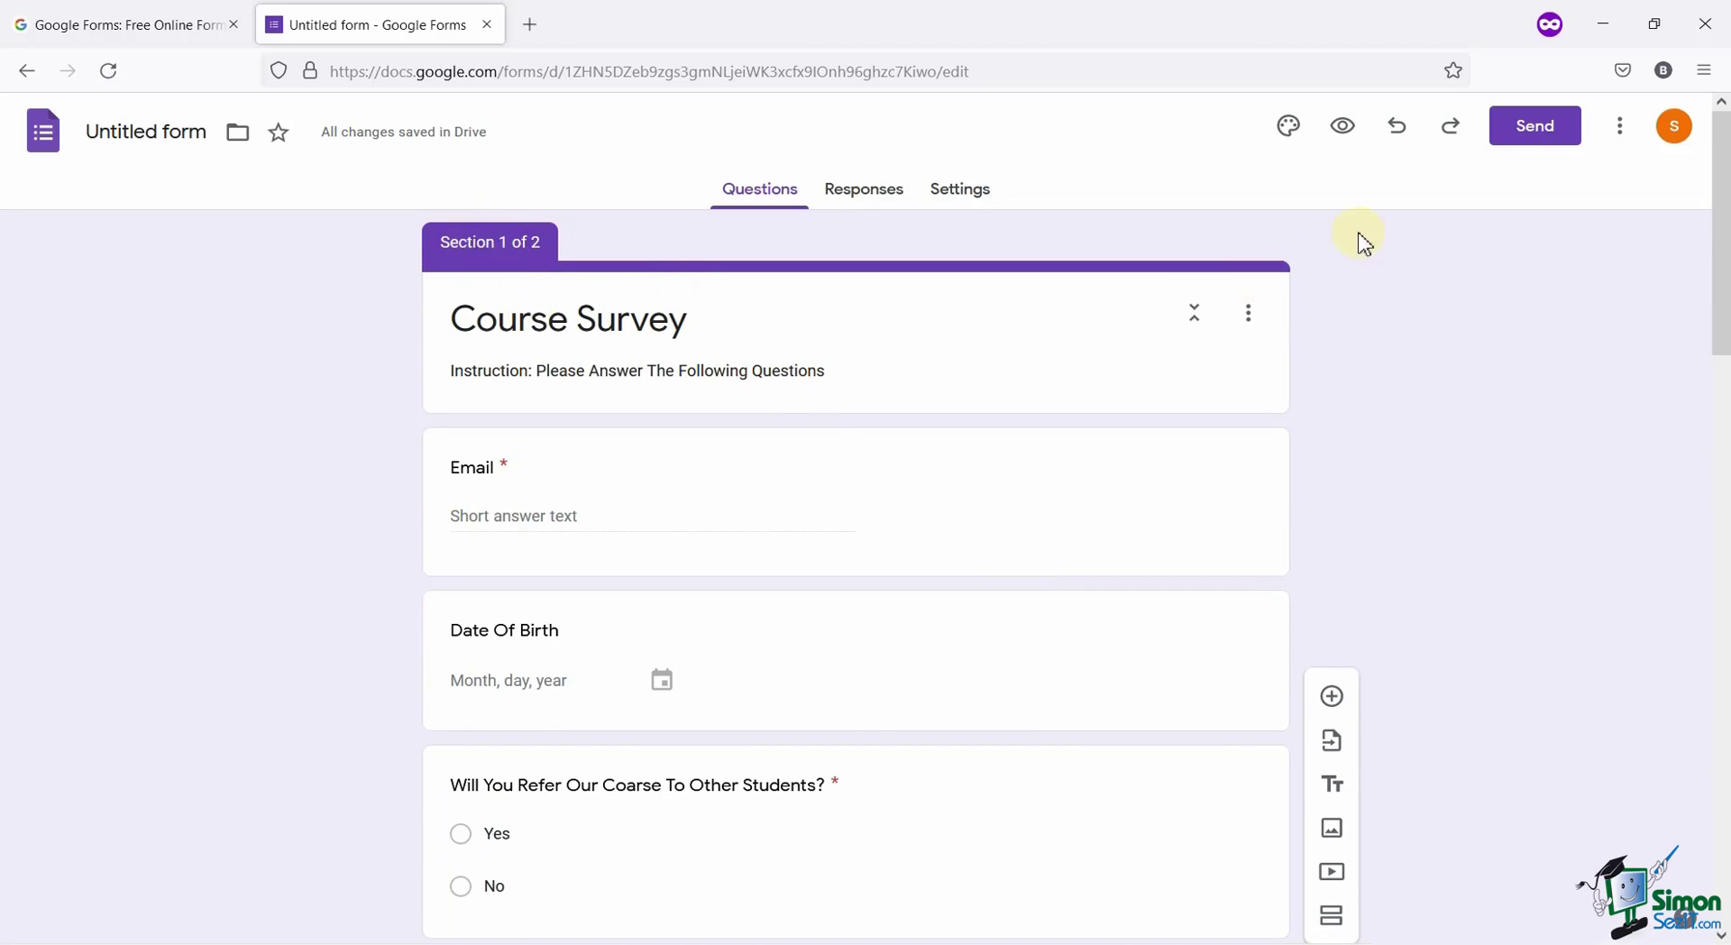
Preview the Course Survey and try to continue, so the unanswered required Email field is flagged.
{"action": "left_click", "coordinate": [1342, 127]}
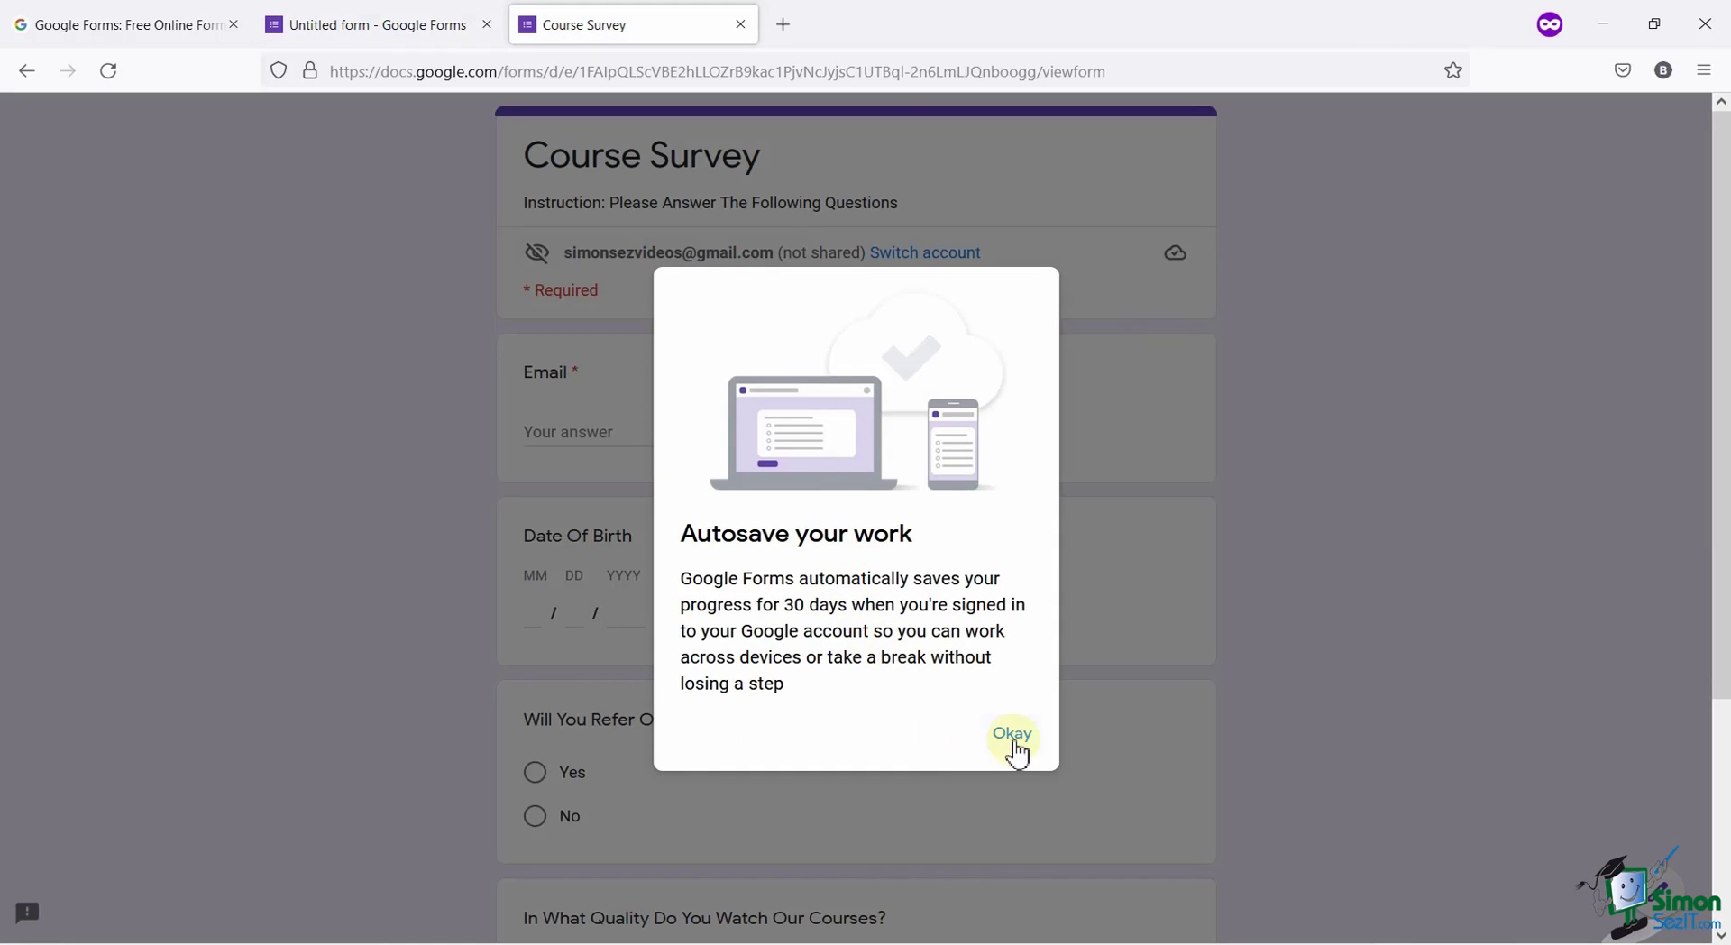
{"action": "left_click", "coordinate": [1014, 734]}
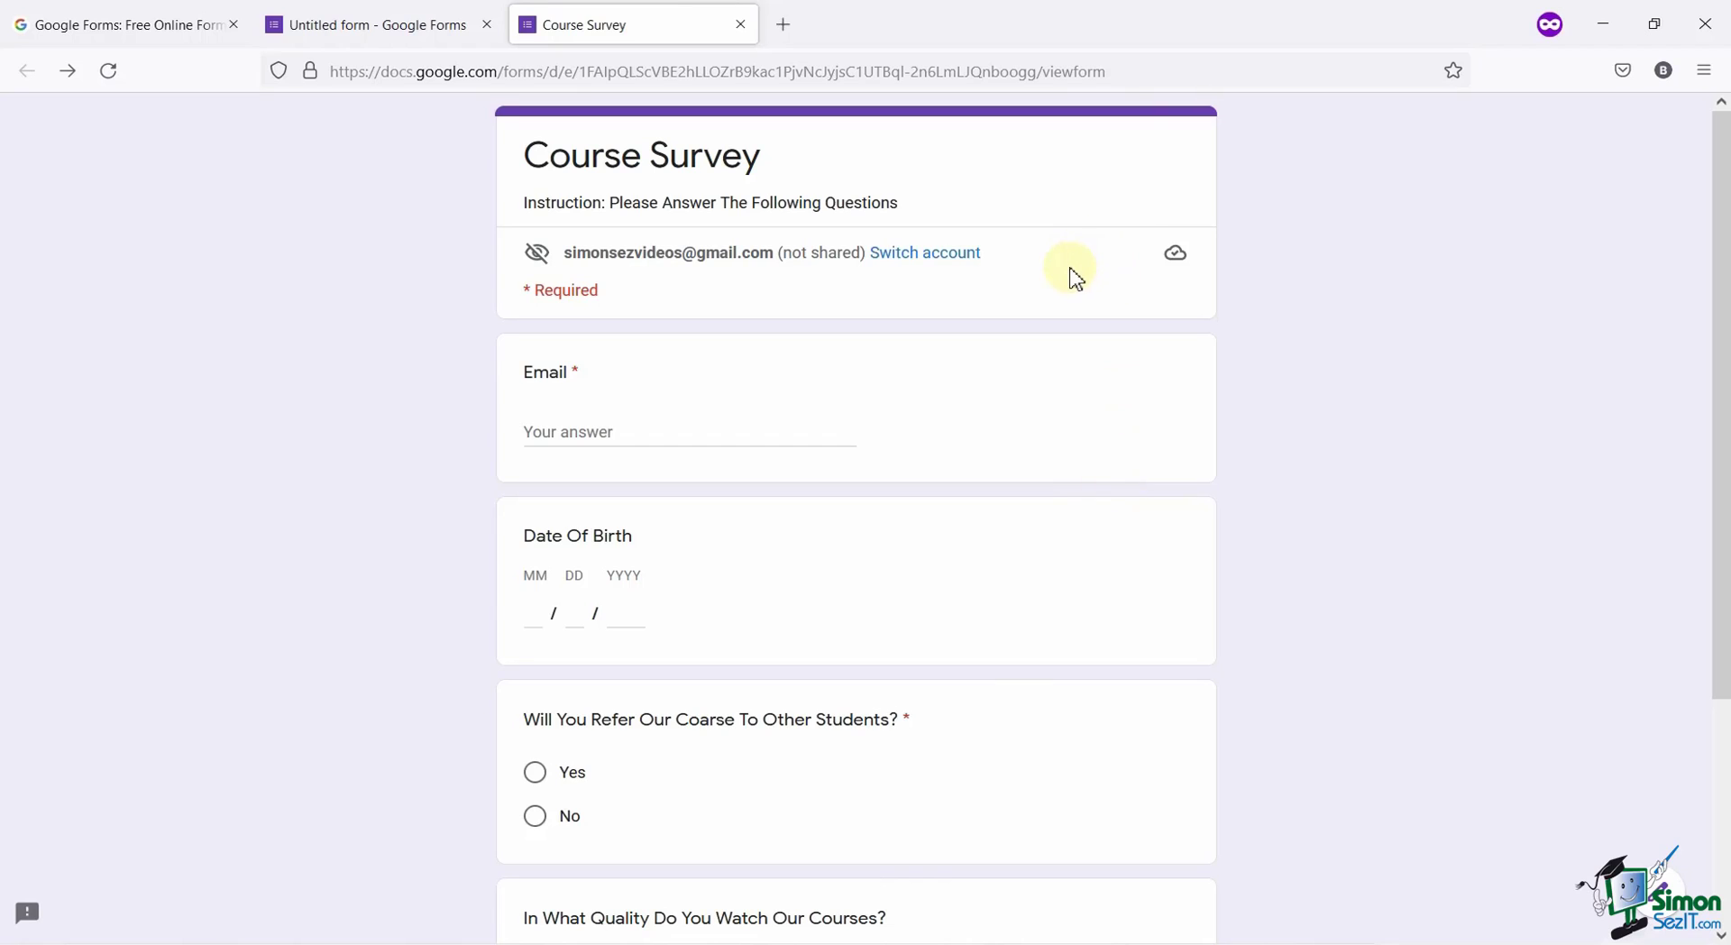
{"action": "scroll", "coordinate": [1068, 284], "scroll_direction": "down", "scroll_amount": 3}
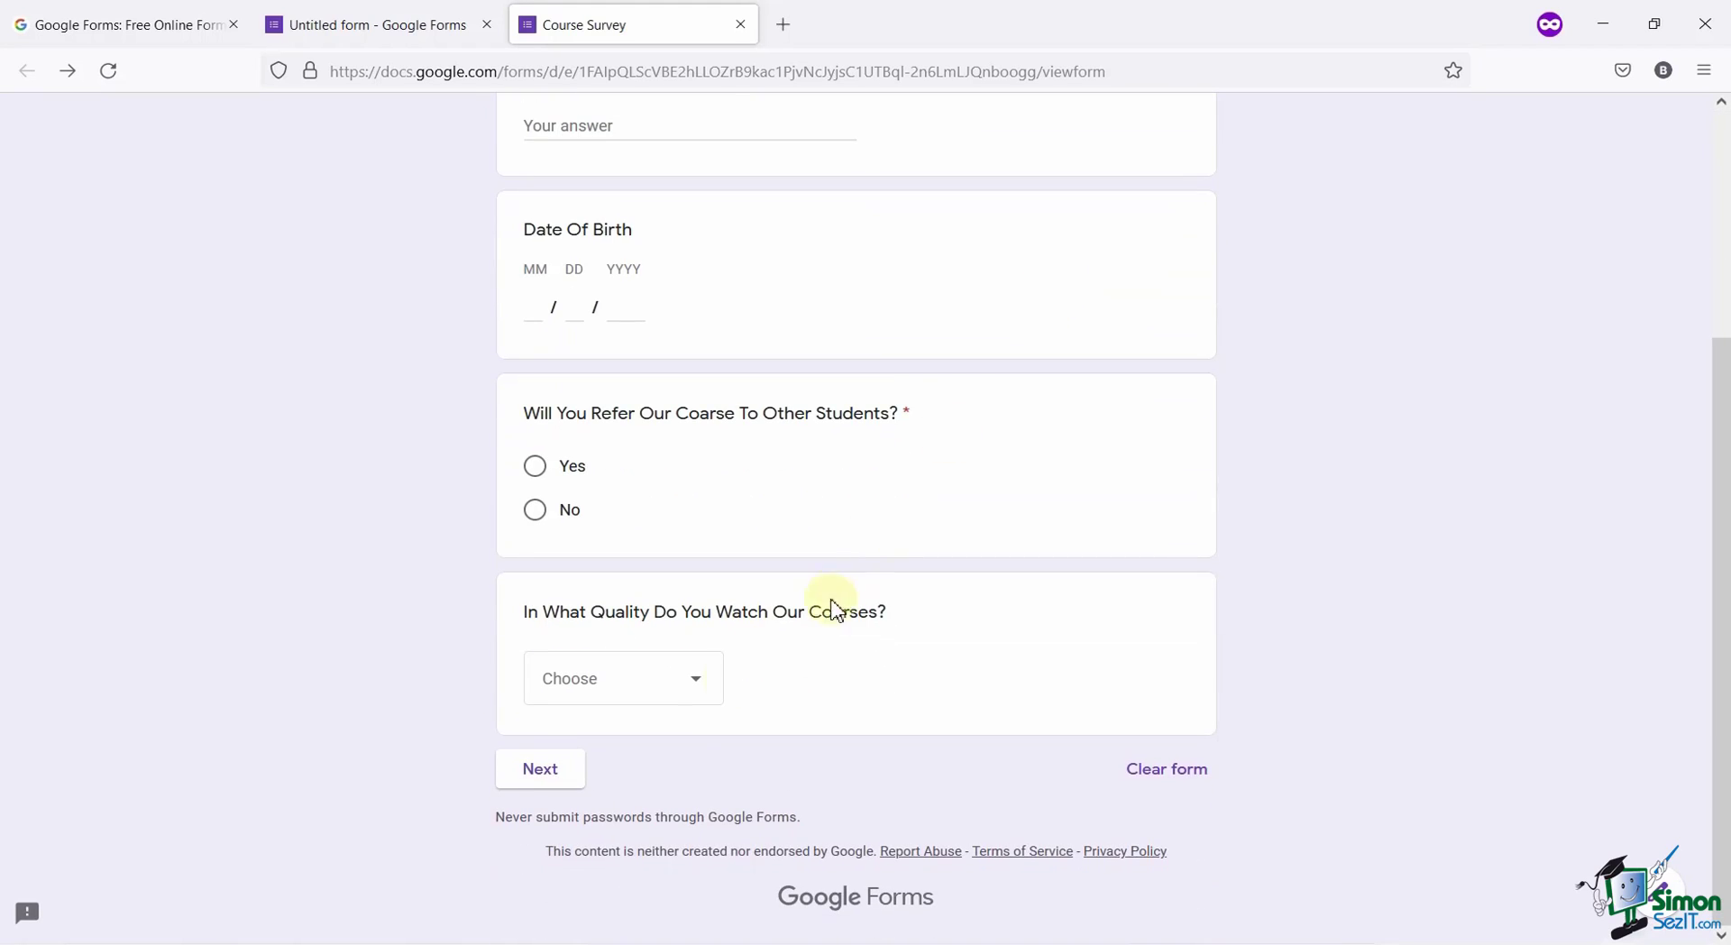
{"action": "left_click", "coordinate": [586, 783]}
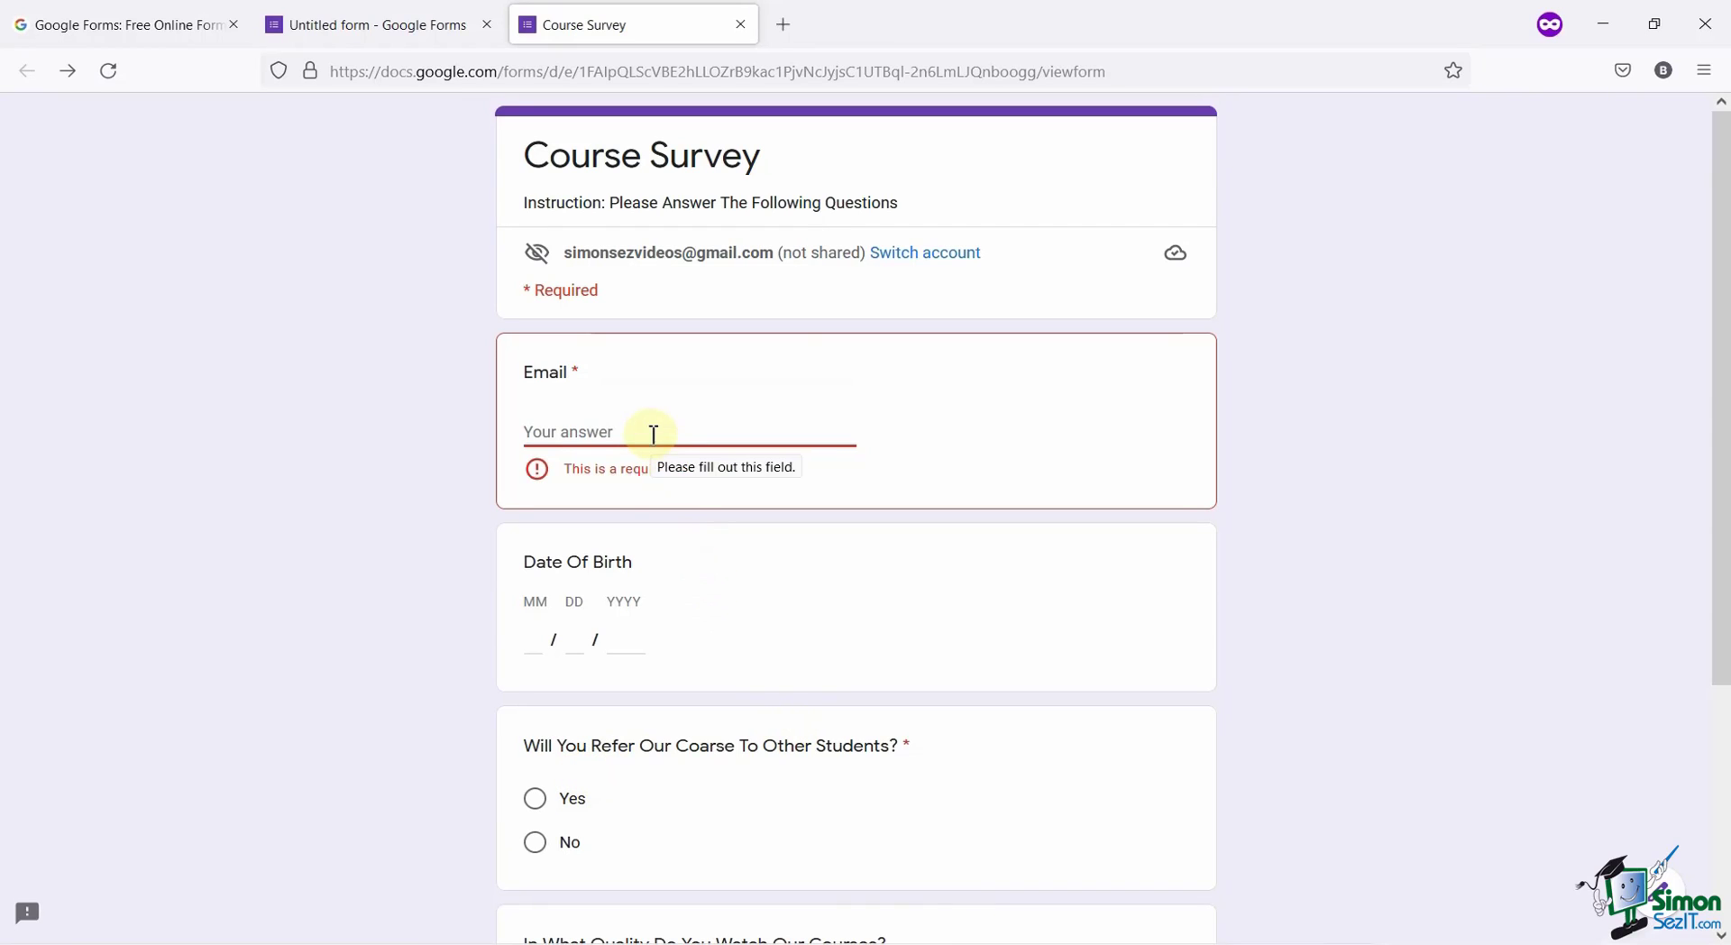
{"action": "left_click", "coordinate": [633, 455]}
{"action": "scroll", "coordinate": [609, 435], "scroll_direction": "down", "scroll_amount": 3}
{"action": "scroll", "coordinate": [611, 270], "scroll_direction": "up", "scroll_amount": 3}
Back in the editor, switch the theme colour from purple to green.
{"action": "left_click", "coordinate": [385, 13]}
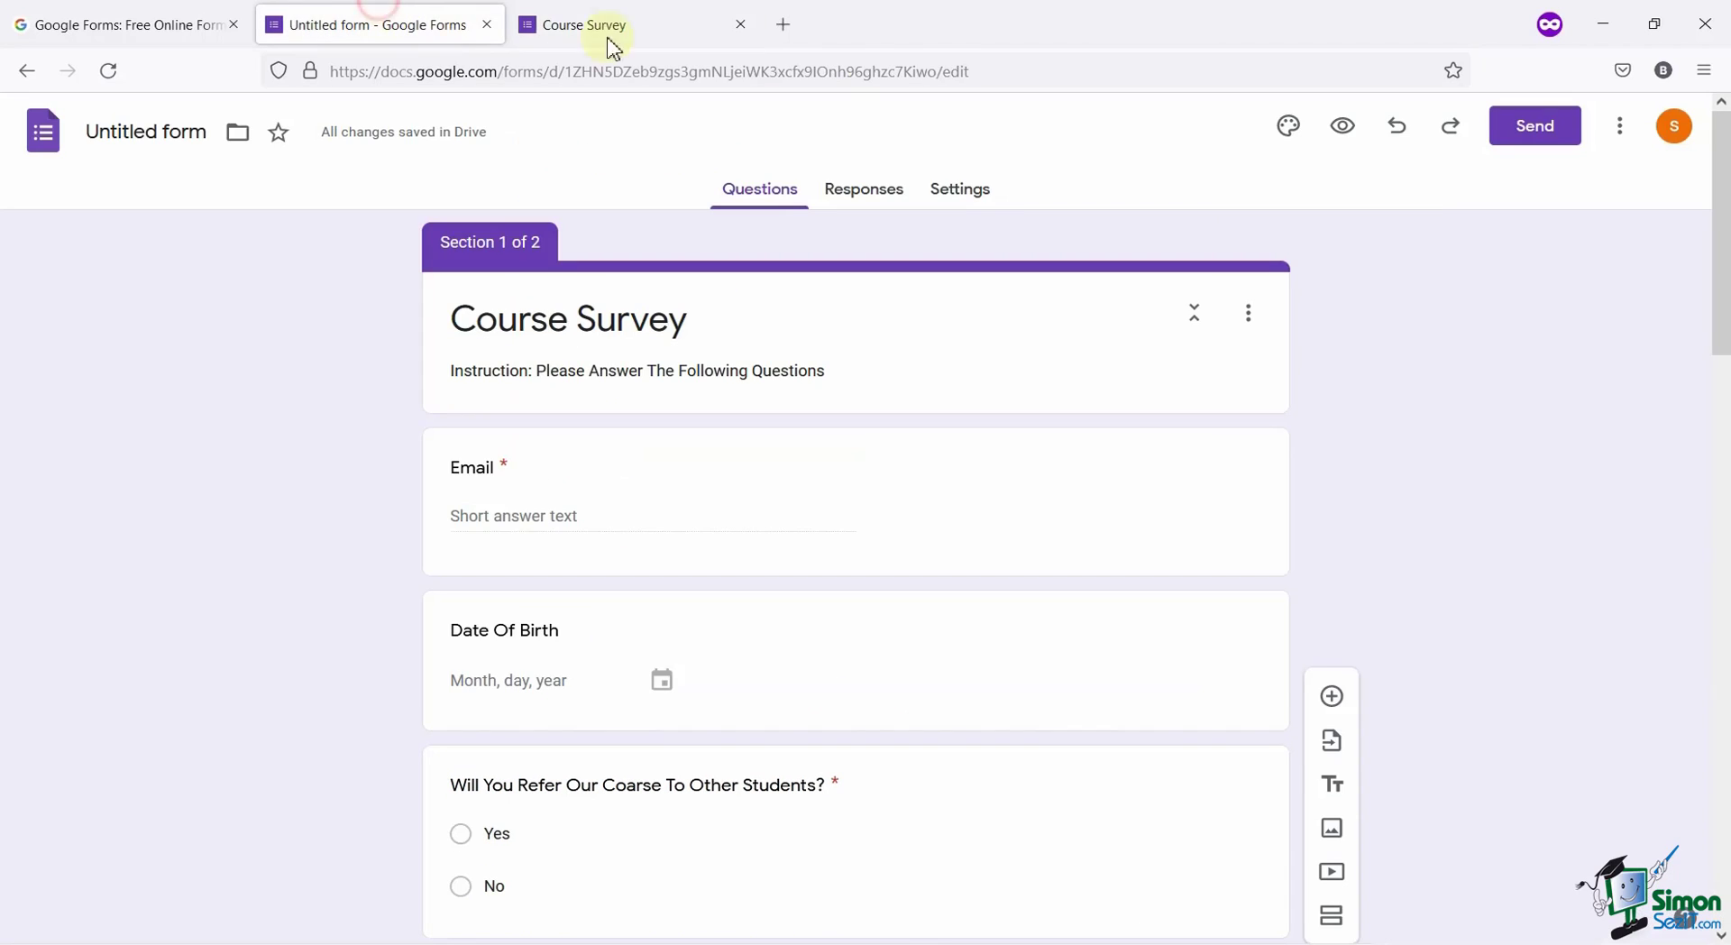
{"action": "left_click", "coordinate": [1287, 126]}
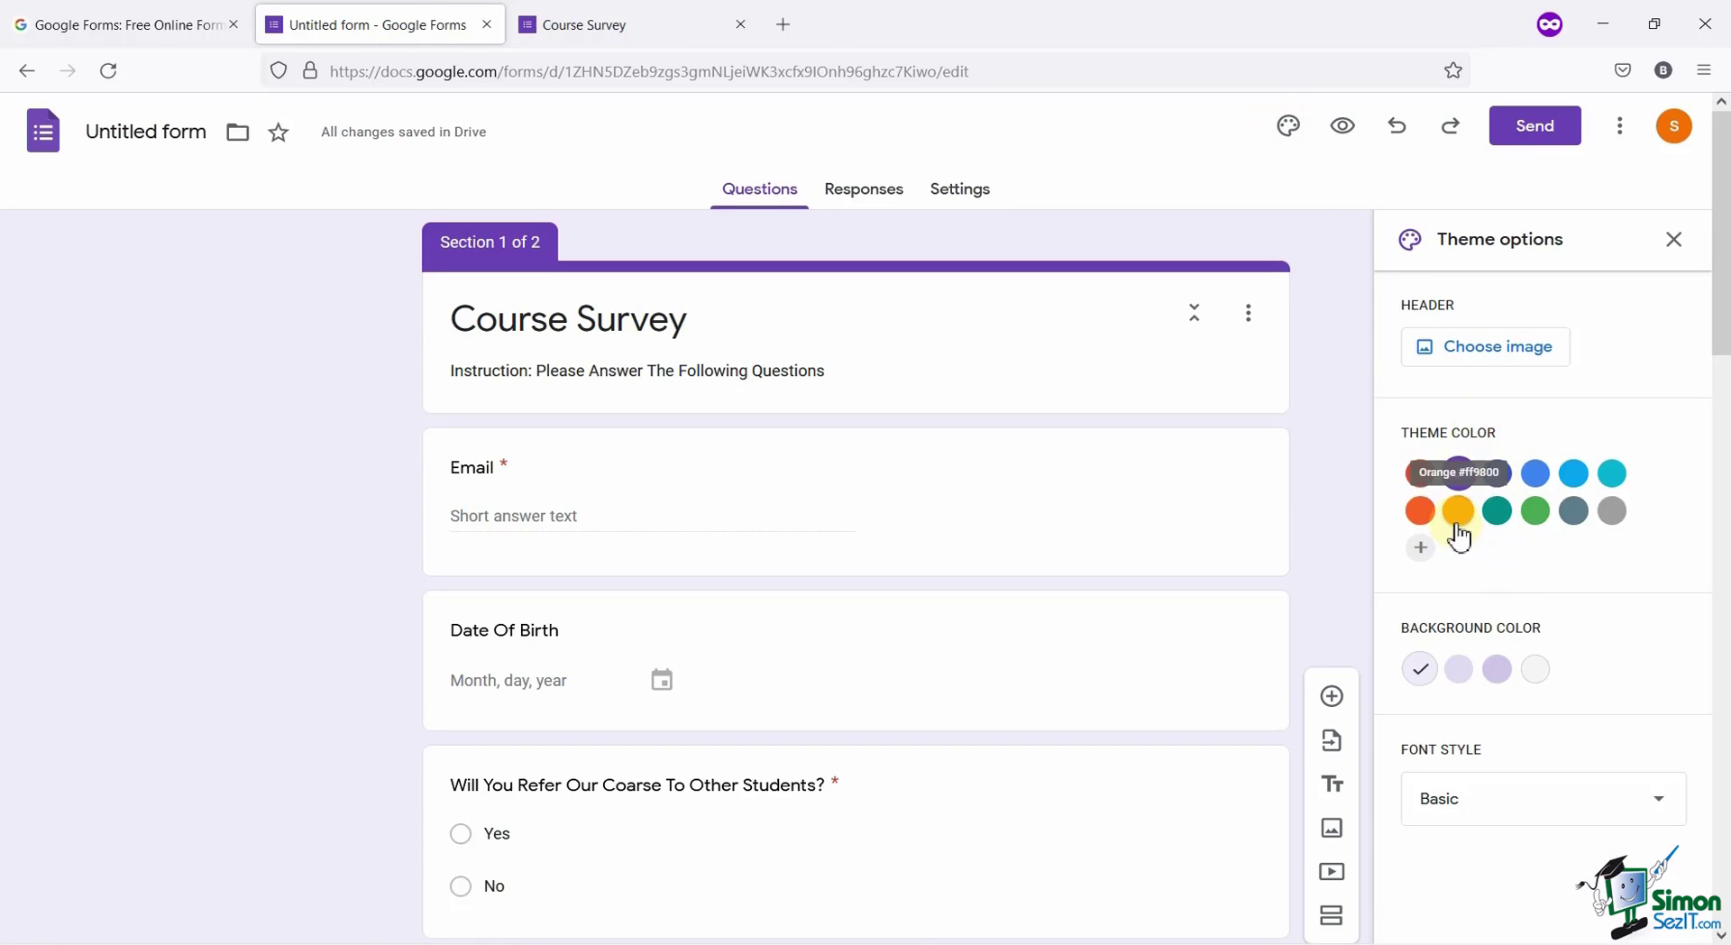
{"action": "left_click", "coordinate": [1538, 514]}
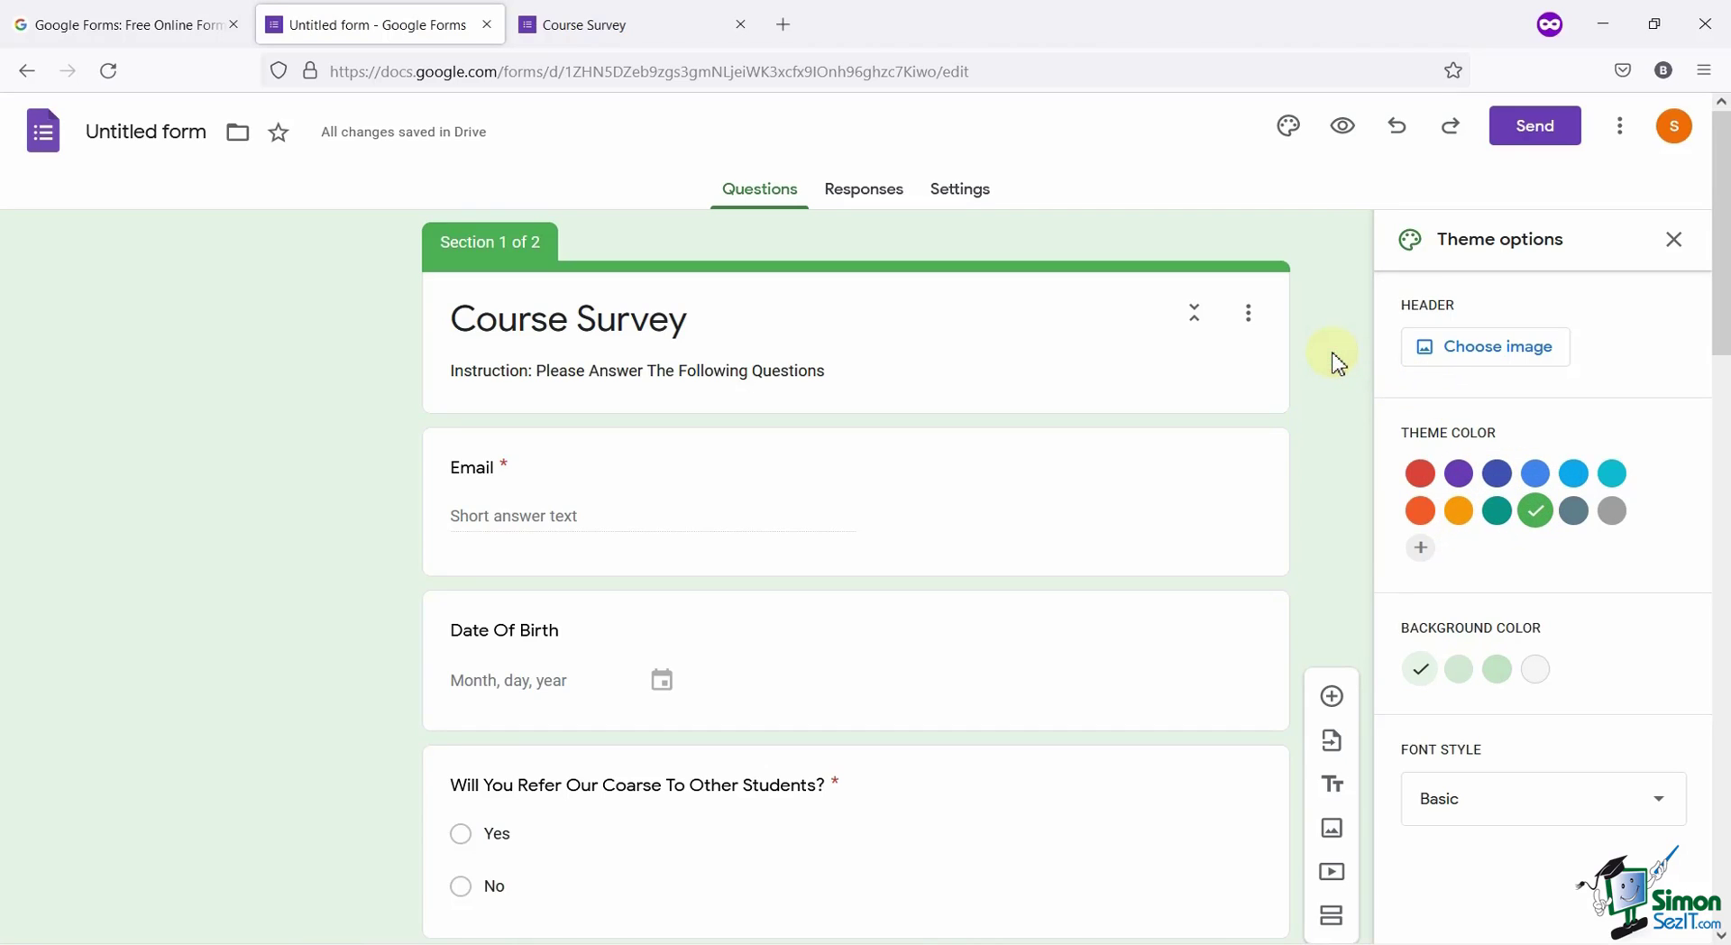
Browse the Work and School header themes and select the coffee-and-notepad image.
{"action": "left_click", "coordinate": [1527, 364]}
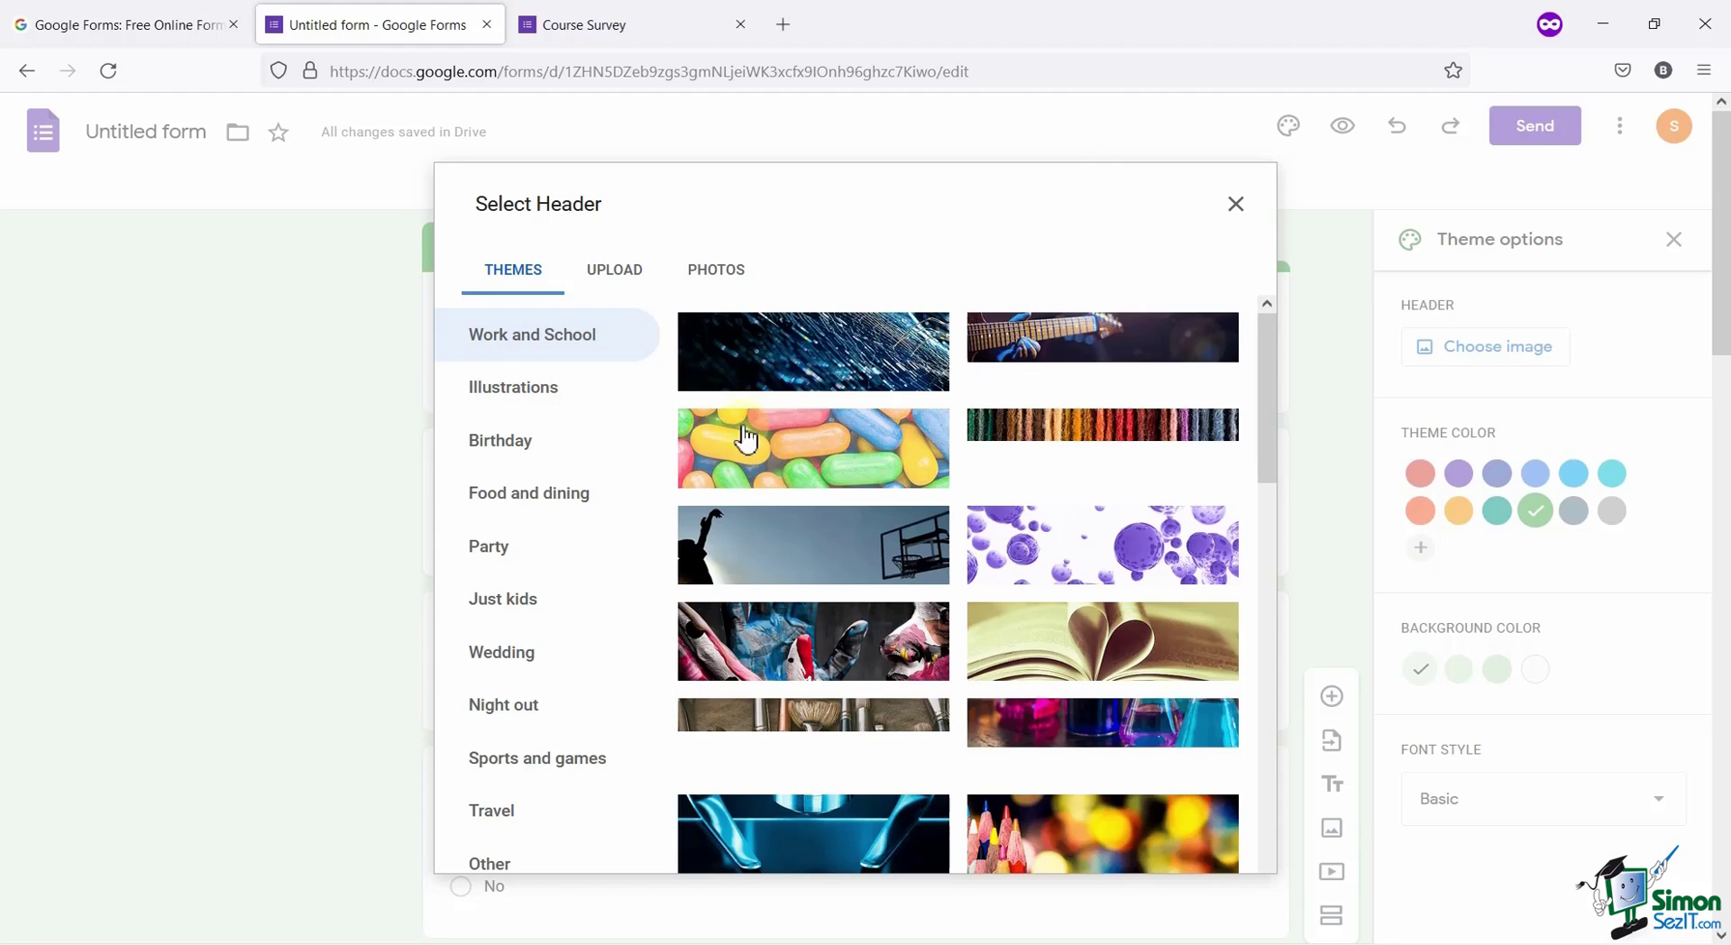
{"action": "left_click", "coordinate": [658, 334]}
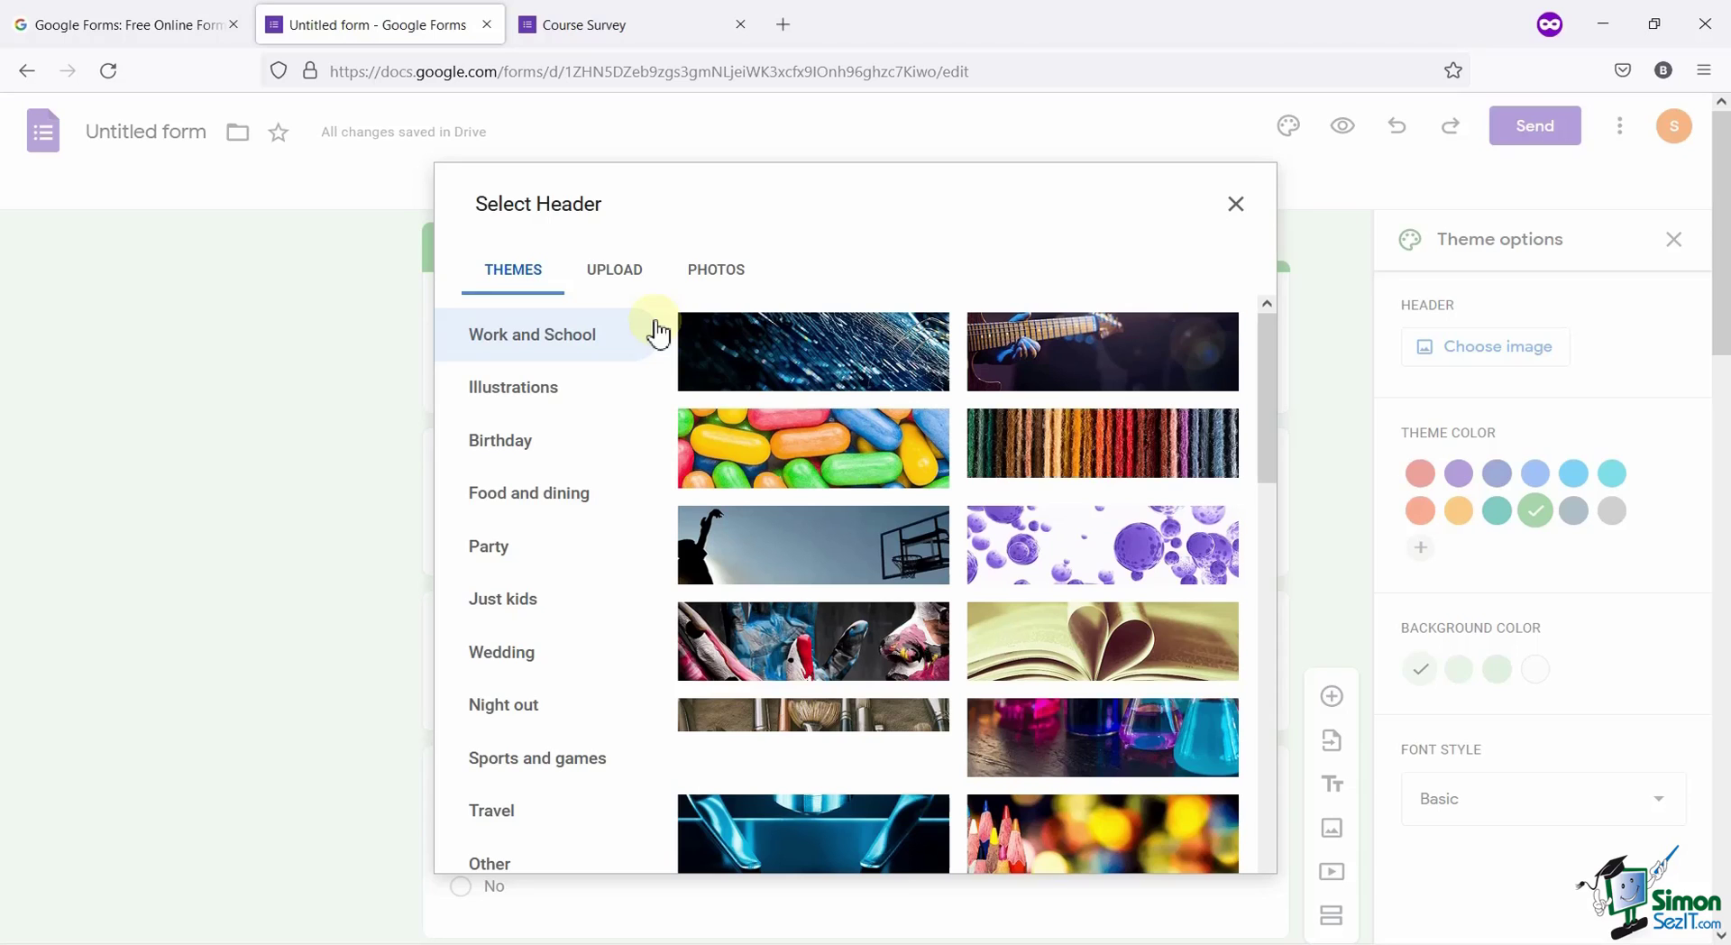
{"action": "left_click", "coordinate": [618, 284]}
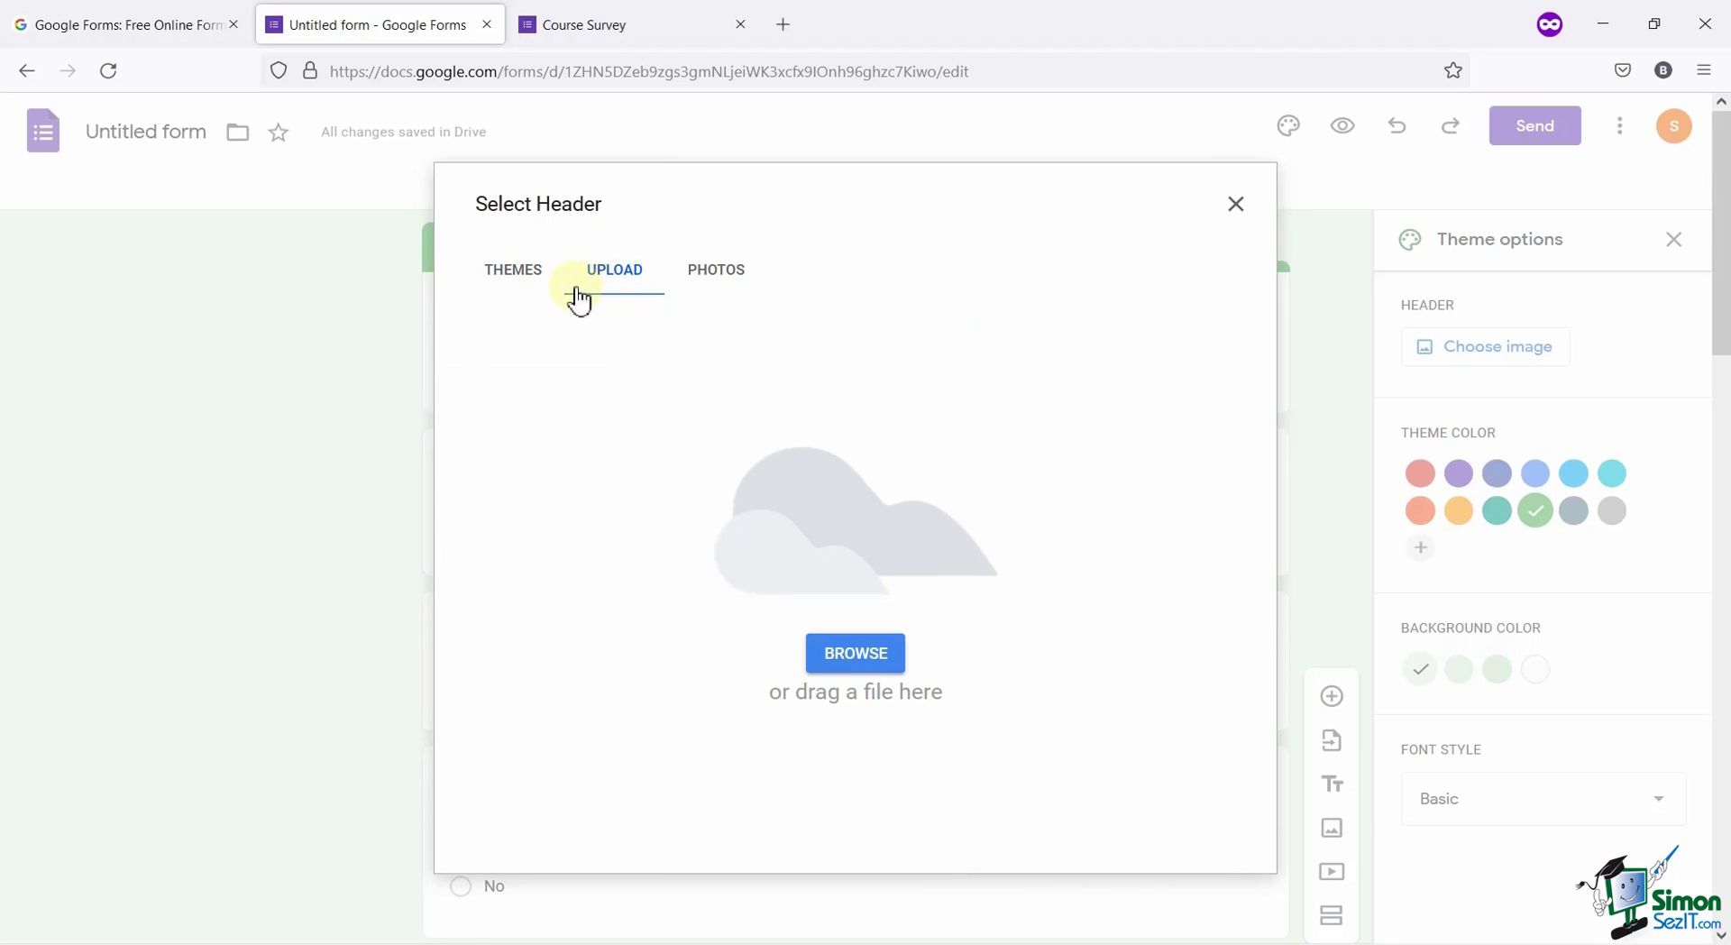
{"action": "left_click", "coordinate": [505, 276]}
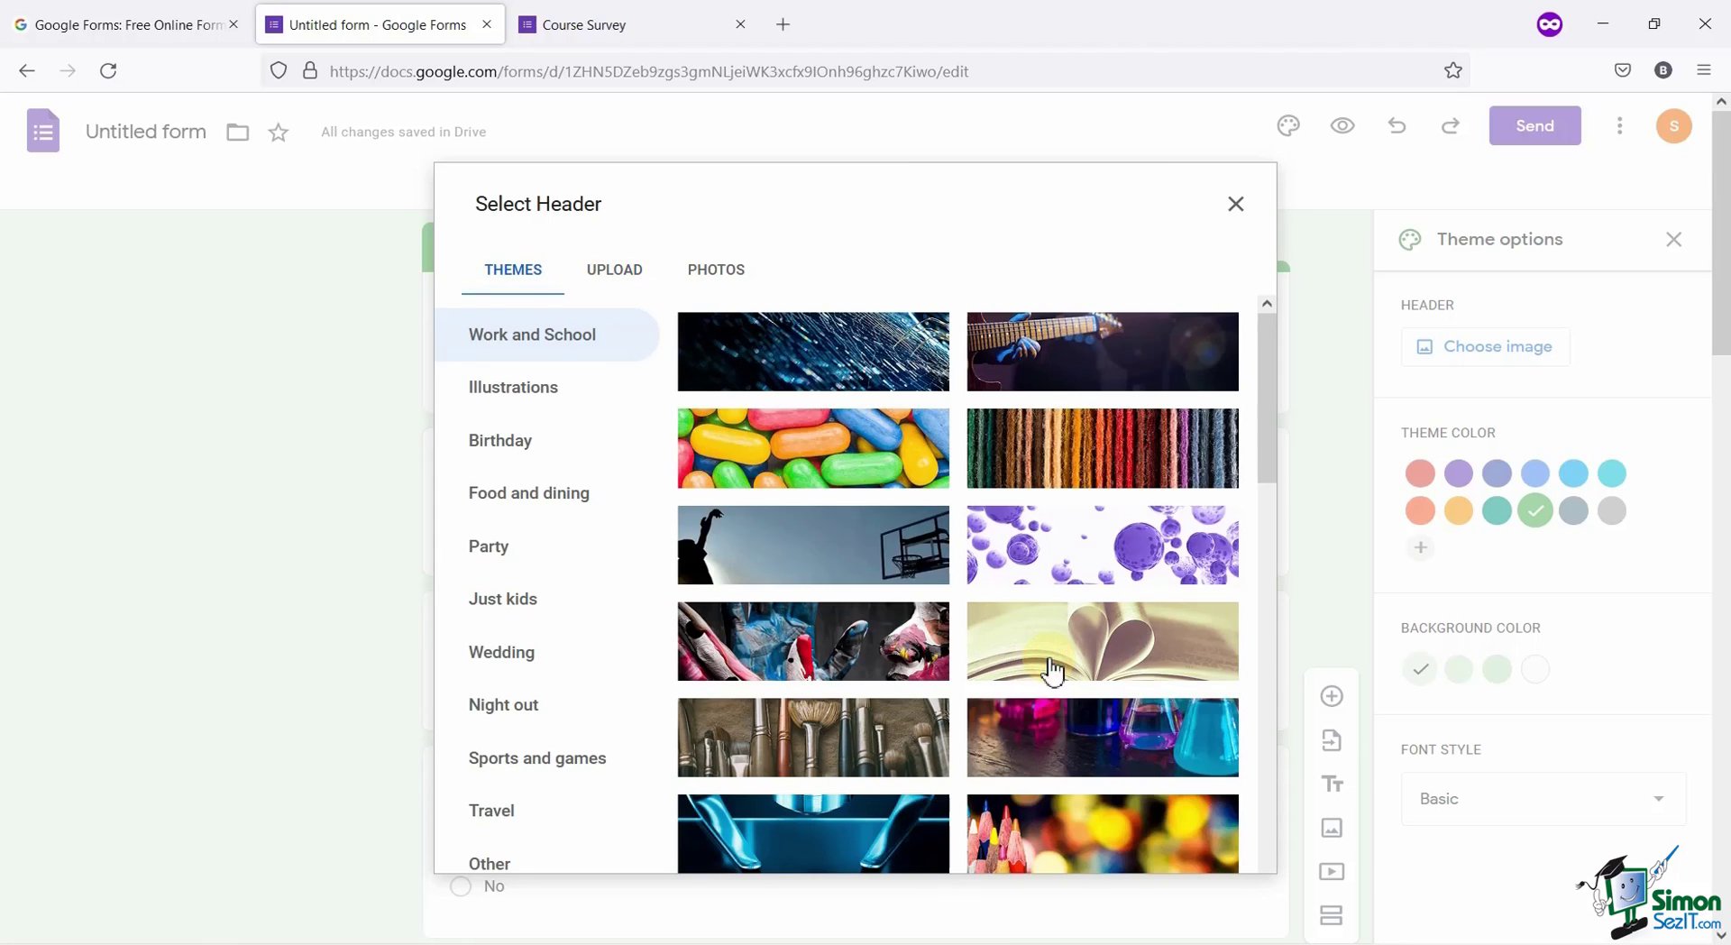
{"action": "left_click", "coordinate": [1053, 672]}
{"action": "scroll", "coordinate": [1053, 672], "scroll_direction": "down", "scroll_amount": 3}
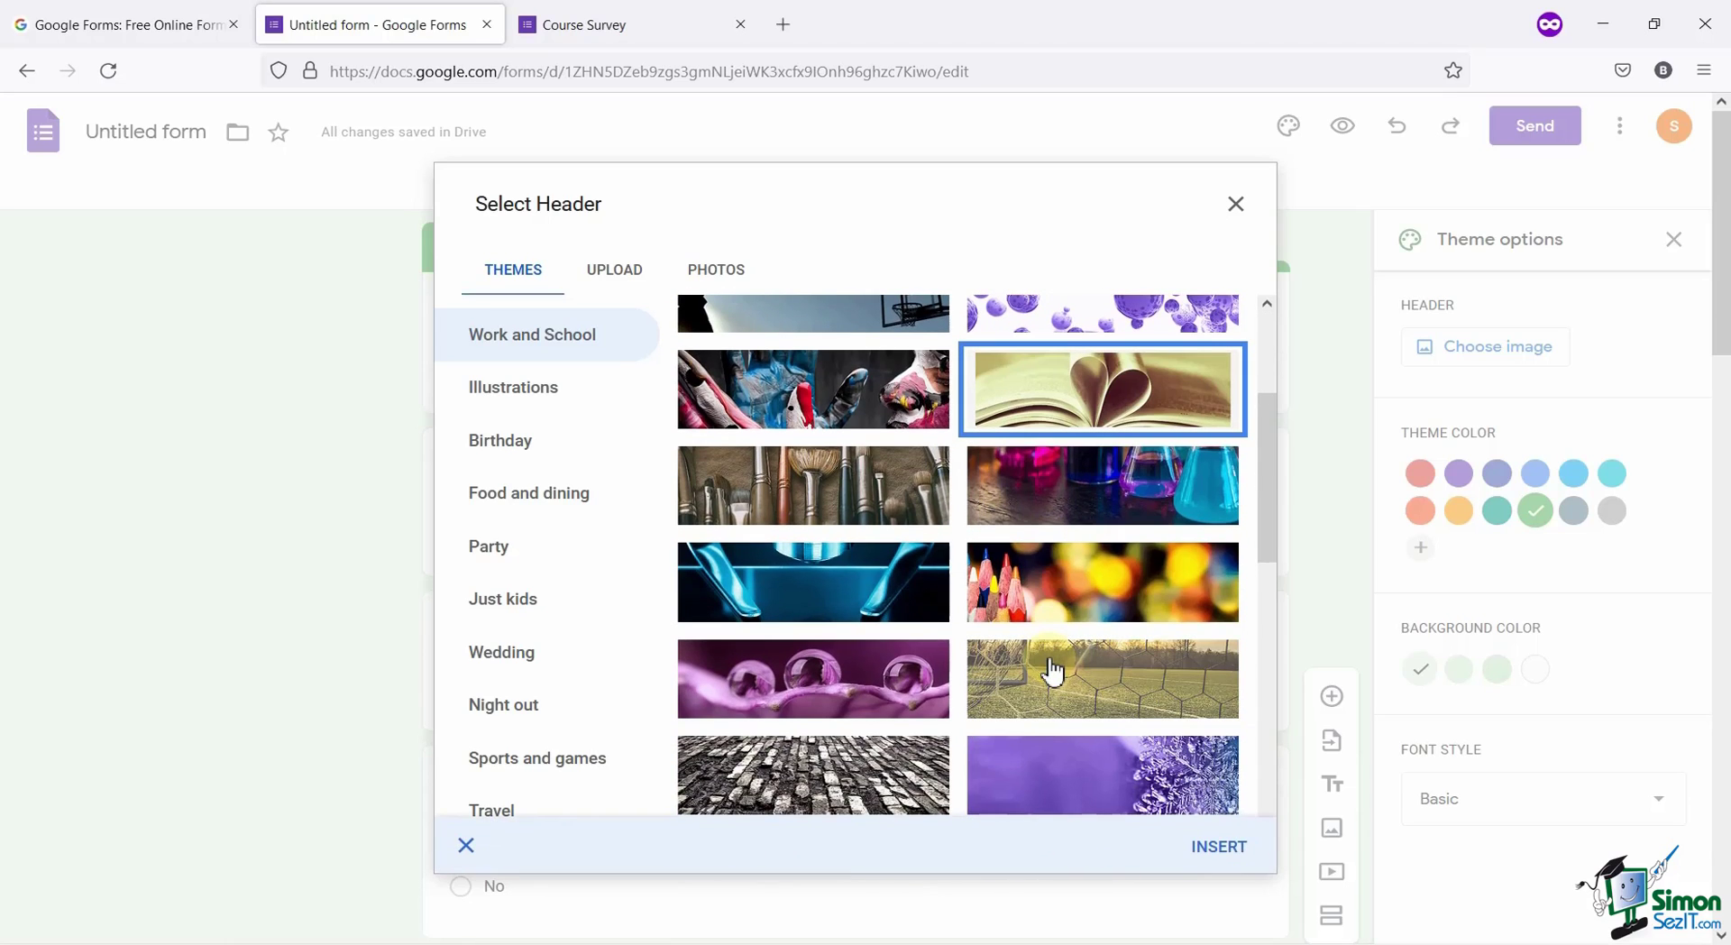
{"action": "scroll", "coordinate": [1053, 672], "scroll_direction": "down", "scroll_amount": 3}
{"action": "scroll", "coordinate": [1053, 672], "scroll_direction": "down", "scroll_amount": 3}
{"action": "scroll", "coordinate": [1053, 671], "scroll_direction": "down", "scroll_amount": 5}
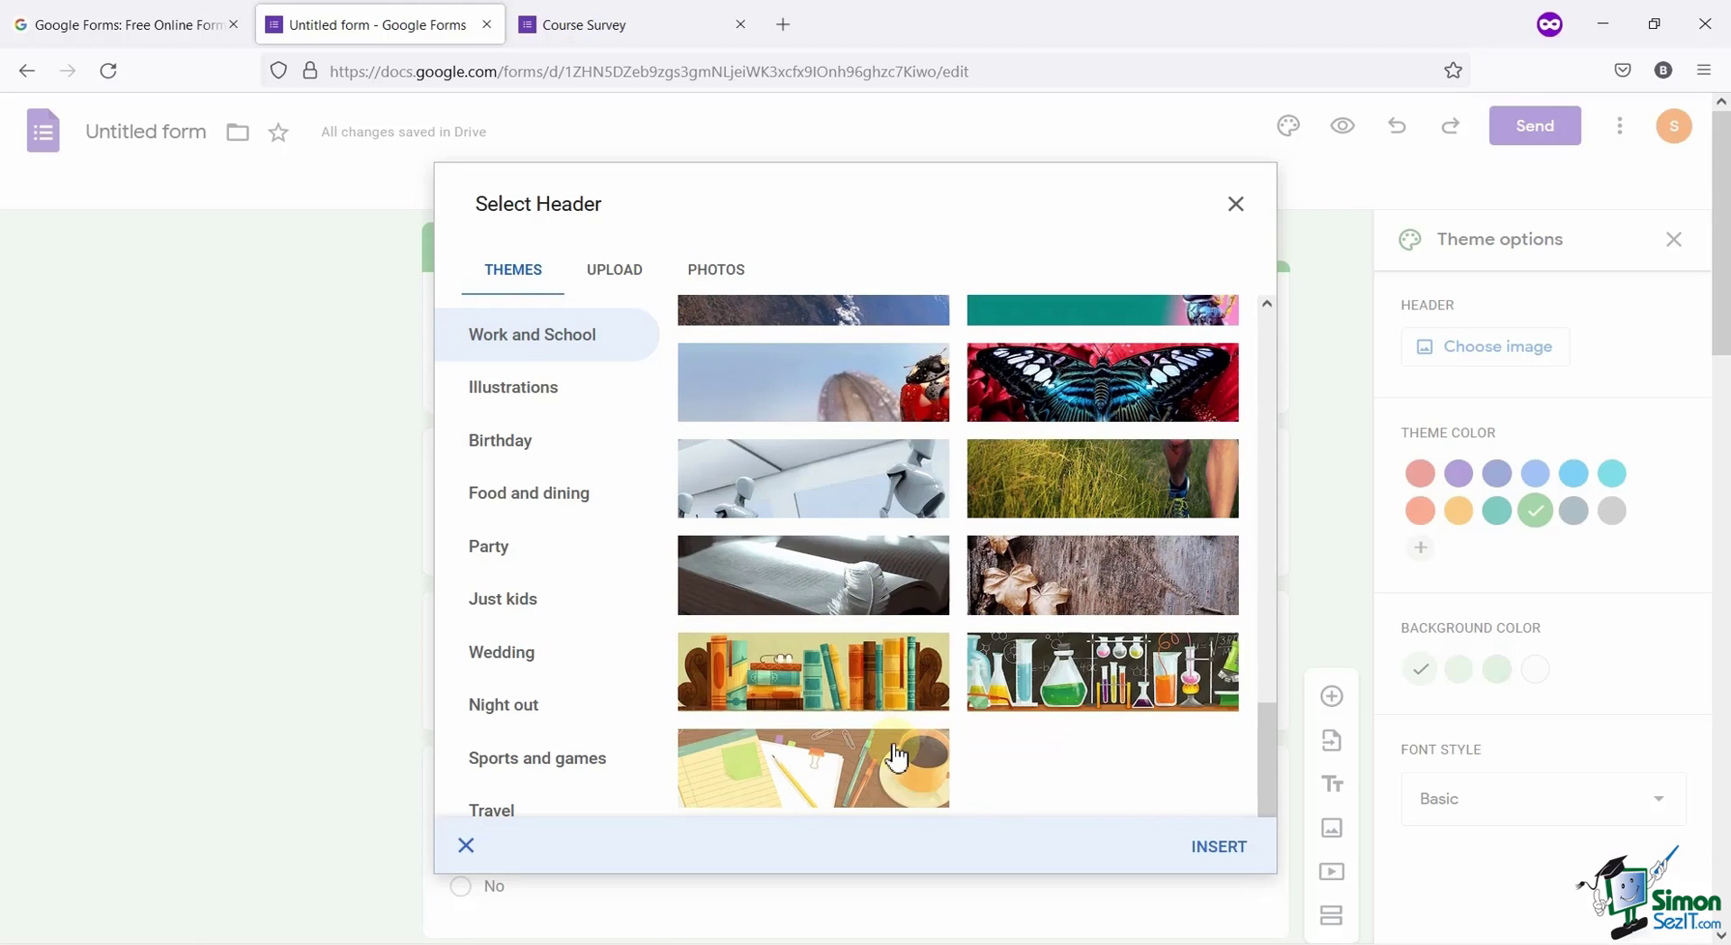
{"action": "left_click", "coordinate": [896, 758]}
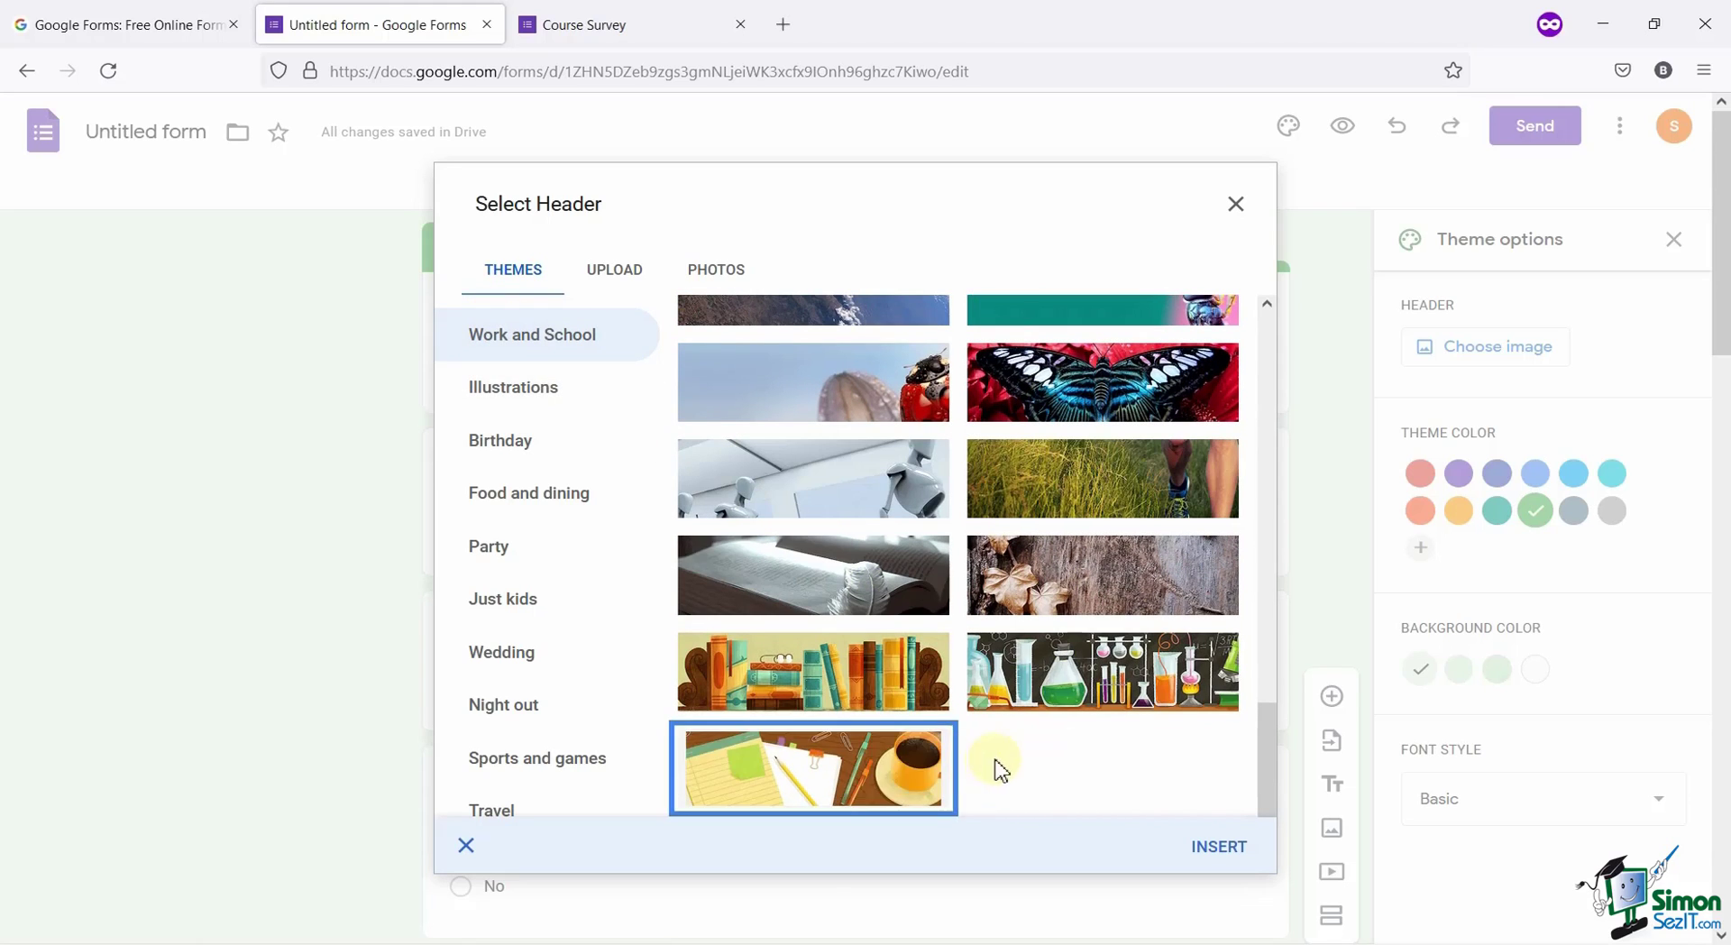
Insert the coffee-and-notepad header and add a custom bright green theme colour.
{"action": "left_click", "coordinate": [1194, 845]}
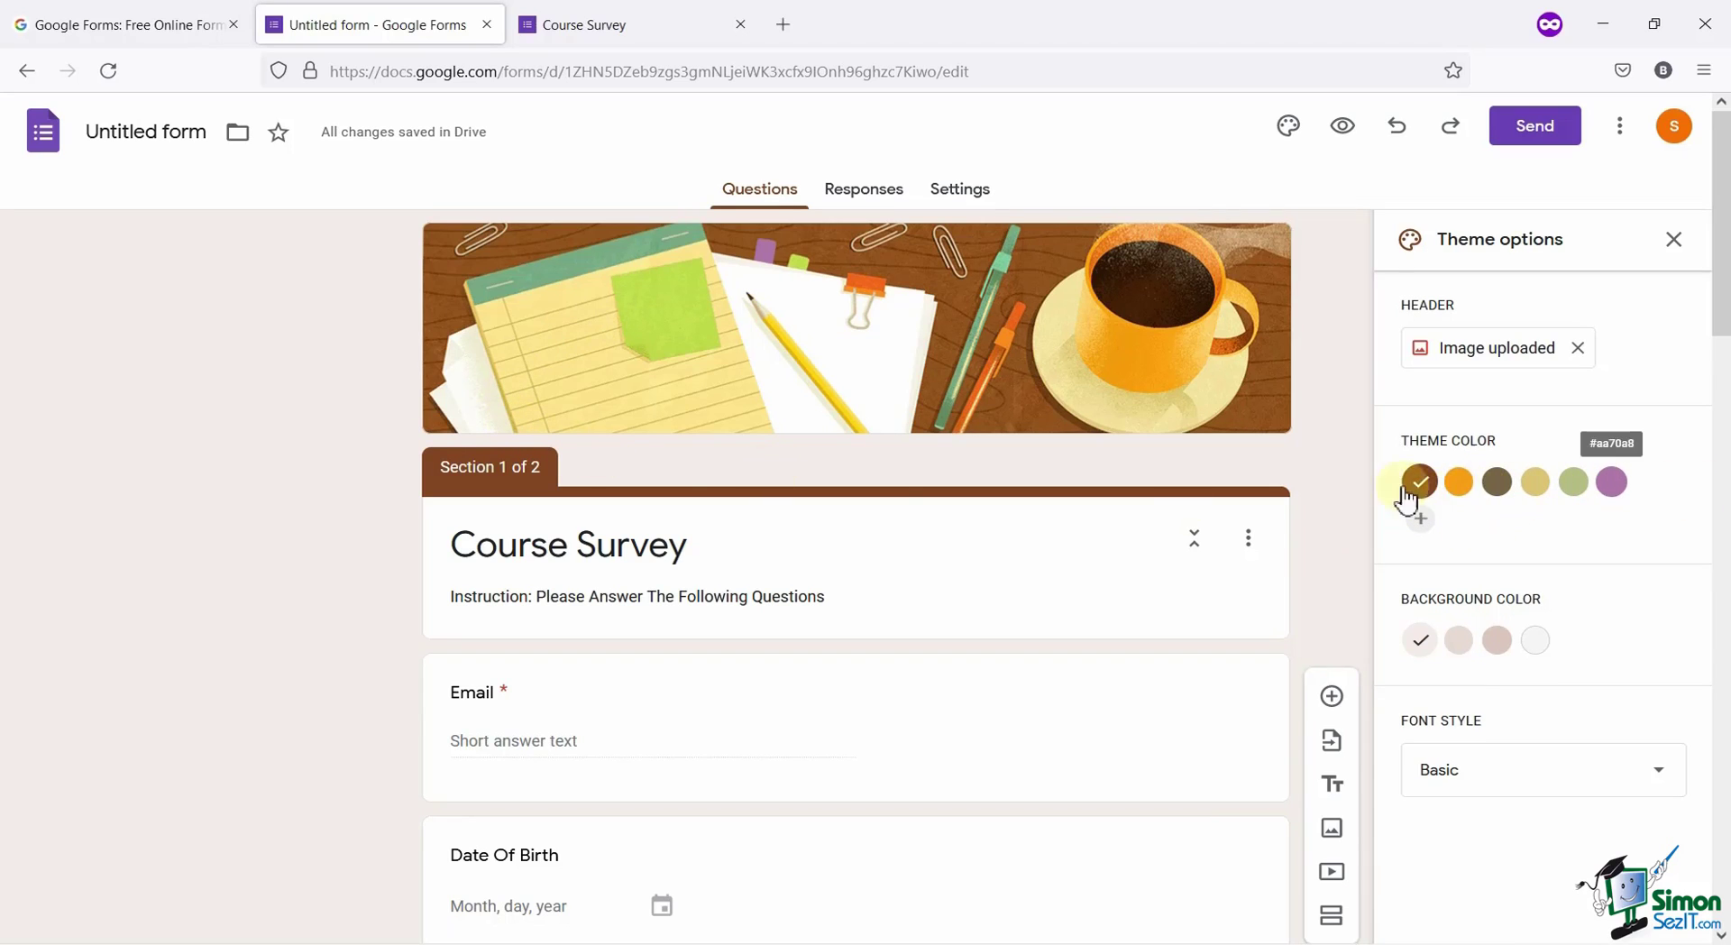
{"action": "left_click", "coordinate": [1420, 518]}
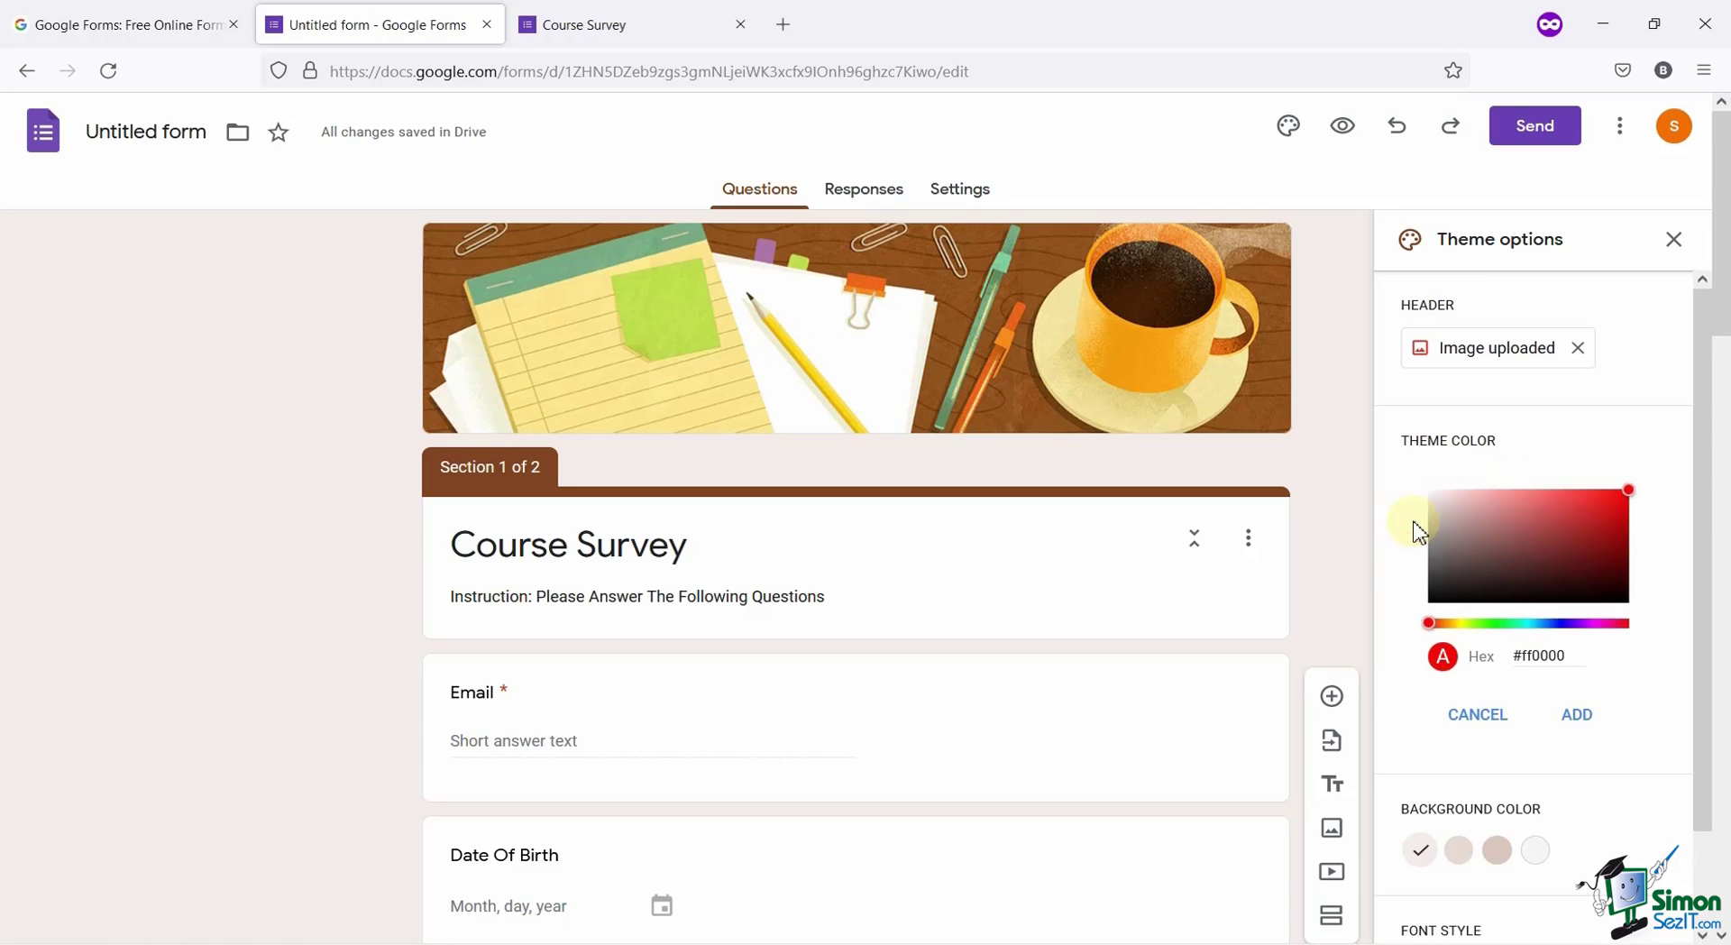
{"action": "left_click", "coordinate": [1503, 623]}
{"action": "left_click_drag", "start_coordinate": [1503, 625], "coordinate": [1499, 625]}
{"action": "left_click_drag", "start_coordinate": [1605, 505], "coordinate": [1630, 511]}
{"action": "left_click", "coordinate": [1569, 714]}
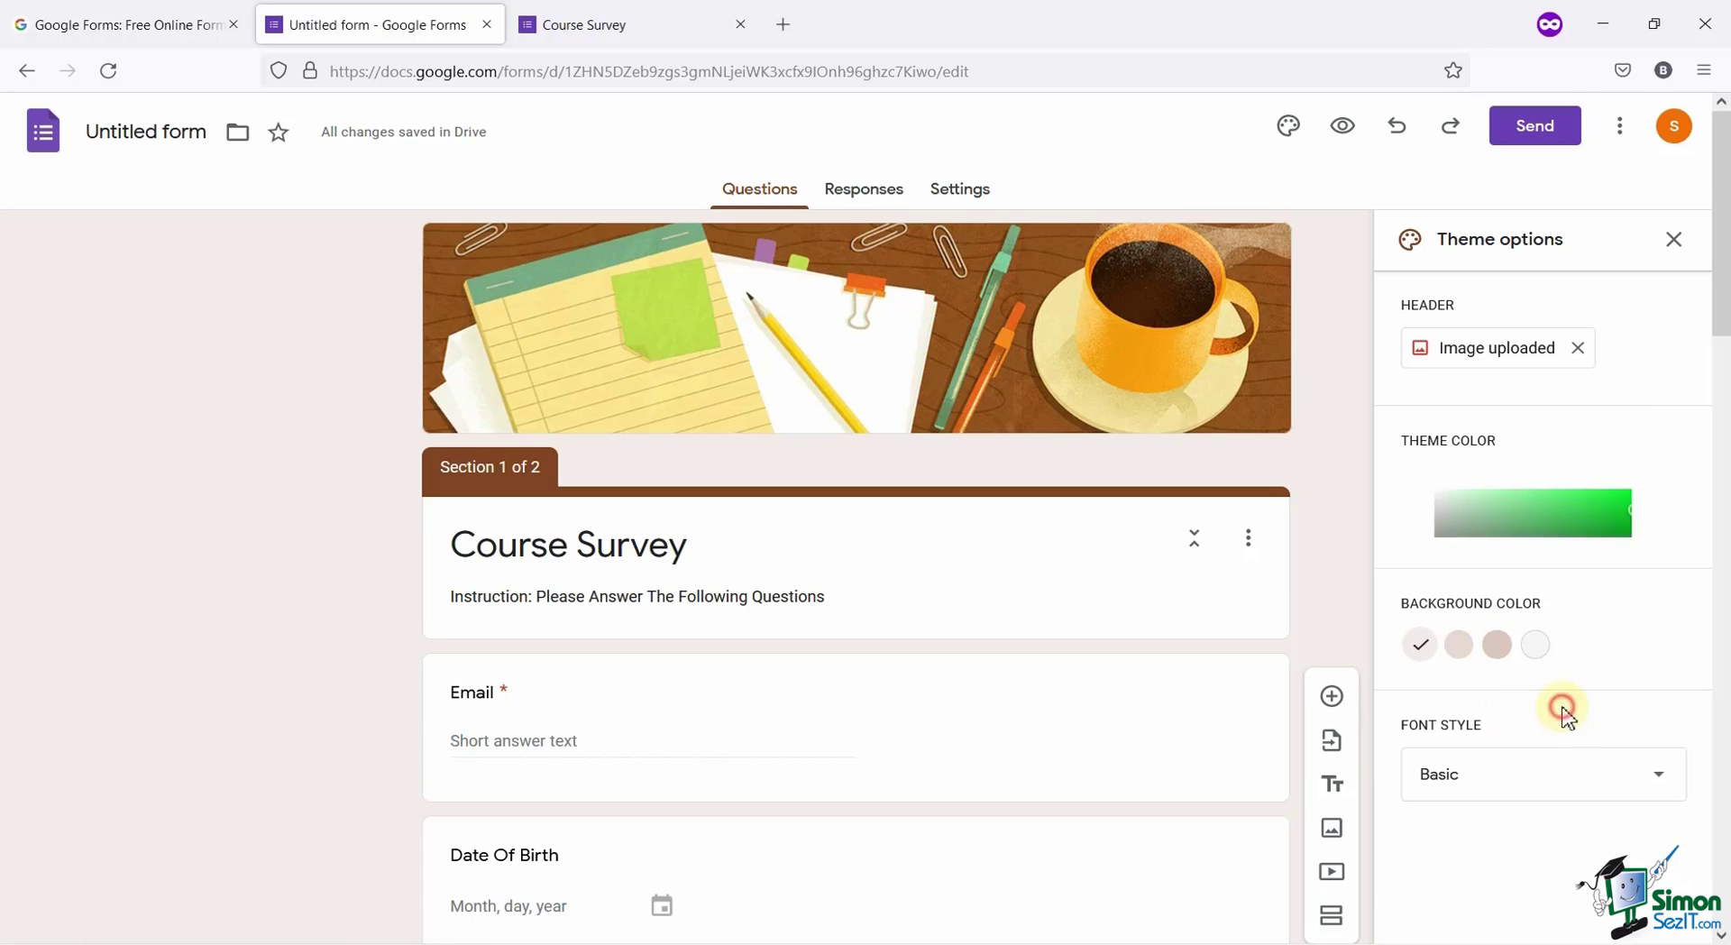
Check the green-themed Course Survey in a respondent preview tab, then return to the editor.
{"action": "left_click", "coordinate": [1344, 133]}
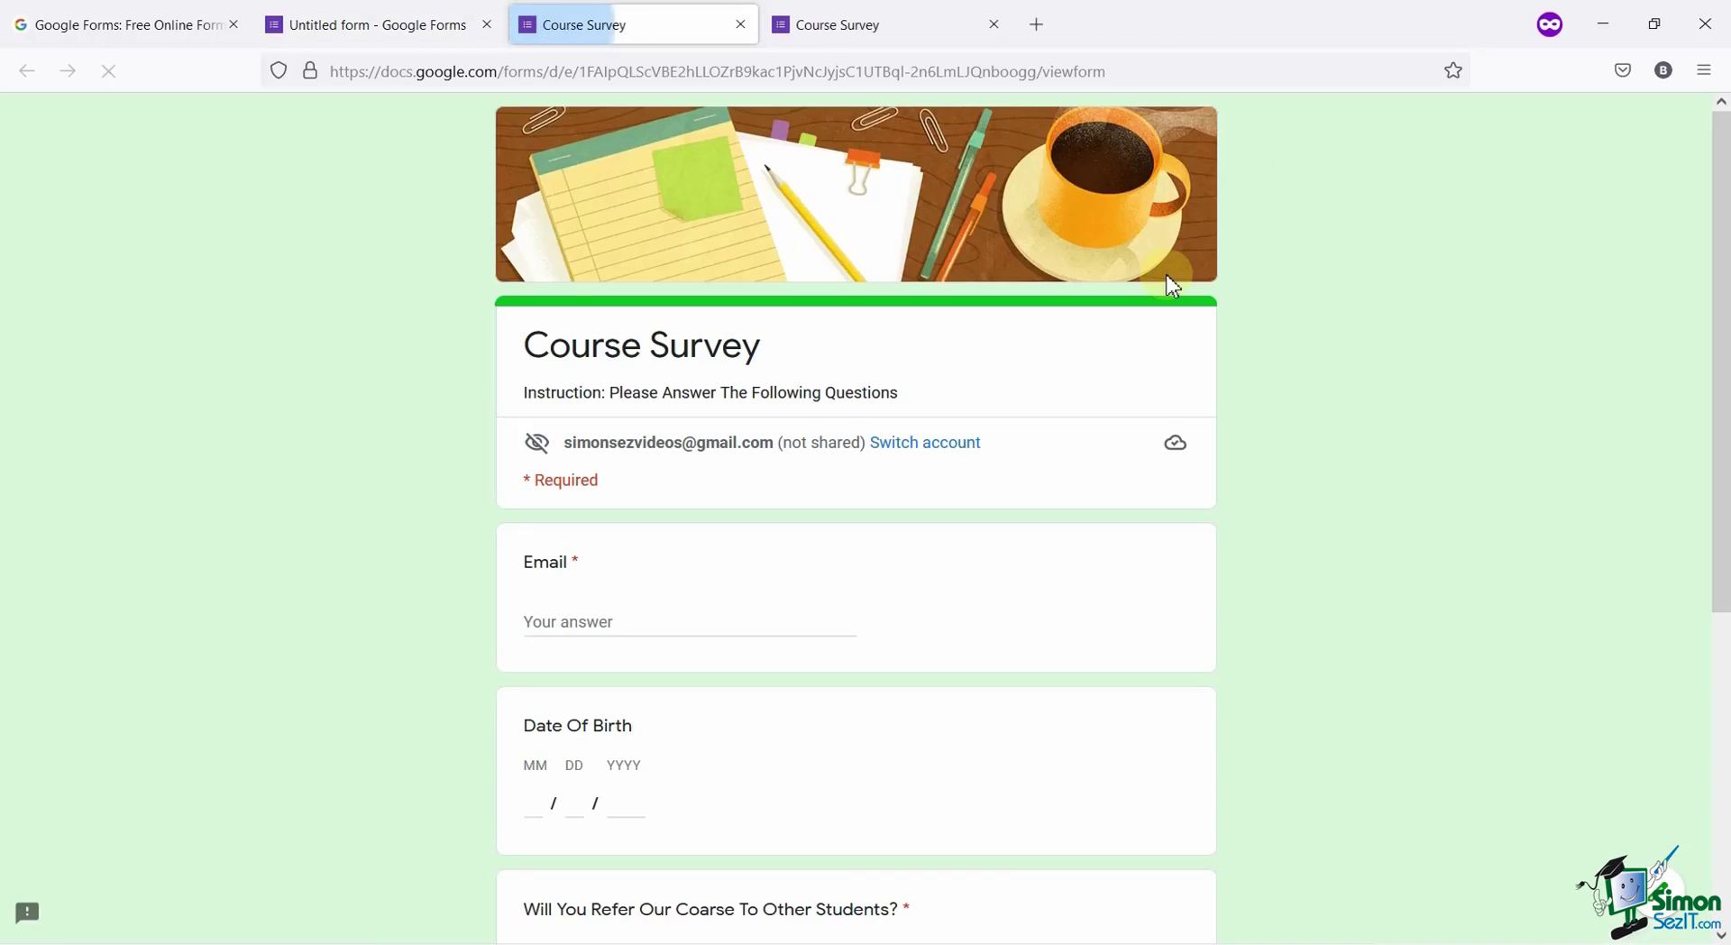
{"action": "scroll", "coordinate": [1042, 209], "scroll_direction": "down", "scroll_amount": 5}
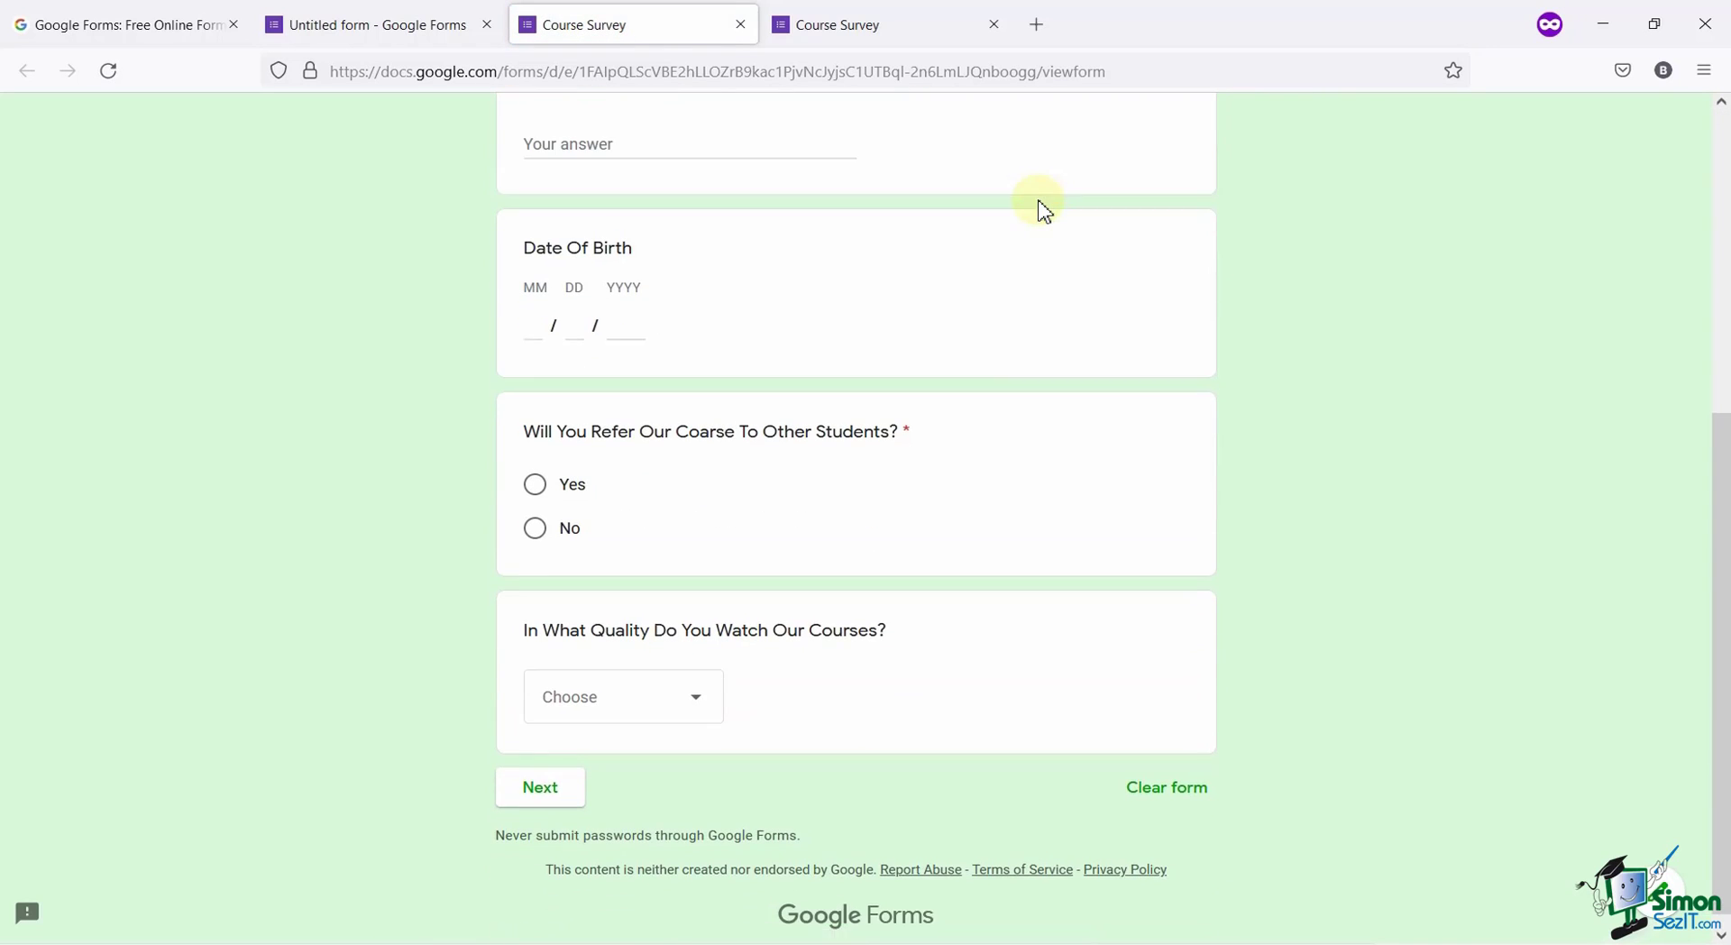
{"action": "scroll", "coordinate": [1044, 211], "scroll_direction": "up", "scroll_amount": 5}
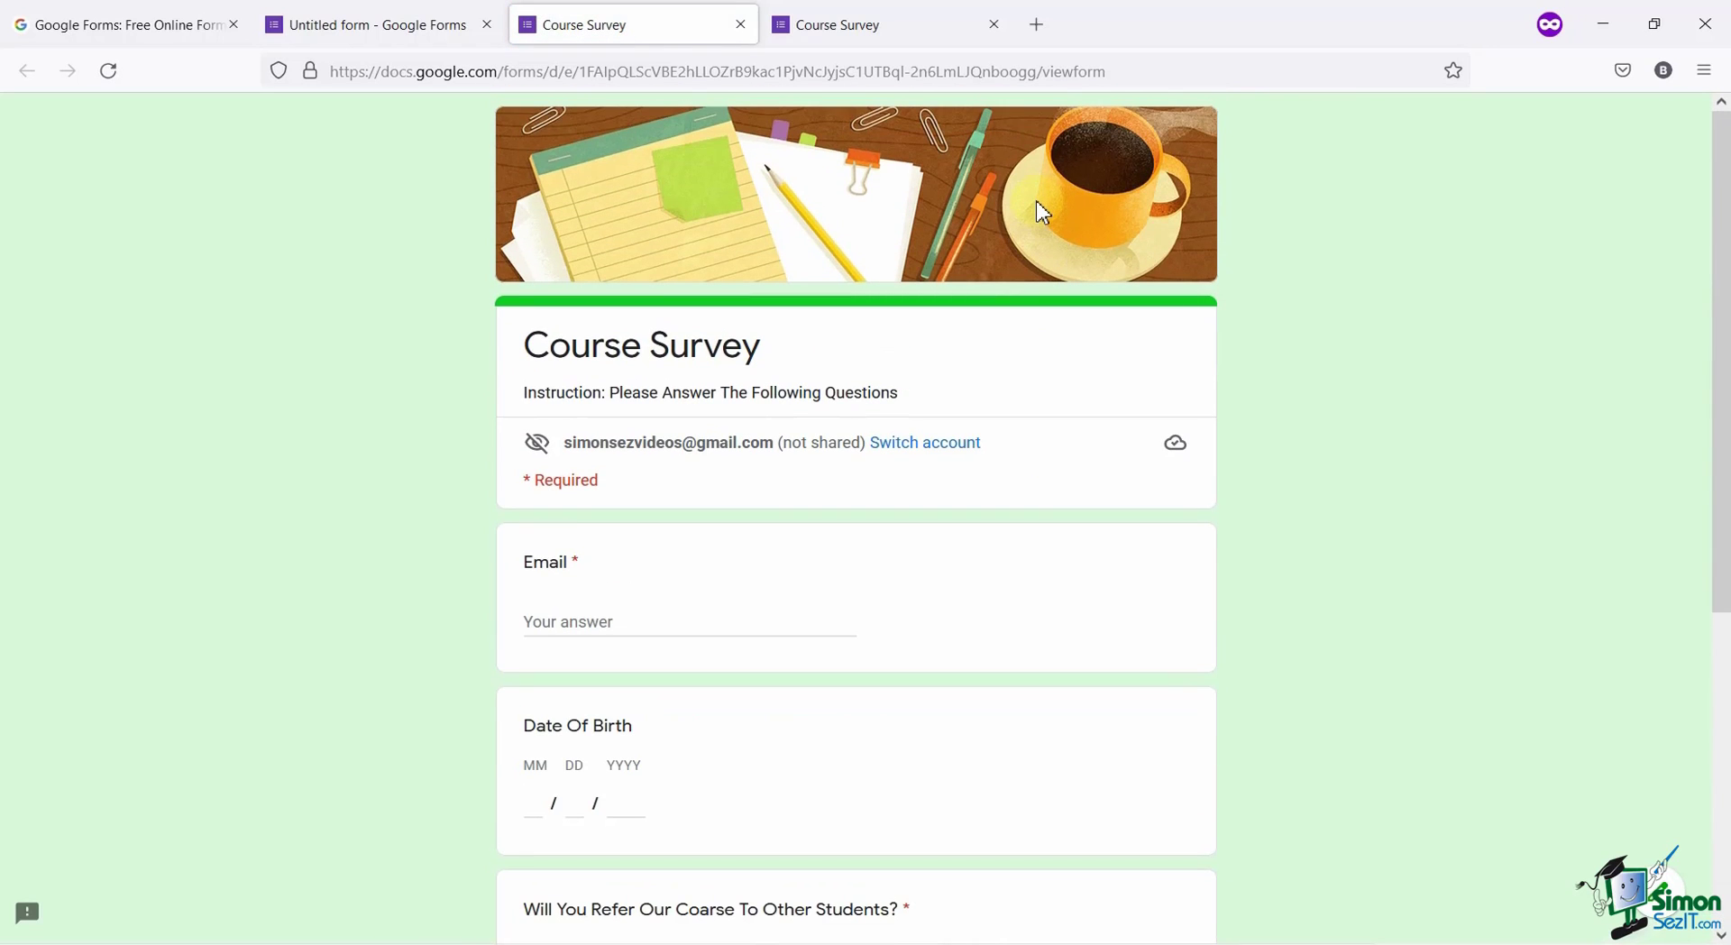
{"action": "left_click", "coordinate": [410, 11]}
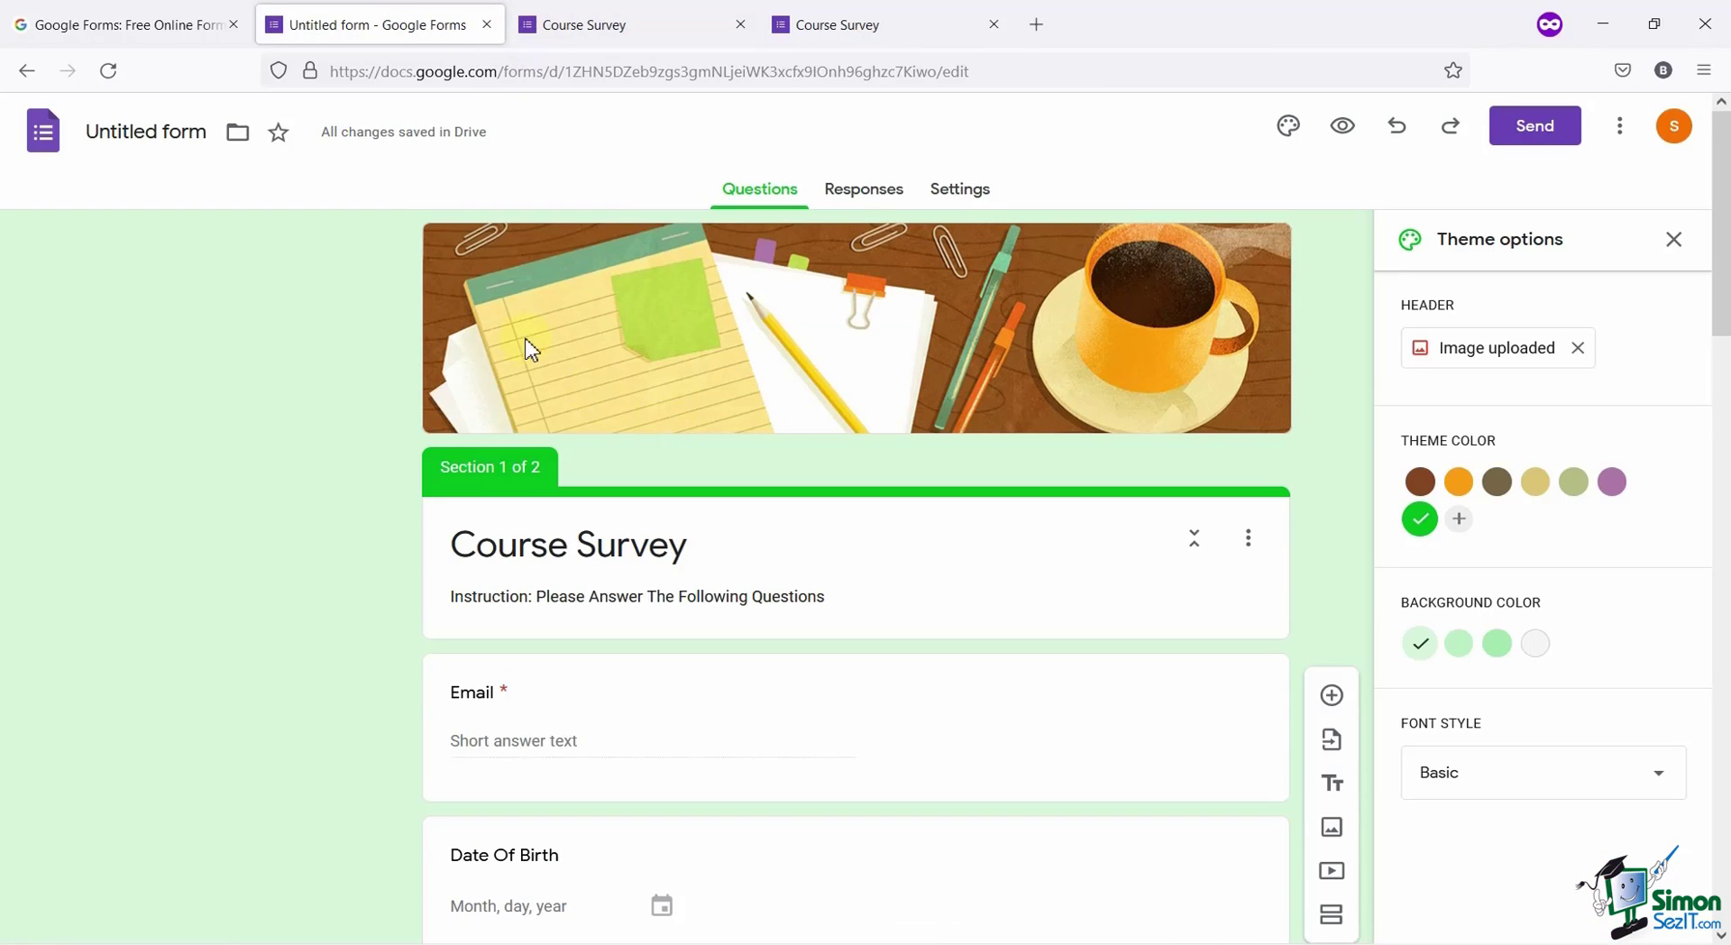
In Responses settings, collect email addresses, always send responders a copy, and limit to 1 response.
{"action": "left_click", "coordinate": [949, 202]}
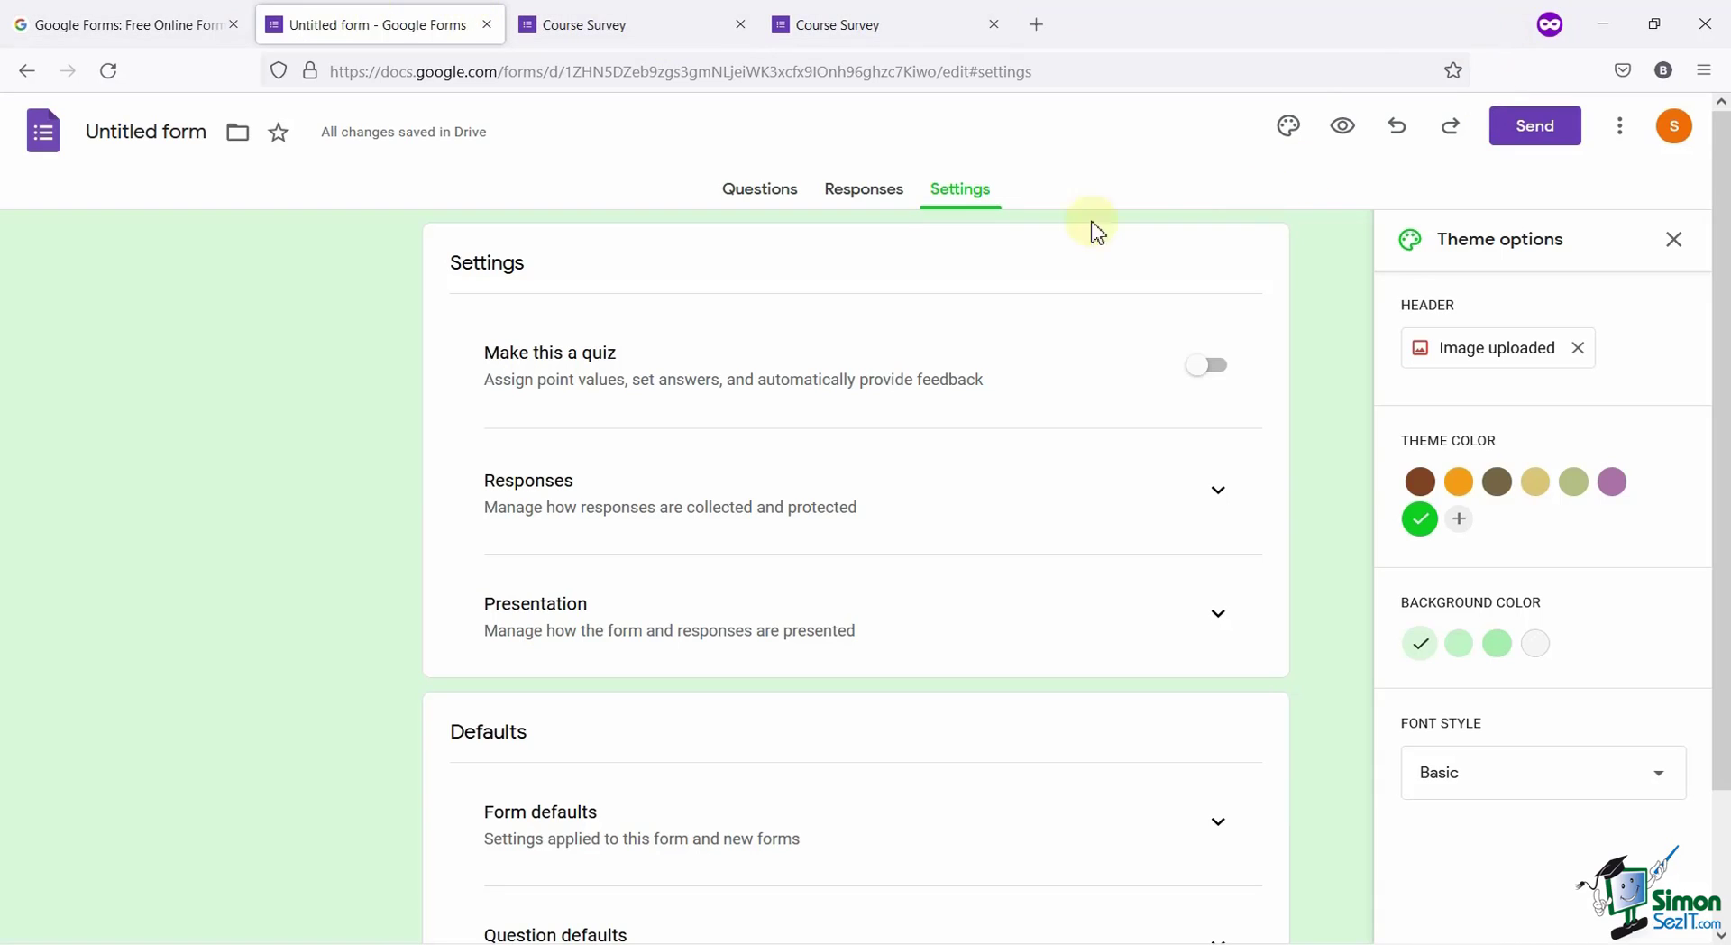
{"action": "scroll", "coordinate": [749, 432], "scroll_direction": "down", "scroll_amount": 2}
{"action": "scroll", "coordinate": [865, 419], "scroll_direction": "up", "scroll_amount": 2}
{"action": "scroll", "coordinate": [592, 490], "scroll_direction": "down", "scroll_amount": 2}
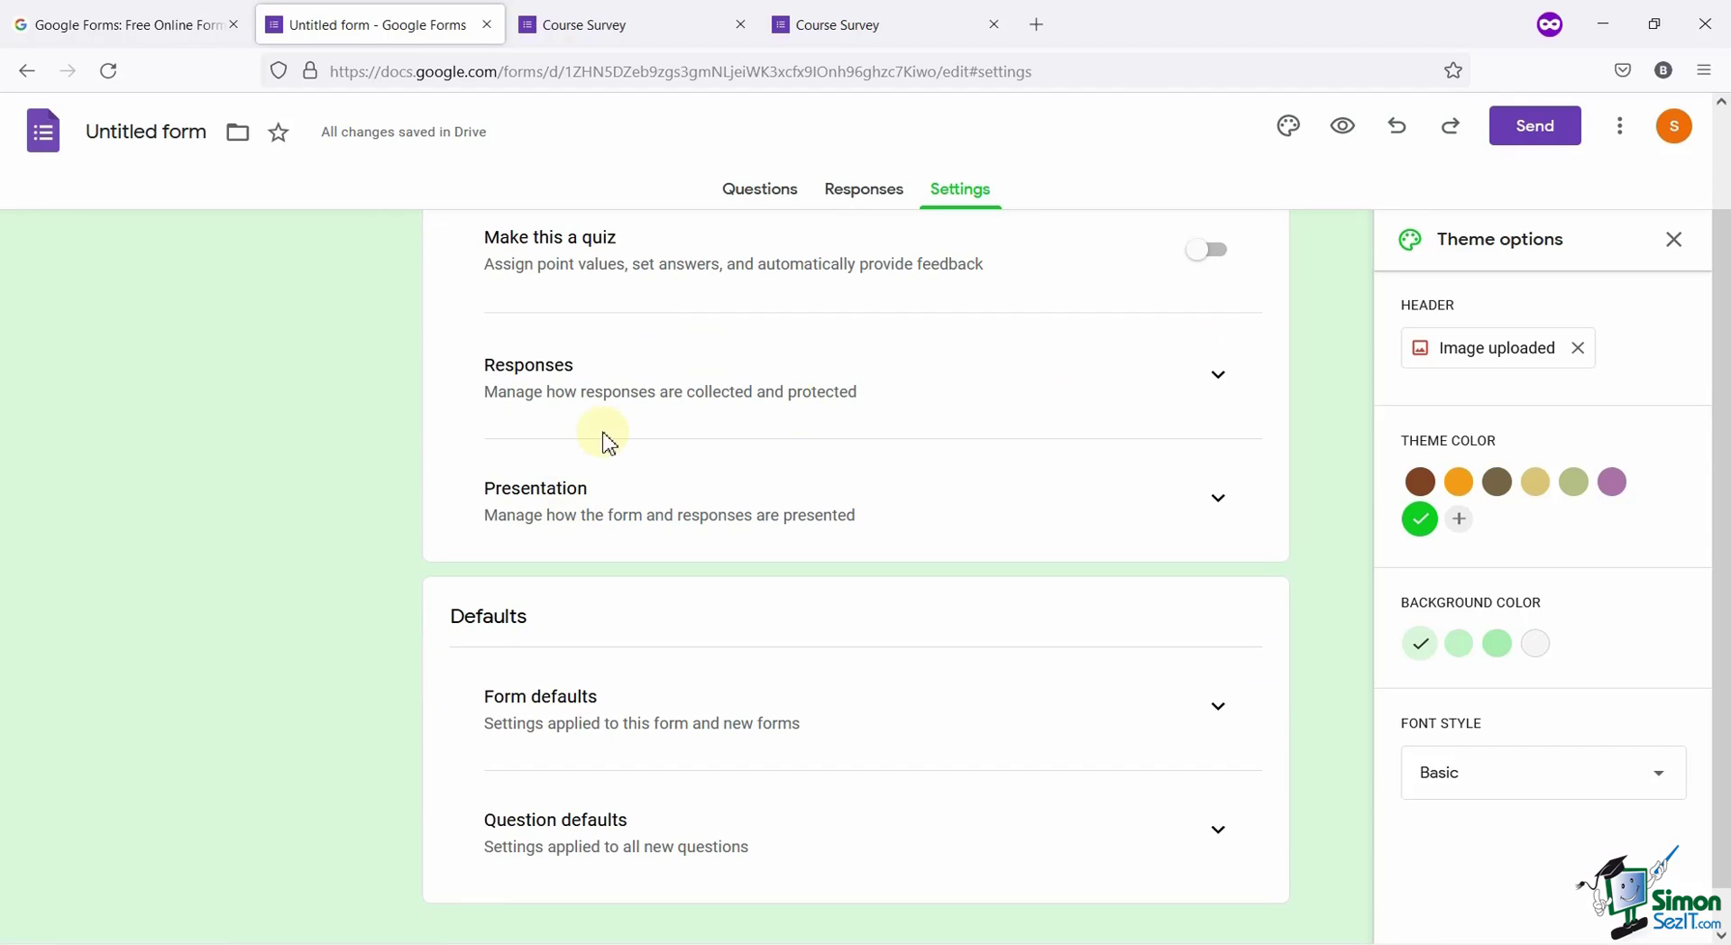
{"action": "left_click", "coordinate": [1214, 374]}
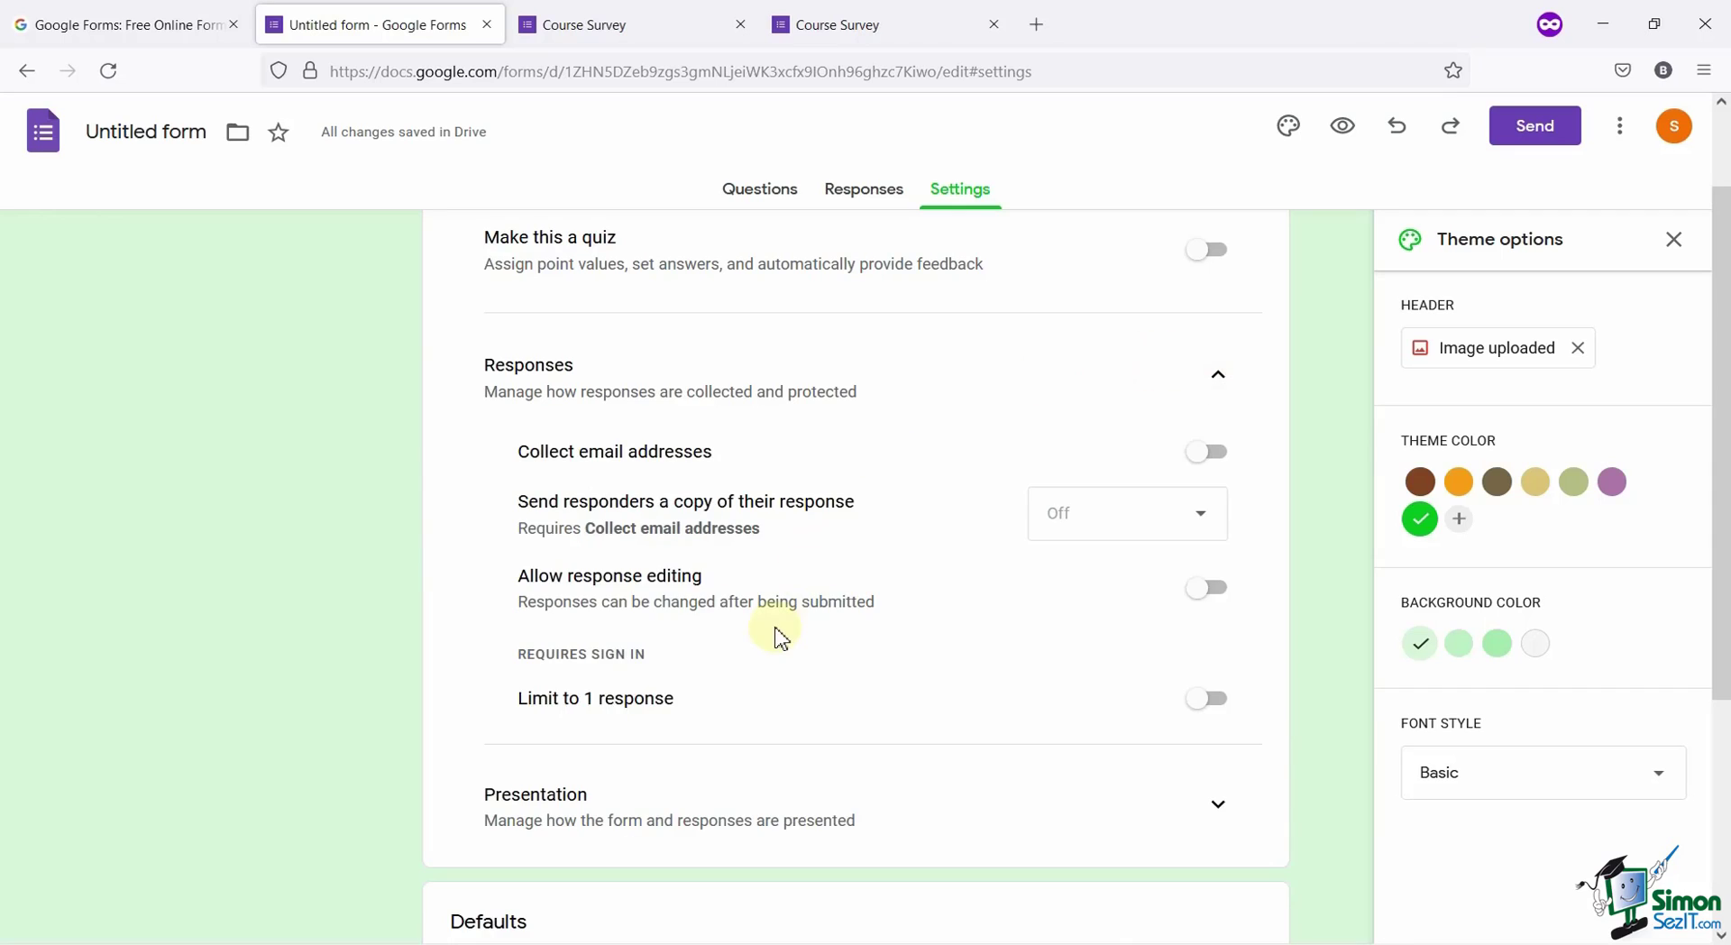
{"action": "scroll", "coordinate": [773, 628], "scroll_direction": "down", "scroll_amount": 2}
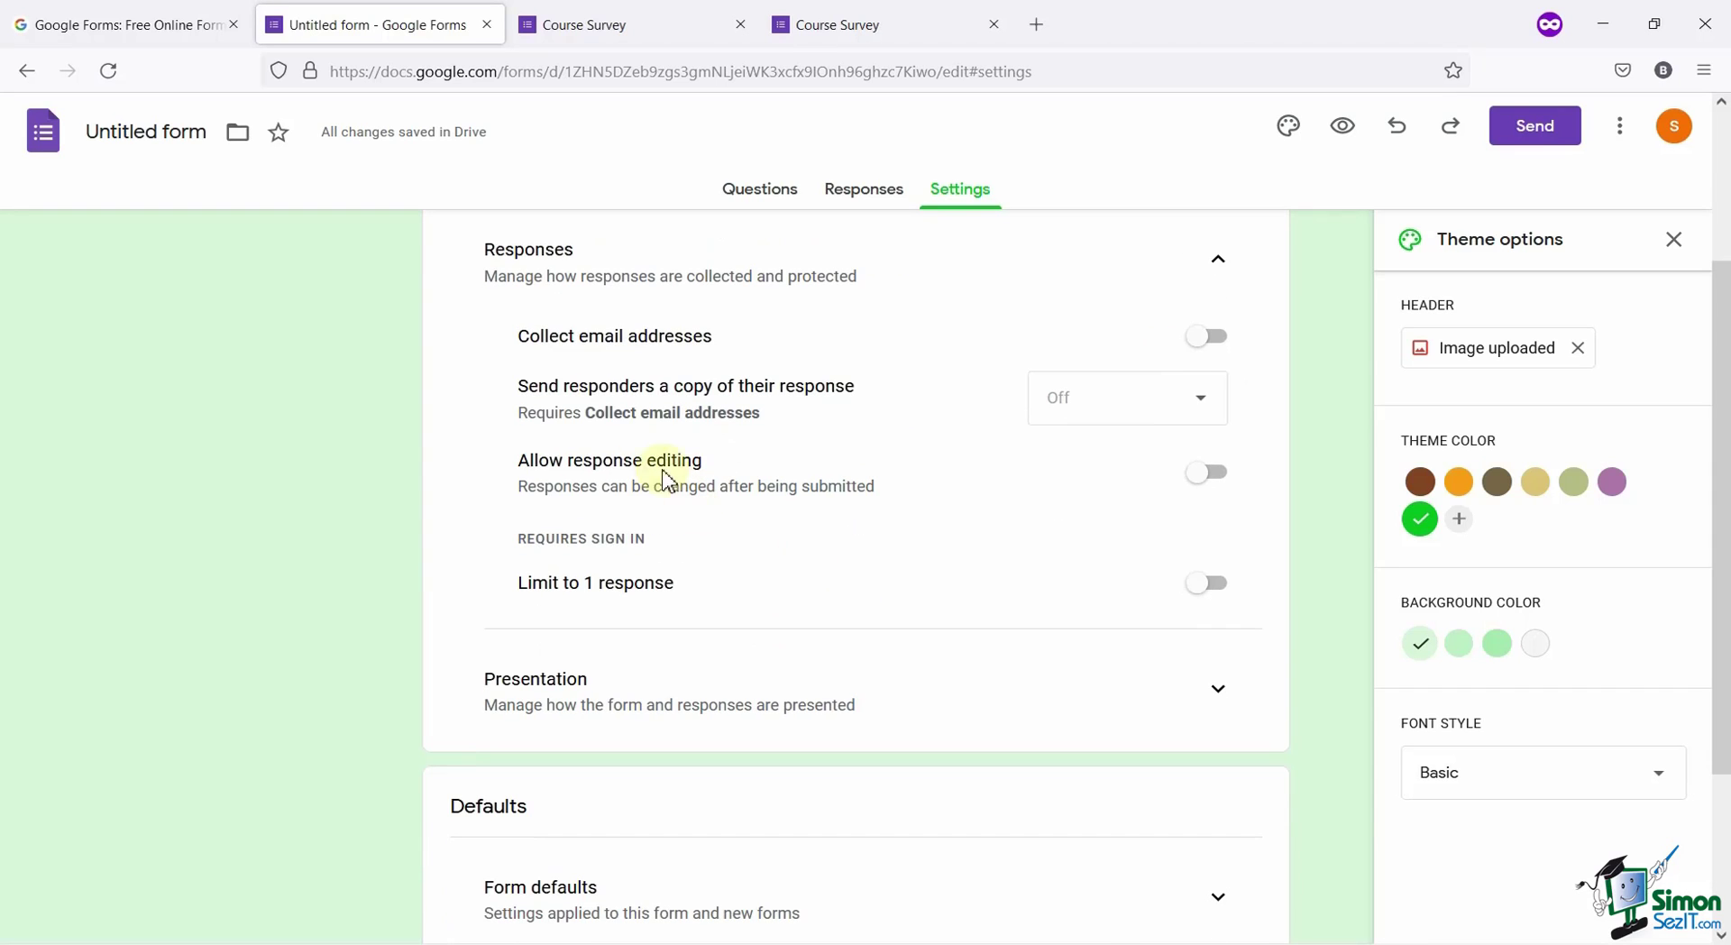
{"action": "left_click", "coordinate": [1212, 341]}
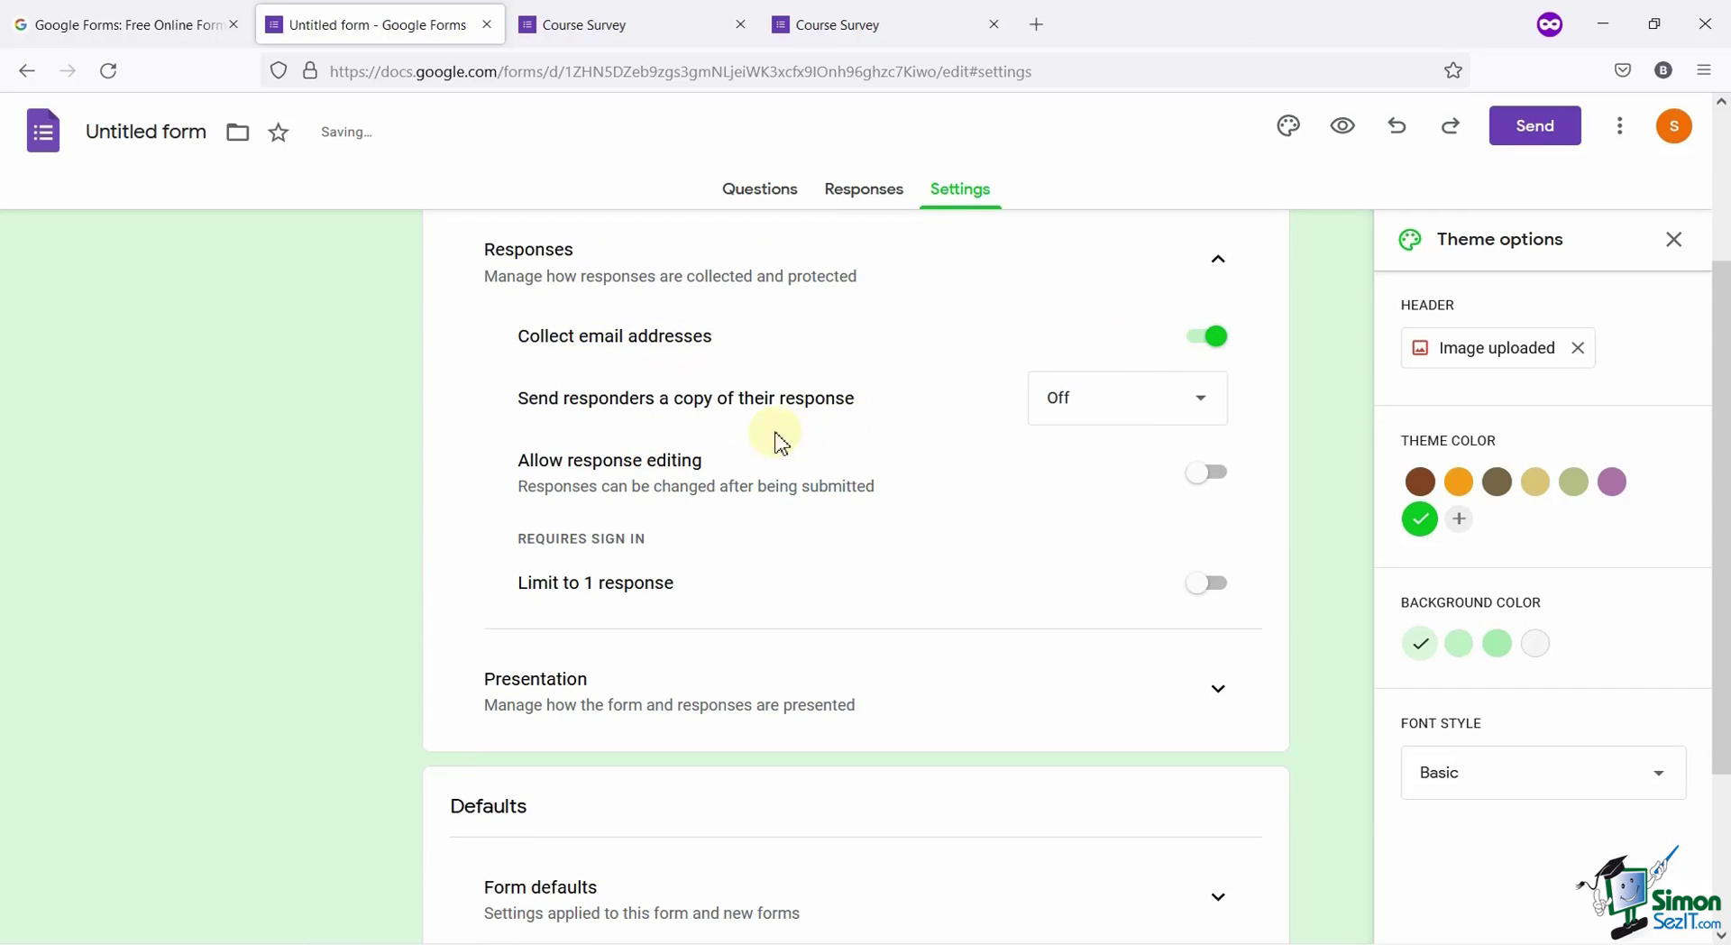
{"action": "left_click", "coordinate": [1084, 411]}
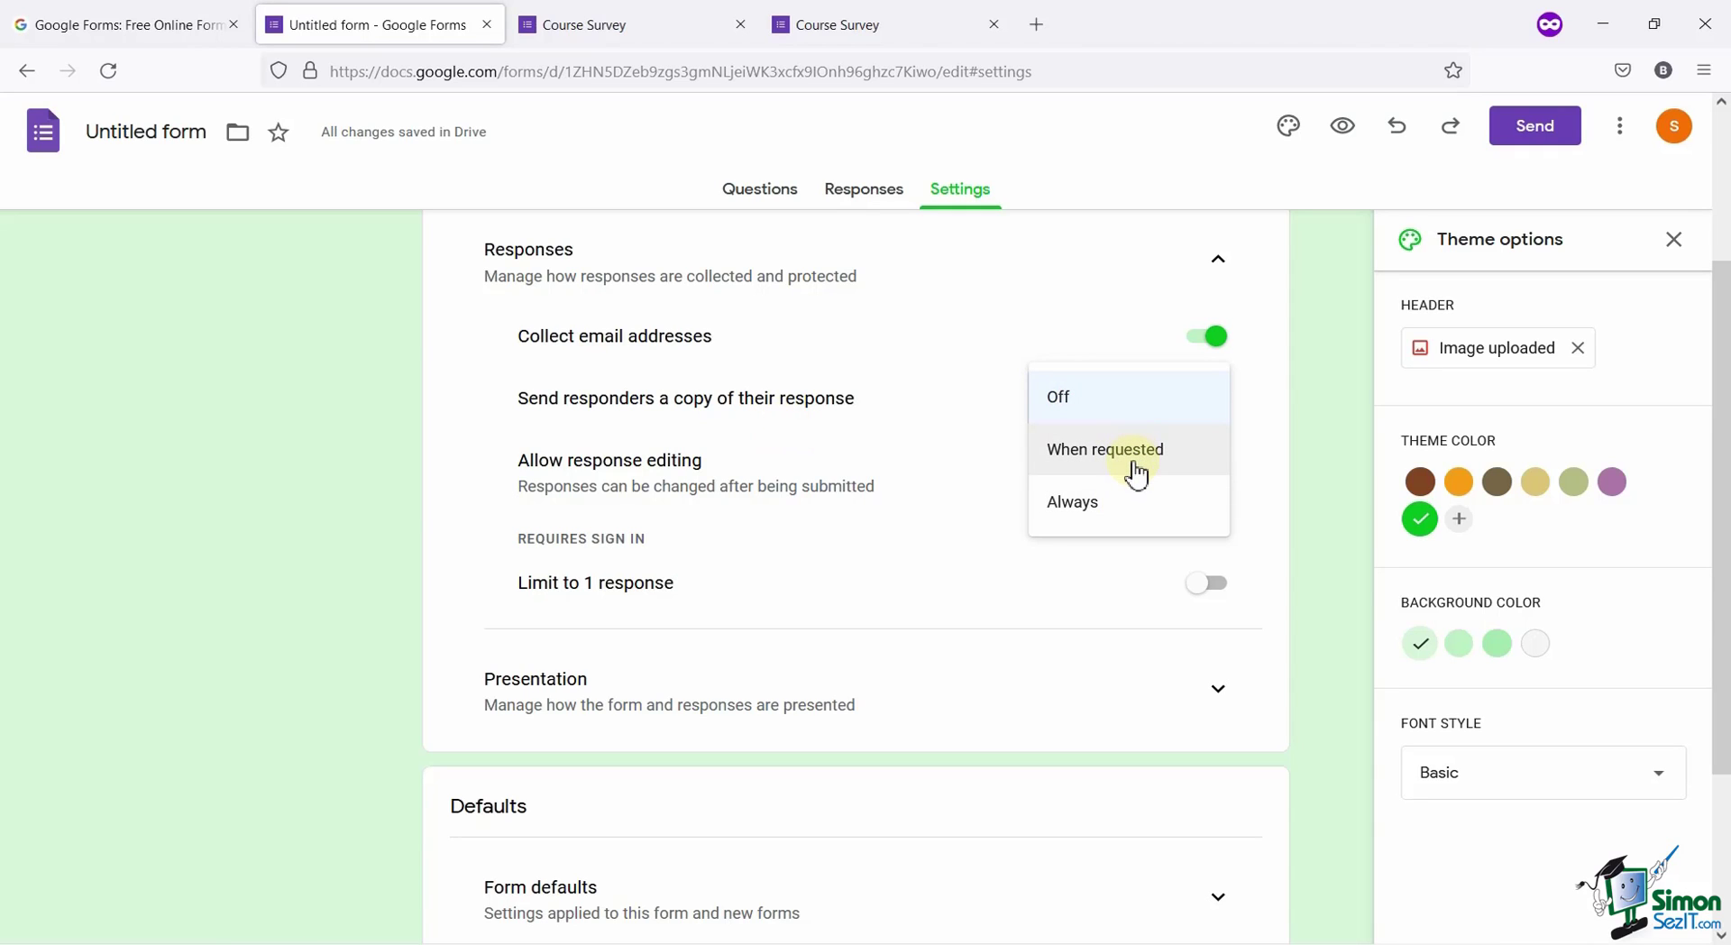
{"action": "left_click", "coordinate": [1098, 507]}
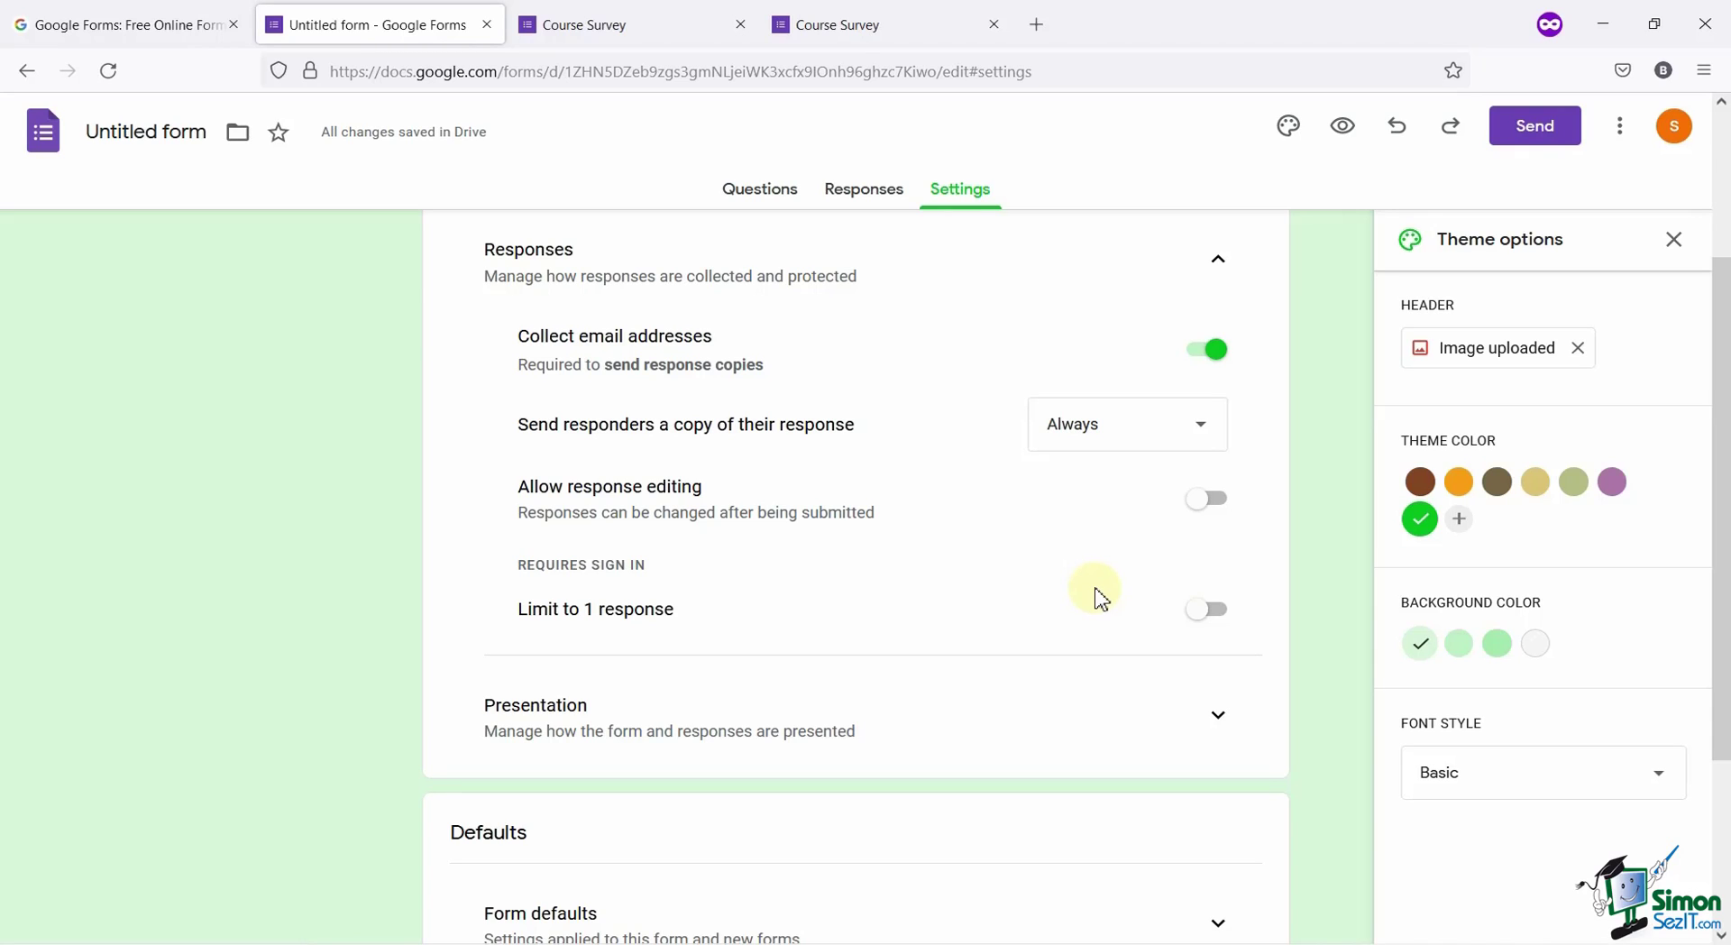
{"action": "left_click", "coordinate": [1214, 611]}
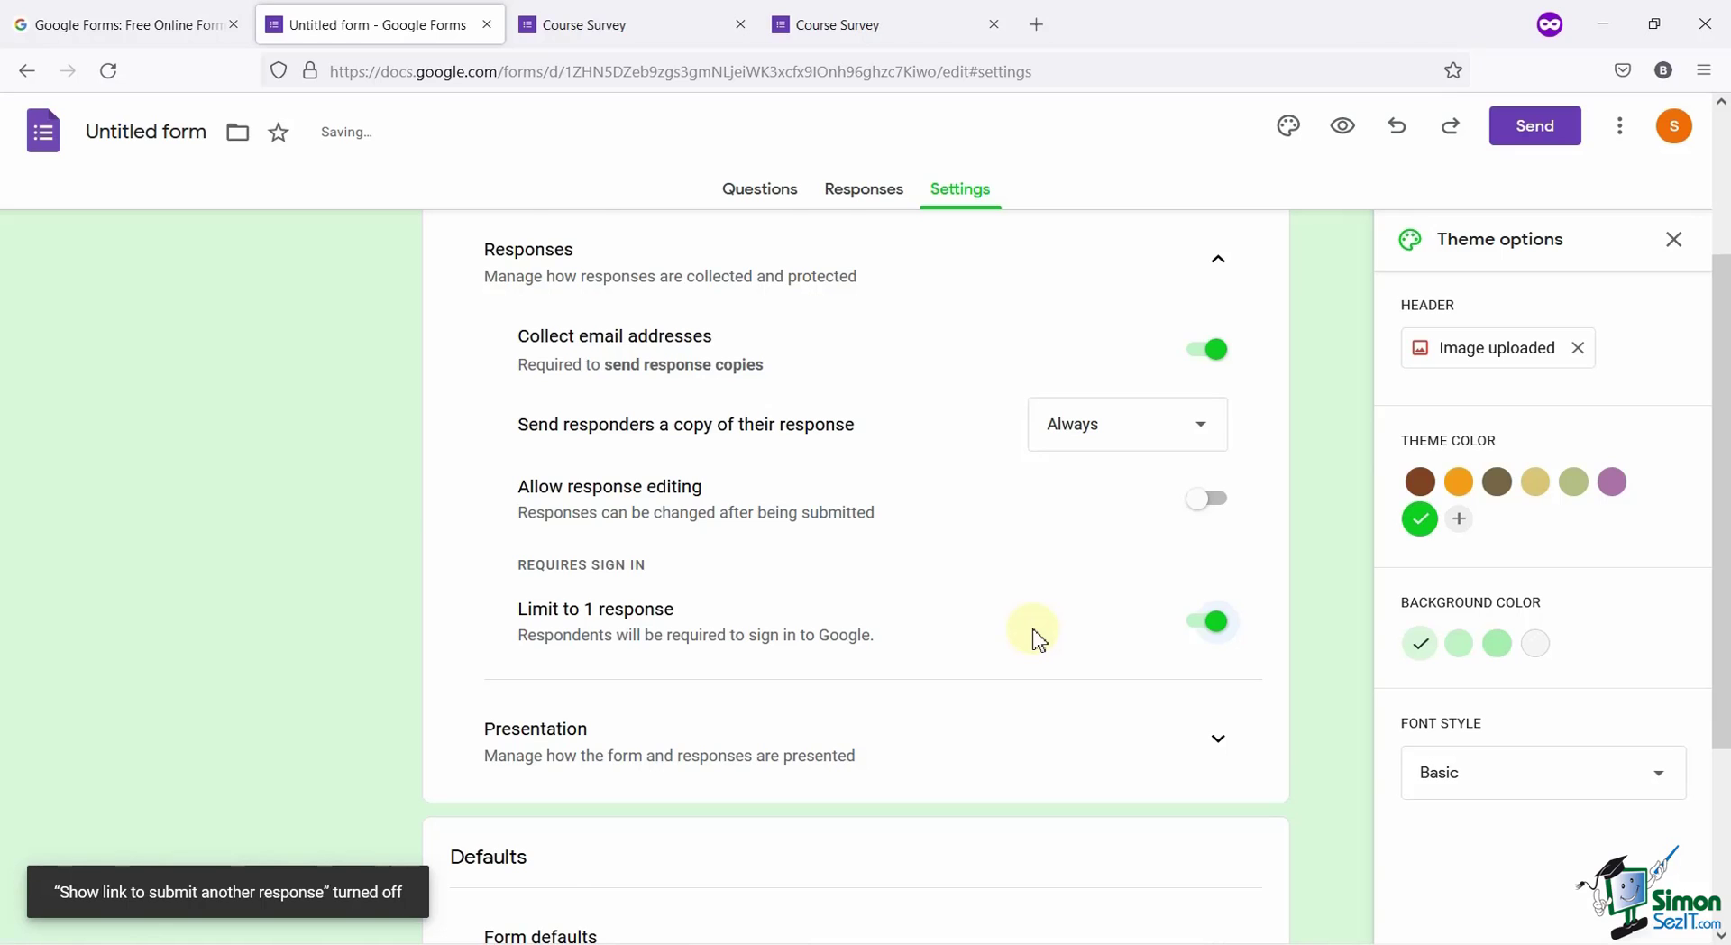
Enable Show progress bar and View results summary in the Presentation settings.
{"action": "scroll", "coordinate": [1039, 640], "scroll_direction": "down", "scroll_amount": 2}
{"action": "left_click", "coordinate": [1214, 622]}
{"action": "scroll", "coordinate": [1035, 628], "scroll_direction": "down", "scroll_amount": 3}
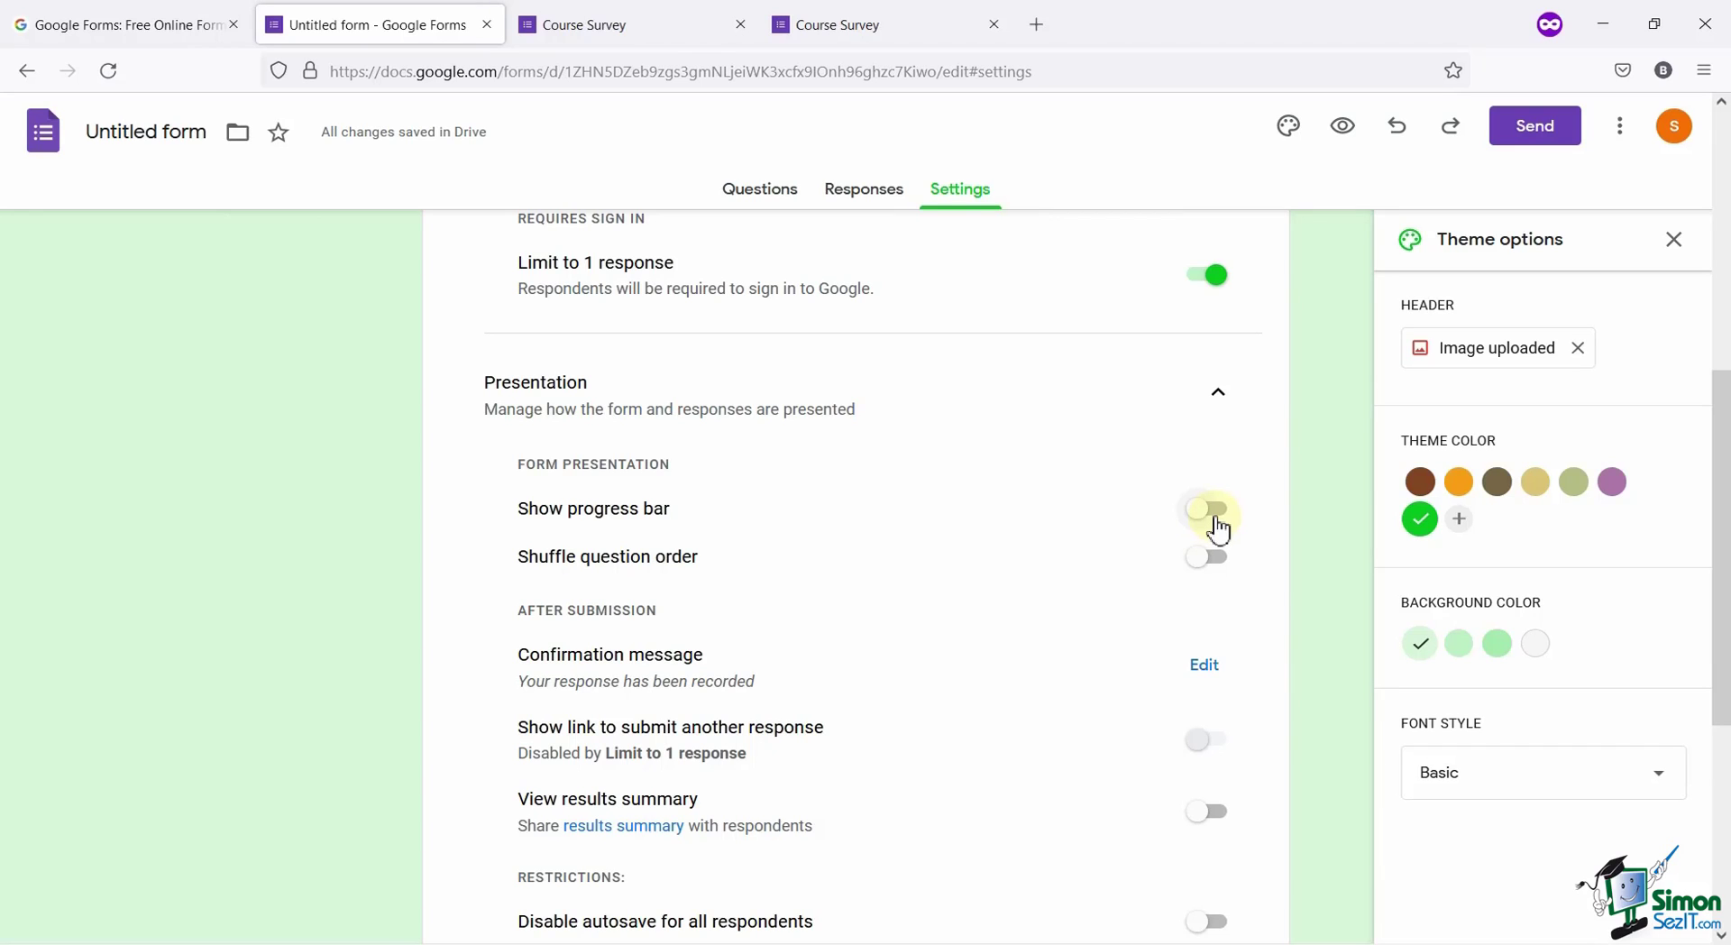
{"action": "left_click", "coordinate": [1217, 523]}
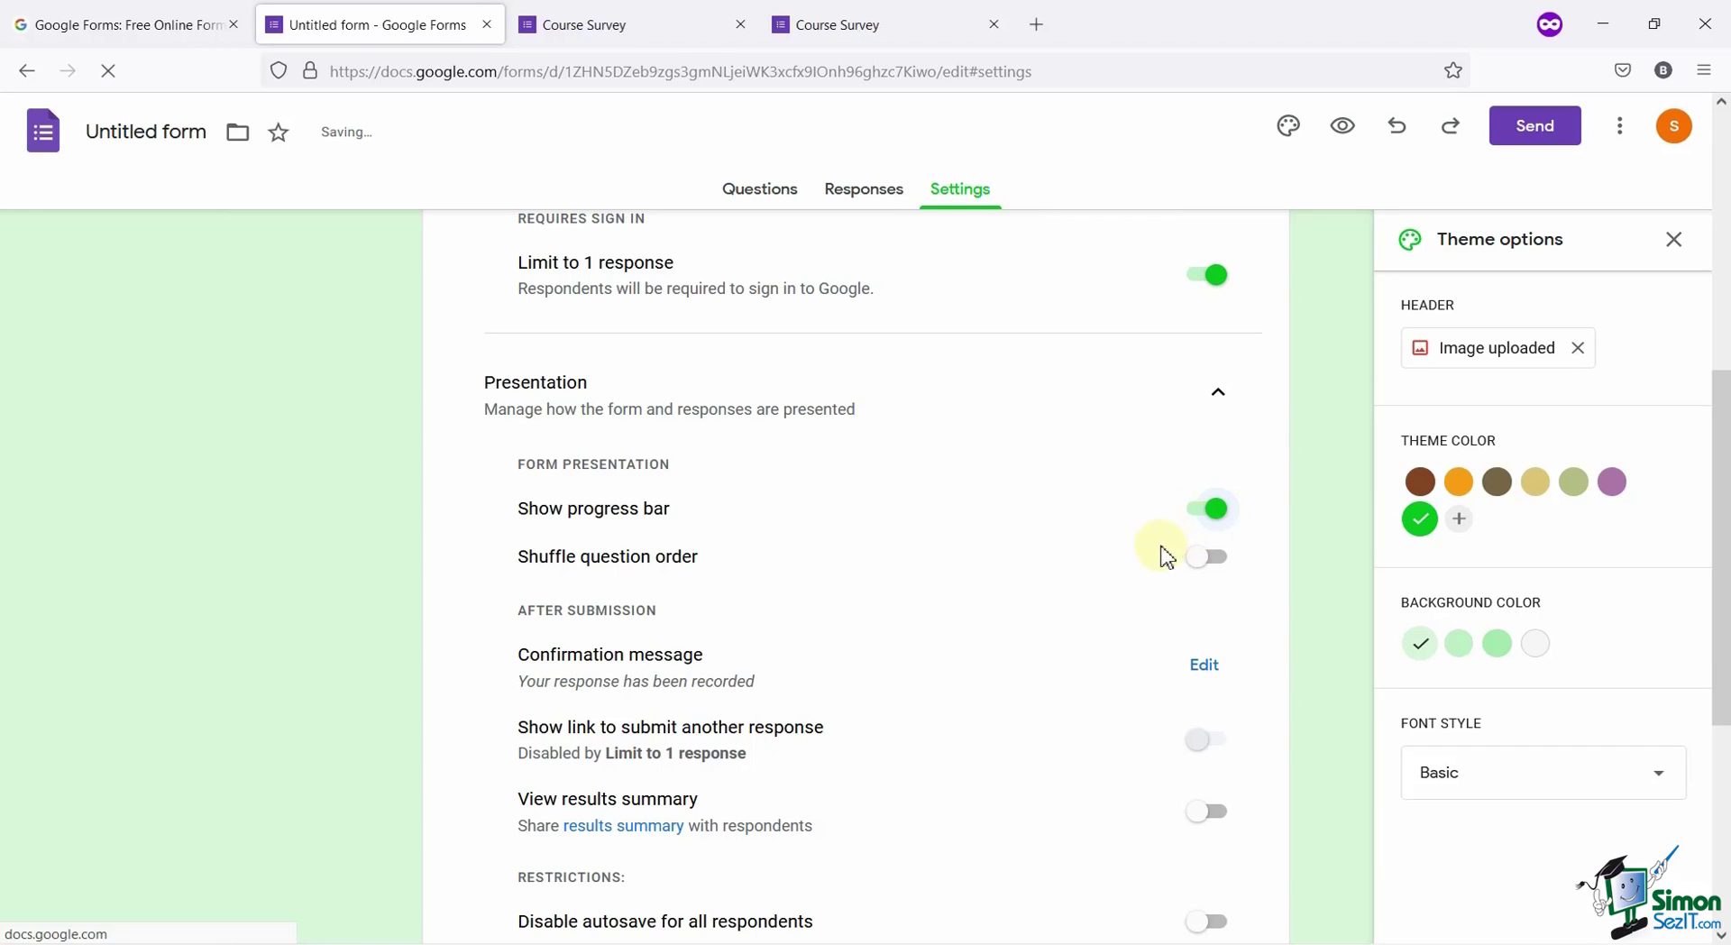
{"action": "scroll", "coordinate": [958, 634], "scroll_direction": "down", "scroll_amount": 2}
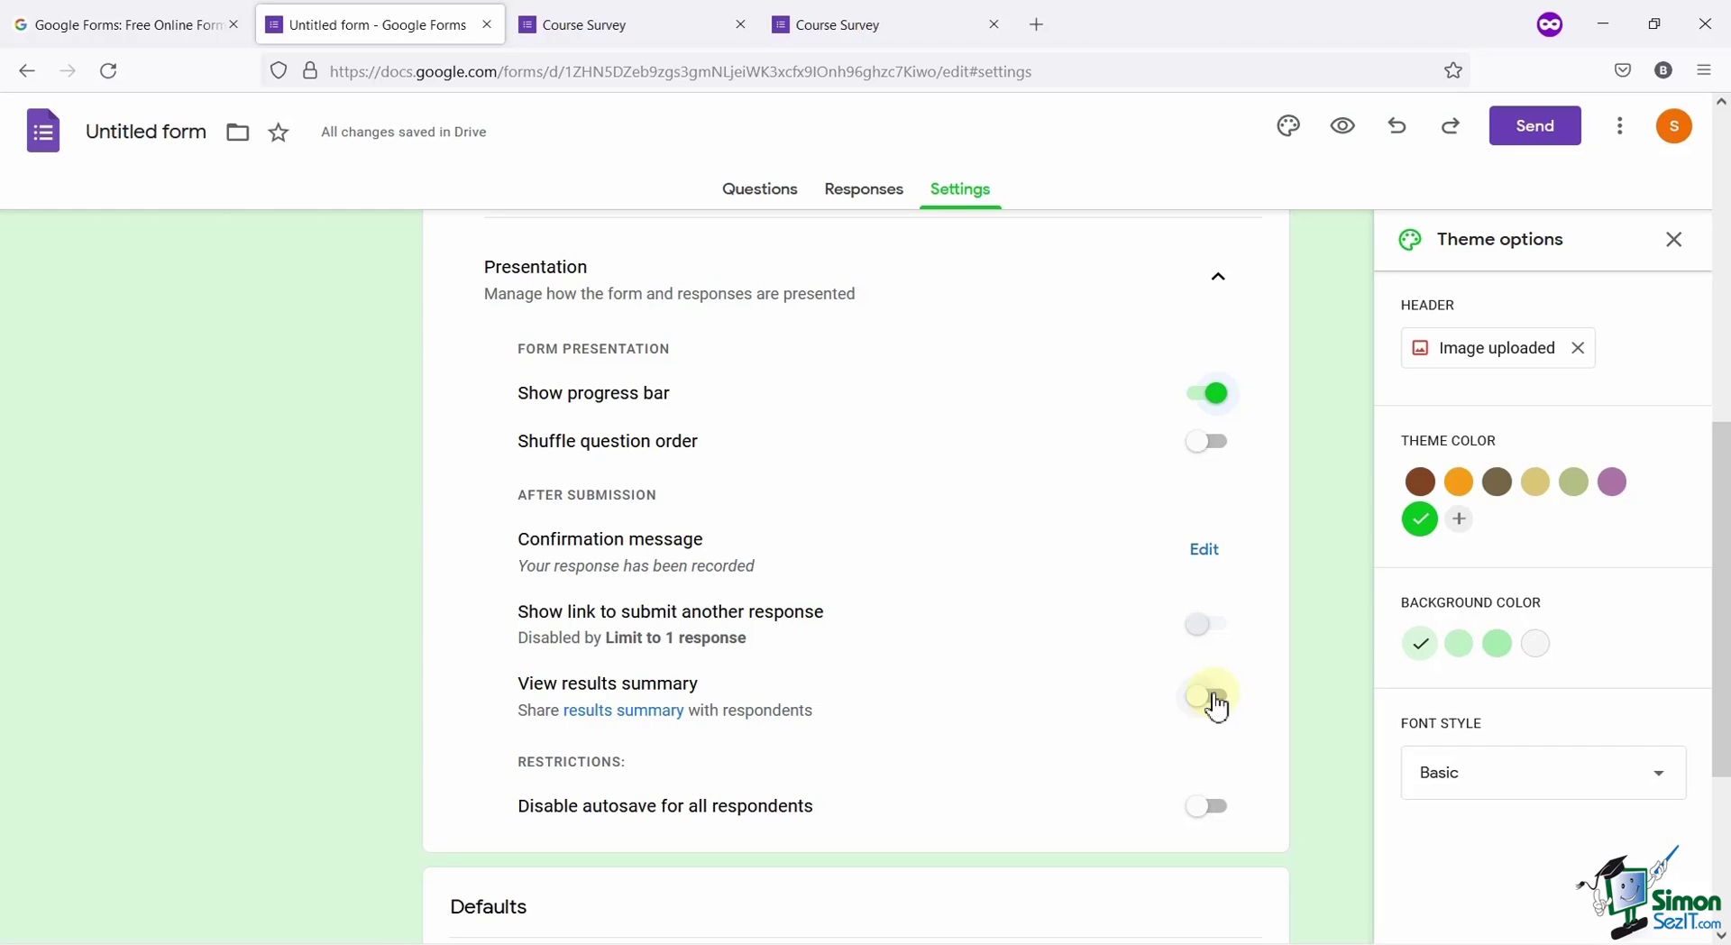
{"action": "left_click", "coordinate": [1213, 698]}
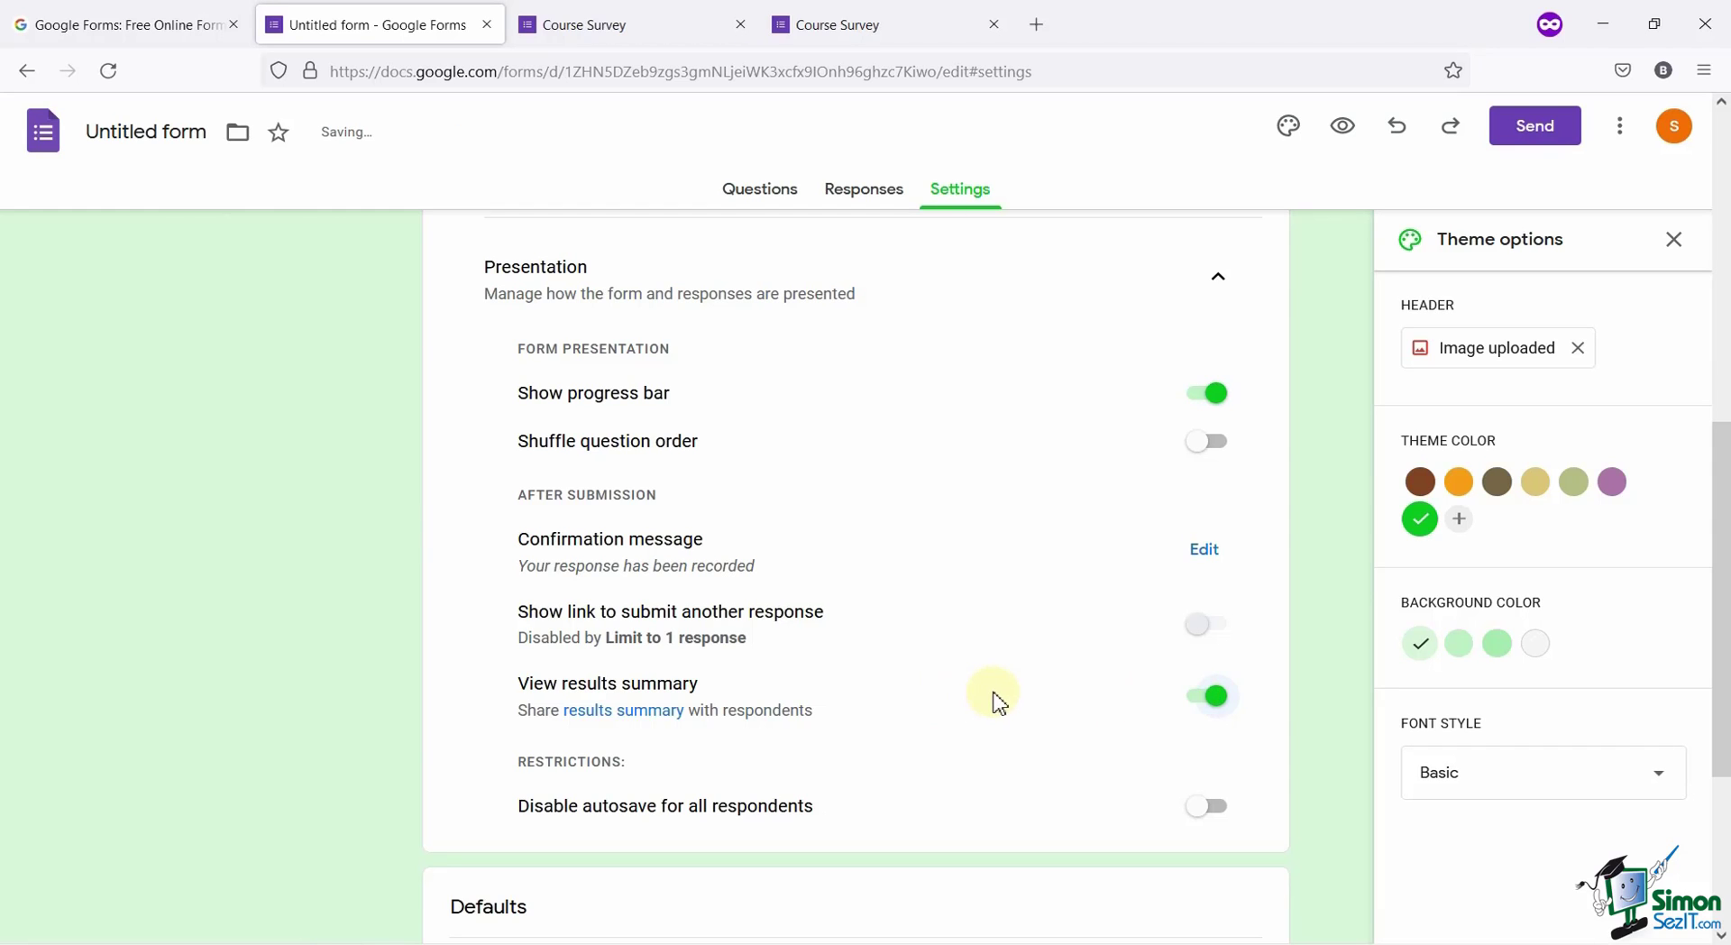
{"action": "scroll", "coordinate": [998, 702], "scroll_direction": "down", "scroll_amount": 1}
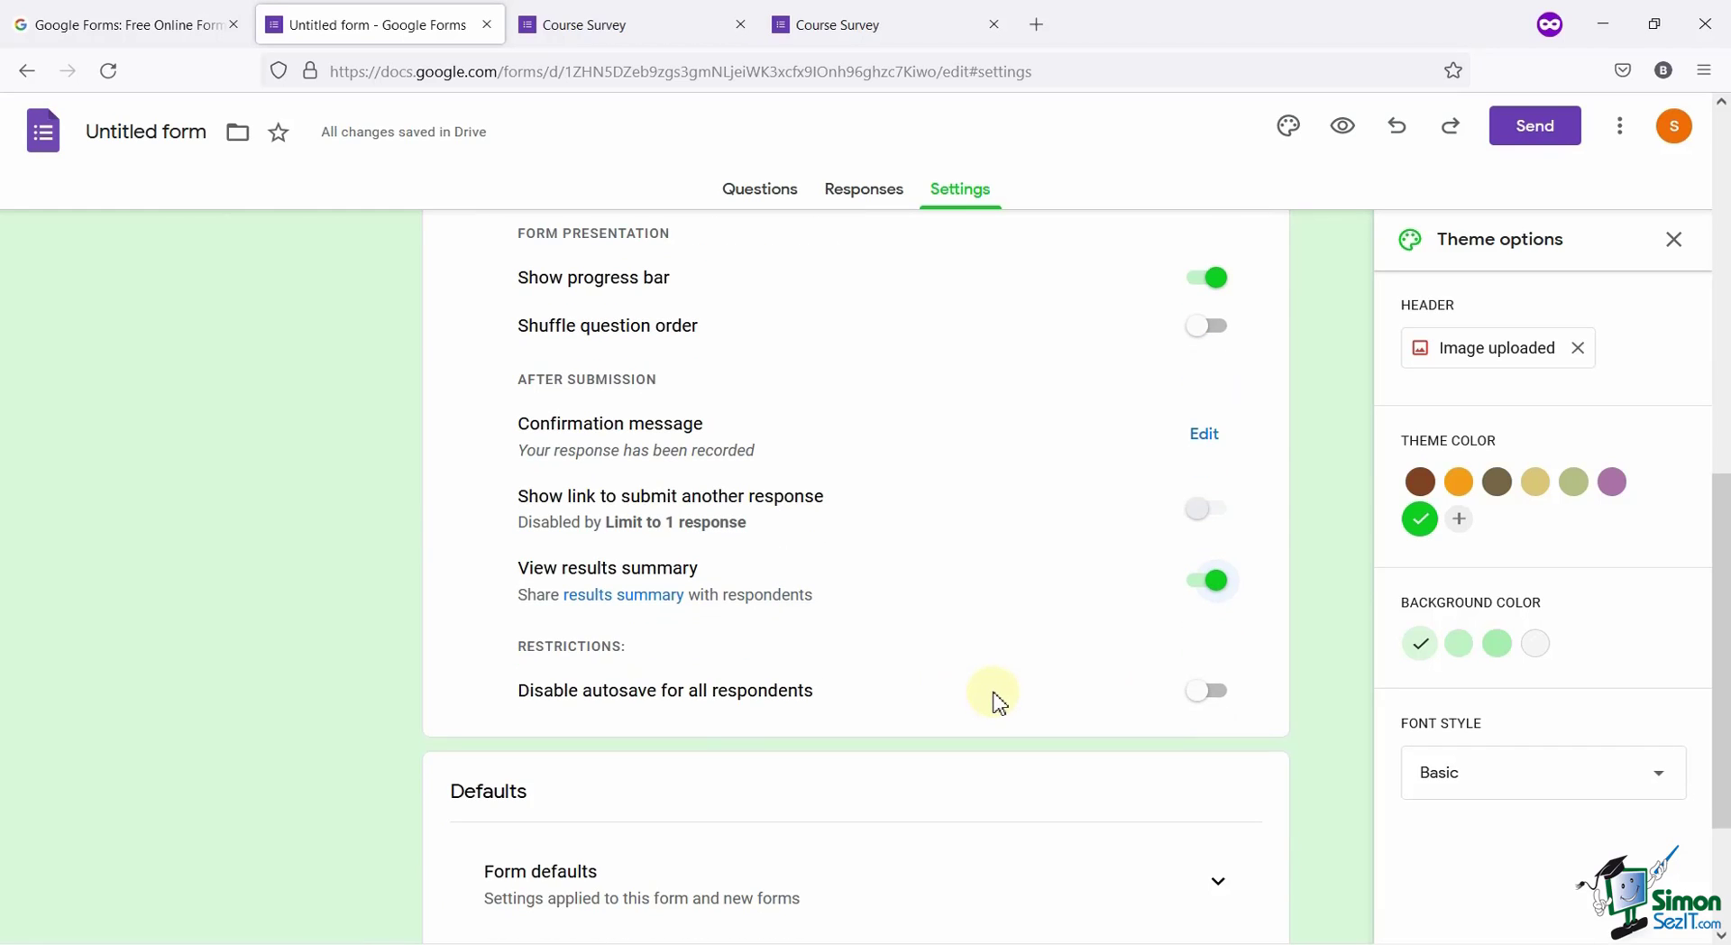
{"action": "scroll", "coordinate": [998, 703], "scroll_direction": "down", "scroll_amount": 2}
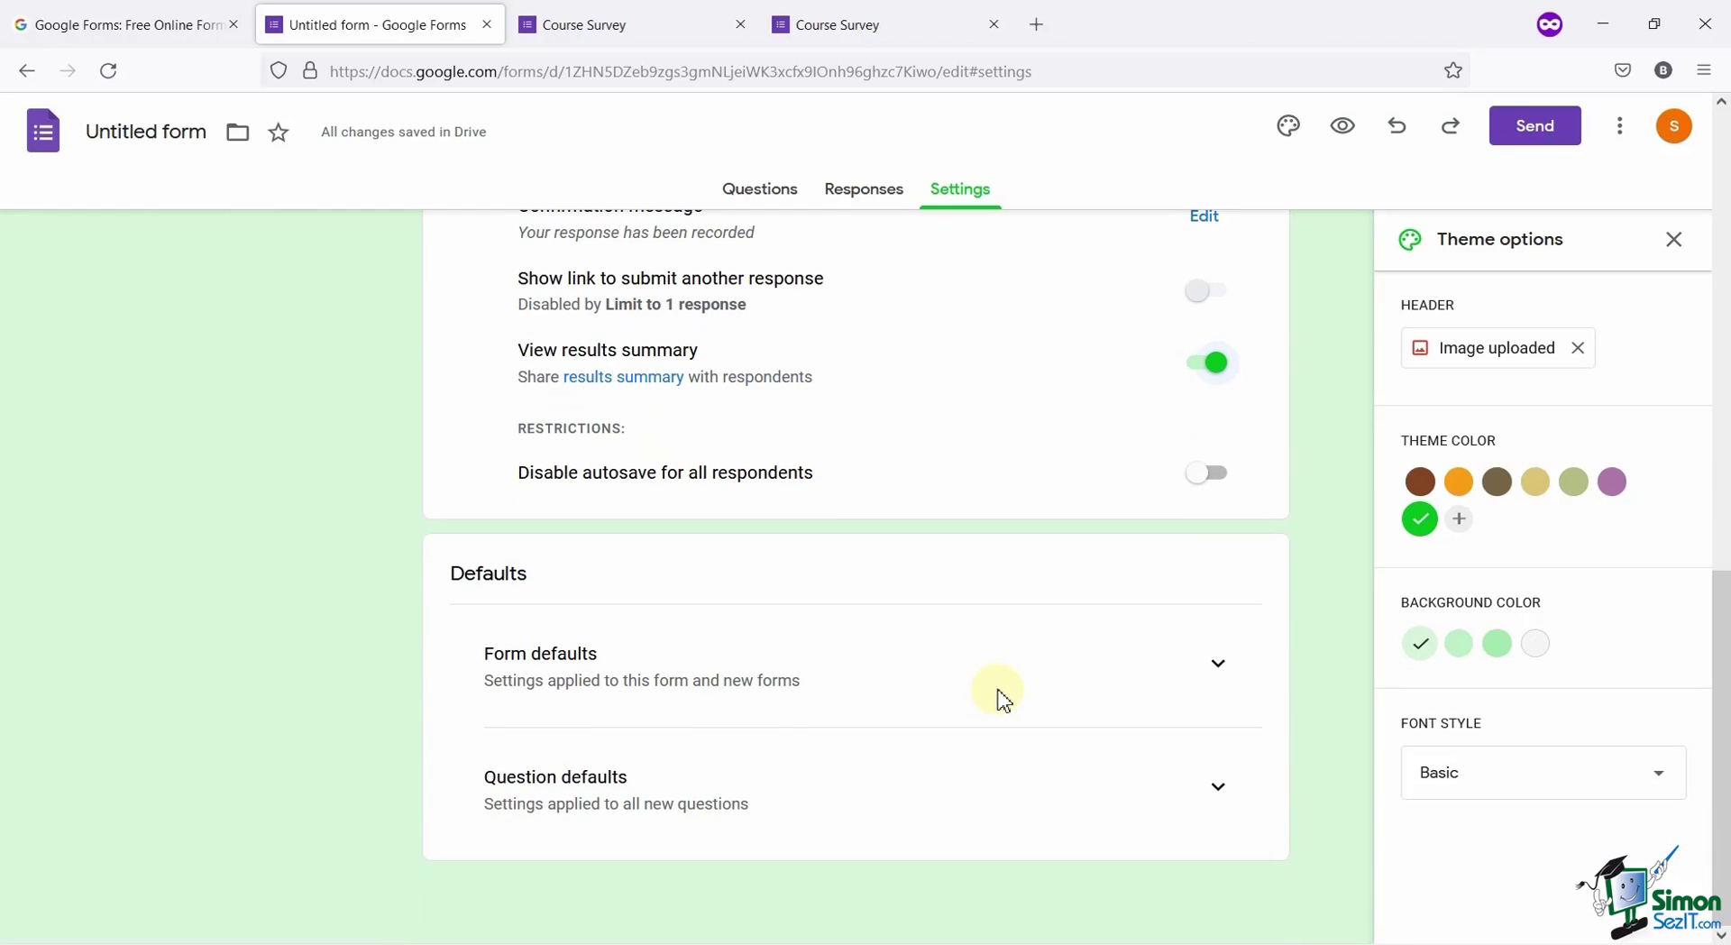
{"action": "left_click", "coordinate": [1217, 665]}
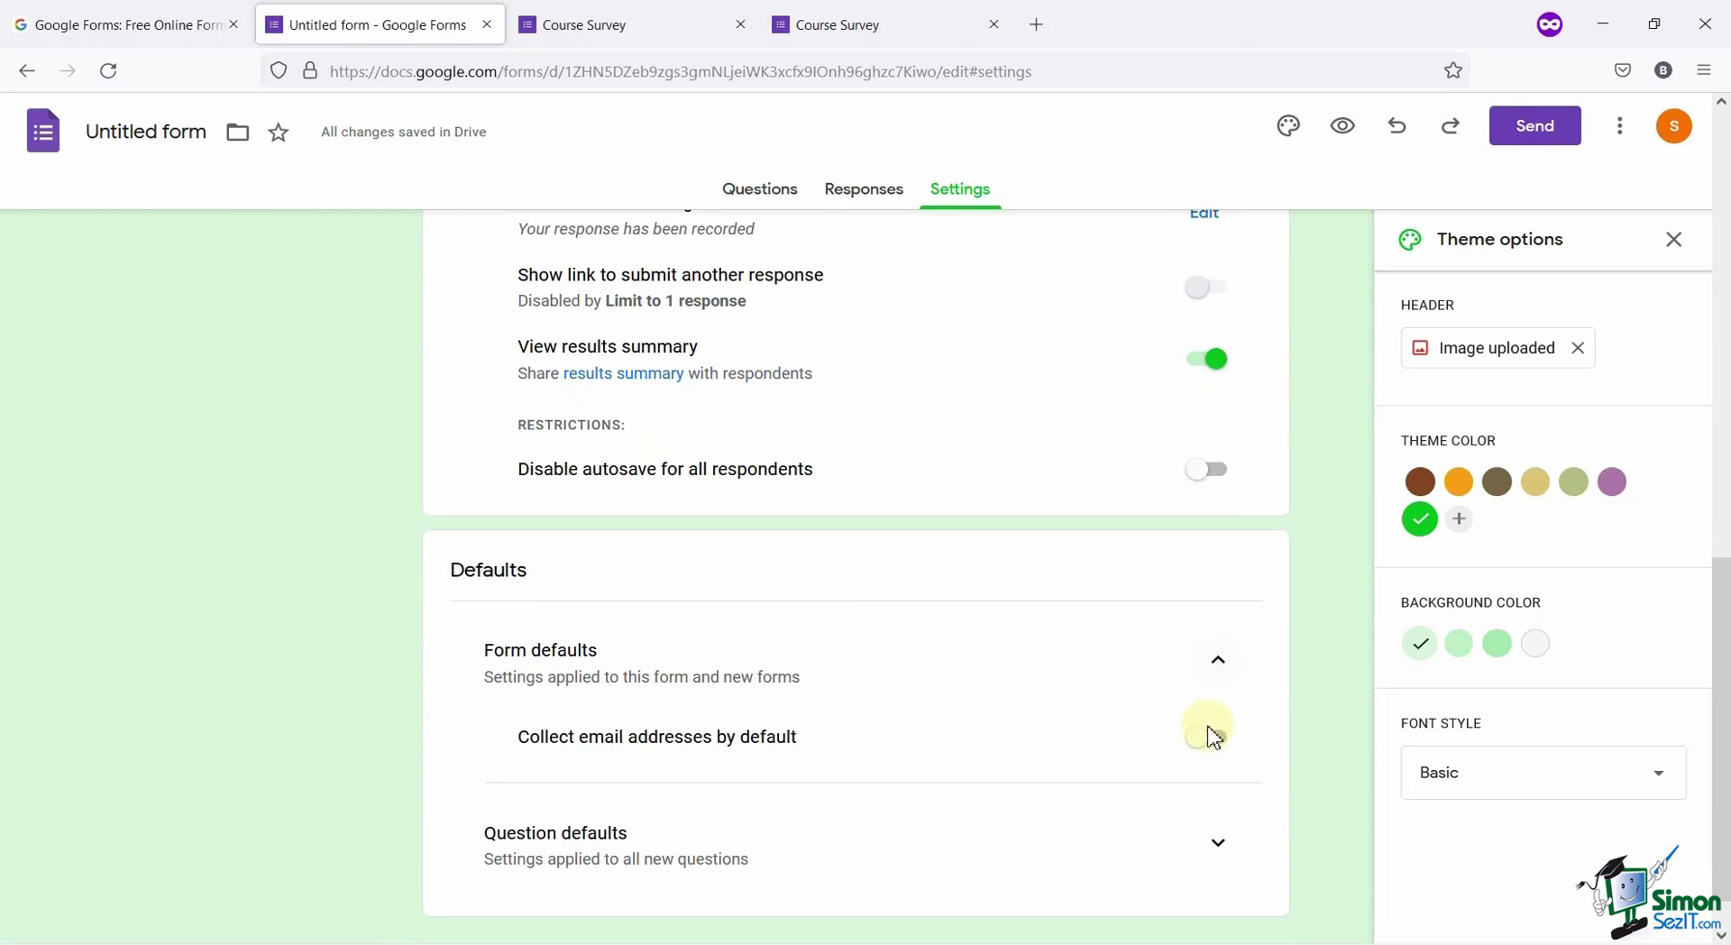
{"action": "scroll", "coordinate": [1211, 757], "scroll_direction": "down", "scroll_amount": 1}
{"action": "left_click", "coordinate": [1210, 786]}
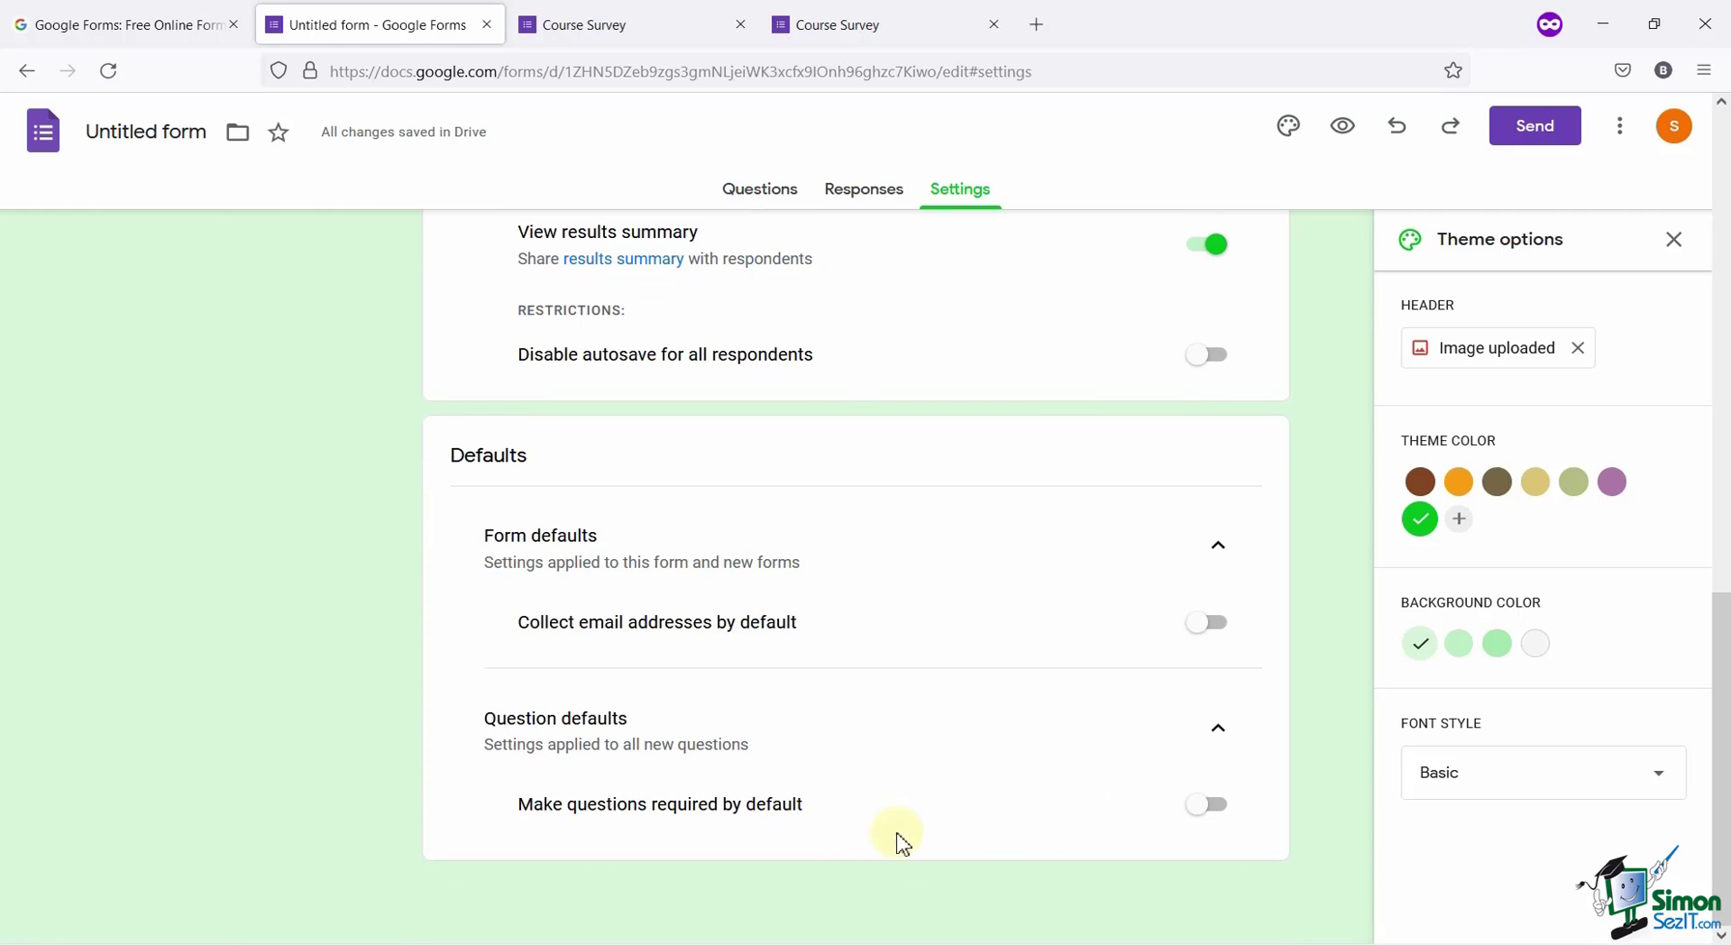
{"action": "scroll", "coordinate": [912, 645], "scroll_direction": "up", "scroll_amount": 4}
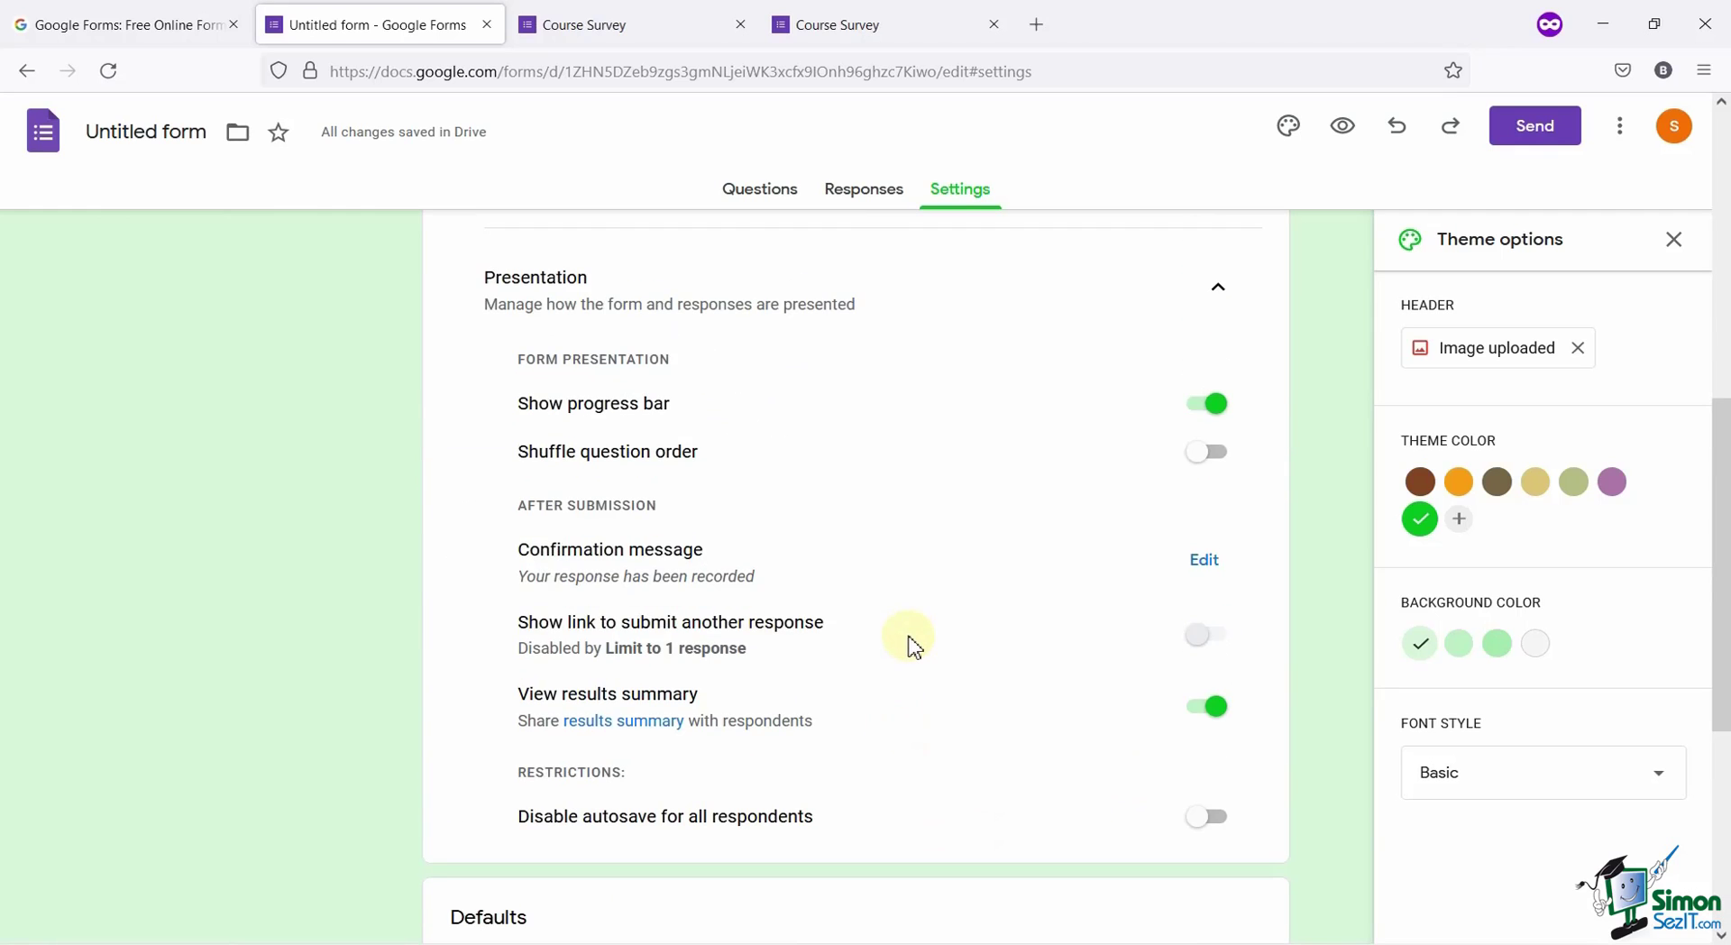
{"action": "scroll", "coordinate": [909, 647], "scroll_direction": "up", "scroll_amount": 8}
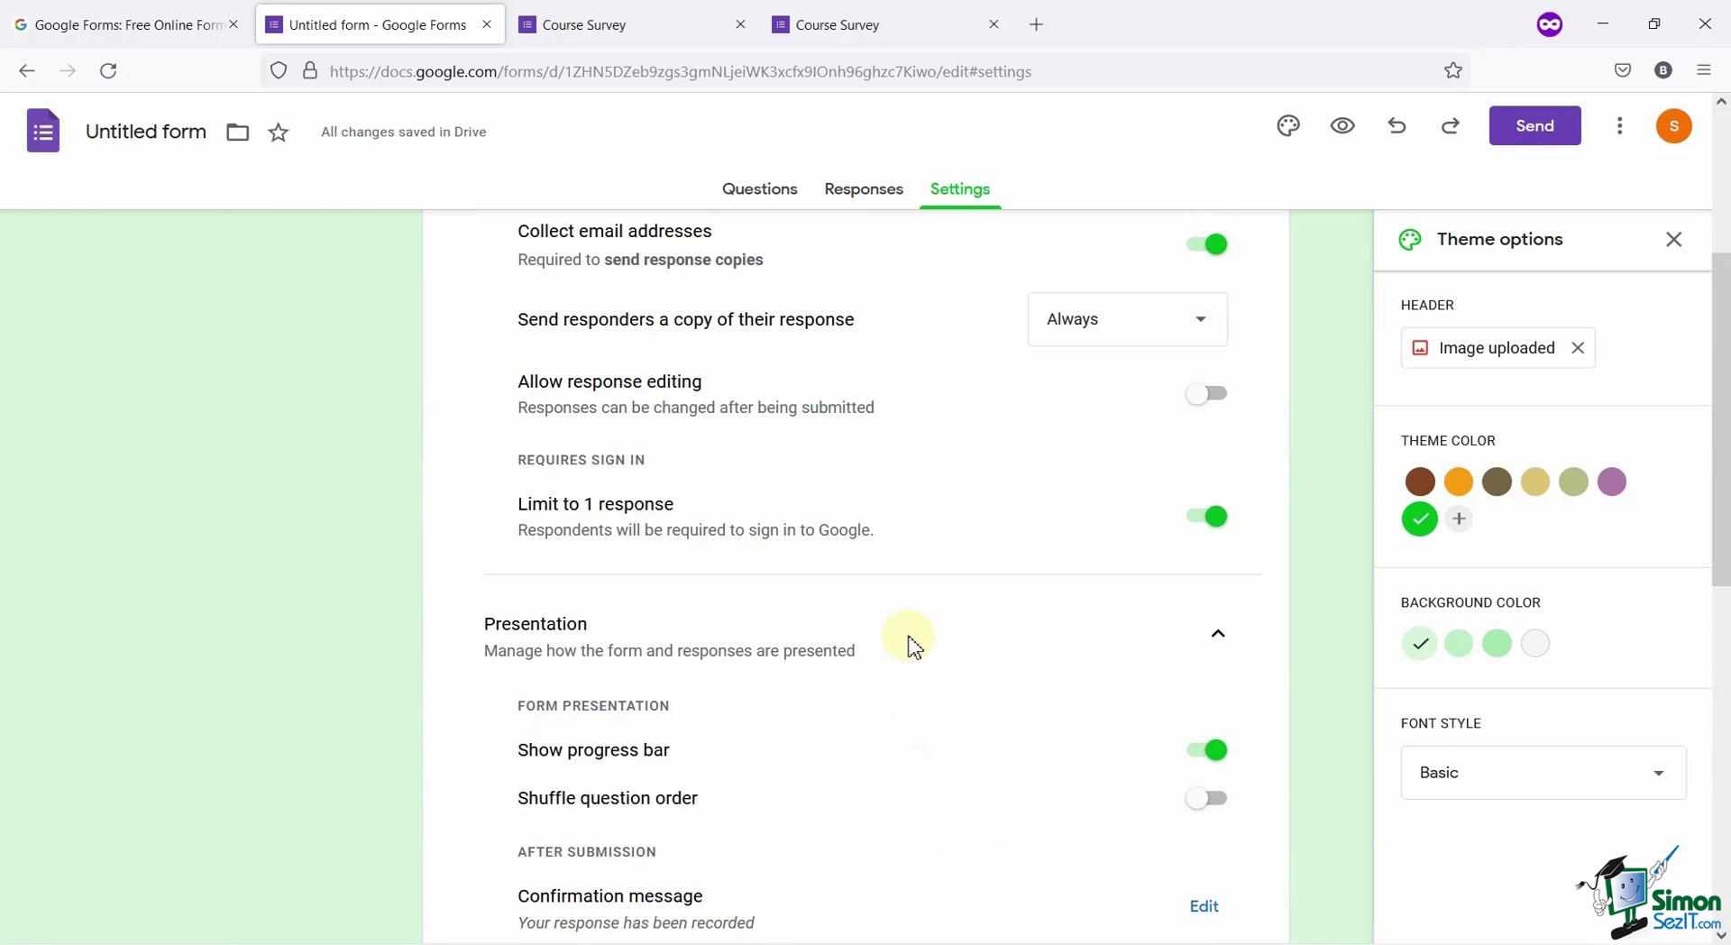
Rename the form title to Course Survey.
{"action": "left_click", "coordinate": [149, 130]}
{"action": "type", "text": "Course Survey"}
{"action": "left_click", "coordinate": [175, 266]}
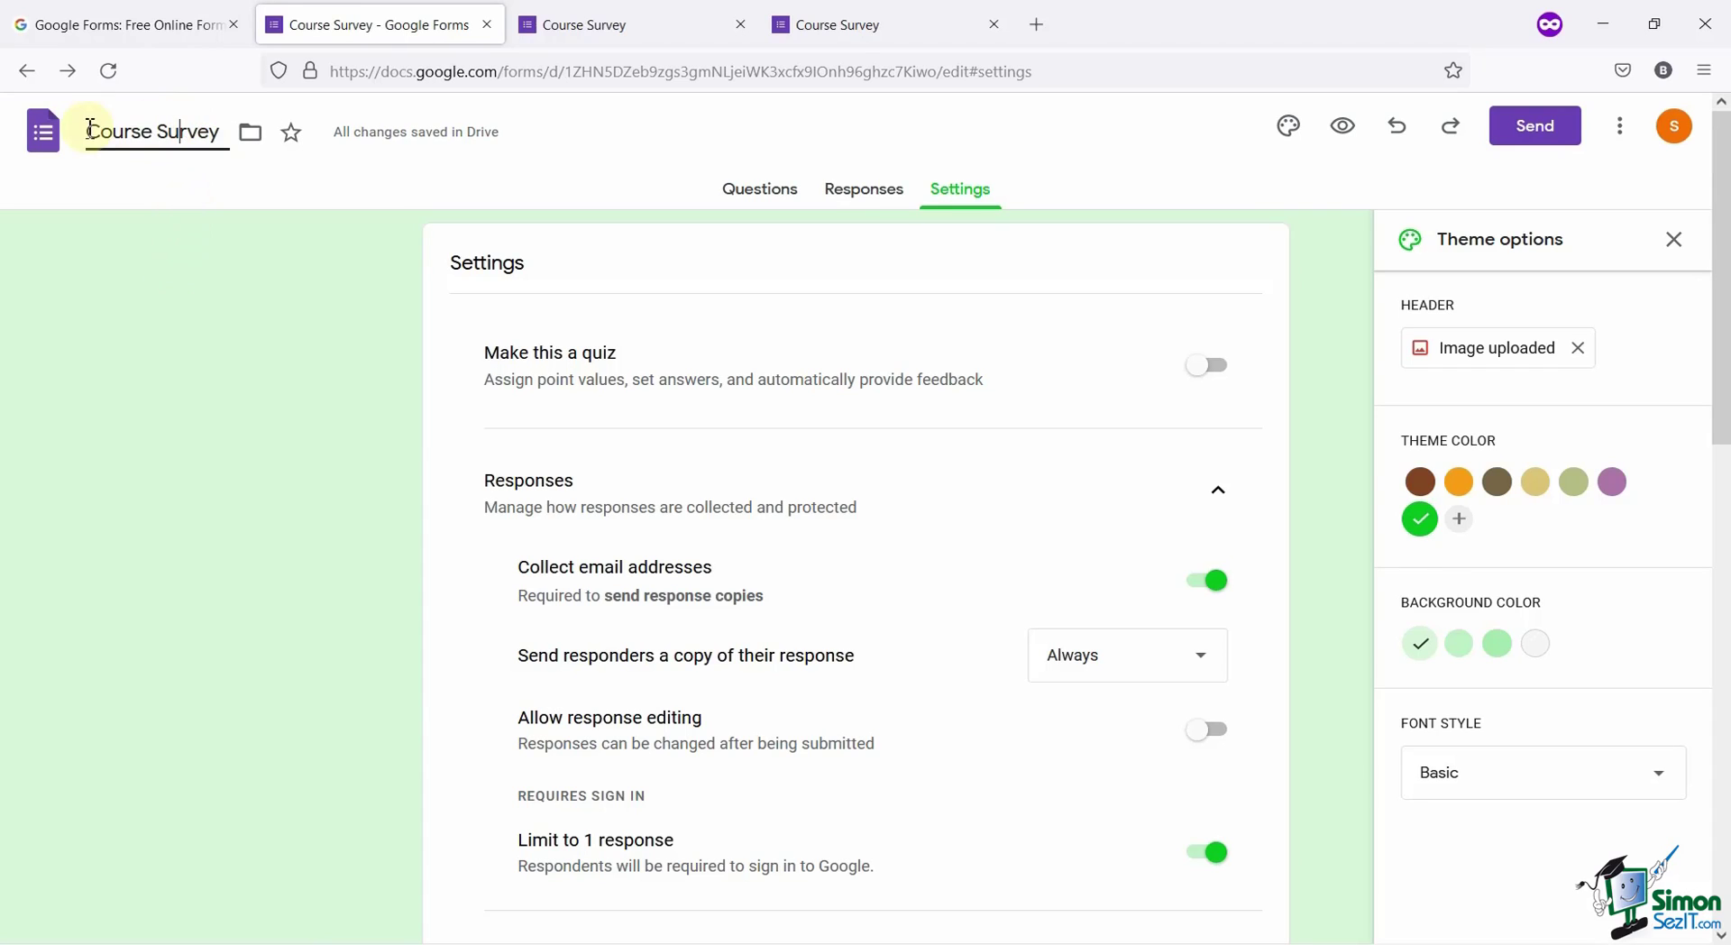
{"action": "left_click_drag", "start_coordinate": [86, 131], "coordinate": [258, 171]}
{"action": "left_click", "coordinate": [271, 306]}
Copy the survey's shareable link, then view its 640×1264 px embed HTML code.
{"action": "left_click", "coordinate": [1528, 126]}
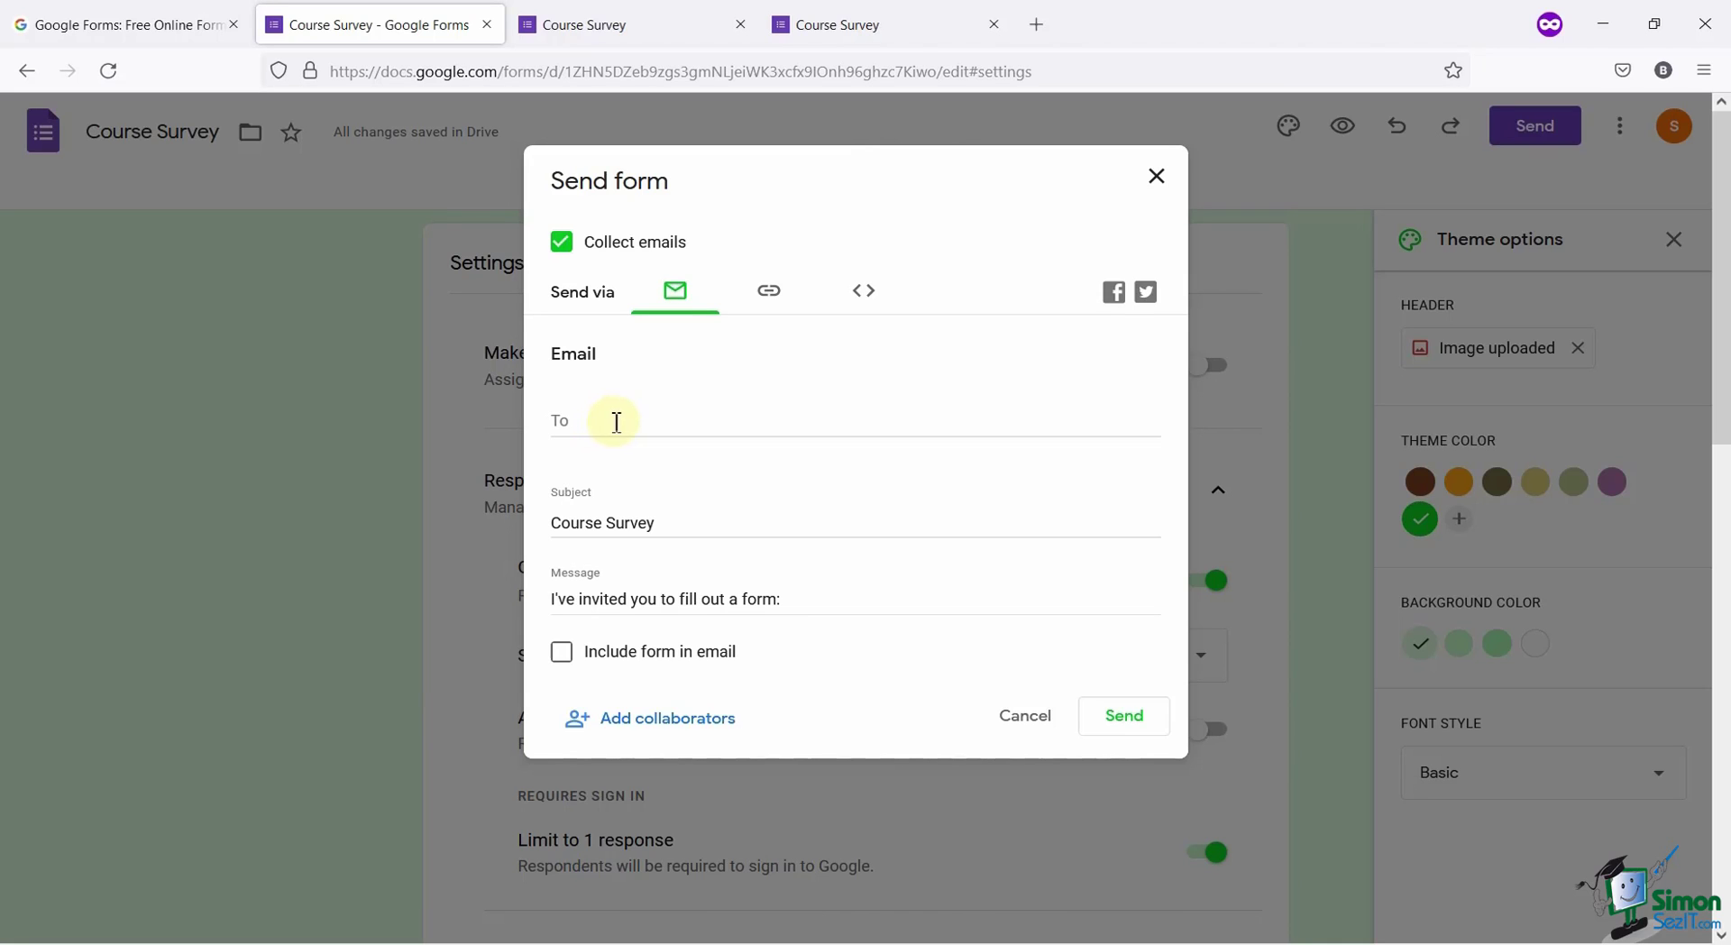
{"action": "left_click", "coordinate": [769, 291]}
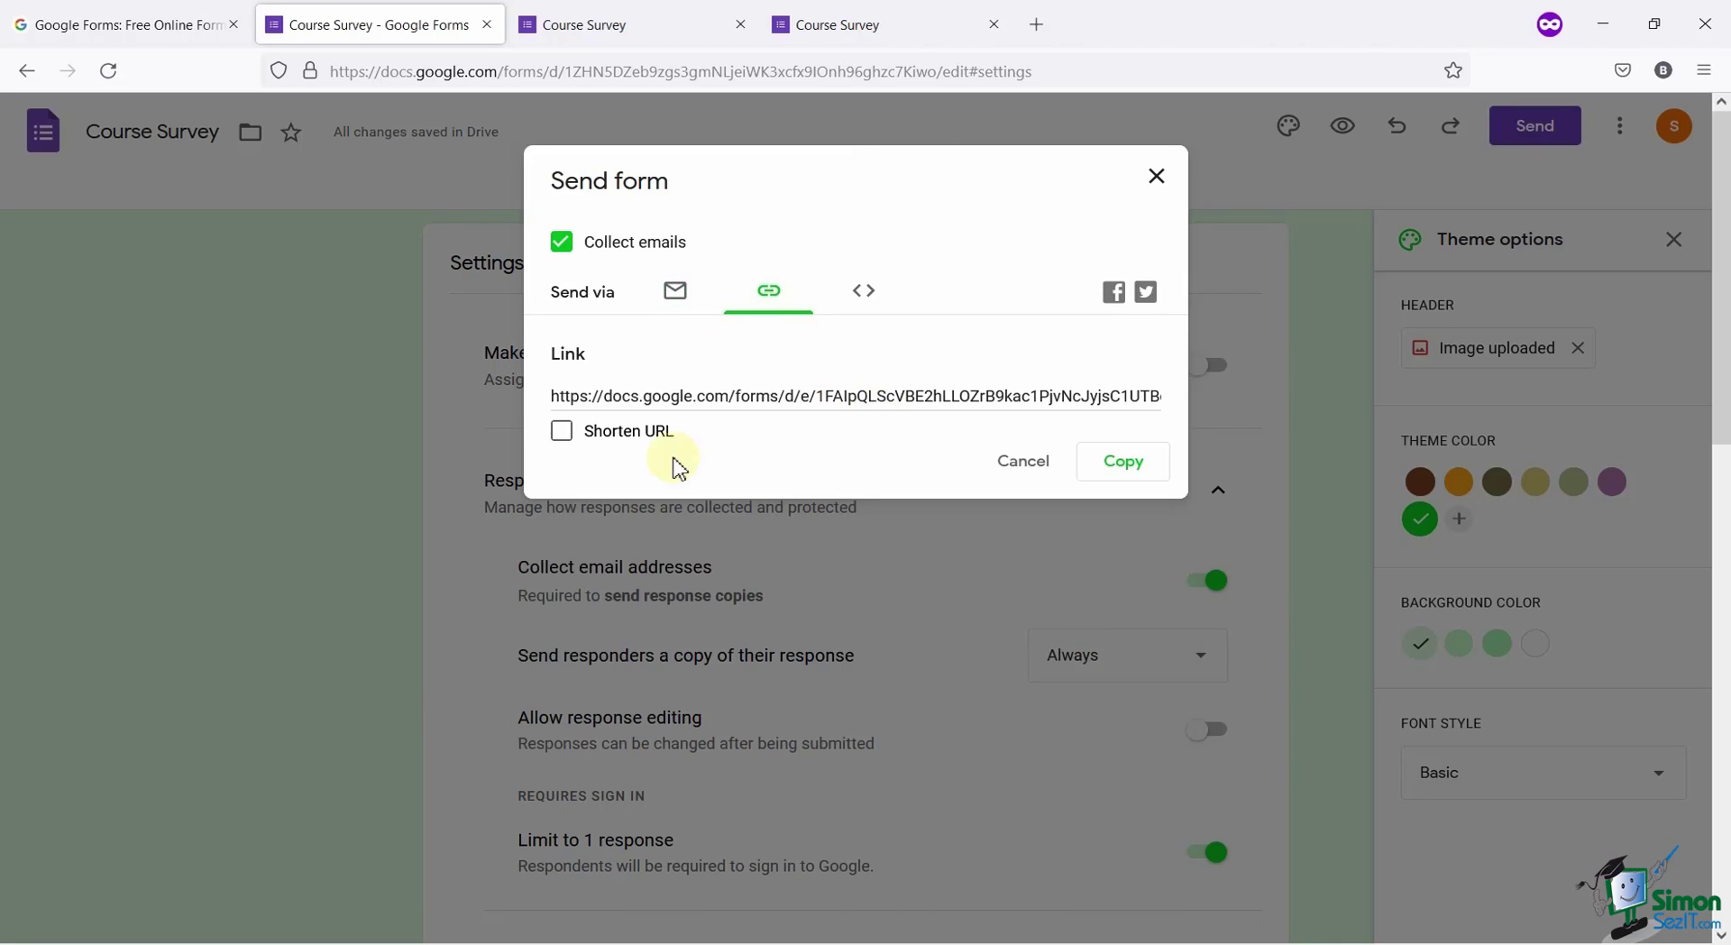
{"action": "left_click", "coordinate": [1111, 478]}
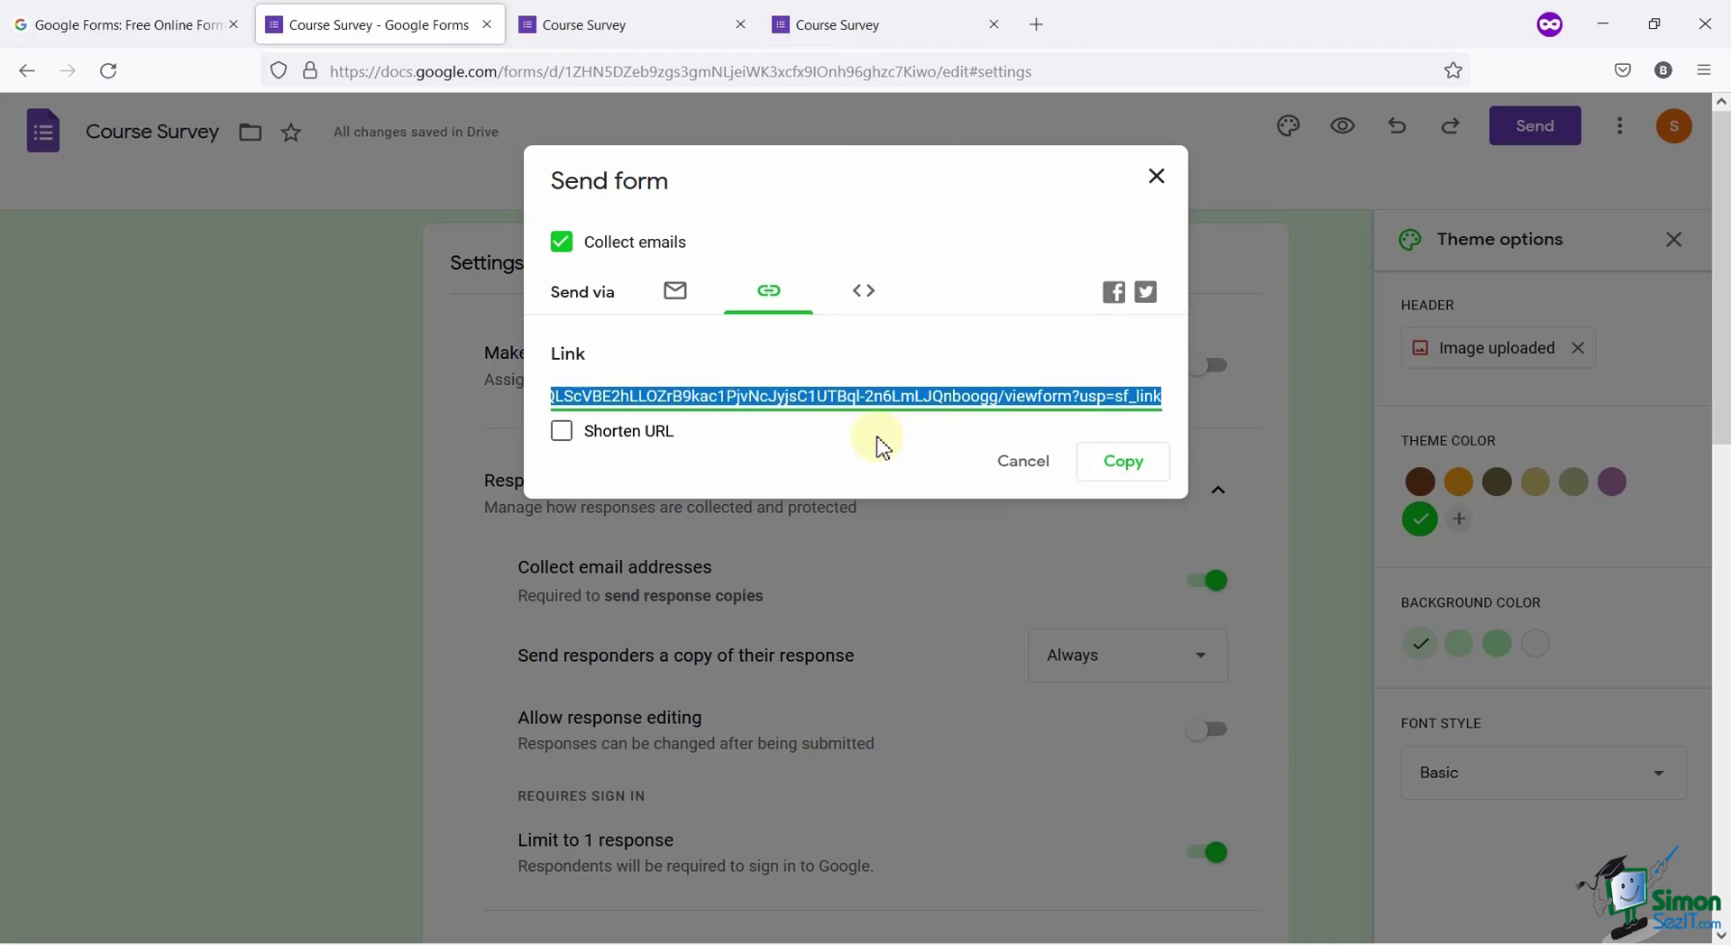
{"action": "left_click", "coordinate": [866, 298]}
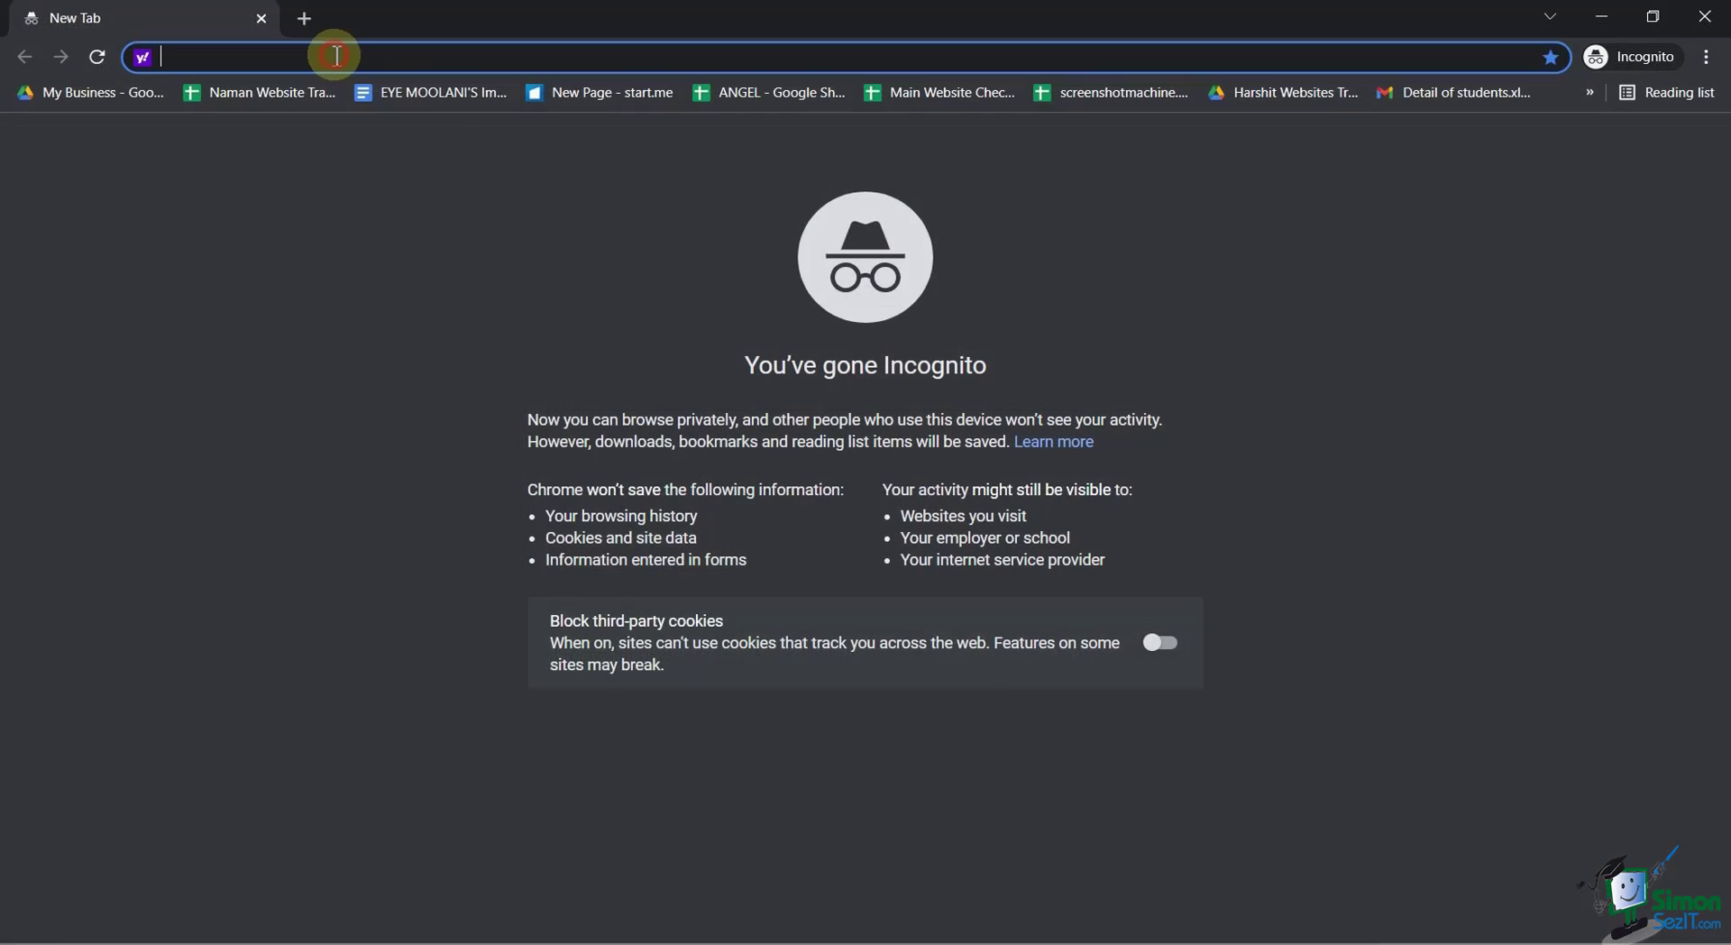
Load the pasted survey link in the incognito window and sign in with the Google account email.
{"action": "key", "text": "ctrl+v"}
{"action": "key", "text": "Return"}
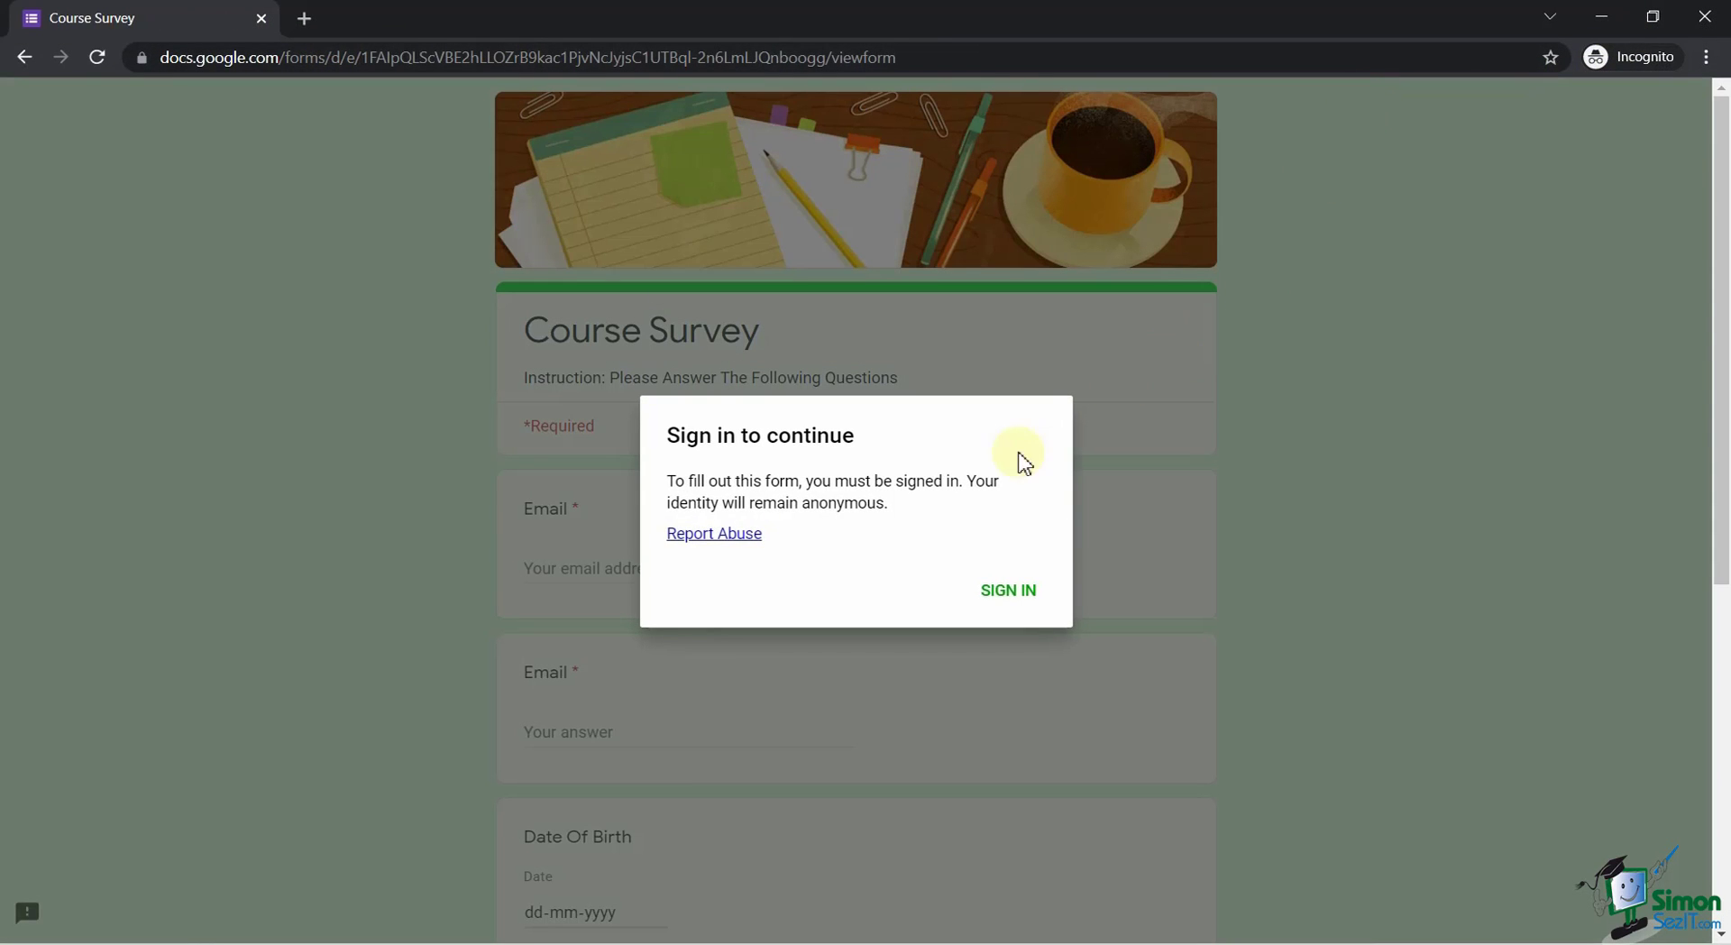
{"action": "left_click", "coordinate": [992, 592]}
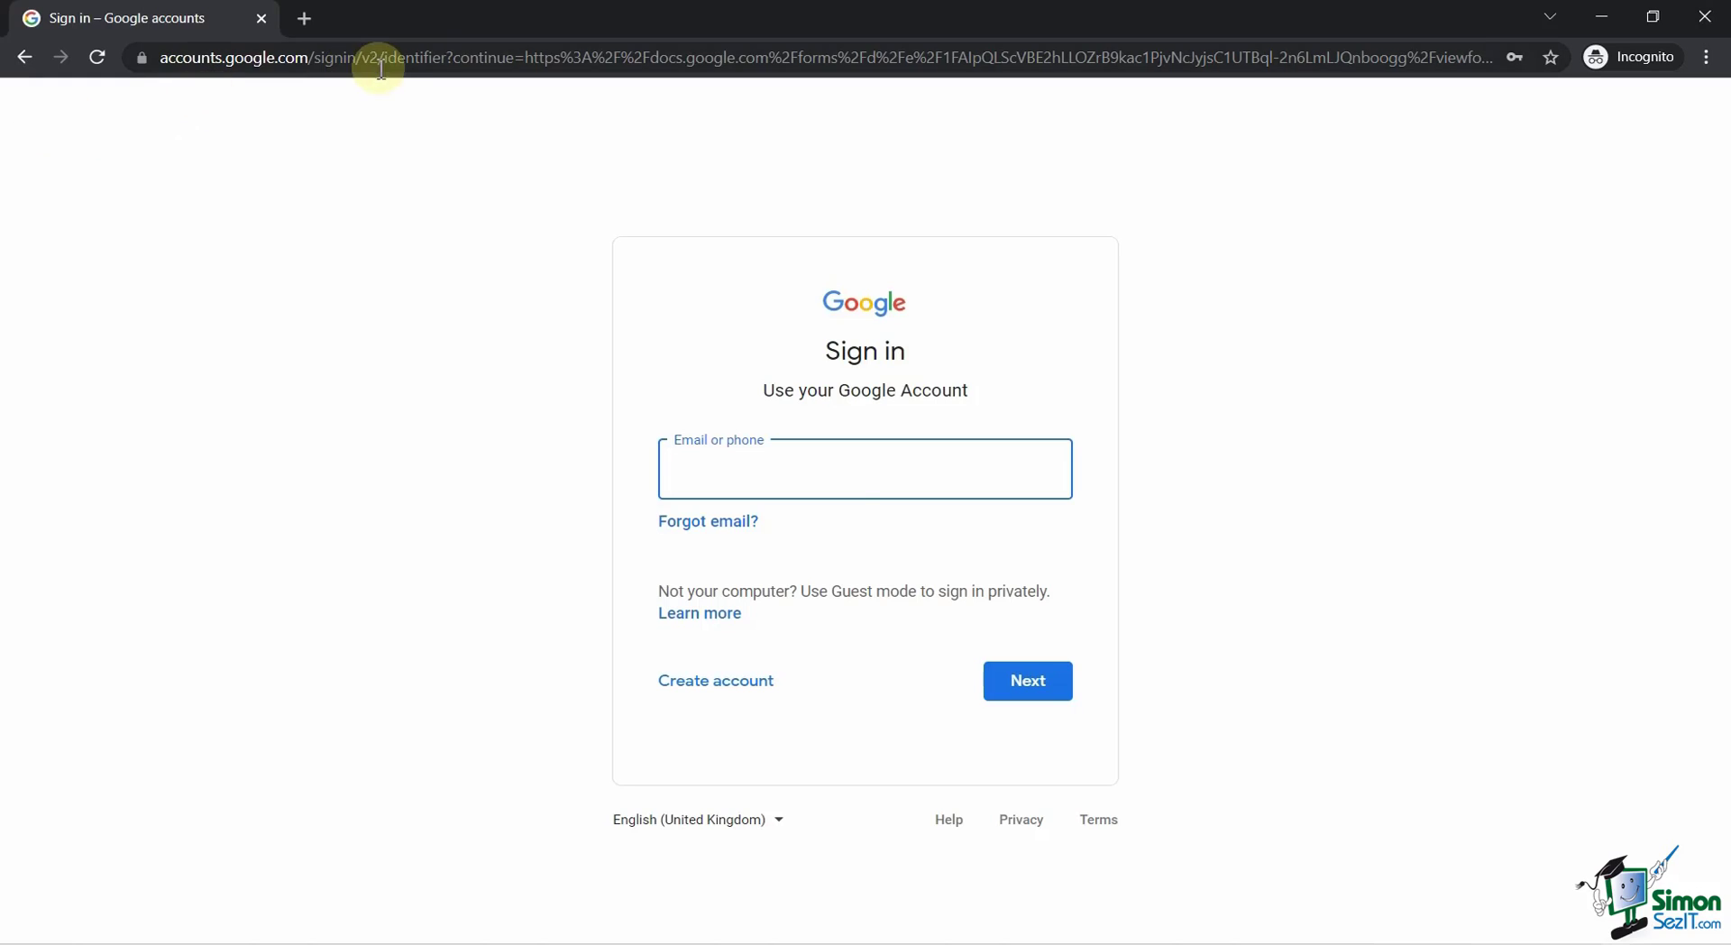
{"action": "key", "text": "Return"}
{"action": "key", "text": "Return"}
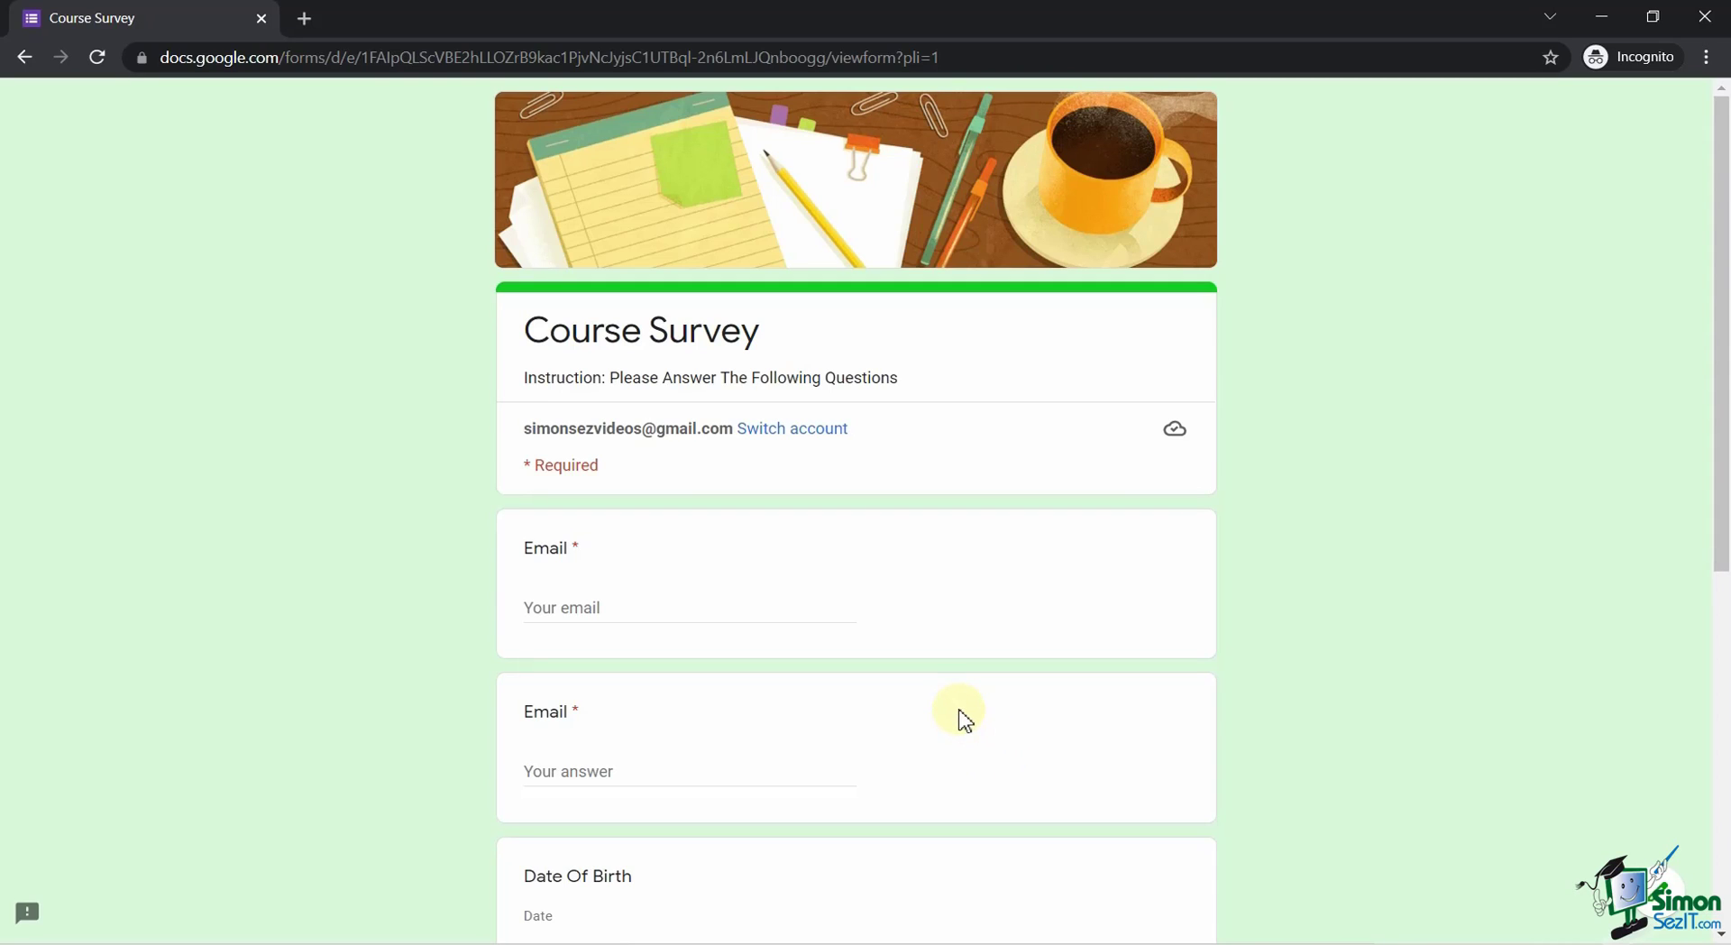
{"action": "scroll", "coordinate": [892, 591], "scroll_direction": "down", "scroll_amount": 6}
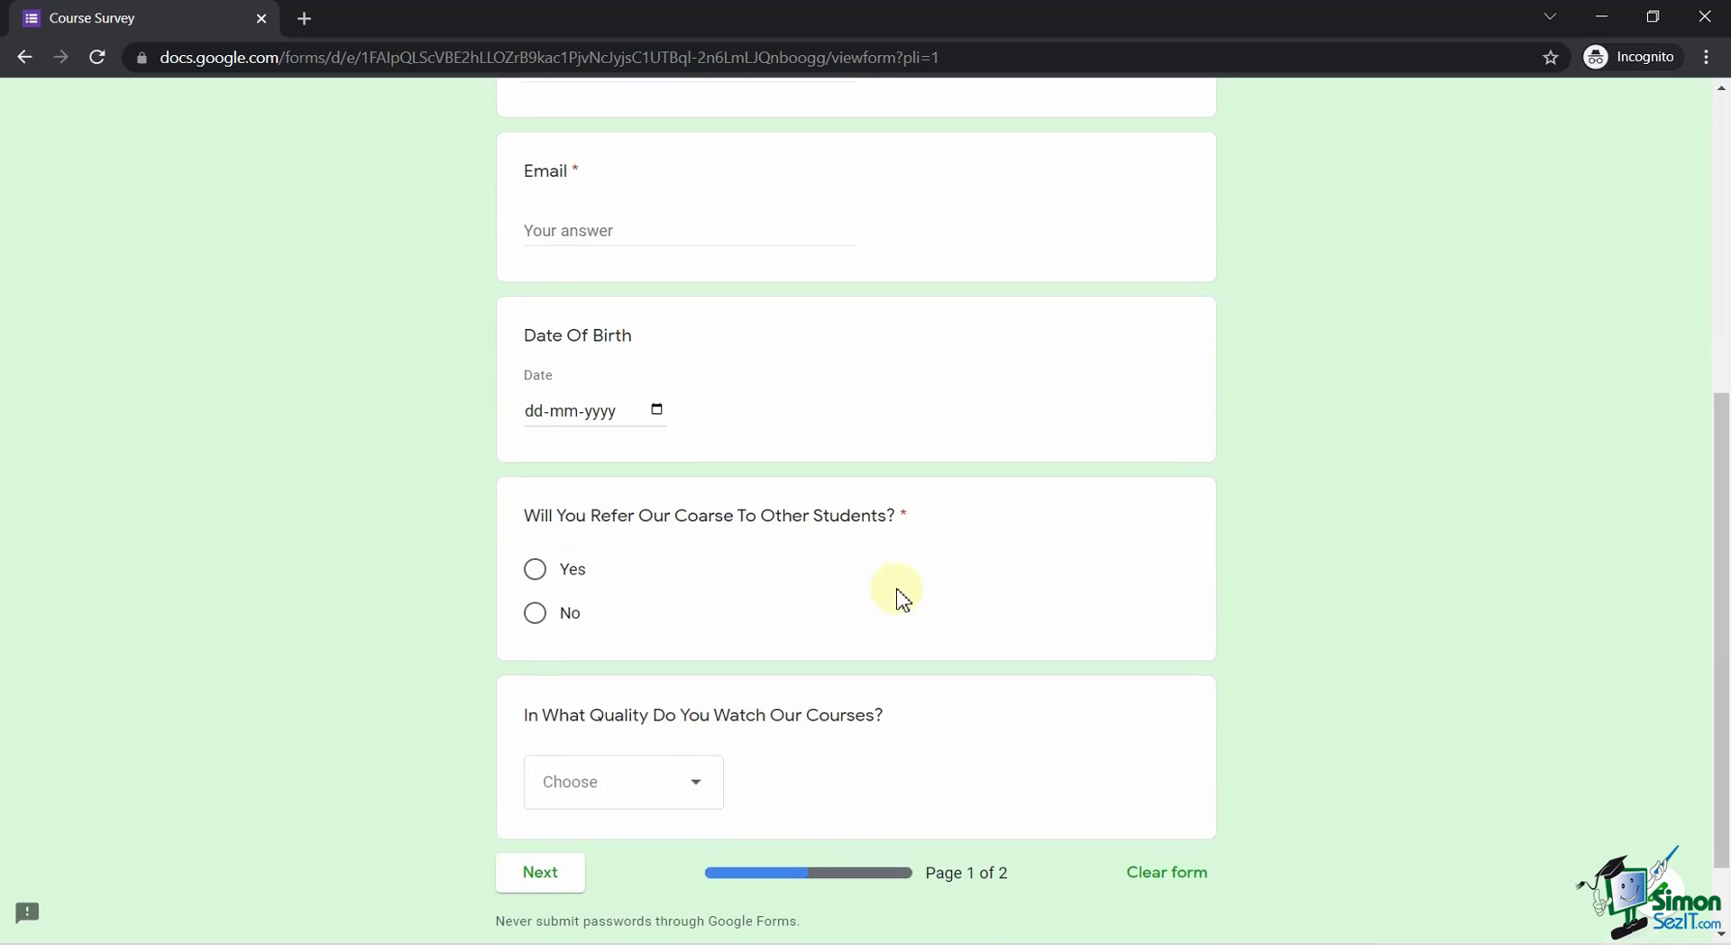
{"action": "scroll", "coordinate": [892, 592], "scroll_direction": "up", "scroll_amount": 5}
{"action": "left_click", "coordinate": [696, 495]}
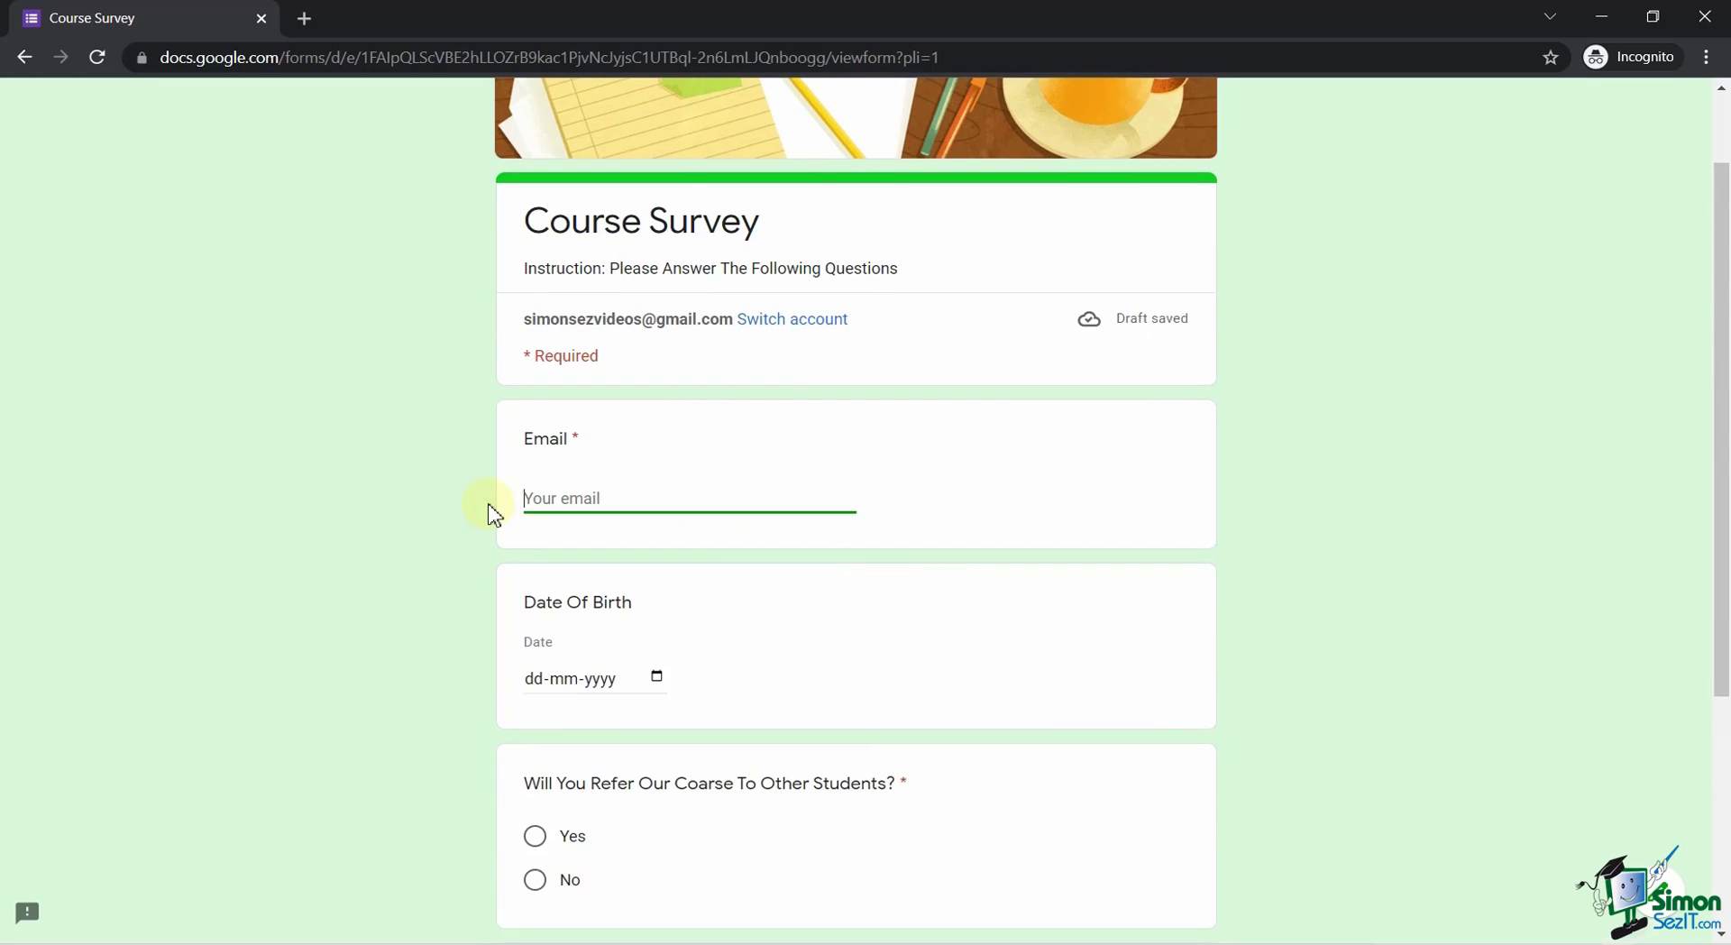
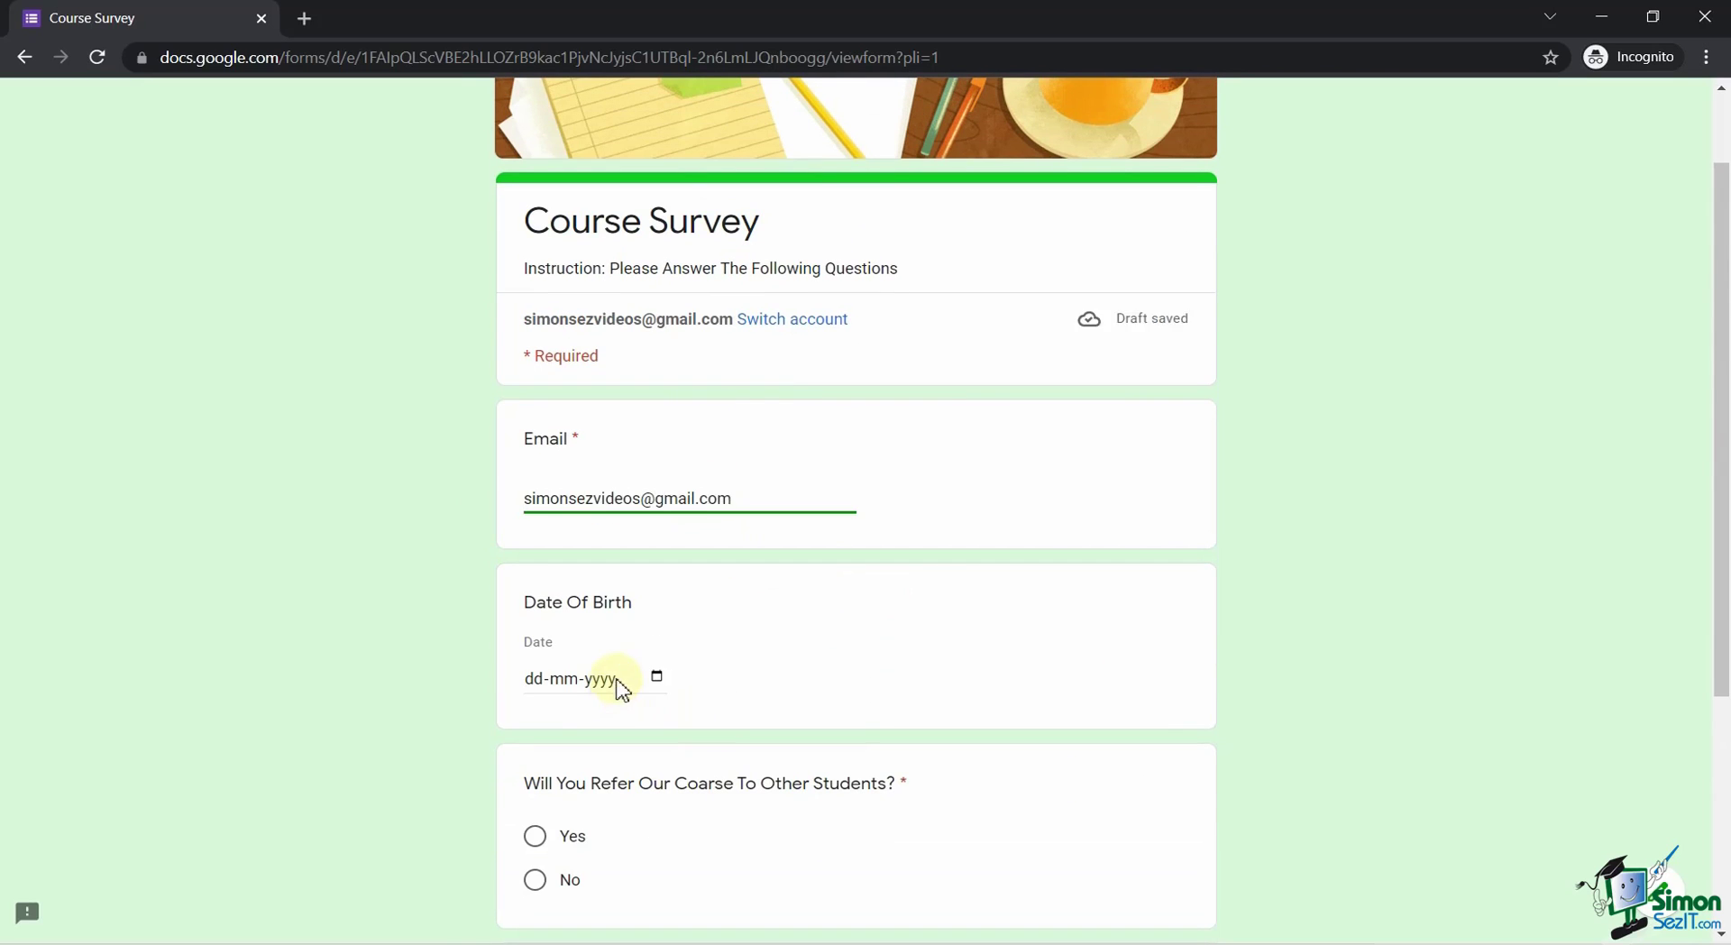
{"action": "left_click", "coordinate": [657, 676]}
{"action": "left_click", "coordinate": [636, 385]}
{"action": "scroll", "coordinate": [690, 541], "scroll_direction": "up", "scroll_amount": 5}
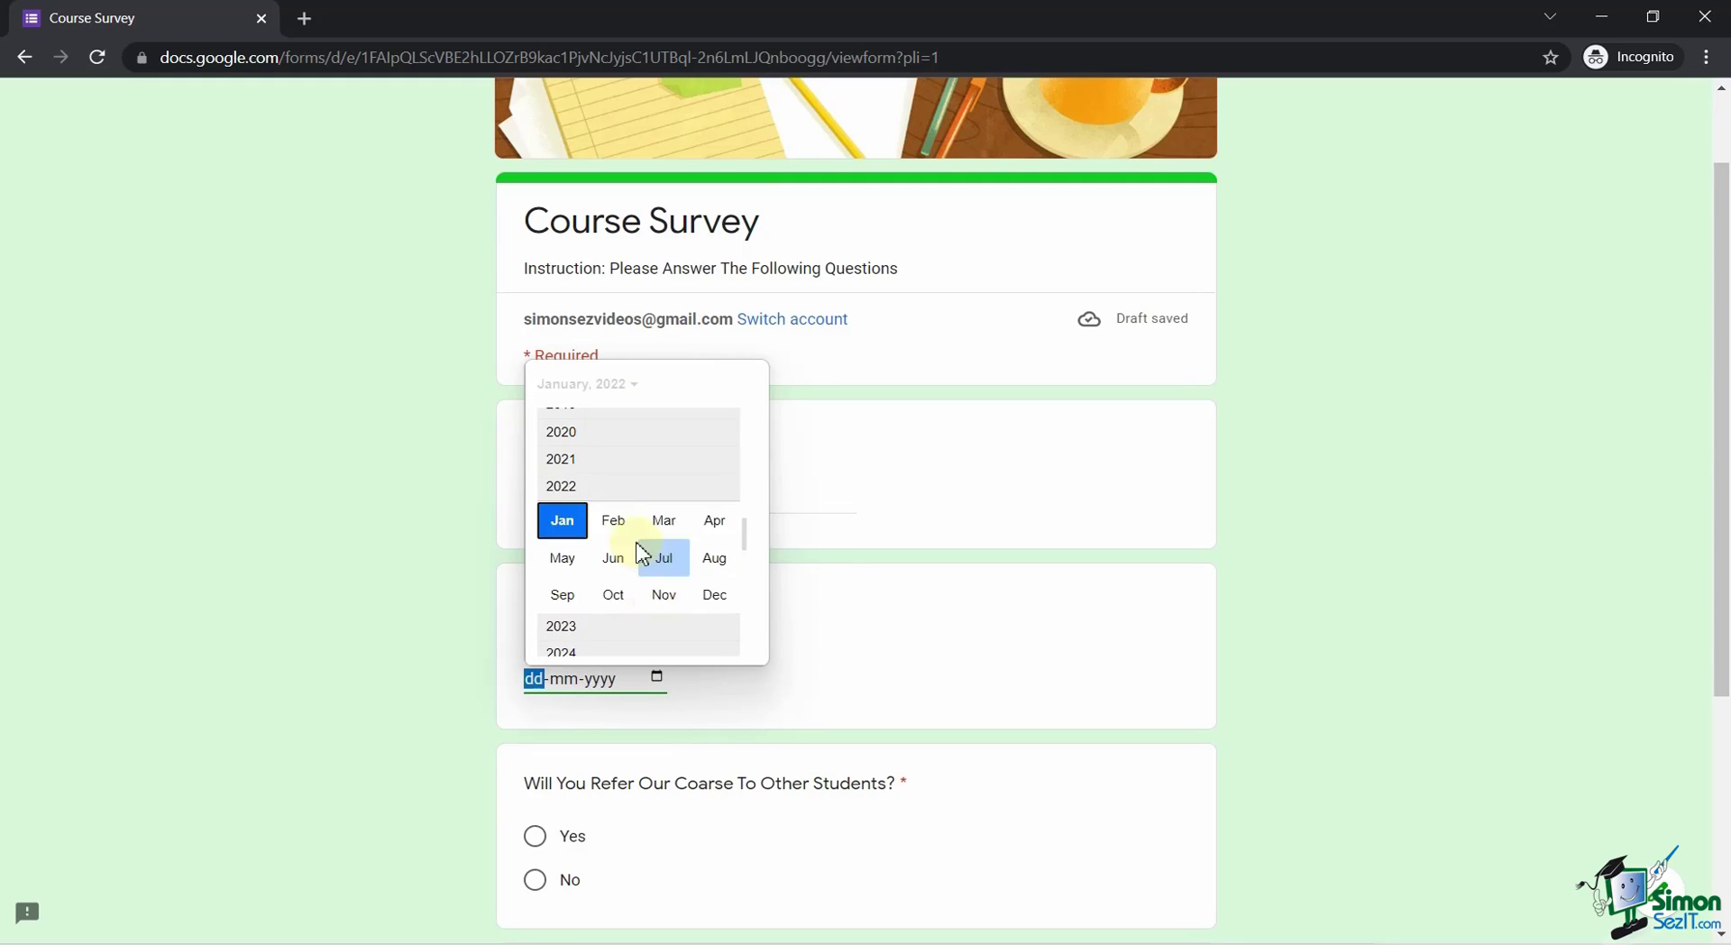
{"action": "scroll", "coordinate": [631, 559], "scroll_direction": "up", "scroll_amount": 5}
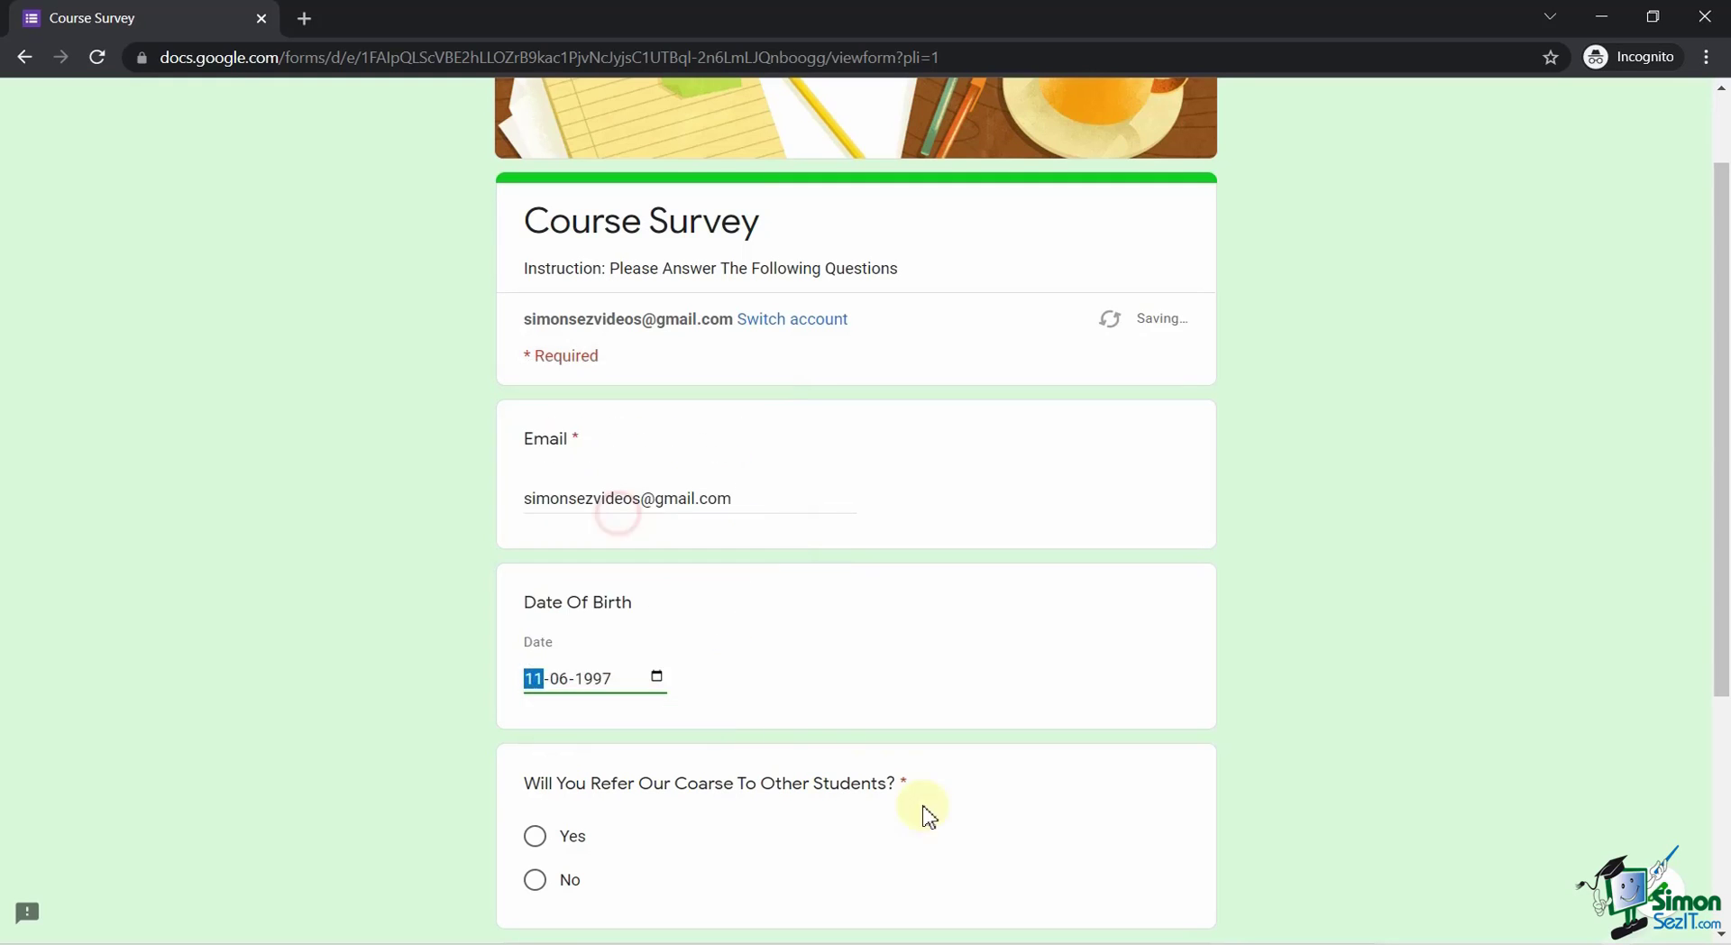
{"action": "scroll", "coordinate": [924, 815], "scroll_direction": "down", "scroll_amount": 3}
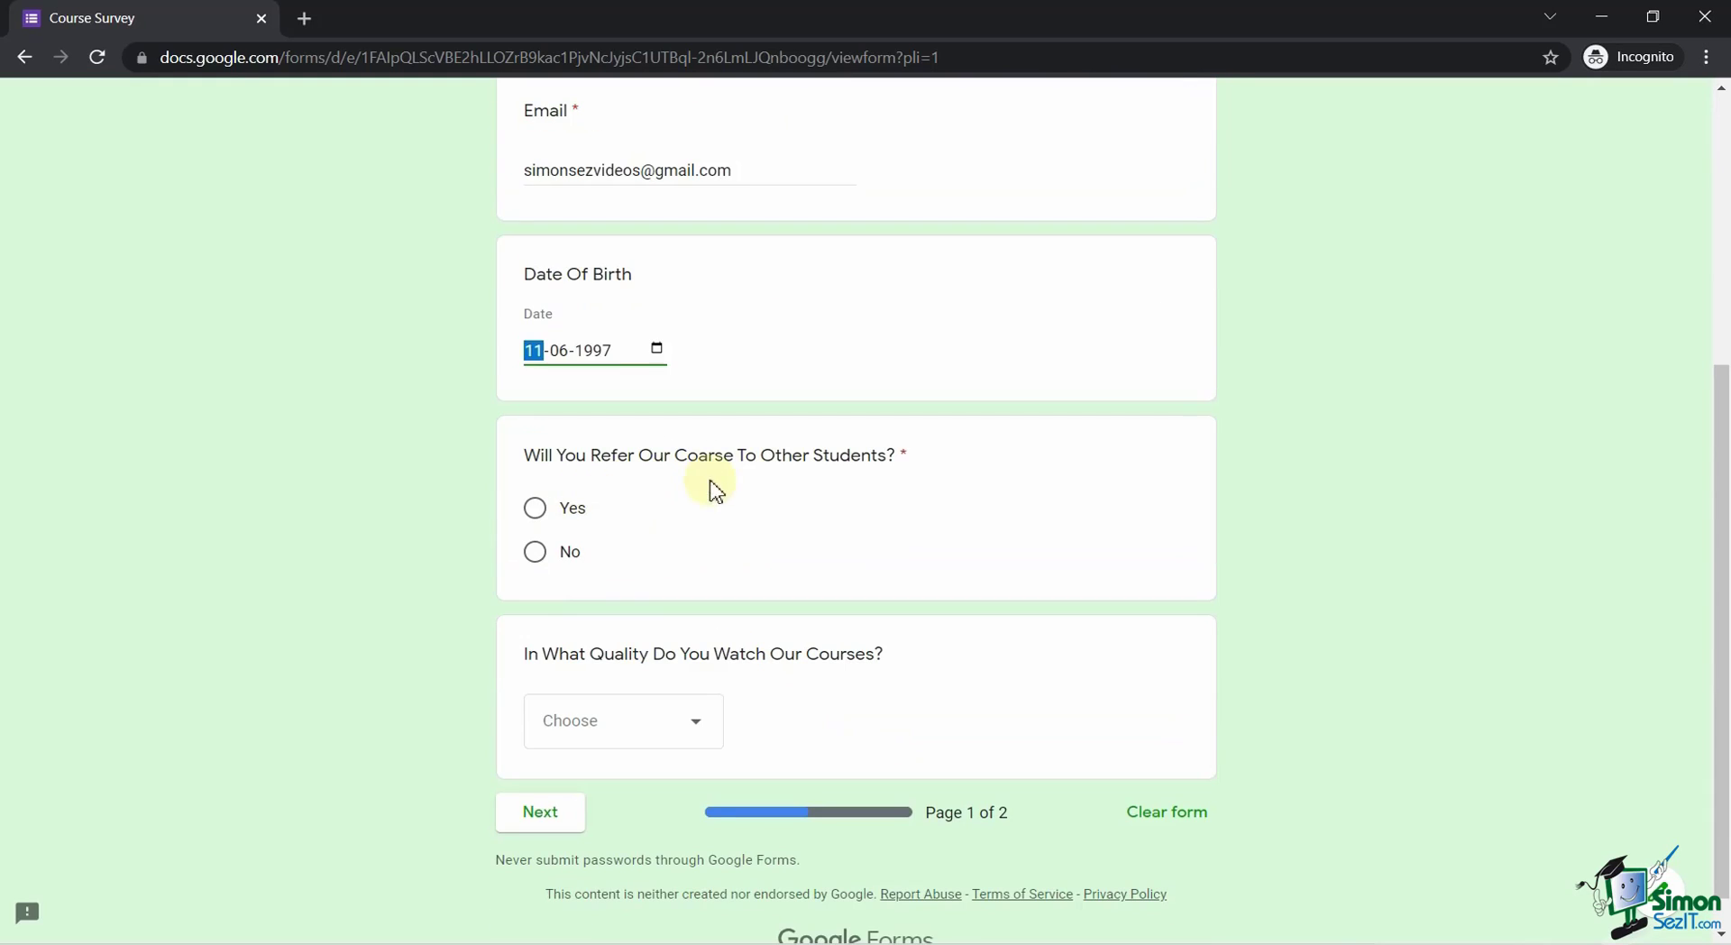
Answer Yes to referring the course, choose 1080p quality, and go to page two.
{"action": "left_click", "coordinate": [582, 508]}
{"action": "left_click", "coordinate": [678, 721]}
{"action": "left_click", "coordinate": [683, 734]}
{"action": "left_click", "coordinate": [551, 819]}
Tick the goal-achievement checkbox answers and rate satisfaction 5, Fully Satisfied.
{"action": "left_click", "coordinate": [534, 580]}
{"action": "left_click", "coordinate": [535, 656]}
{"action": "left_click", "coordinate": [535, 619]}
{"action": "scroll", "coordinate": [565, 587], "scroll_direction": "down", "scroll_amount": 3}
{"action": "left_click", "coordinate": [535, 331]}
{"action": "left_click", "coordinate": [540, 294]}
{"action": "left_click", "coordinate": [995, 535]}
Rate Modules 1–5 with 4, 5, 4, 3 and 5 stars.
{"action": "scroll", "coordinate": [902, 595], "scroll_direction": "down", "scroll_amount": 3}
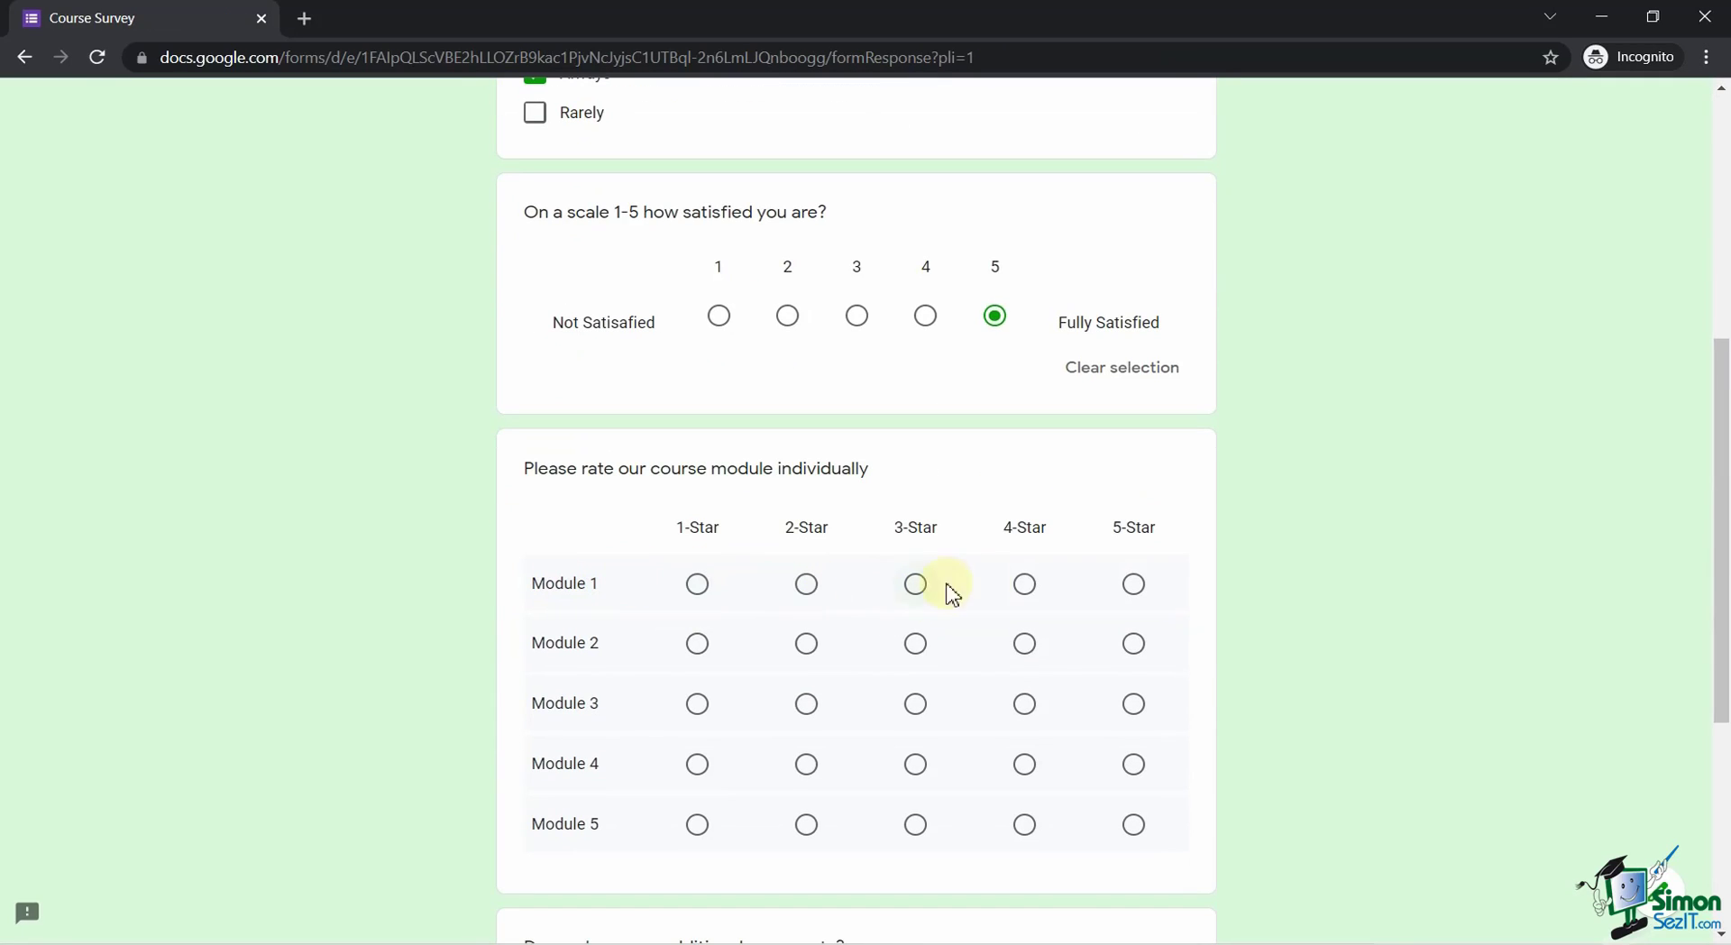
{"action": "left_click", "coordinate": [1024, 584]}
{"action": "left_click", "coordinate": [1133, 643]}
{"action": "left_click", "coordinate": [1024, 703]}
{"action": "left_click", "coordinate": [915, 764]}
{"action": "left_click", "coordinate": [1133, 824]}
Write 'Great Course' as the additional comment and submit the survey.
{"action": "scroll", "coordinate": [1172, 812], "scroll_direction": "down", "scroll_amount": 4}
{"action": "left_click", "coordinate": [641, 712]}
{"action": "type", "text": "Great Cou"}
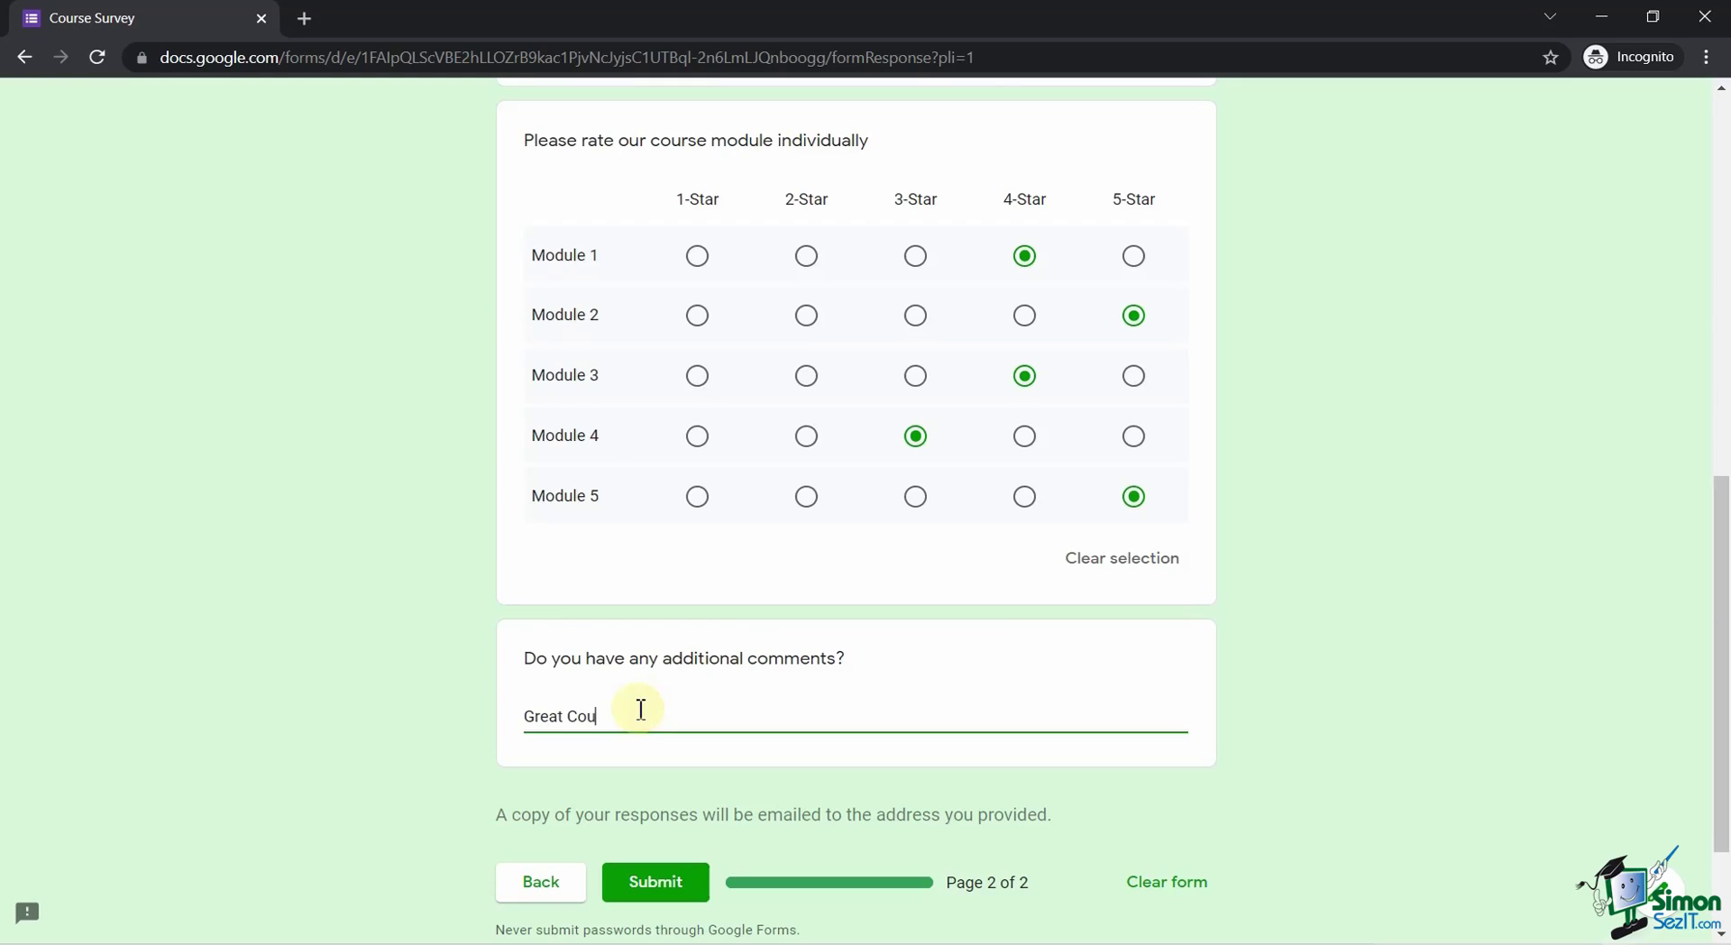
{"action": "type", "text": "rse"}
{"action": "left_click", "coordinate": [665, 881]}
Pass the reCAPTCHA by selecting the four hill pictures and verifying.
{"action": "scroll", "coordinate": [819, 532], "scroll_direction": "up", "scroll_amount": 1}
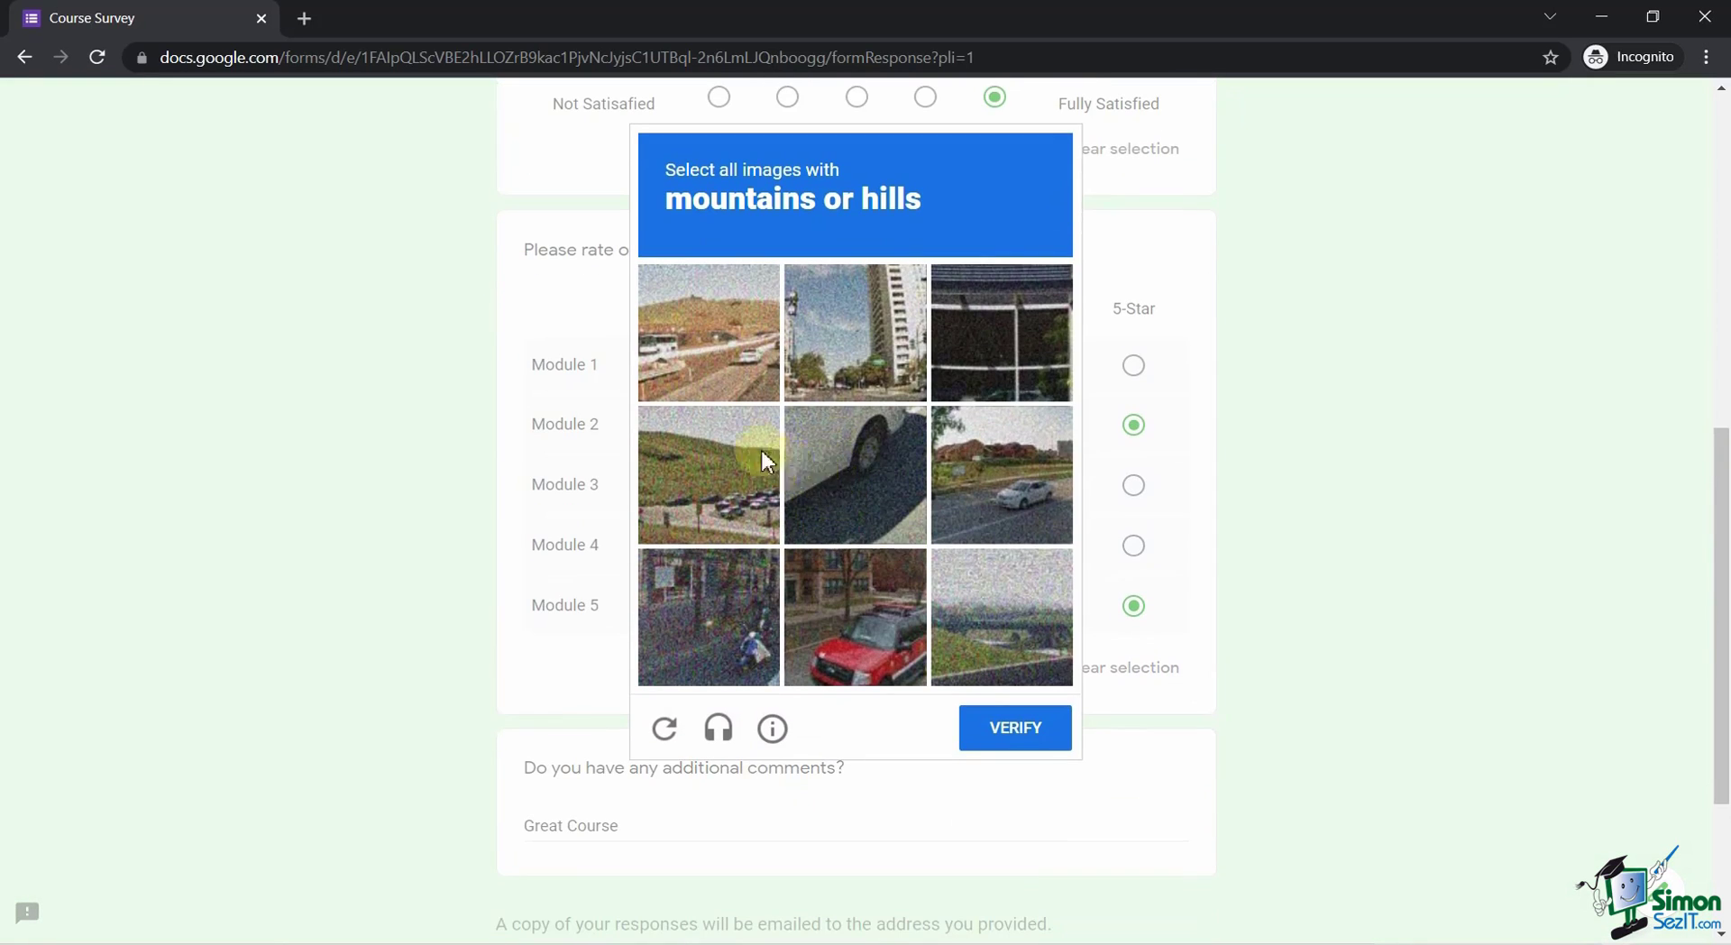
{"action": "left_click", "coordinate": [721, 355]}
{"action": "left_click", "coordinate": [722, 460]}
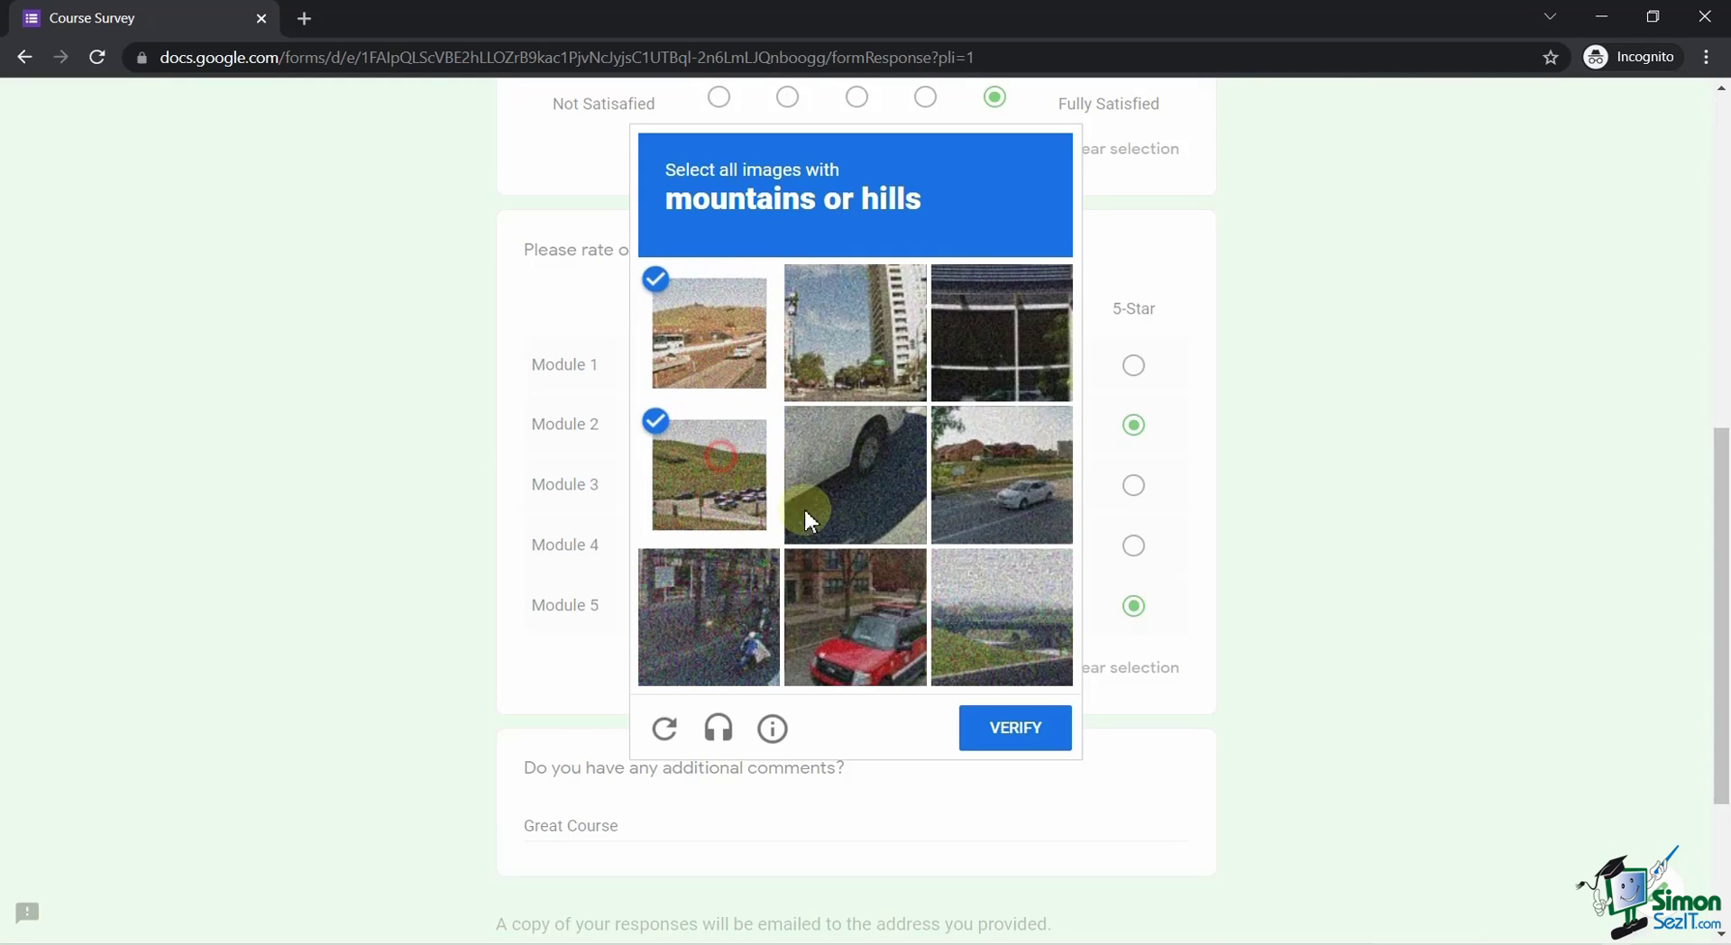
{"action": "left_click", "coordinate": [1019, 620]}
{"action": "left_click", "coordinate": [1039, 476]}
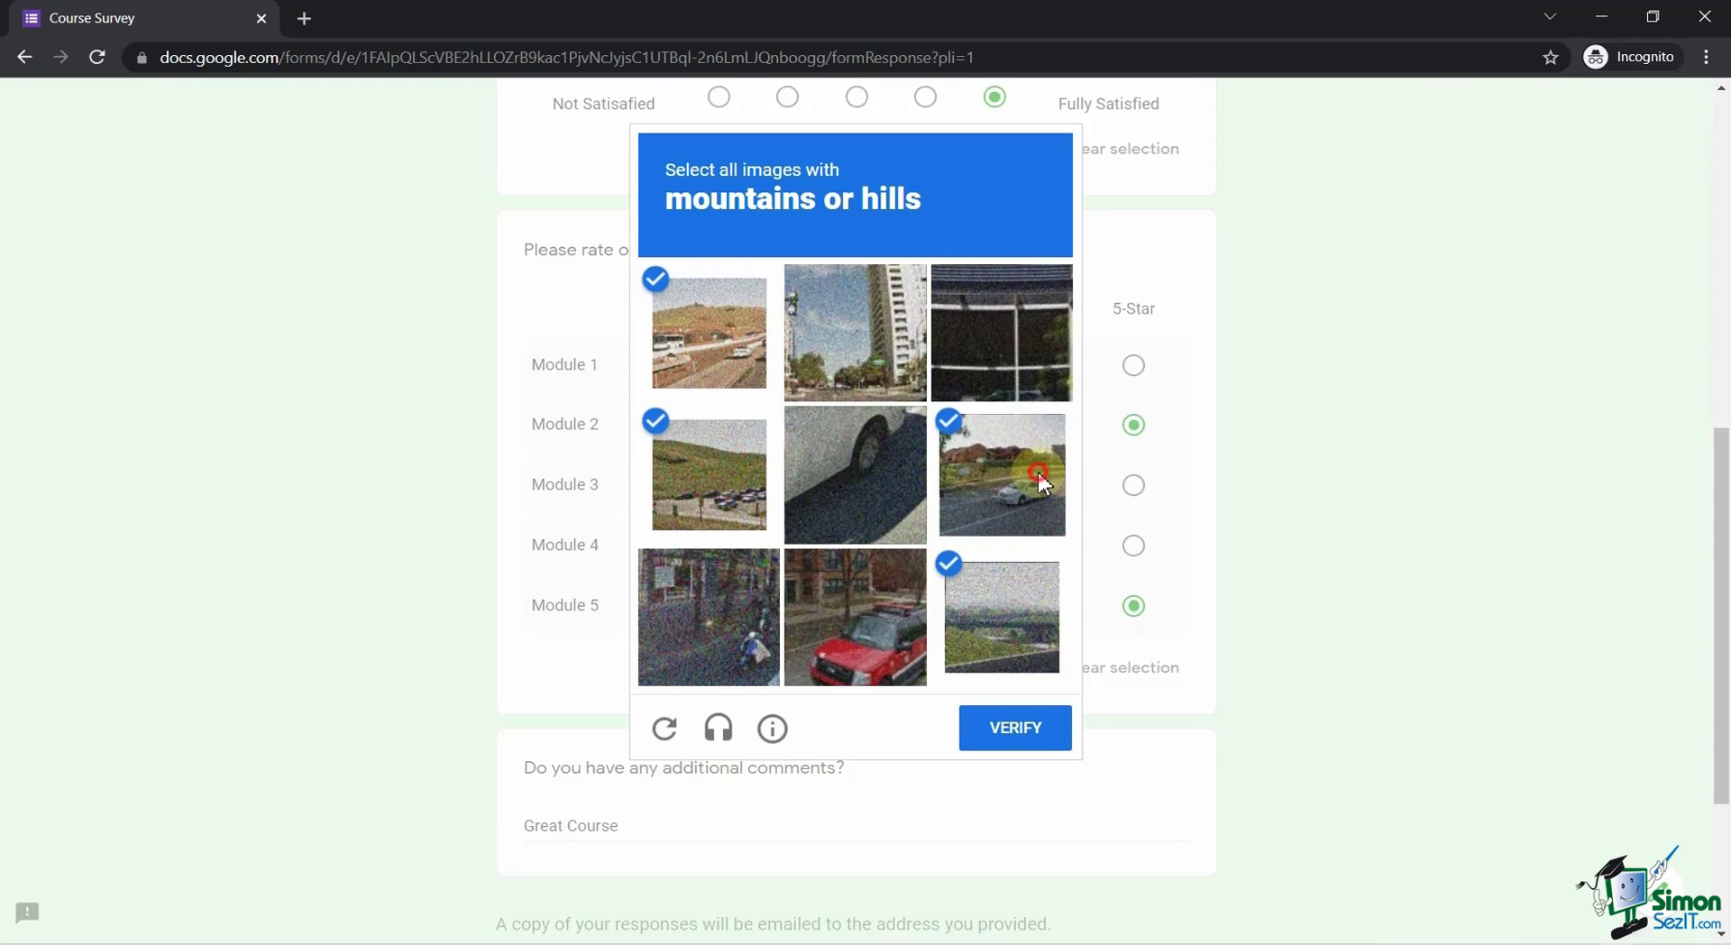
{"action": "left_click", "coordinate": [1037, 726]}
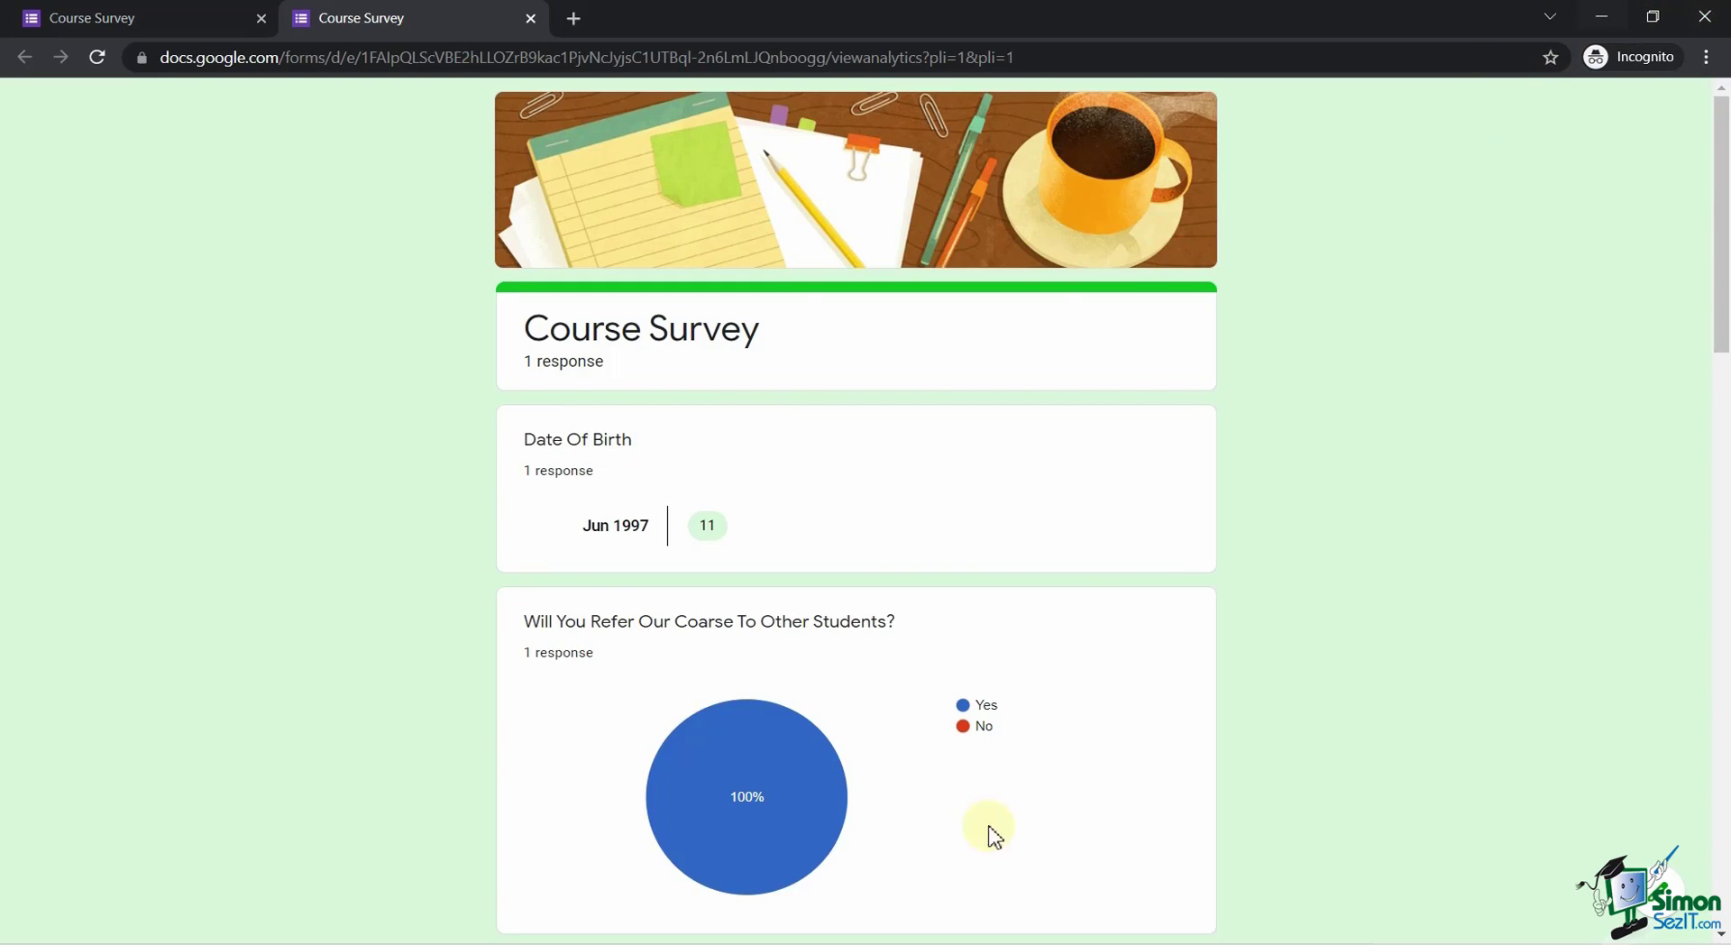
Return to the Firefox form editor and scroll through the Responses summary charts for the single response.
{"action": "mouse_move", "coordinate": [862, 901]}
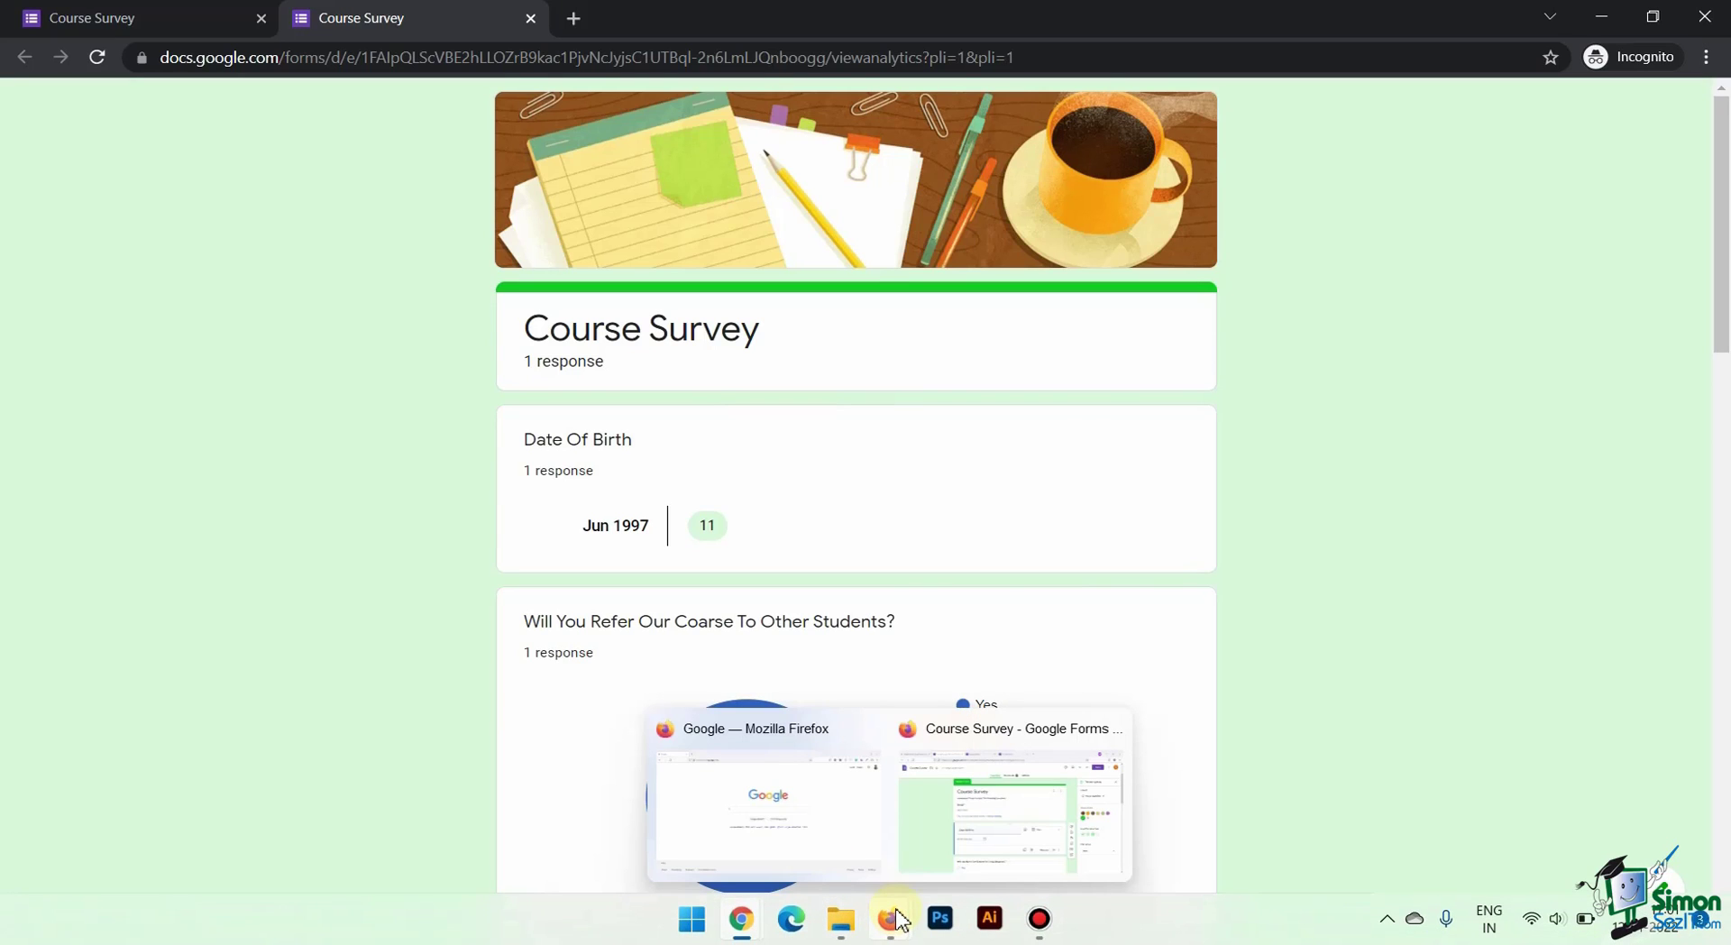
{"action": "left_click", "coordinate": [913, 850]}
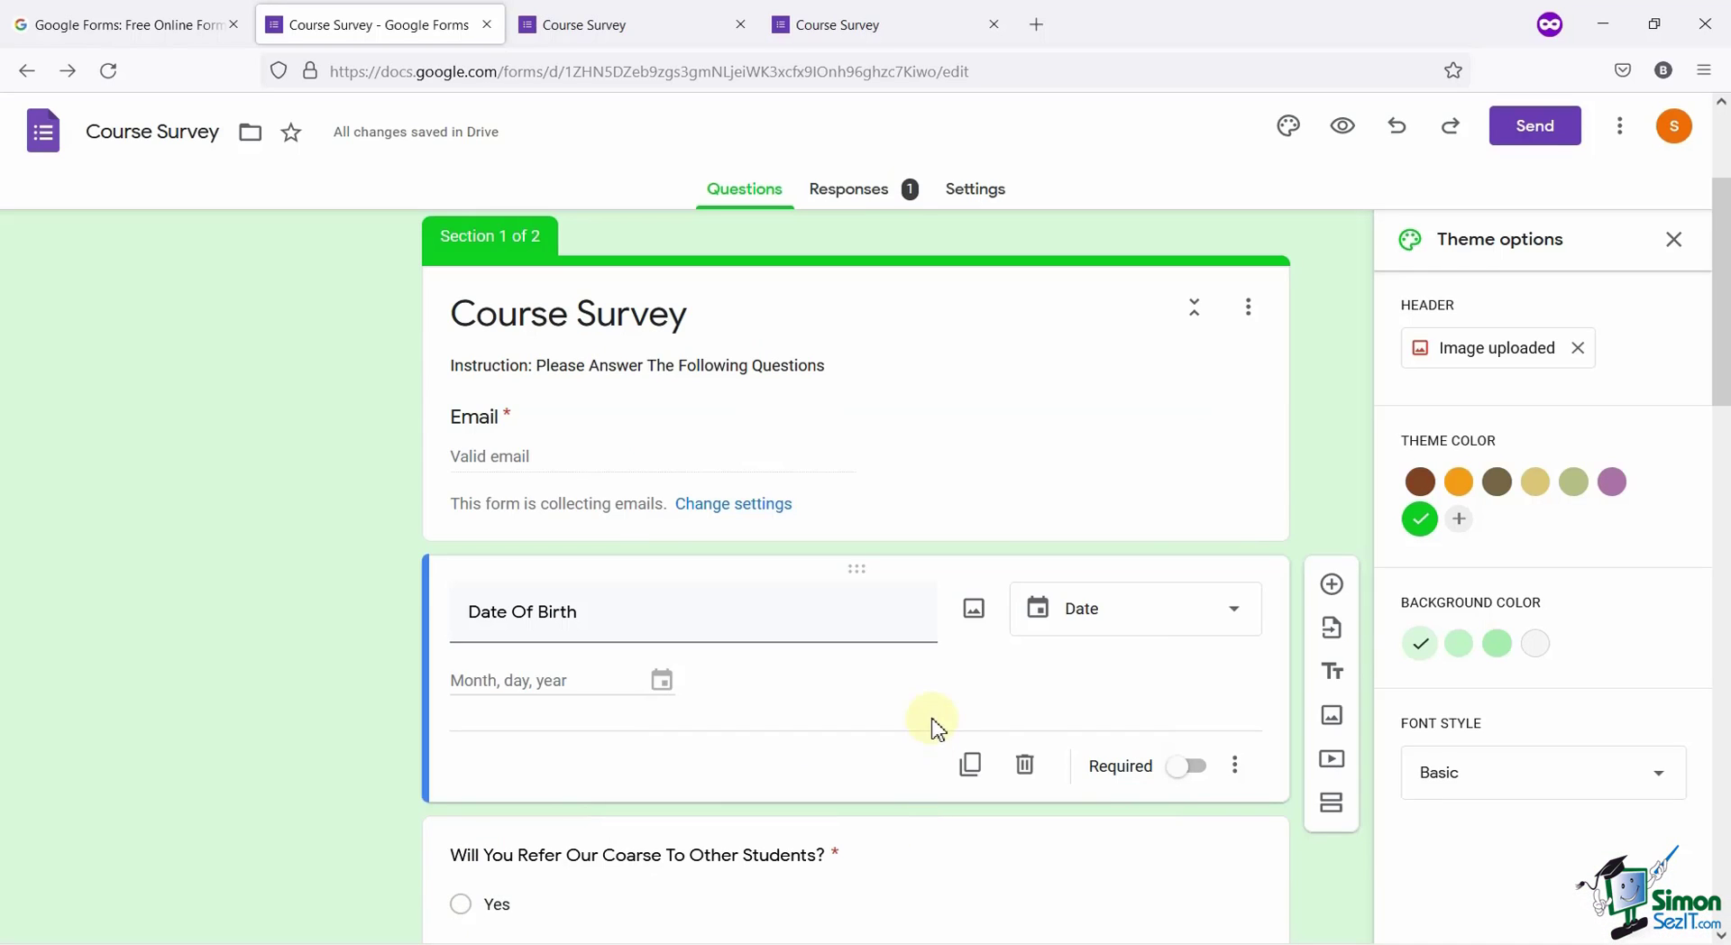
{"action": "left_click", "coordinate": [884, 185]}
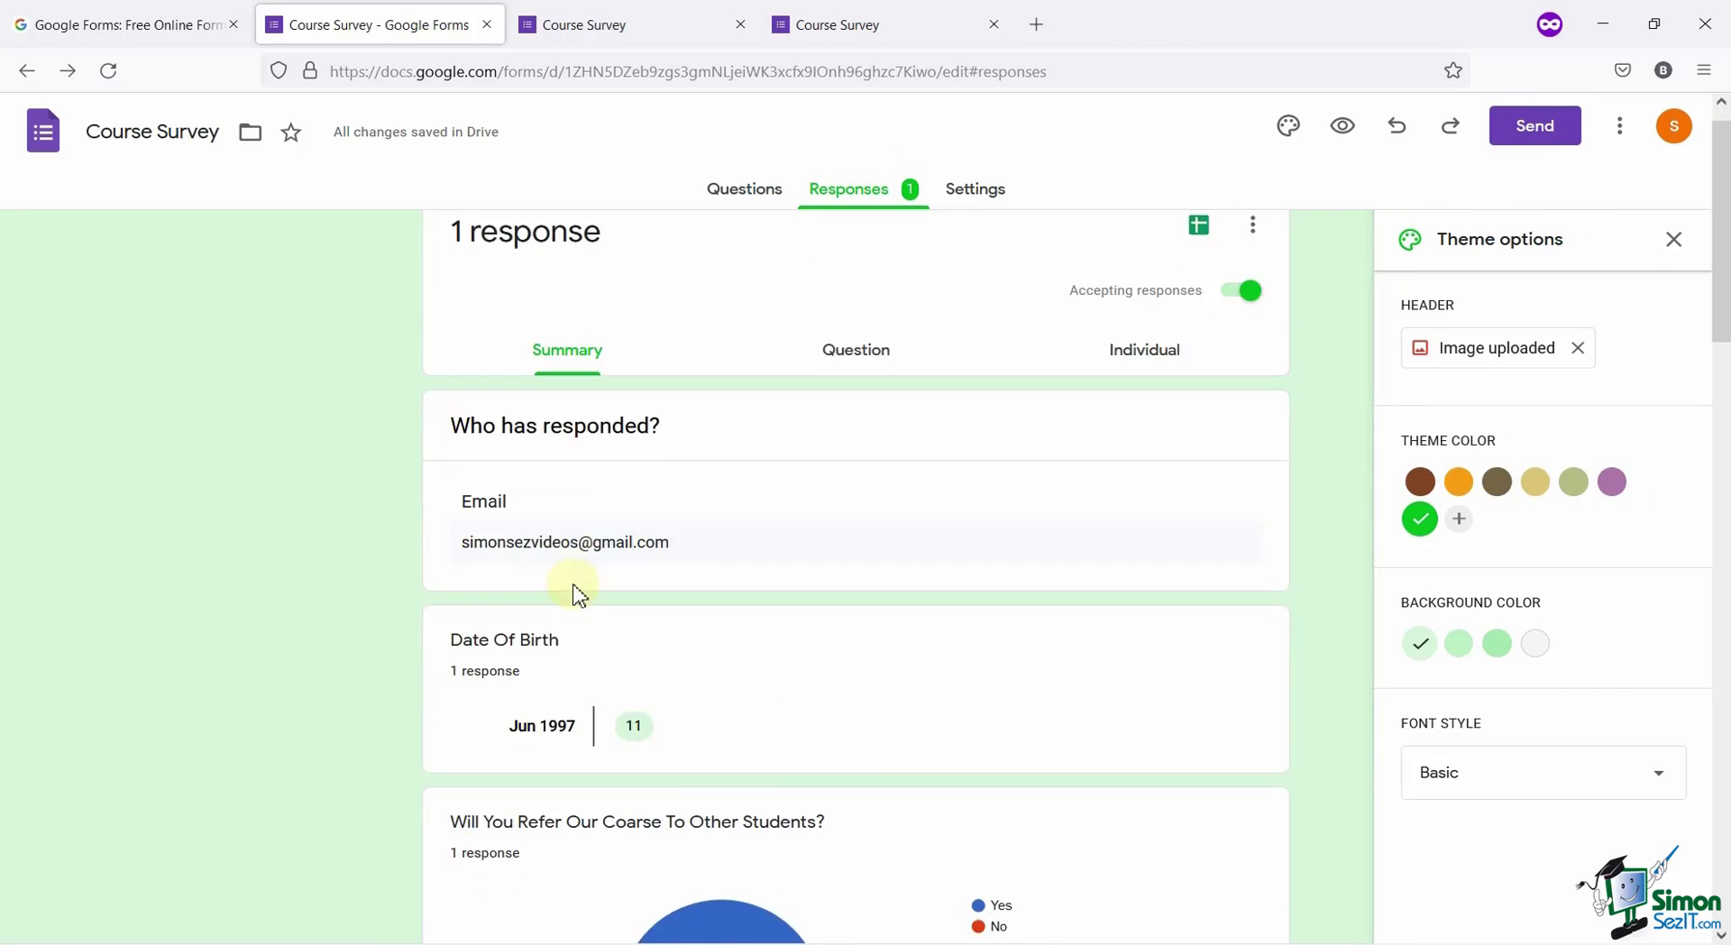
{"action": "scroll", "coordinate": [577, 596], "scroll_direction": "down", "scroll_amount": 10}
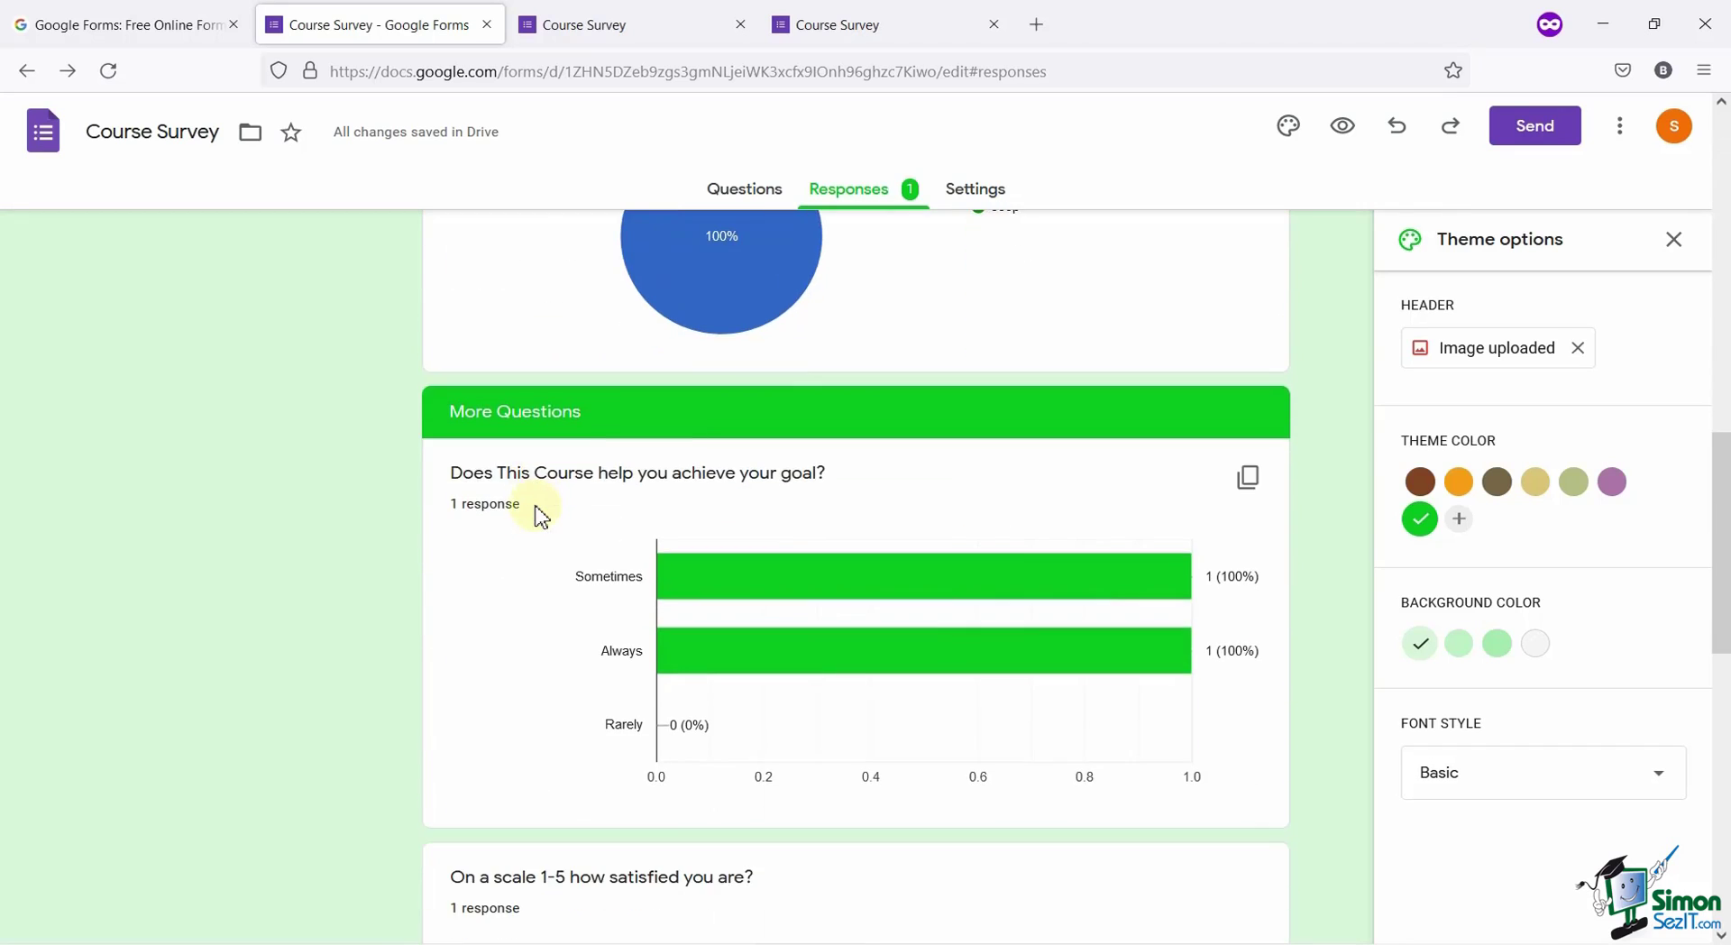
{"action": "scroll", "coordinate": [541, 517], "scroll_direction": "down", "scroll_amount": 6}
{"action": "scroll", "coordinate": [536, 513], "scroll_direction": "up", "scroll_amount": 6}
{"action": "scroll", "coordinate": [648, 559], "scroll_direction": "down", "scroll_amount": 6}
{"action": "scroll", "coordinate": [653, 566], "scroll_direction": "down", "scroll_amount": 4}
{"action": "scroll", "coordinate": [654, 568], "scroll_direction": "up", "scroll_amount": 20}
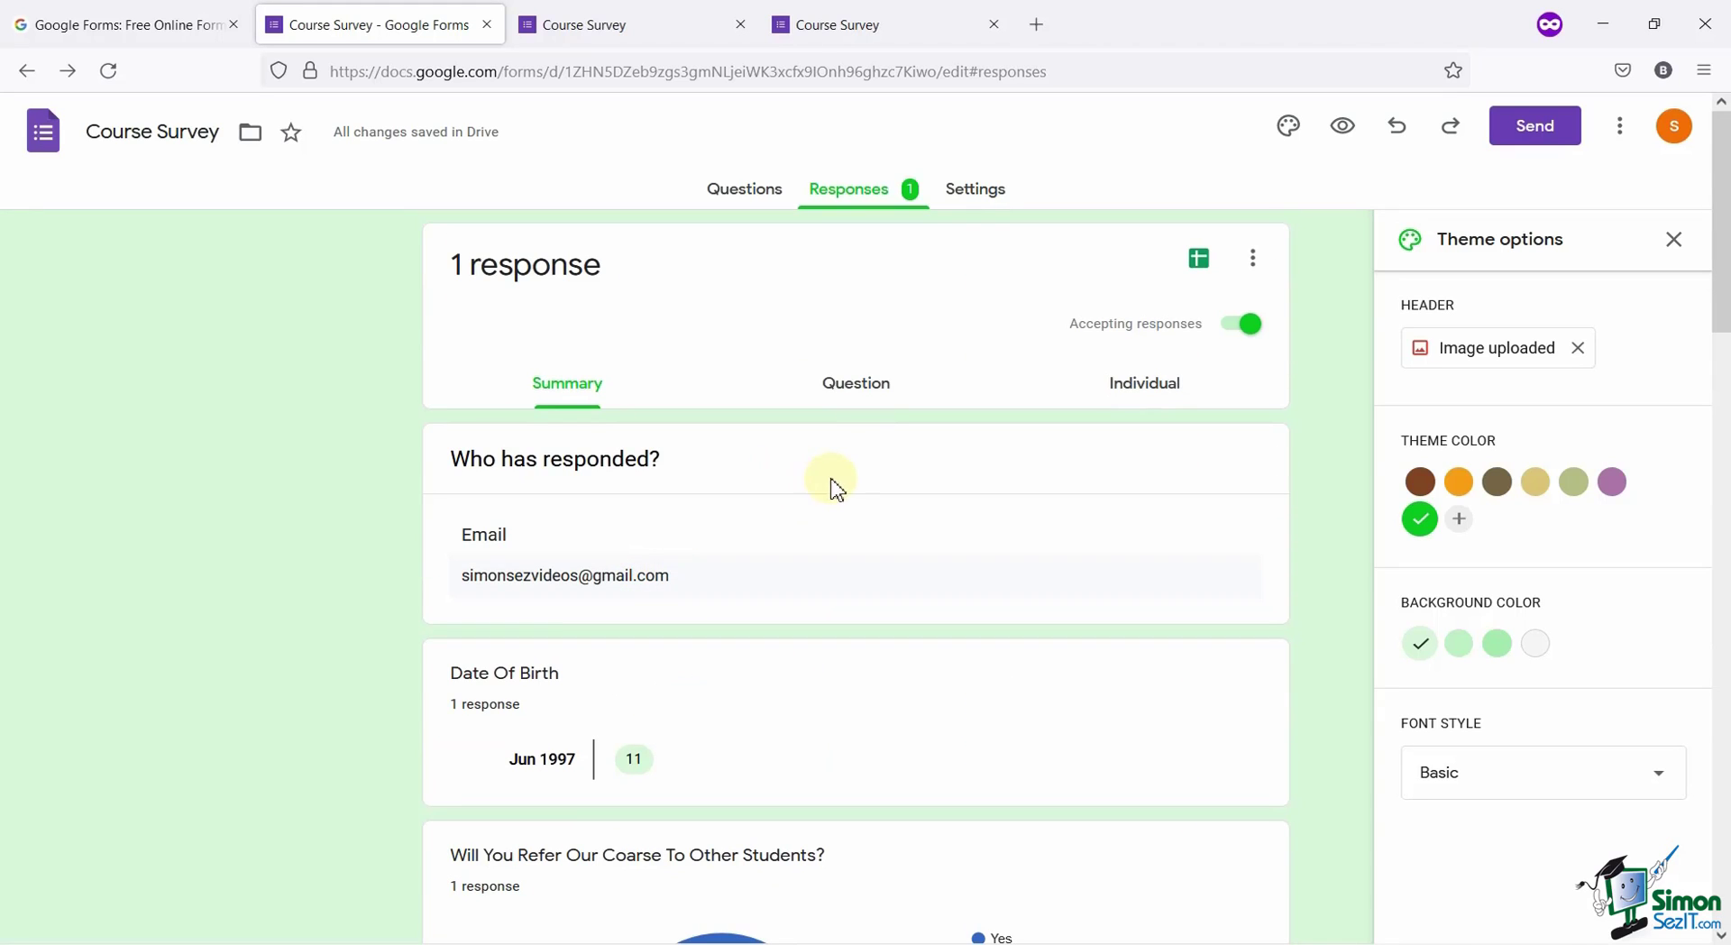
View responses by question, showing the answers to the Will You Refer question.
{"action": "left_click", "coordinate": [864, 399]}
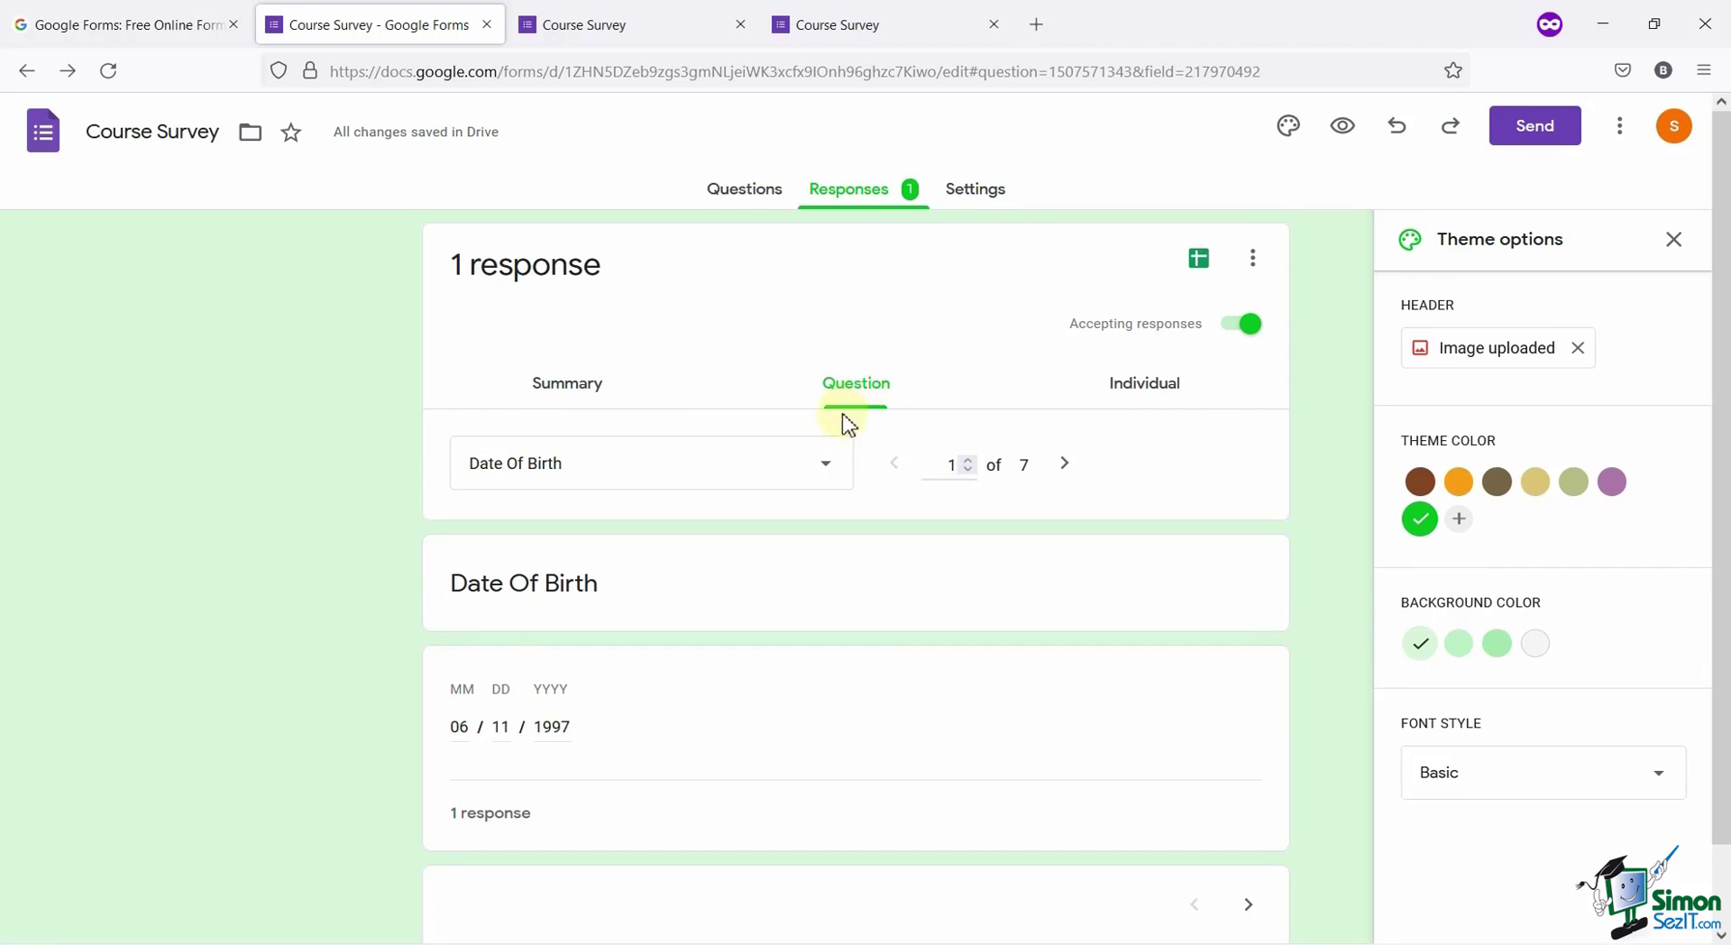
{"action": "left_click", "coordinate": [817, 476]}
{"action": "left_click", "coordinate": [799, 539]}
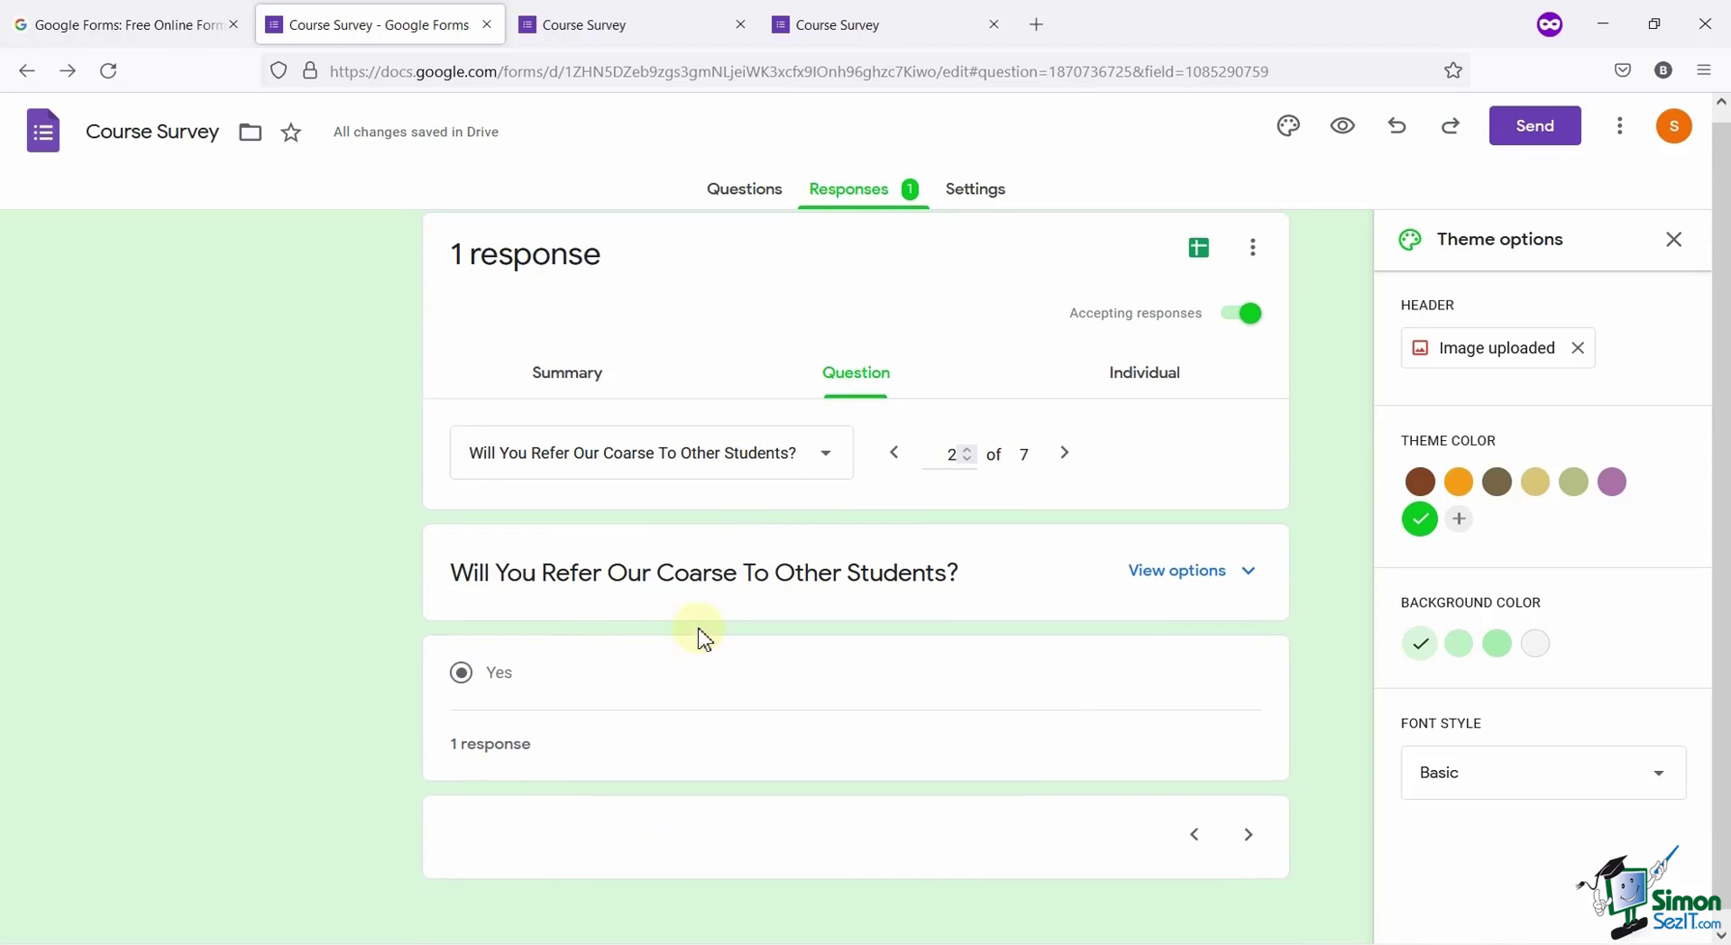
{"action": "left_click", "coordinate": [811, 474]}
Review the single individual submission, then go back to the Questions tab.
{"action": "left_click", "coordinate": [1157, 401]}
{"action": "left_click", "coordinate": [629, 478]}
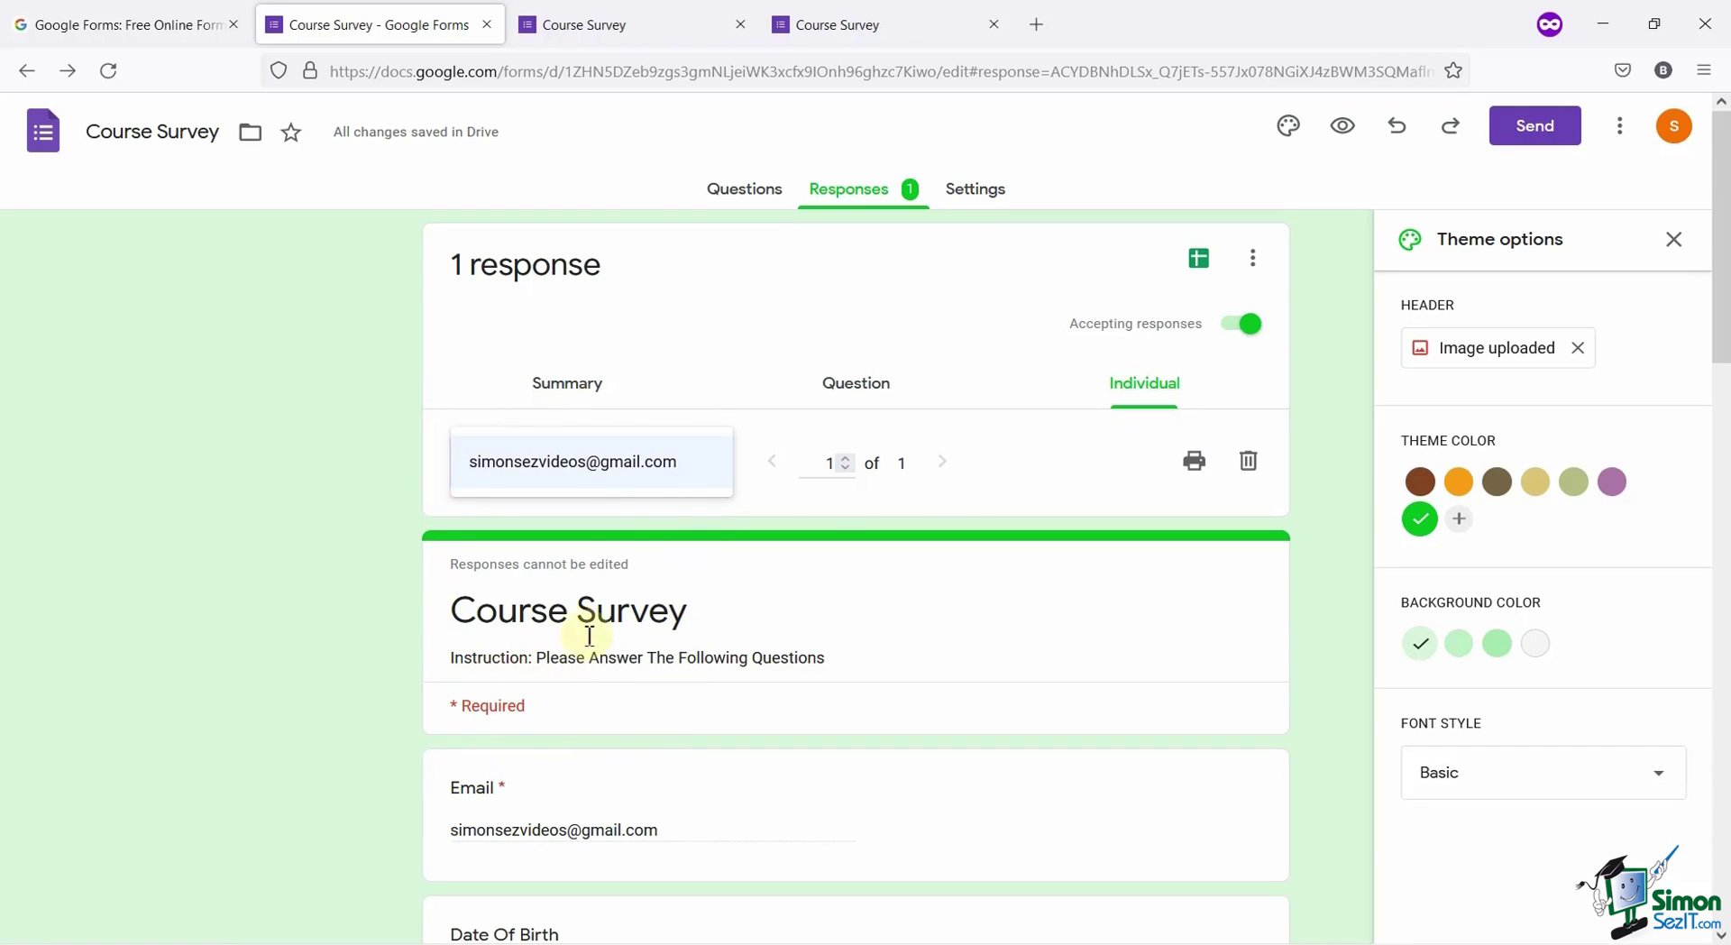
{"action": "left_click", "coordinate": [956, 495]}
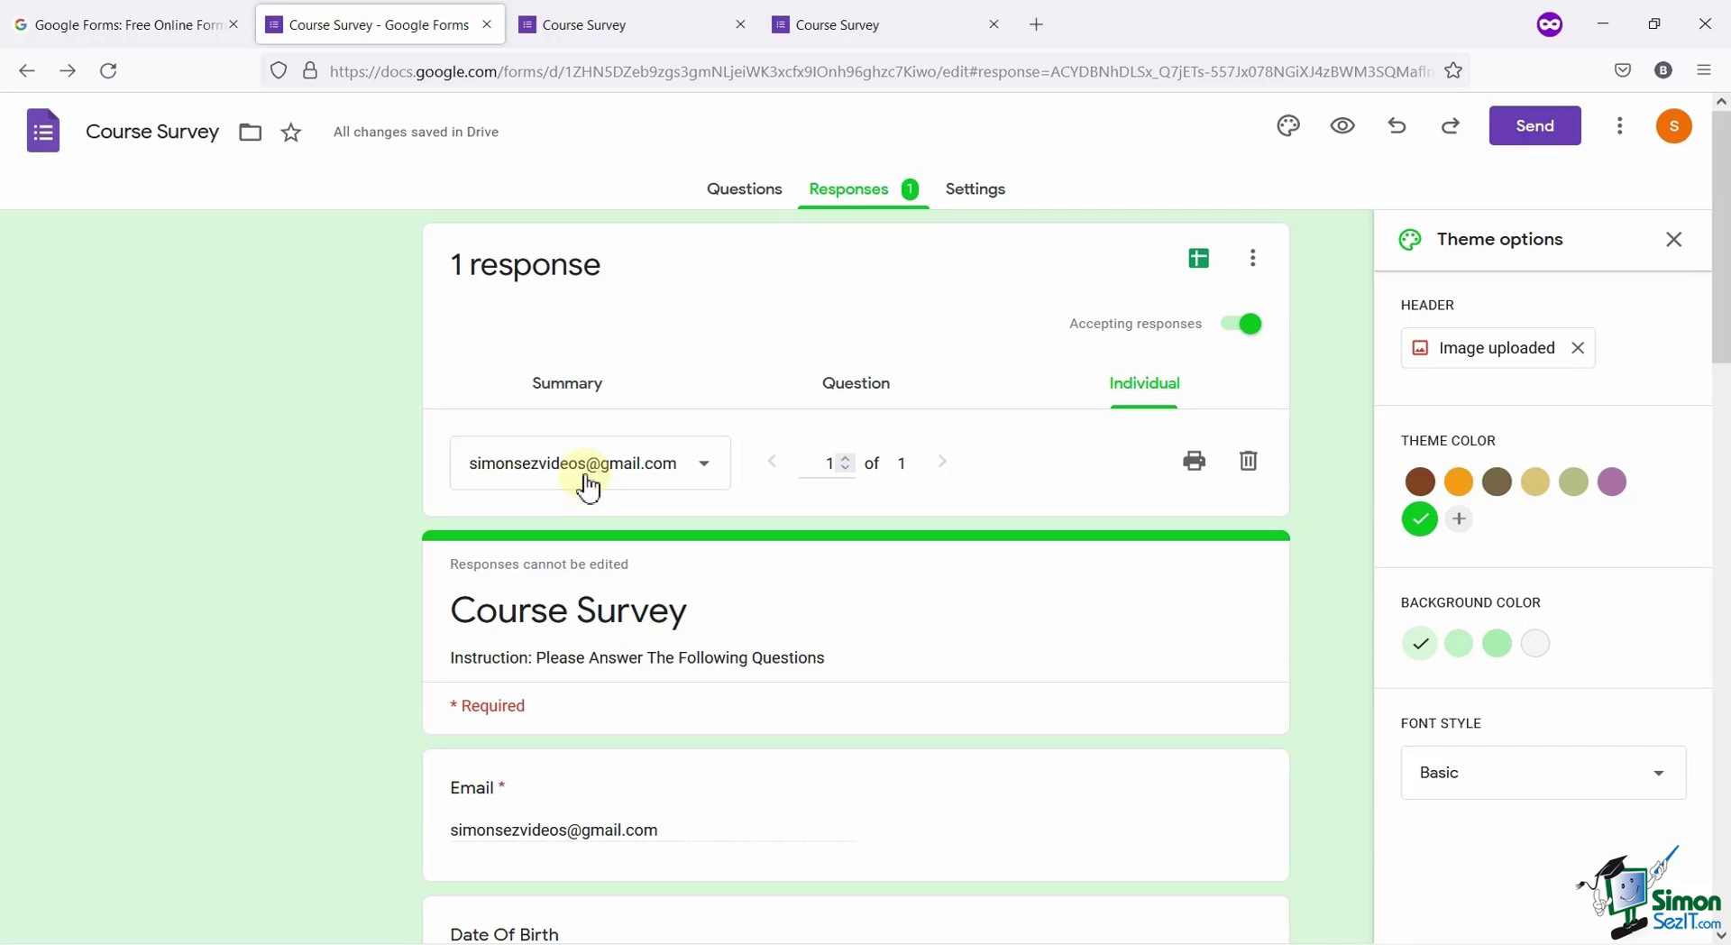
{"action": "scroll", "coordinate": [1043, 521], "scroll_direction": "down", "scroll_amount": 10}
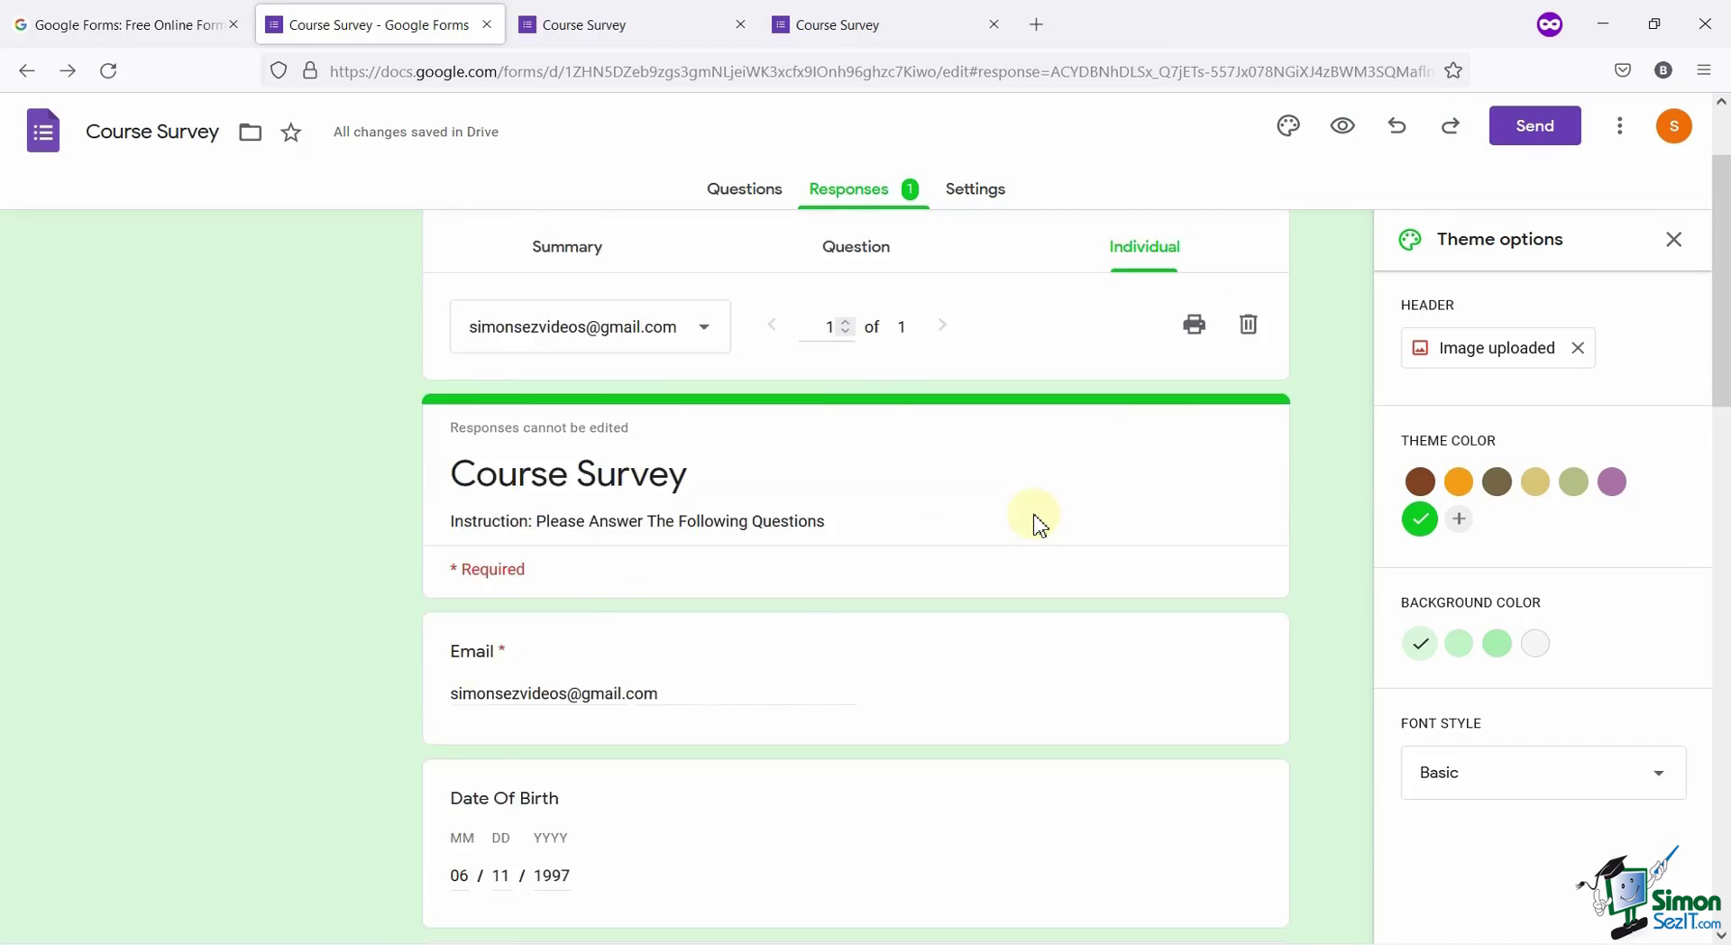
{"action": "scroll", "coordinate": [1037, 528], "scroll_direction": "up", "scroll_amount": 6}
{"action": "scroll", "coordinate": [1037, 528], "scroll_direction": "up", "scroll_amount": 4}
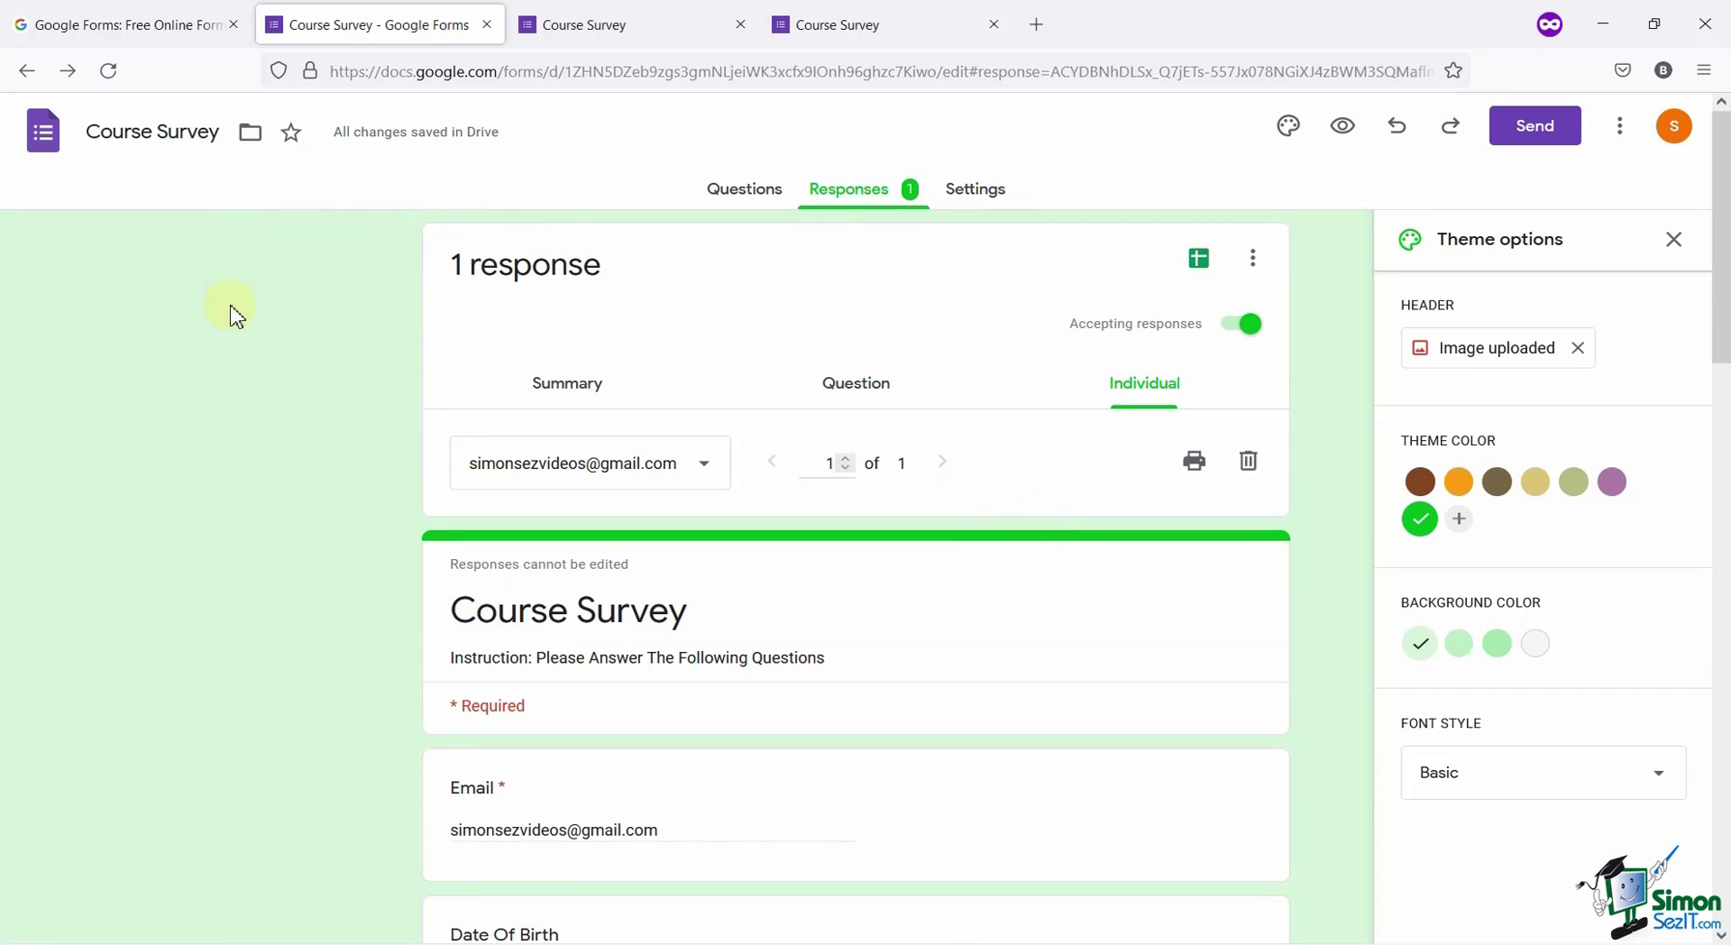
{"action": "left_click", "coordinate": [732, 190]}
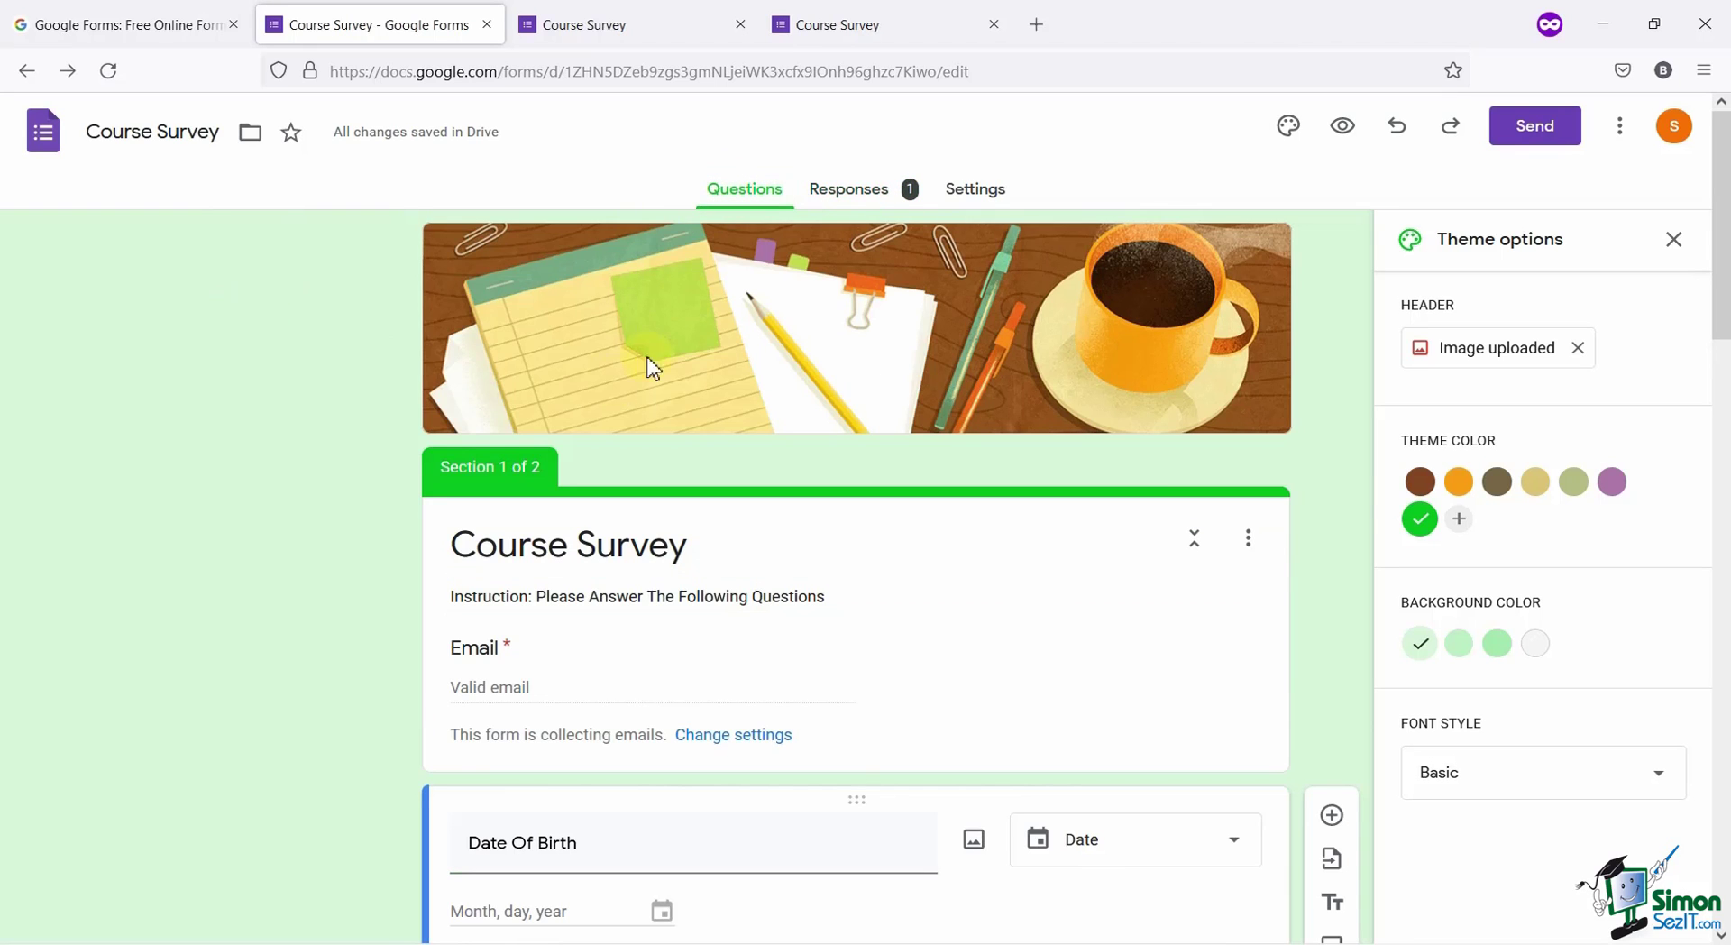